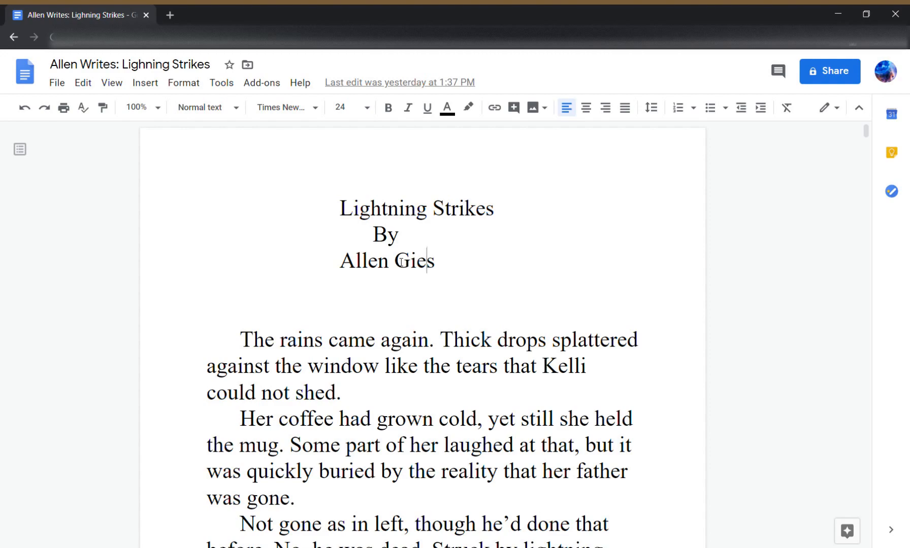
# - Read through the story draft from its title page to the last written scene and the notes below it on page 11
pyautogui.scroll(-9, 404, 350)
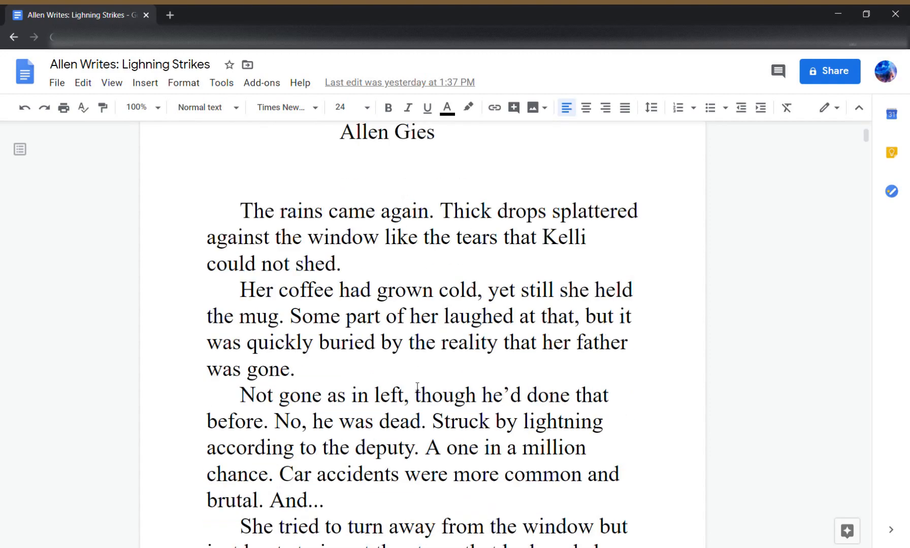
pyautogui.scroll(-18, 416, 387)
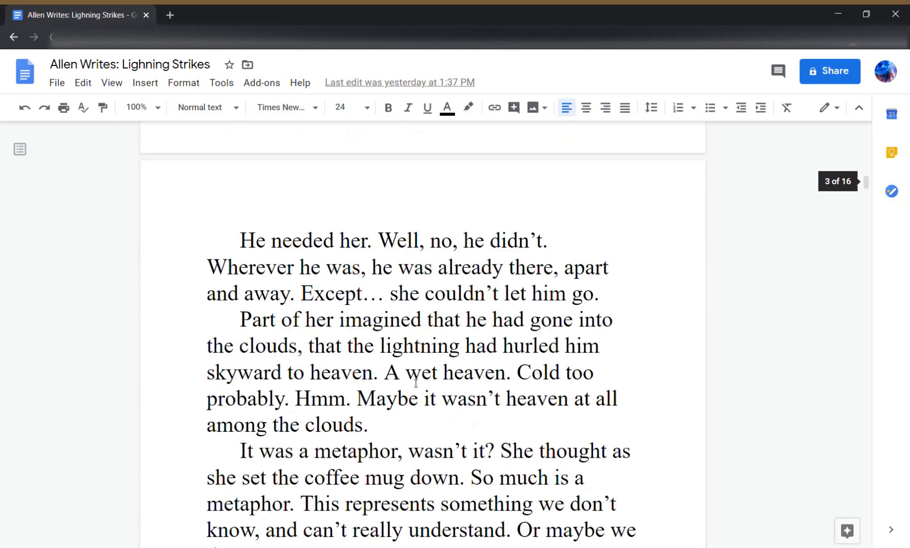
pyautogui.scroll(-13, 416, 383)
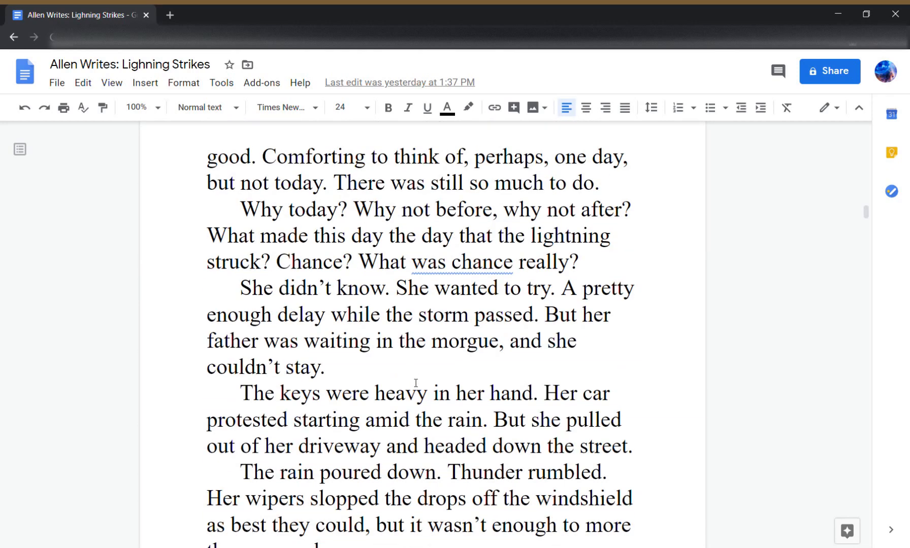
pyautogui.scroll(-5, 429, 382)
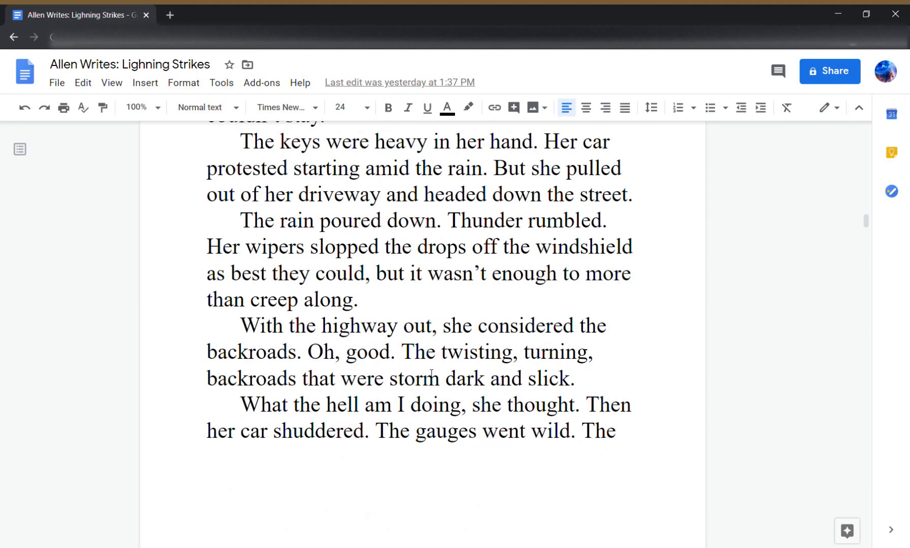
pyautogui.scroll(-10, 463, 357)
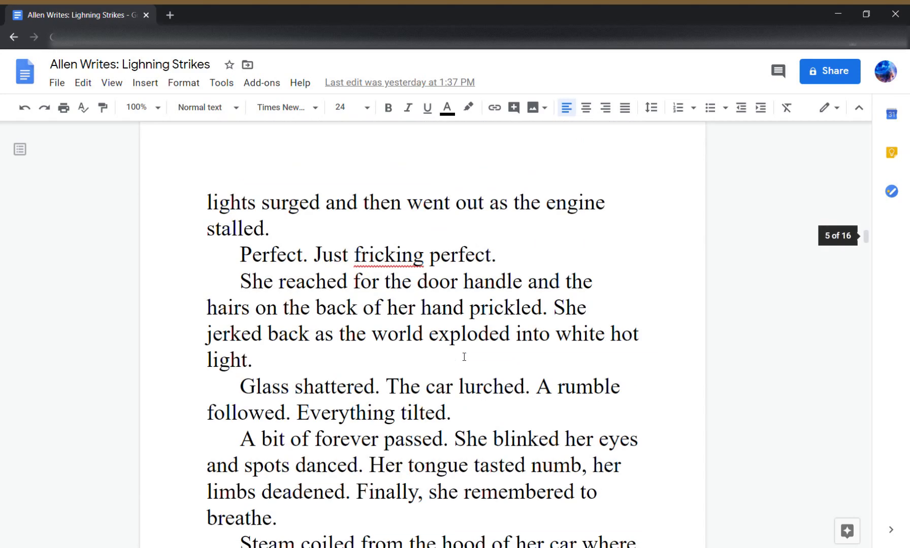
pyautogui.scroll(-15, 463, 357)
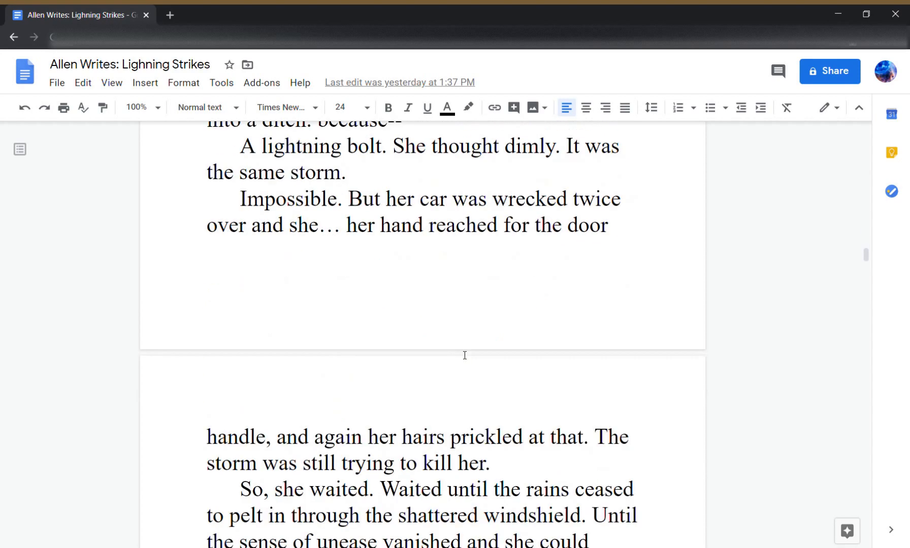
pyautogui.scroll(-15, 465, 355)
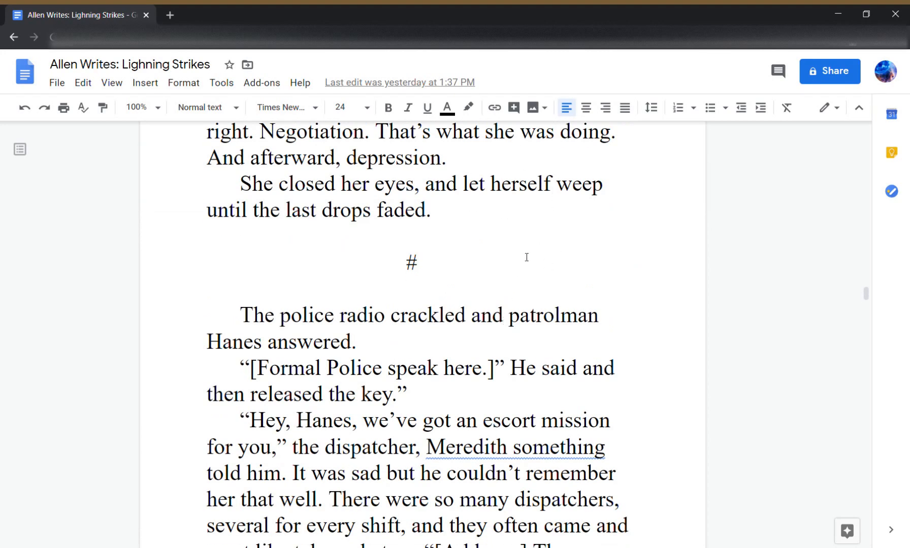
pyautogui.click(566, 290)
pyautogui.scroll(-3, 567, 293)
pyautogui.scroll(-11, 562, 299)
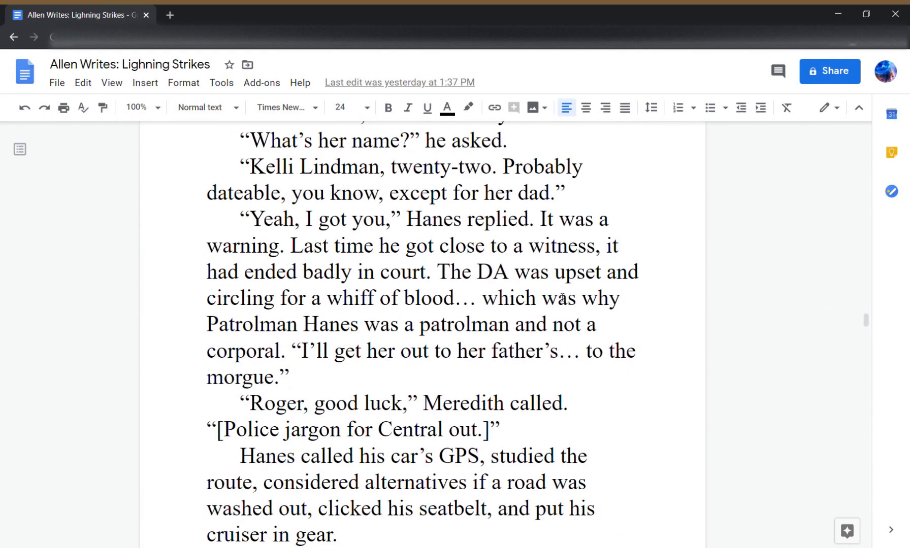
pyautogui.scroll(-10, 562, 299)
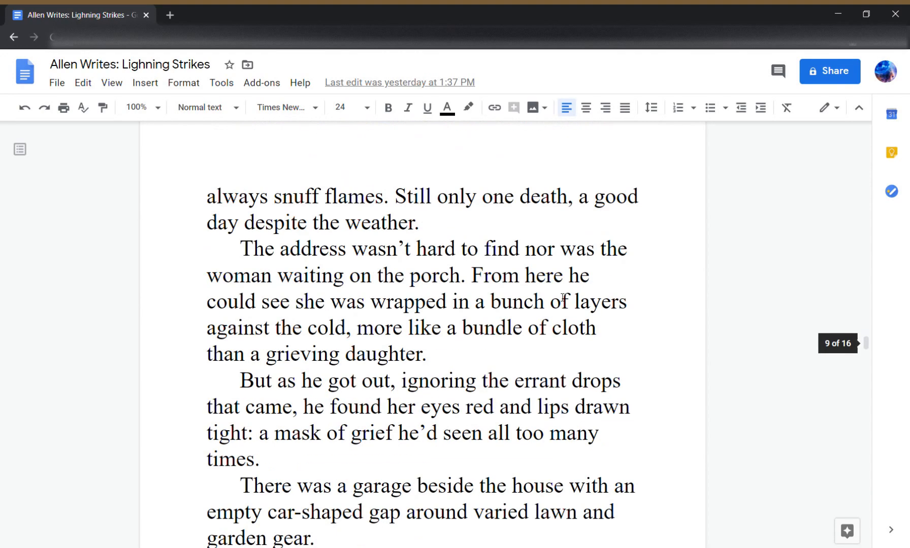
pyautogui.scroll(-4, 562, 298)
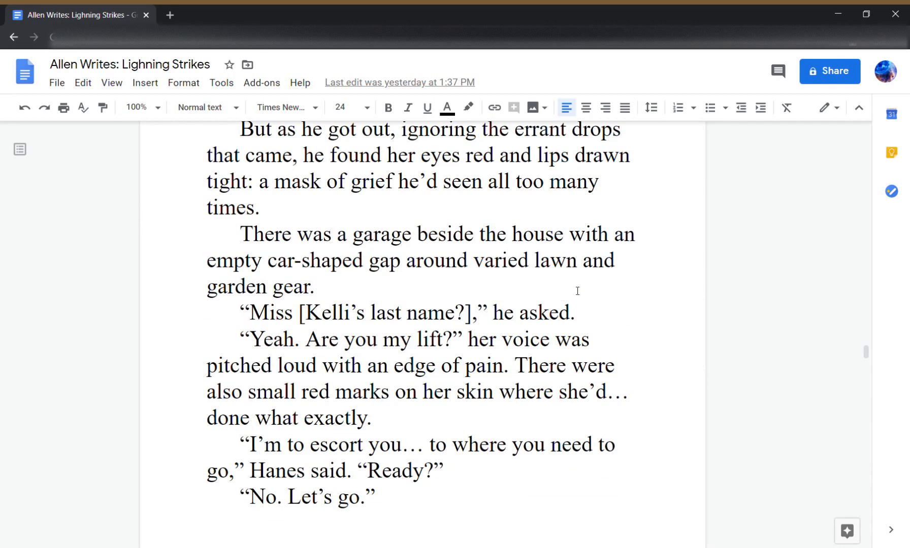
pyautogui.scroll(-3, 577, 291)
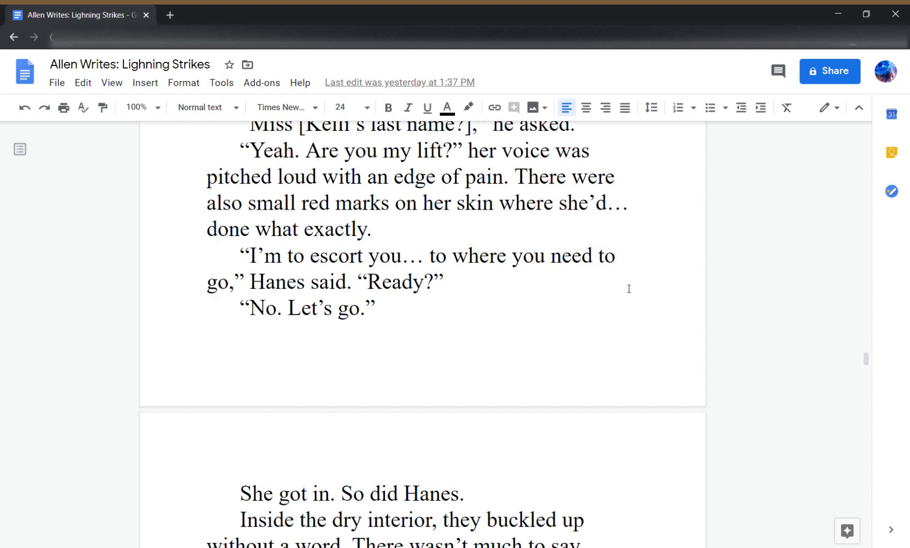
pyautogui.scroll(-7, 628, 289)
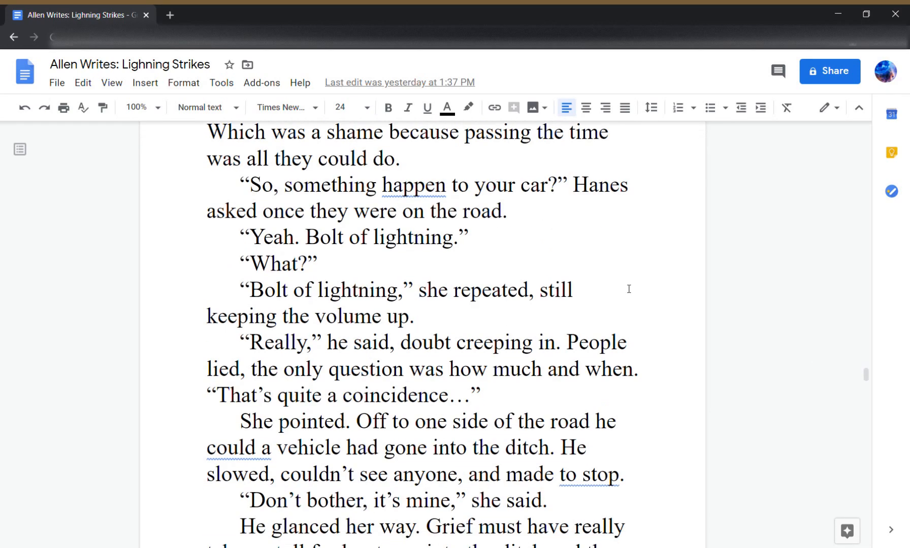
pyautogui.scroll(-9, 628, 288)
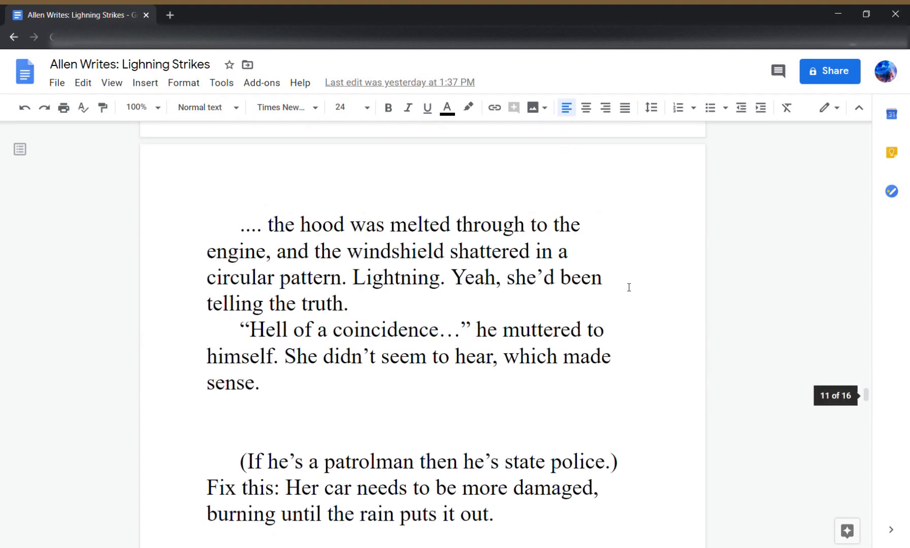
# - Start a new indented paragraph after "which made sense." with the sentence "They drove."
pyautogui.click(520, 239)
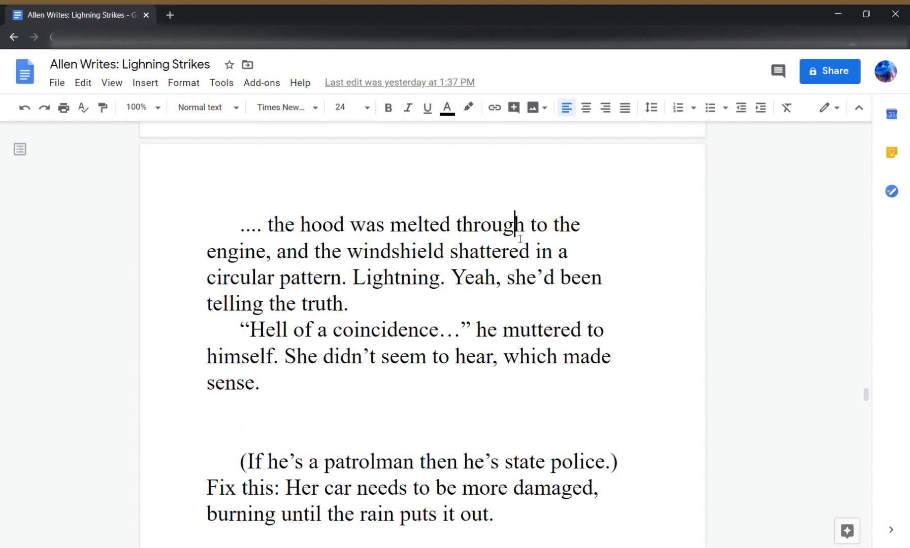
pyautogui.click(444, 404)
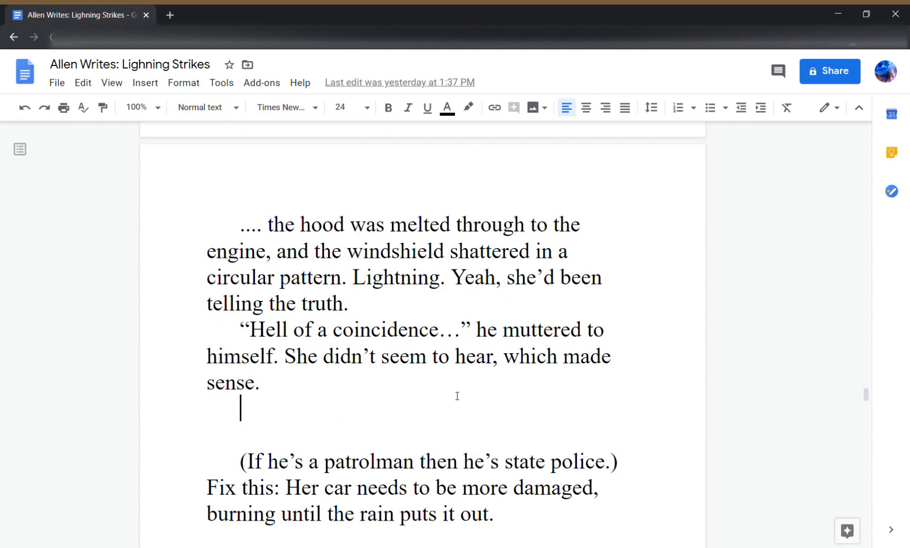
pyautogui.click(487, 394)
pyautogui.press('Return')
pyautogui.press('Tab')
pyautogui.write('The')
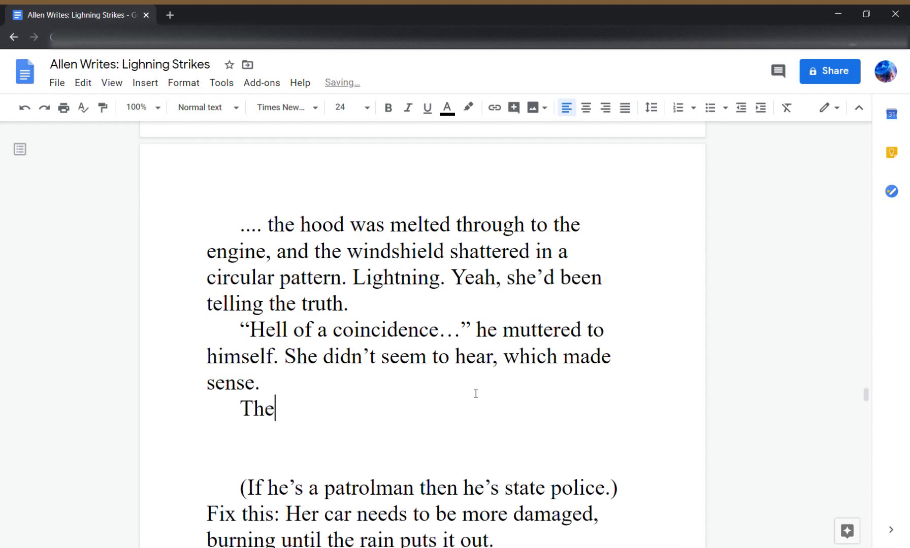
pyautogui.write('y drove.')
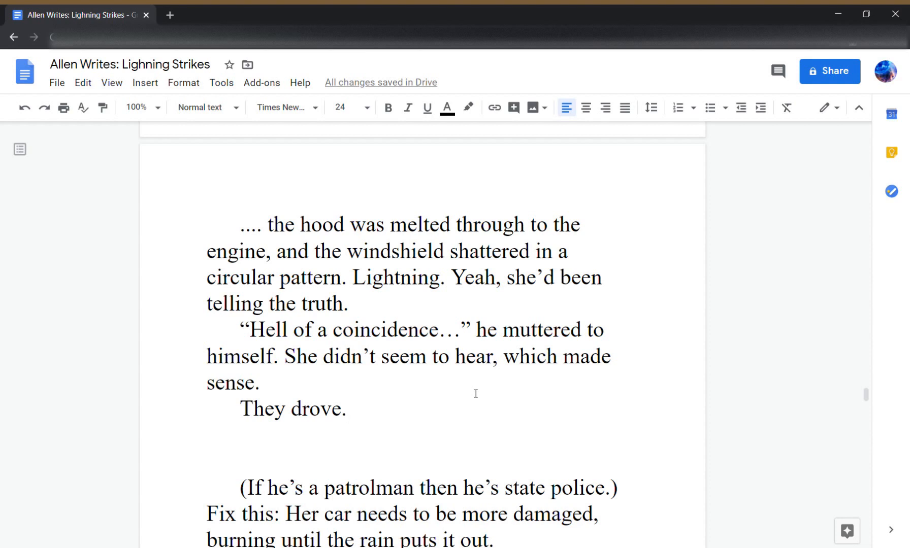
# - Add the note "(Great plains?)" on the line above the parenthetical note about the patrolman being state police
pyautogui.press('Down')
pyautogui.press('Down')
pyautogui.write('(Great pla')
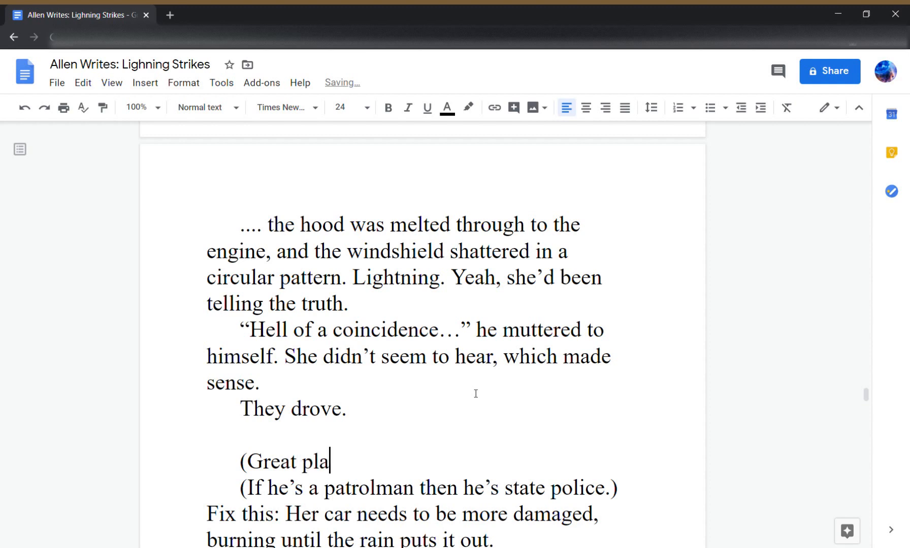
pyautogui.write('ins.?')
pyautogui.press('Left')
pyautogui.press('BackSpace')
pyautogui.press('Right')
pyautogui.write(')')
pyautogui.press('Up')
pyautogui.press('Down')
pyautogui.press('Left')
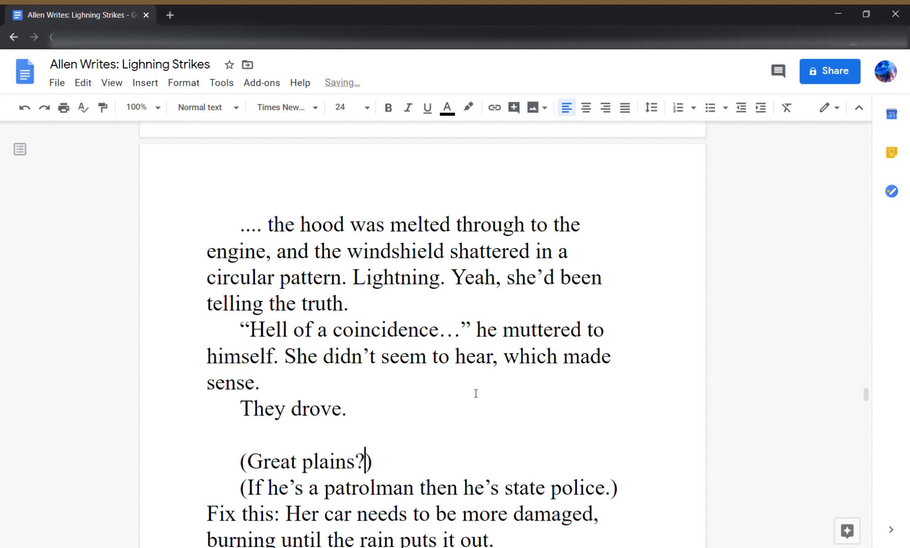
# - Extend the Great plains note inside its parentheses with "For irony sake, Kansas."
pyautogui.write('For irony sak')
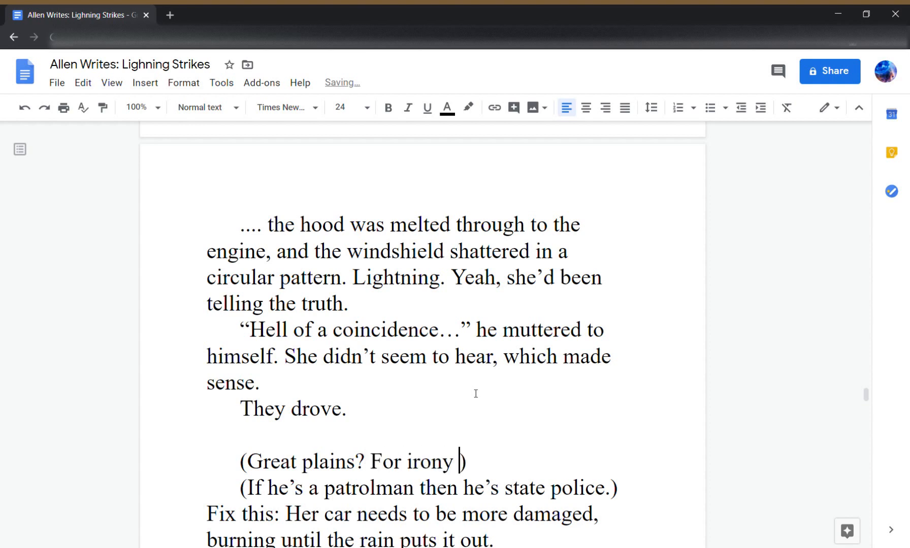
pyautogui.write('e, Kansas')
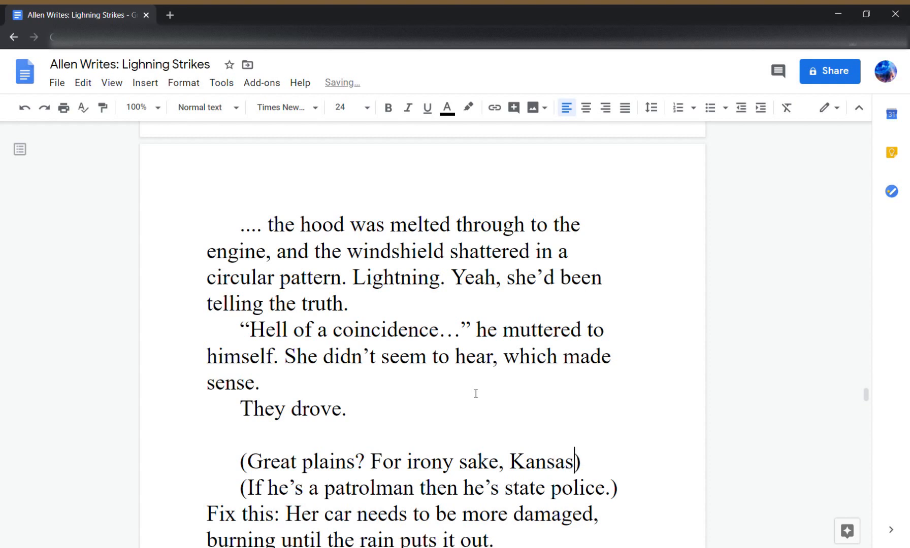
pyautogui.press('Up')
pyautogui.press('Up')
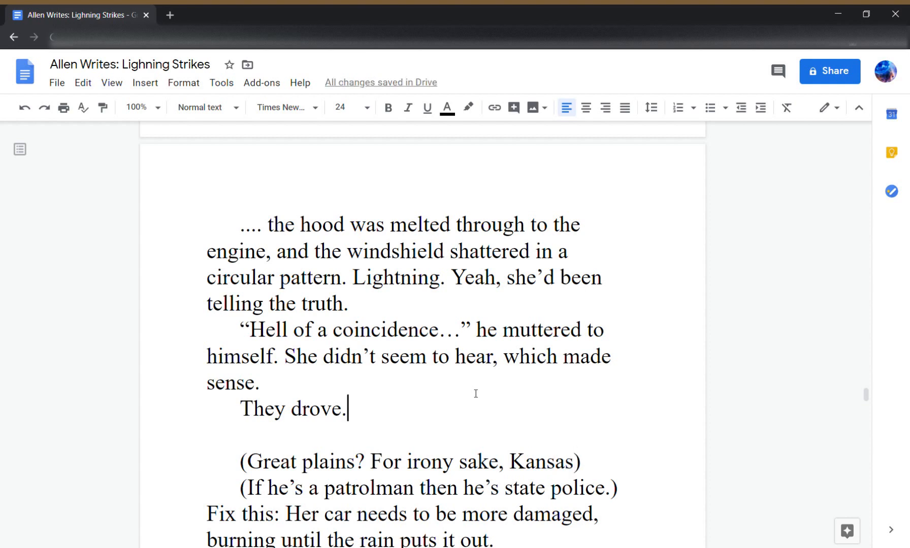
pyautogui.press('Down')
pyautogui.press('Down')
pyautogui.press('Down')
pyautogui.press('Left')
pyautogui.press('Left')
pyautogui.write('.')
# - Continue the paragraph after "They drove." with "Out of the forests and onto the plains"
pyautogui.press('Up')
pyautogui.press('Up')
pyautogui.write('Ou')
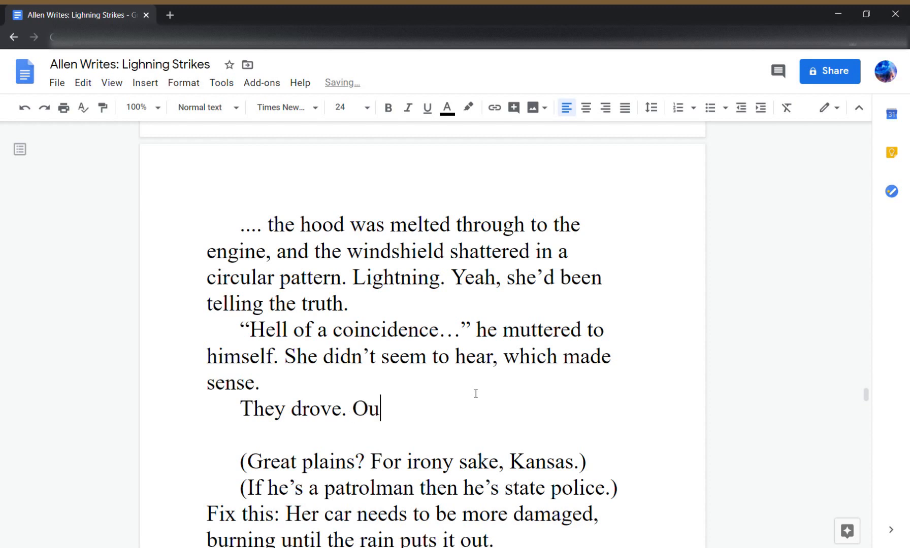
pyautogui.write('t of the forests o')
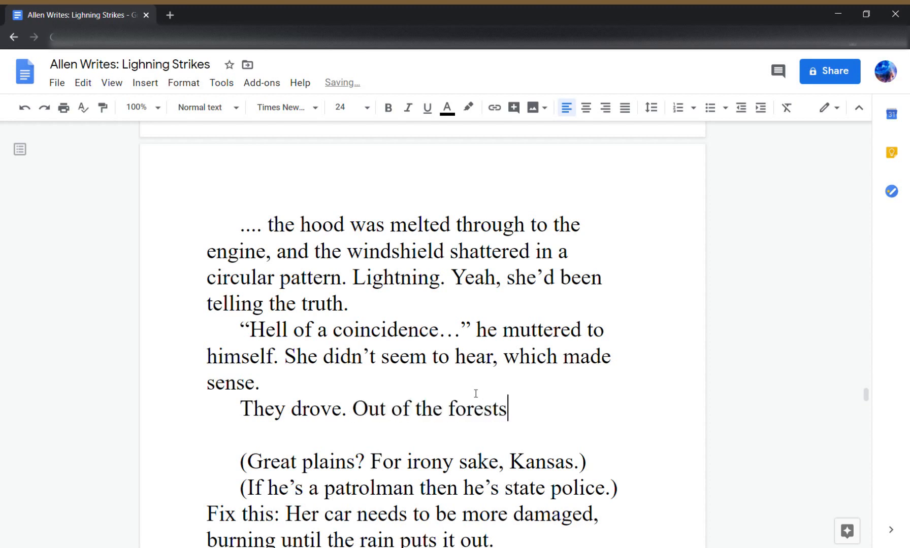
pyautogui.press('BackSpace')
pyautogui.press('BackSpace')
pyautogui.write('and onyo')
pyautogui.press('BackSpace')
pyautogui.press('BackSpace')
pyautogui.write('to thep lains')
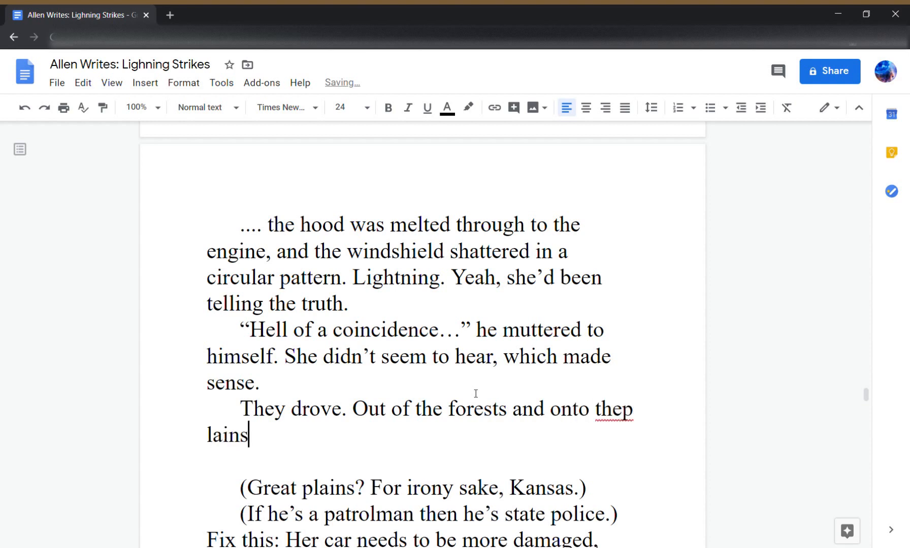
# - Correct the misplaced space in "thep lains" so the words read "the plains"
pyautogui.press('Left')
pyautogui.press('Left')
pyautogui.press('Left')
pyautogui.press('Left')
pyautogui.press('Left')
pyautogui.press('Left')
pyautogui.press('Left')
pyautogui.press('Right')
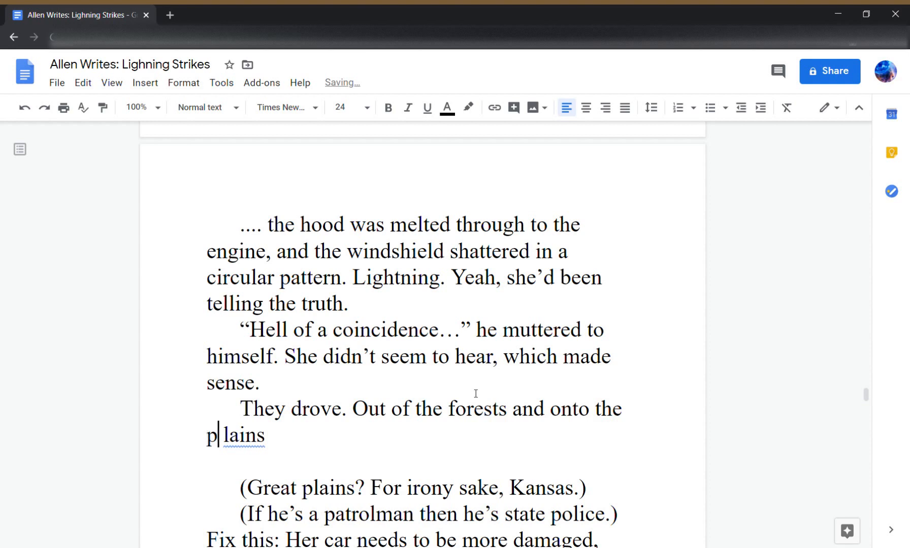
pyautogui.press('Delete')
pyautogui.press('Left')
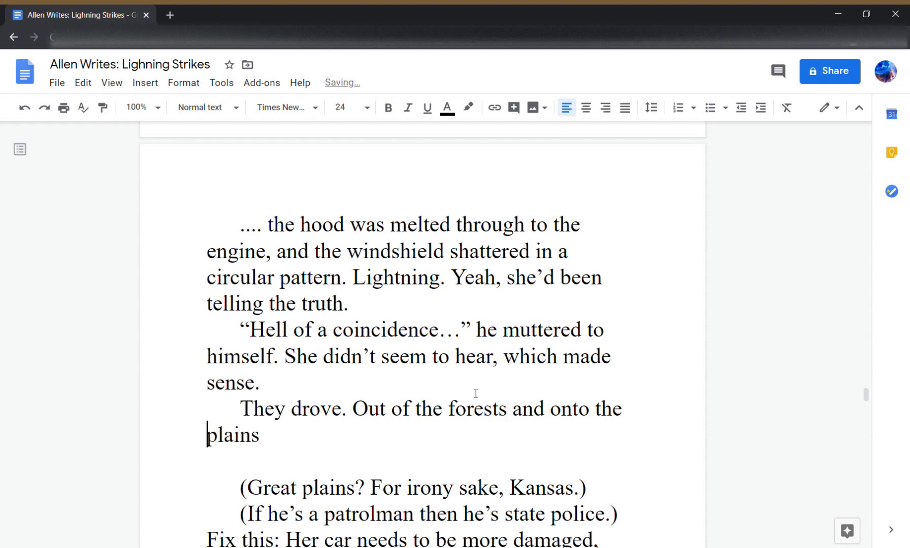
# - Finish the sentence after "plains" with "where the land sloped down to become pancake flat."
pyautogui.press('Down')
pyautogui.write('where the ')
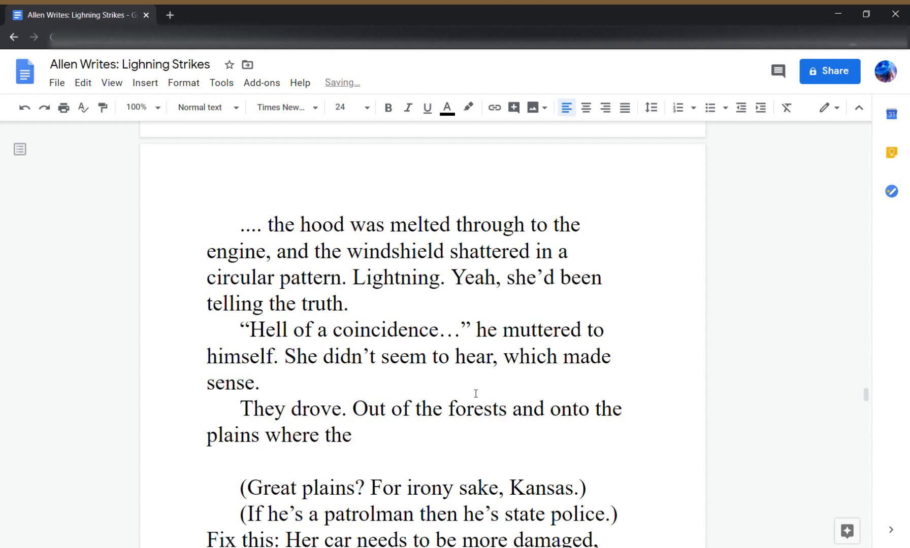
pyautogui.write('land s')
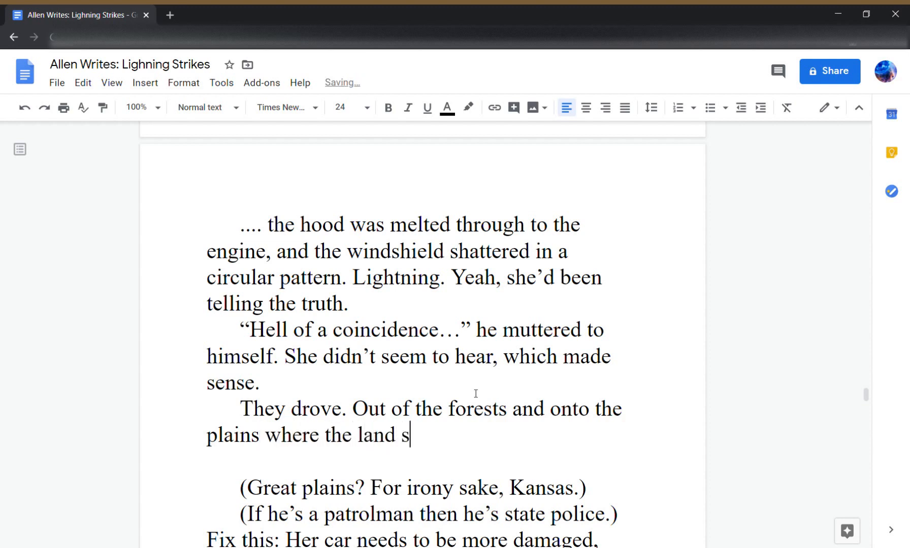
pyautogui.write('loped down to become ')
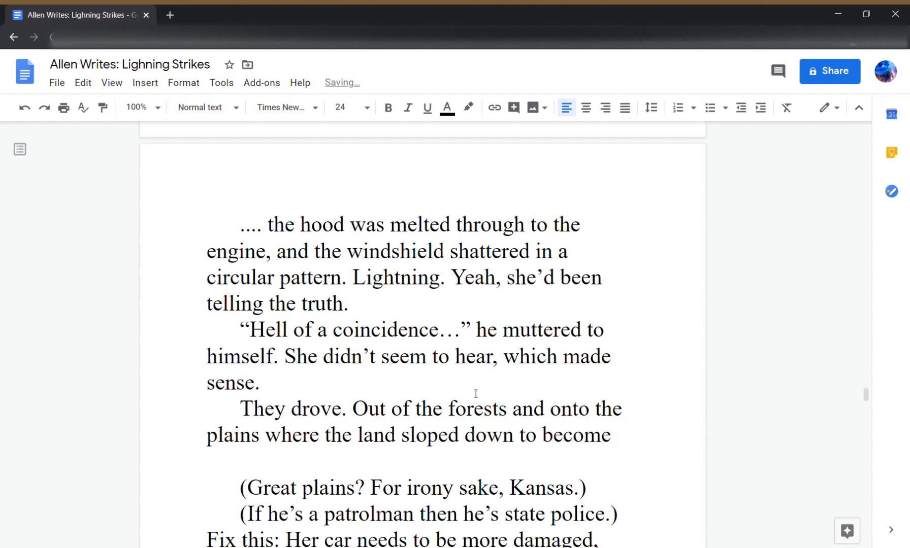
pyautogui.write('pank')
pyautogui.press('BackSpace')
pyautogui.write('c')
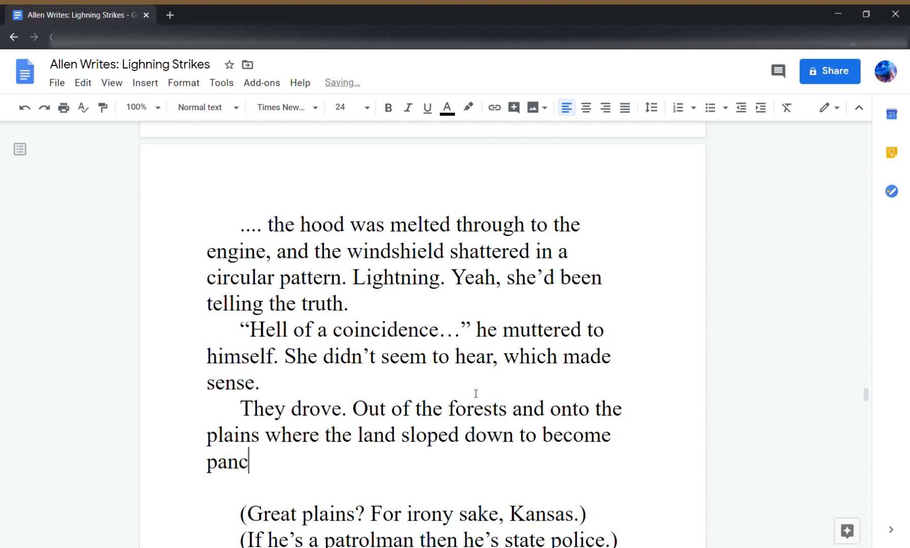
pyautogui.press('BackSpace')
pyautogui.write('cake f')
pyautogui.press('BackSpace')
pyautogui.write('flat. ')
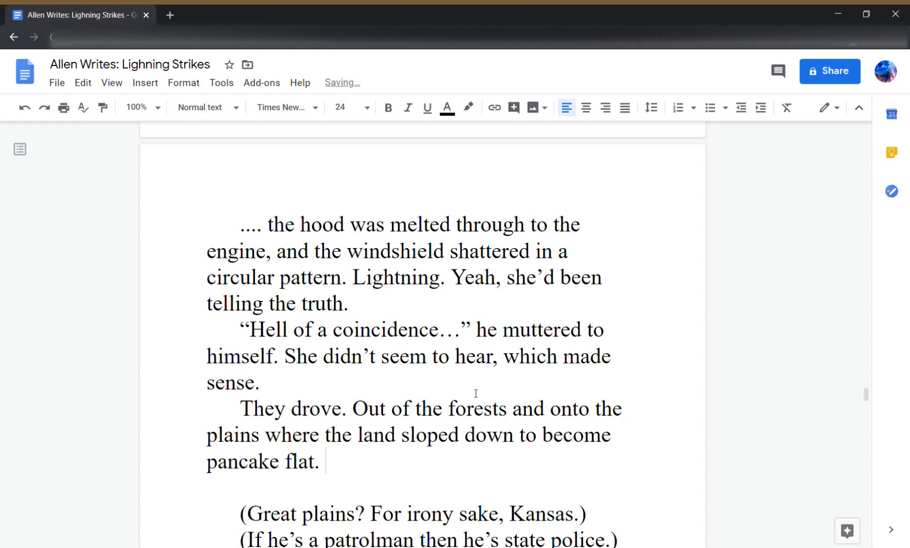
# - Begin the next sentence after "pancake flat." with "Scrub dominated"
pyautogui.write('Scruib')
pyautogui.write('and')
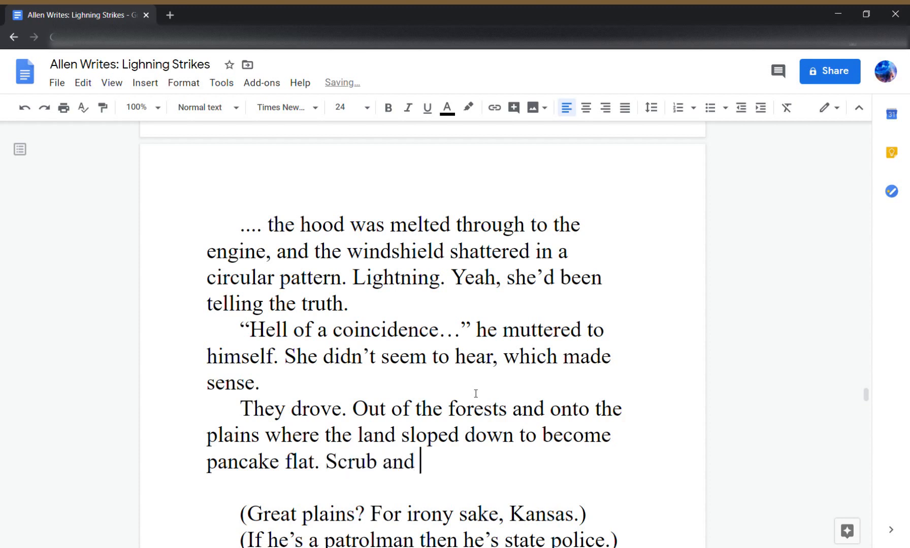
pyautogui.press('BackSpace')
pyautogui.press('BackSpace')
pyautogui.press('BackSpace')
pyautogui.press('BackSpace')
pyautogui.write('dominated')
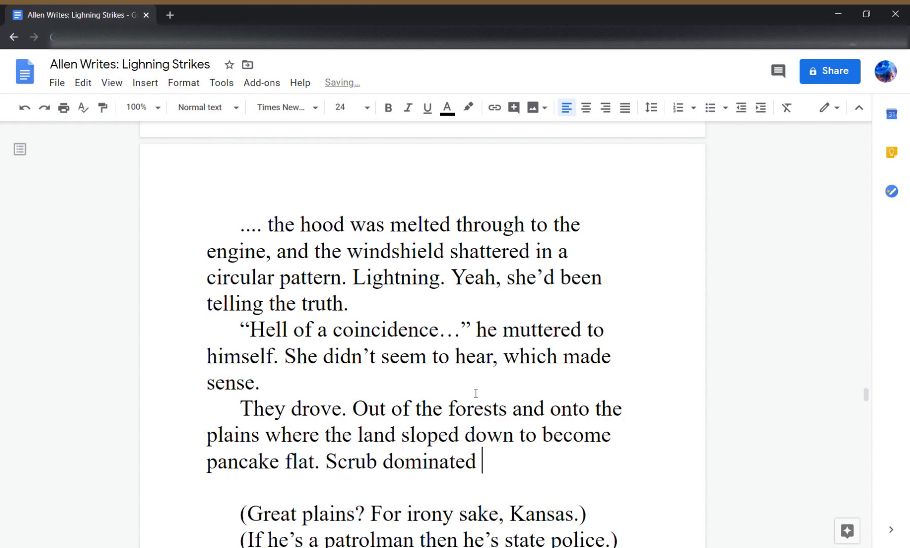
# - Insert "and telephone poles" between "Scrub" and "dominated" in the unfinished sentence about the plains
pyautogui.press('Left')
pyautogui.press('Left')
pyautogui.press('Left')
pyautogui.press('Left')
pyautogui.press('Left')
pyautogui.press('Left')
pyautogui.press('Left')
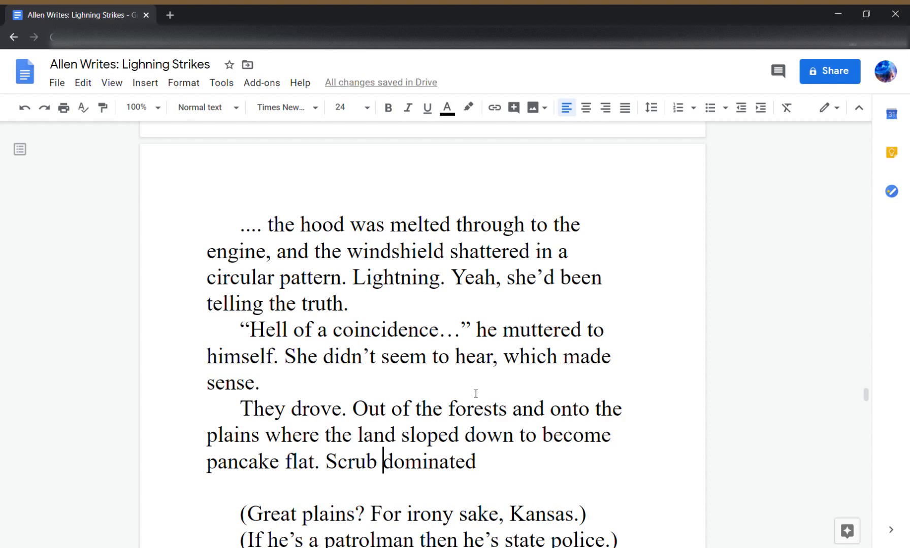
pyautogui.write('and teleph')
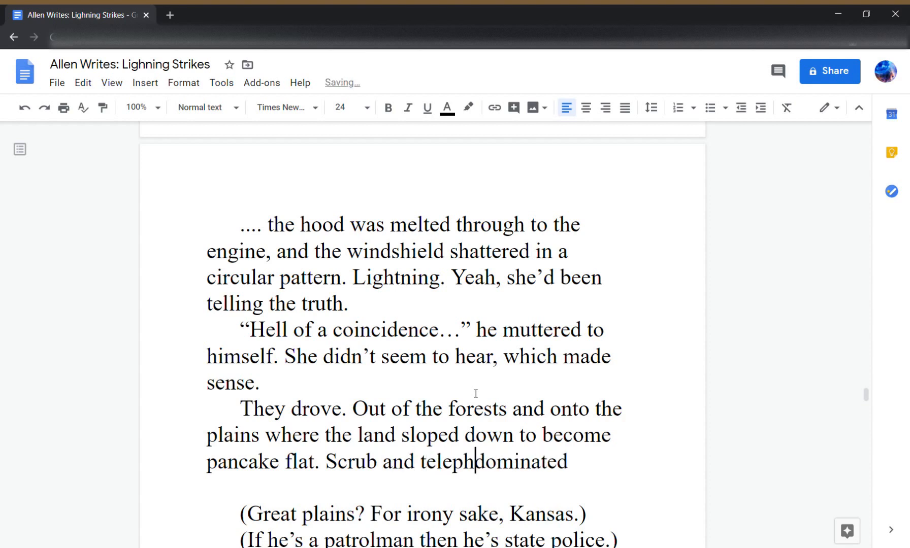
pyautogui.write('one poles')
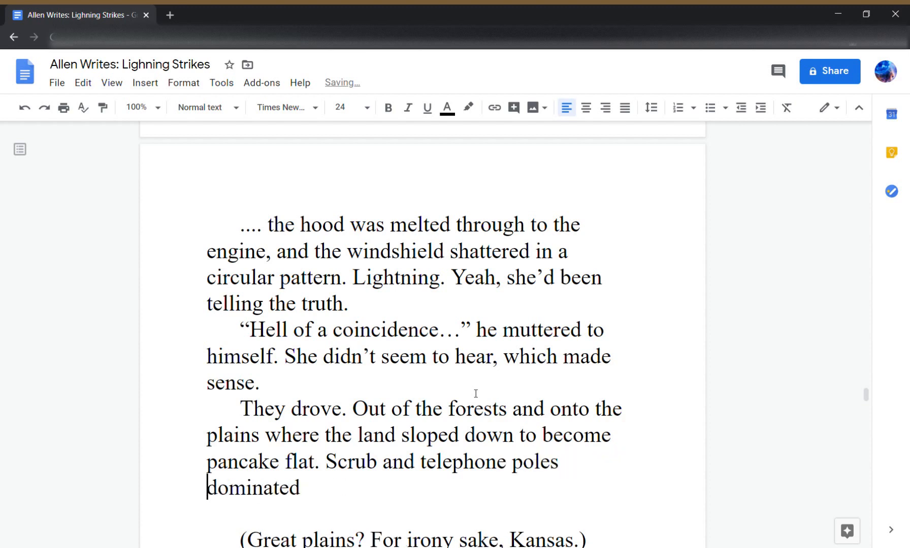
# - Finish the sentence after "dominated" with "the rain slicked roadways."
pyautogui.press('Down')
pyautogui.press('Left')
pyautogui.write('the rai')
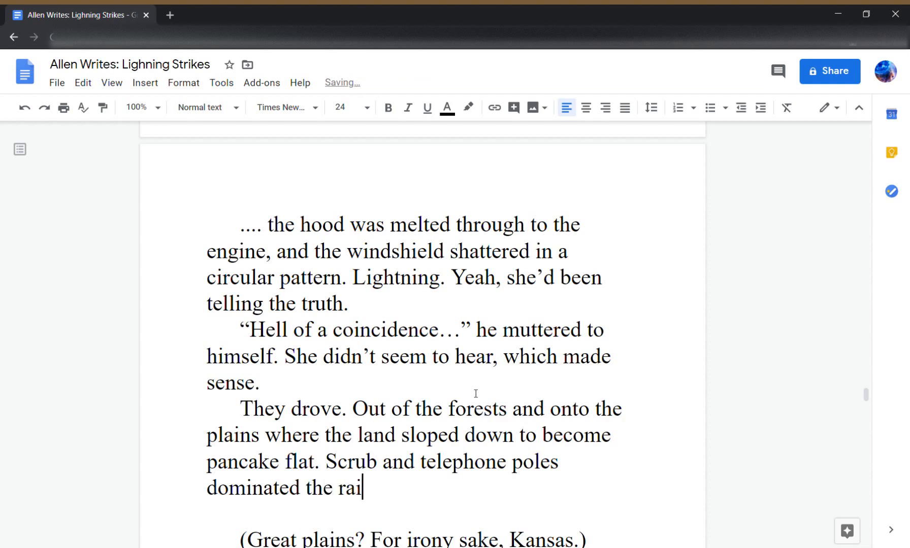
pyautogui.write('n slicked')
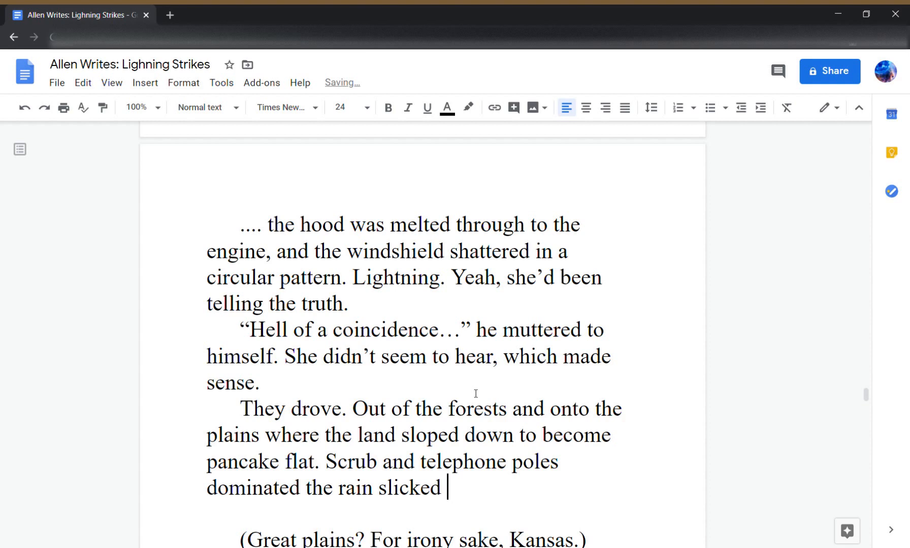
pyautogui.write(' roadways.')
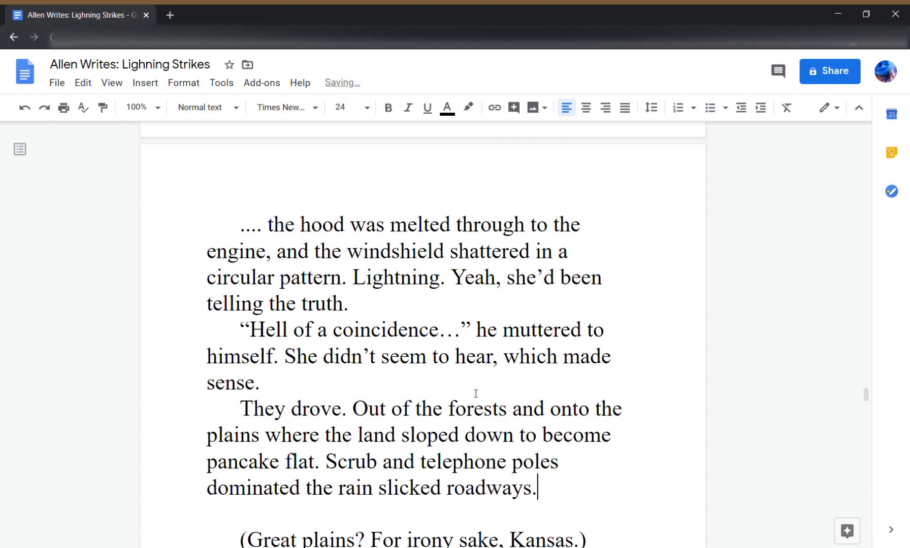
# - Start a new indented paragraph with the opening quote and the words "Do you know who's taking of him"
pyautogui.press('Return')
pyautogui.press('Tab')
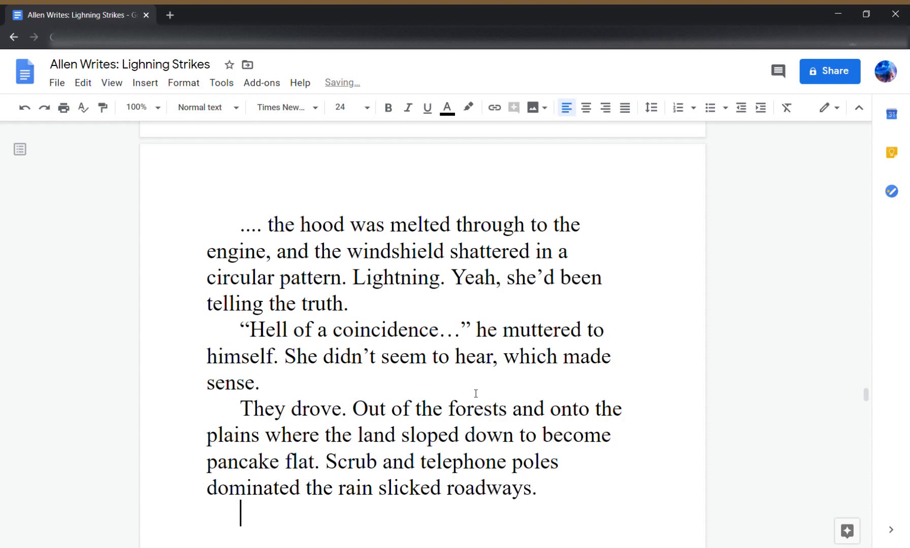
pyautogui.write('"')
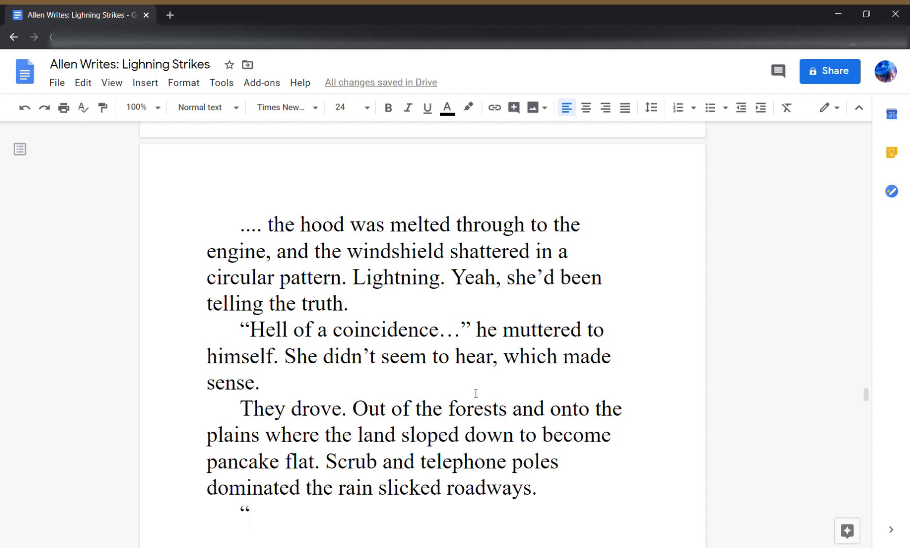
pyautogui.write('D')
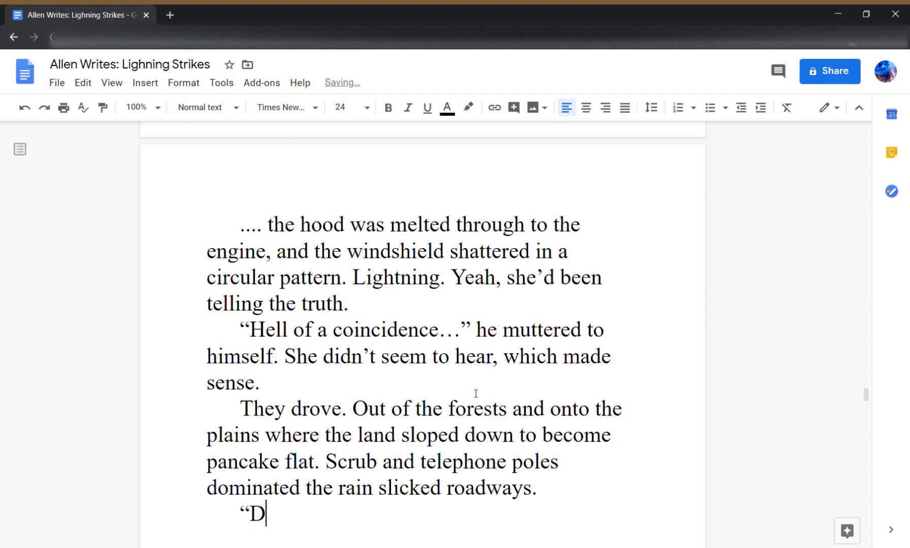
pyautogui.write('o you know where')
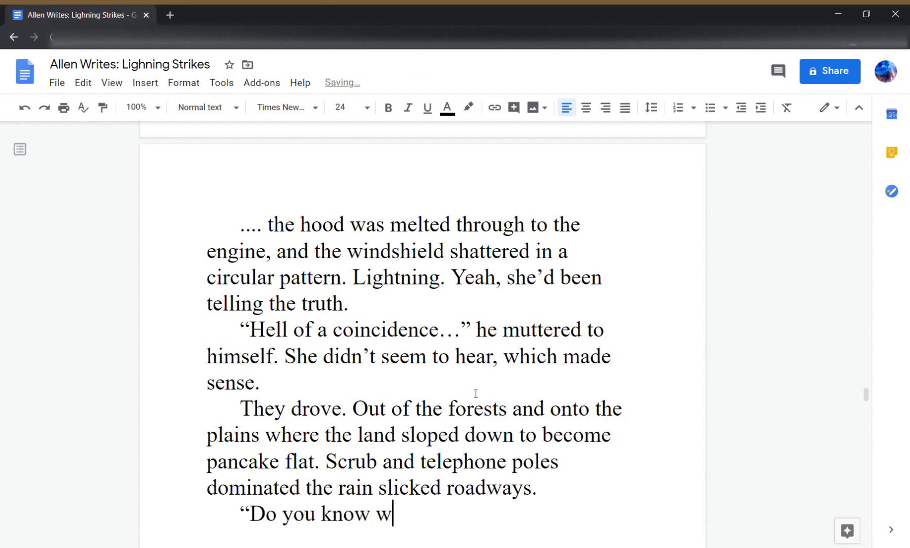
pyautogui.press('BackSpace')
pyautogui.press('BackSpace')
pyautogui.press('BackSpace')
pyautogui.press('BackSpace')
pyautogui.press('BackSpace')
pyautogui.write('wh')
pyautogui.write('o')
pyautogui.write("'s taking of him")
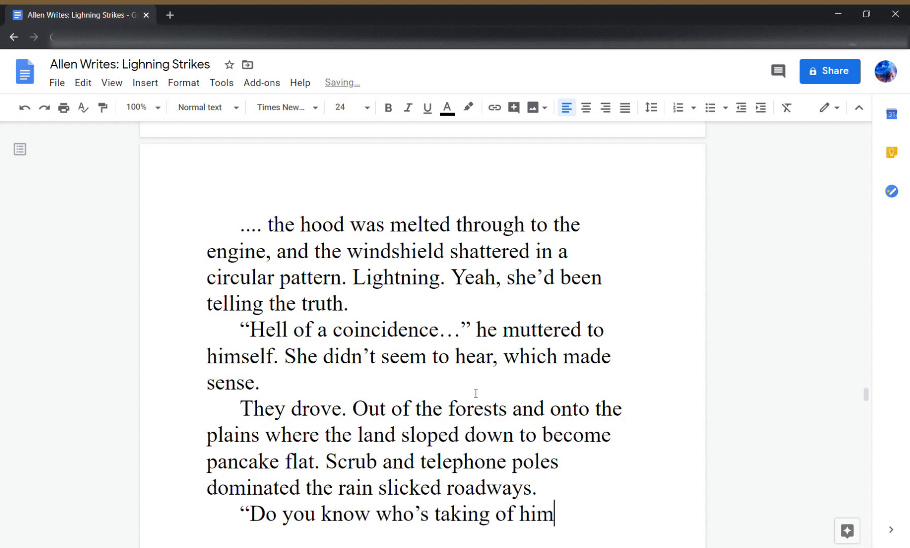
# - Complete the question with a question mark, a closing quote and the tag "she asked at last."
pyautogui.write('?" sh')
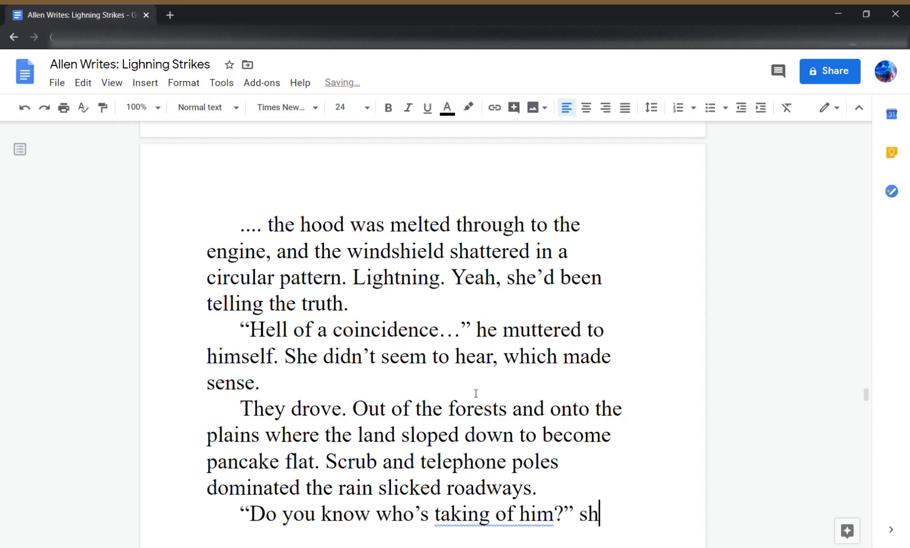
pyautogui.write('e asked.')
pyautogui.press('Return')
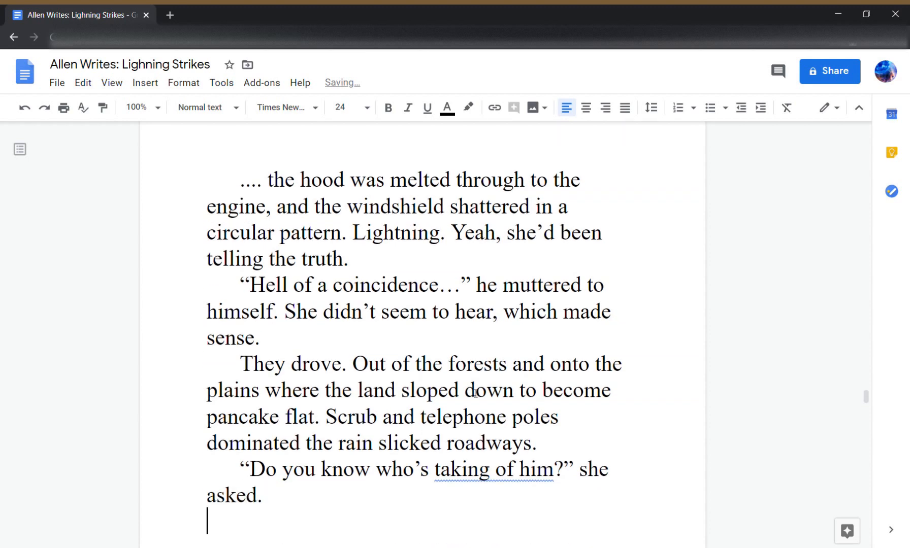
pyautogui.press('BackSpace')
pyautogui.press('BackSpace')
pyautogui.write('at last.')
# - Start a new paragraph of dialogue reading "Afraid not." with only the opening quotation mark in place
pyautogui.press('Return')
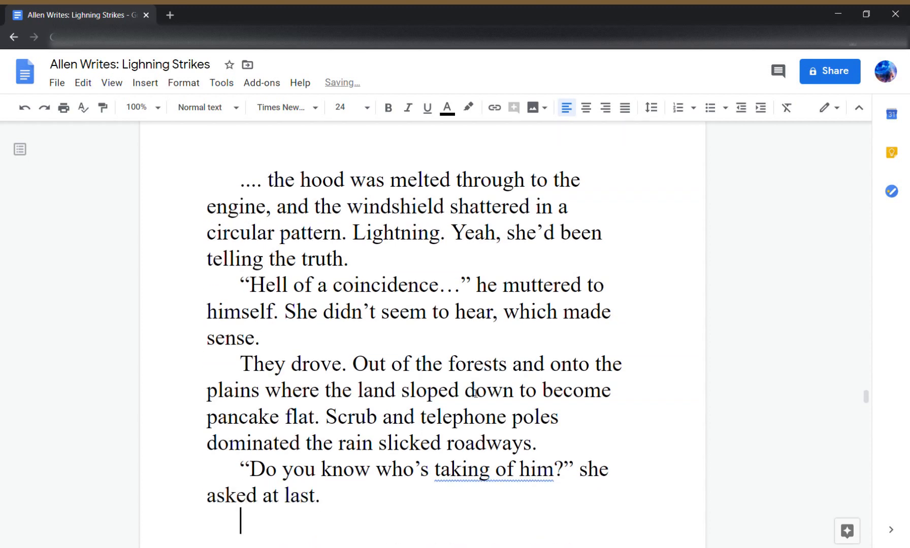
pyautogui.write('""')
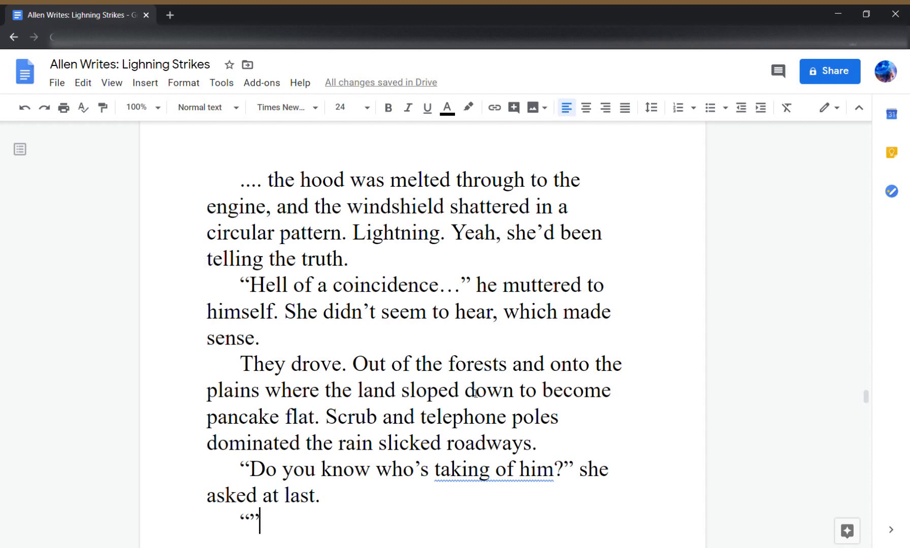
pyautogui.write('Afraid ')
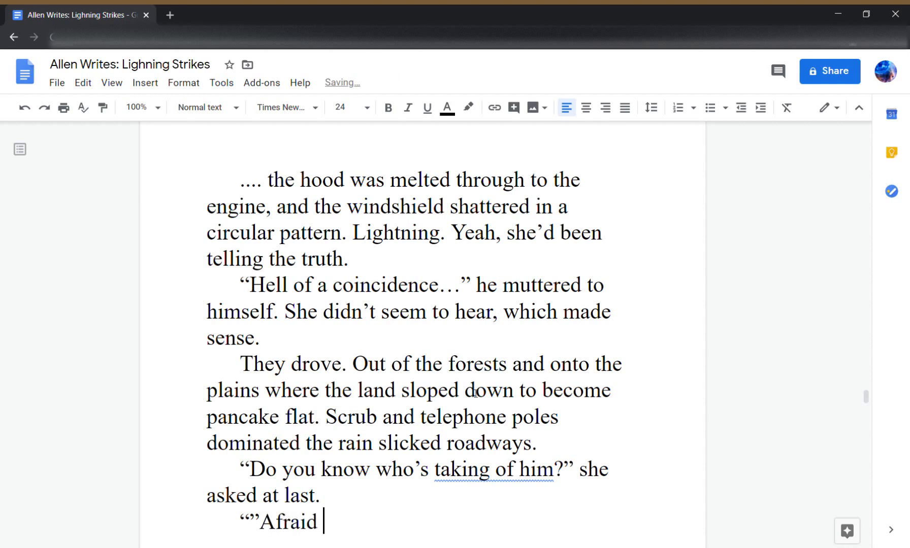
pyautogui.write('onot.')
pyautogui.press('Left')
pyautogui.press('Left')
pyautogui.press('Left')
pyautogui.press('Left')
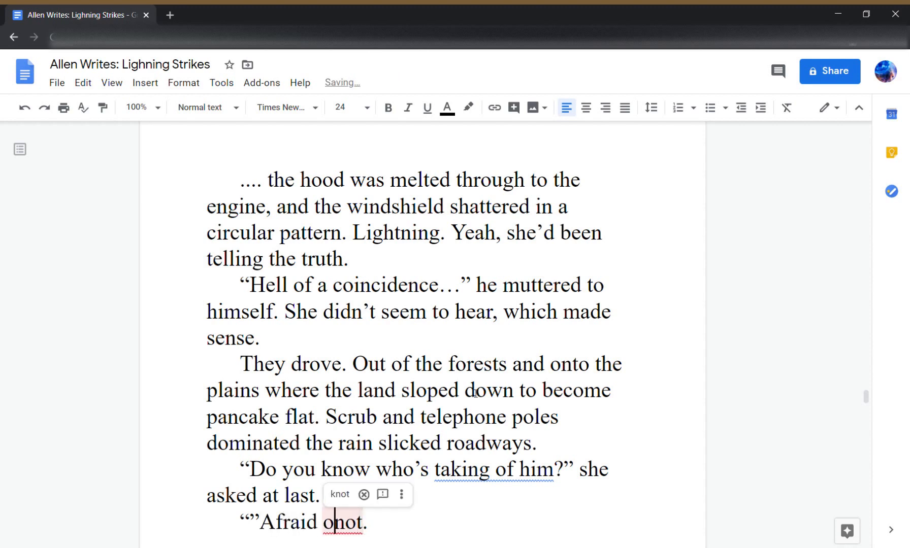
pyautogui.press('BackSpace')
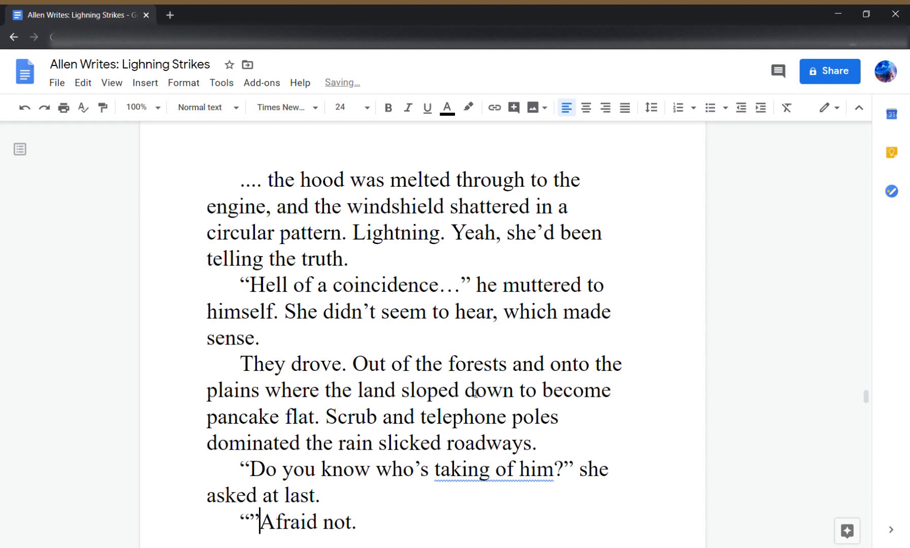
pyautogui.press('BackSpace')
pyautogui.press('Down')
pyautogui.press('Left')
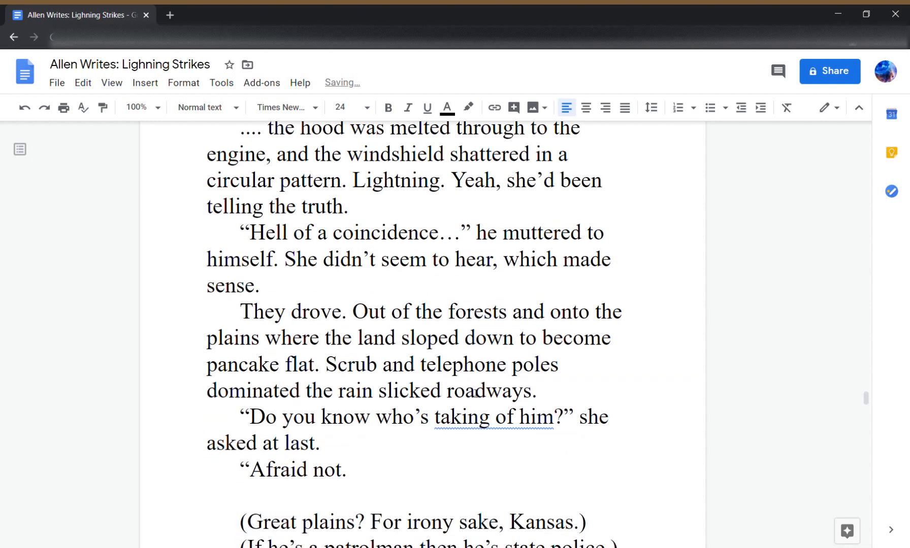
# - Continue the reply after "Afraid not." with "But Kessler and Kessler is a good"
pyautogui.write('But Kels')
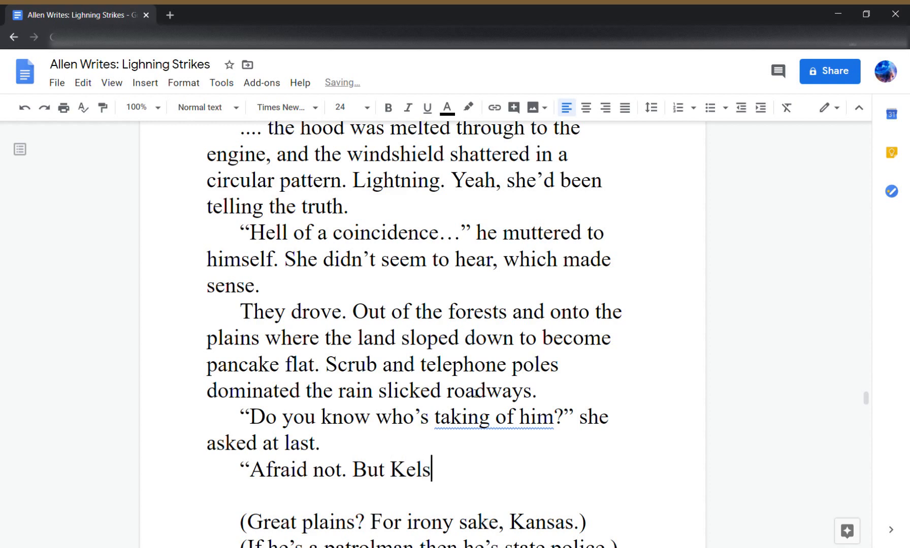
pyautogui.press('BackSpace')
pyautogui.press('BackSpace')
pyautogui.write('ssler ')
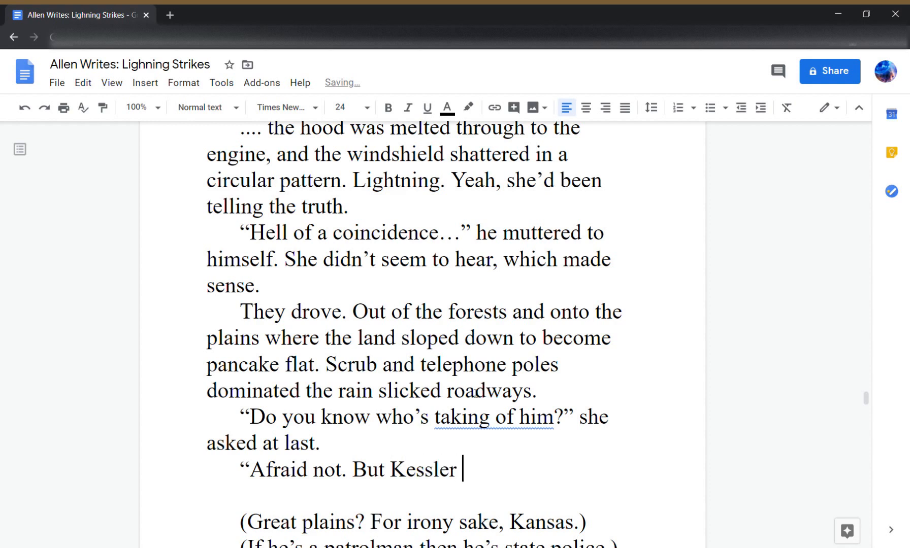
pyautogui.write('and Kessel')
pyautogui.press('BackSpace')
pyautogui.press('BackSpace')
pyautogui.write('ler and Kessle')
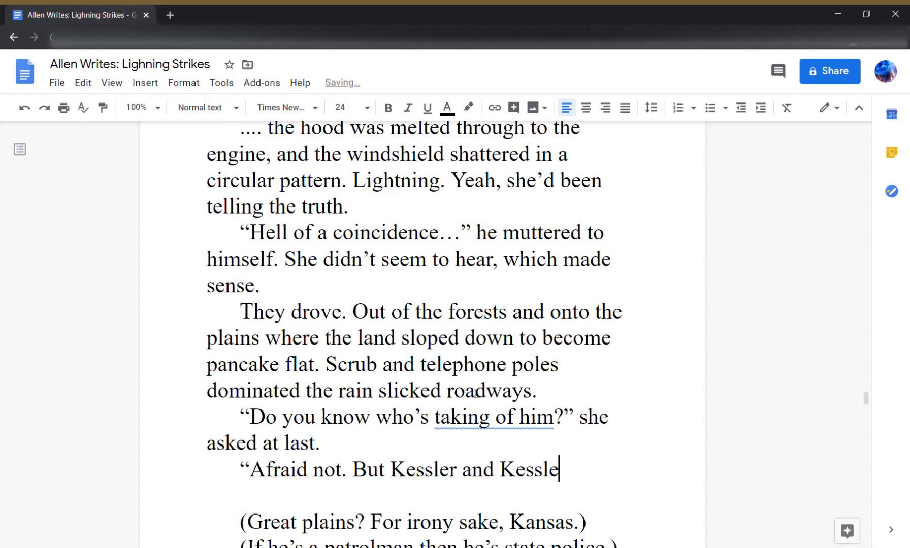
pyautogui.write('r is a good')
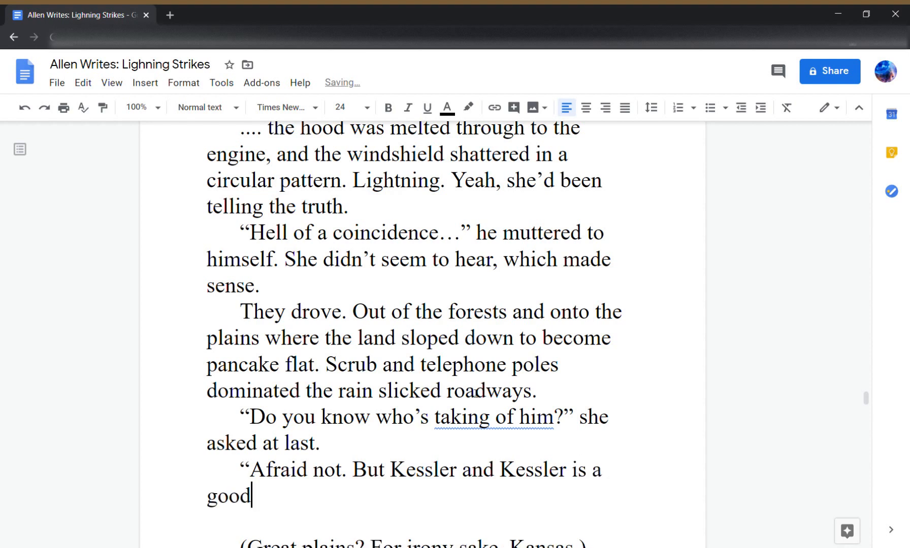
# - Complete the reply with 'bet," he replied.' and add the quote "They take care of a lot in the county."
pyautogui.write(' bet," he said')
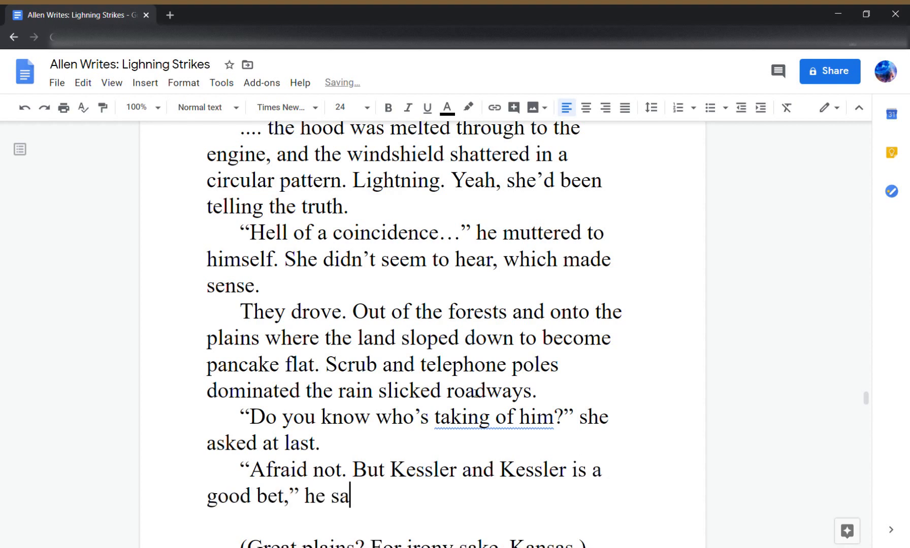
pyautogui.press('BackSpace')
pyautogui.press('BackSpace')
pyautogui.press('BackSpace')
pyautogui.press('BackSpace')
pyautogui.write('replied. "They ')
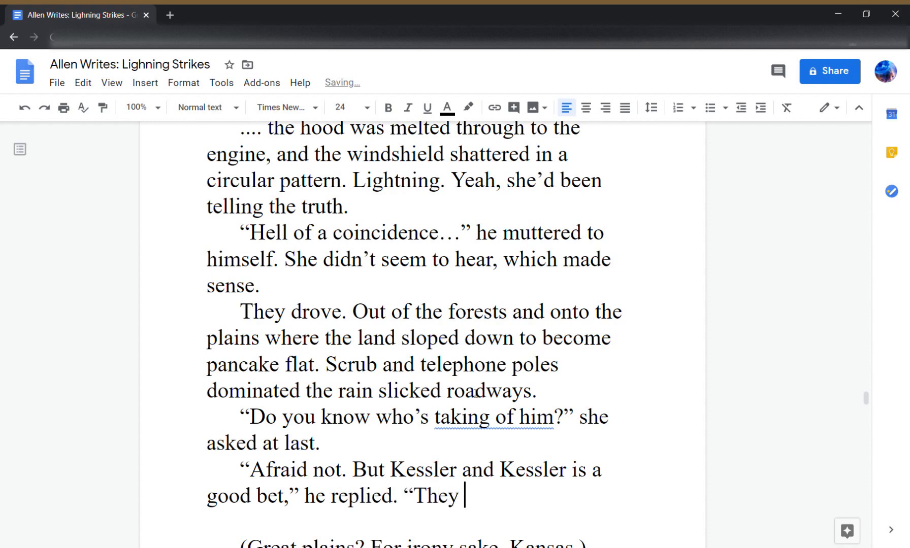
pyautogui.write('take care of a')
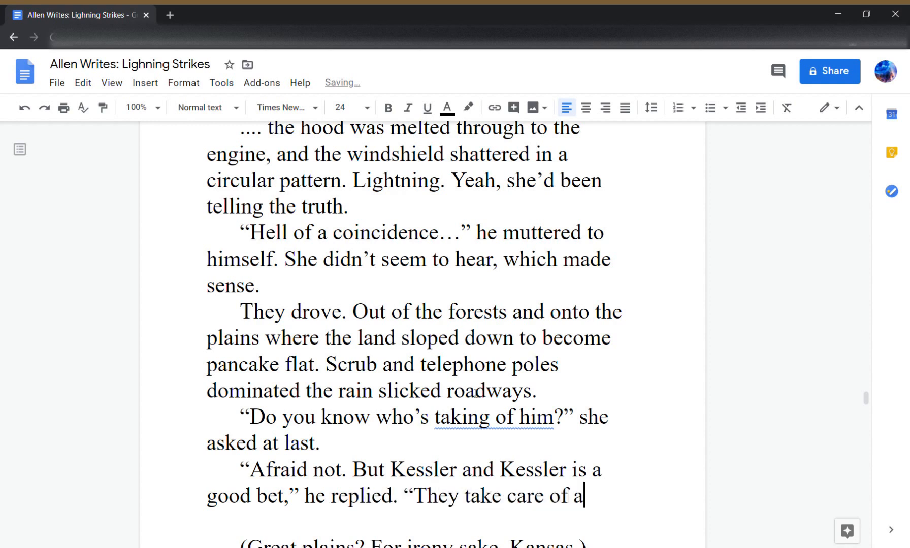
pyautogui.write(' lot in the coun')
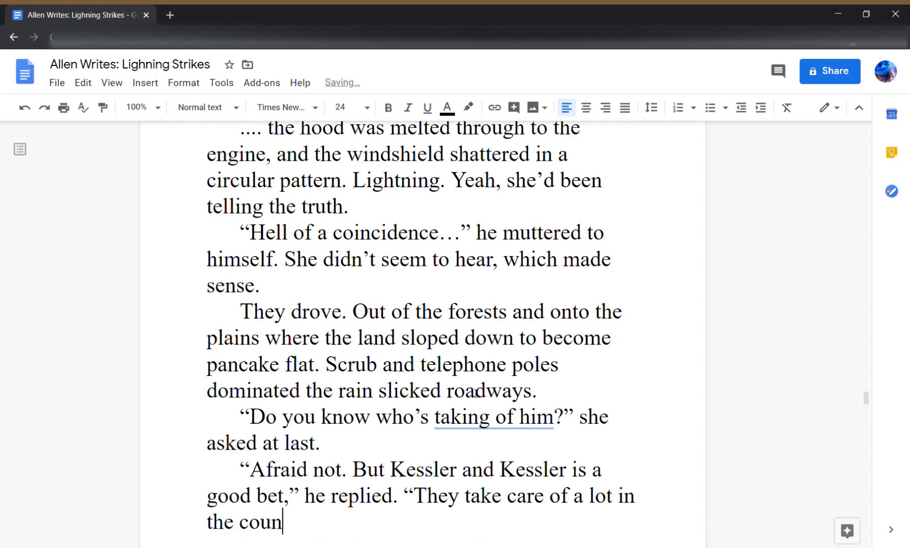
pyautogui.write('ty.')
# - Change "the county" to "that county" and add the closing quotation mark at the end of the sentence
pyautogui.press('Left')
pyautogui.press('Left')
pyautogui.press('Left')
pyautogui.press('Left')
pyautogui.press('Left')
pyautogui.press('Left')
pyautogui.press('Left')
pyautogui.press('Left')
pyautogui.press('Left')
pyautogui.press('Right')
pyautogui.press('BackSpace')
pyautogui.write('at')
pyautogui.press('Down')
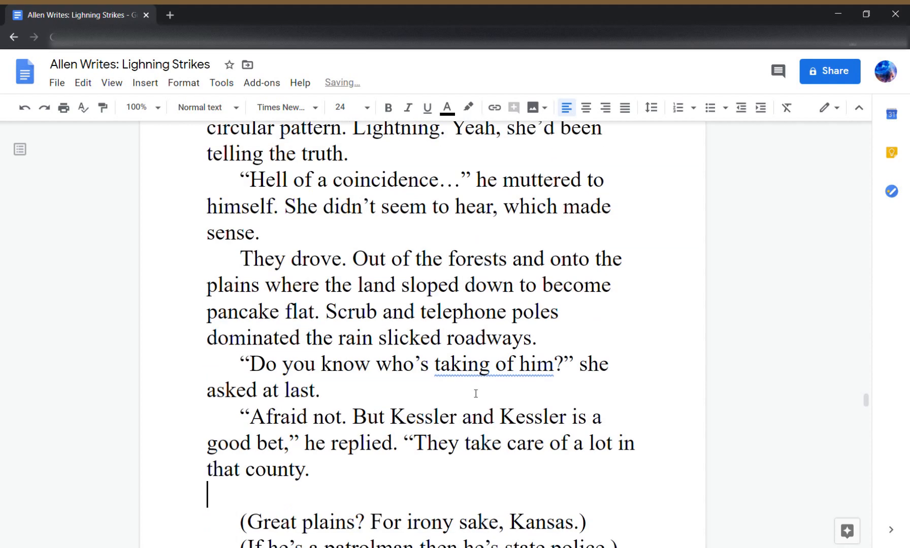
pyautogui.press('Left')
pyautogui.write('"')
# - Add a new indented paragraph reading "She nodded and stared on down the road."
pyautogui.press('Return')
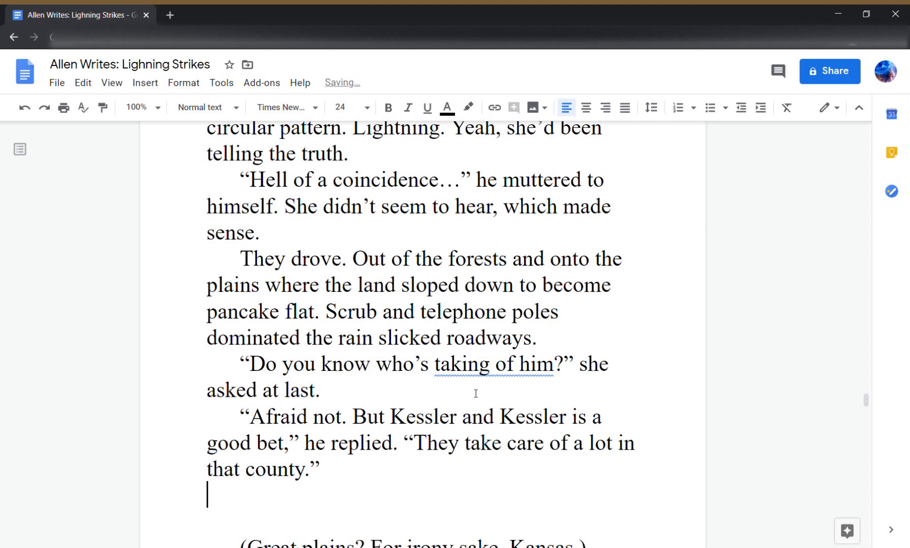
pyautogui.press('Tab')
pyautogui.write('She n')
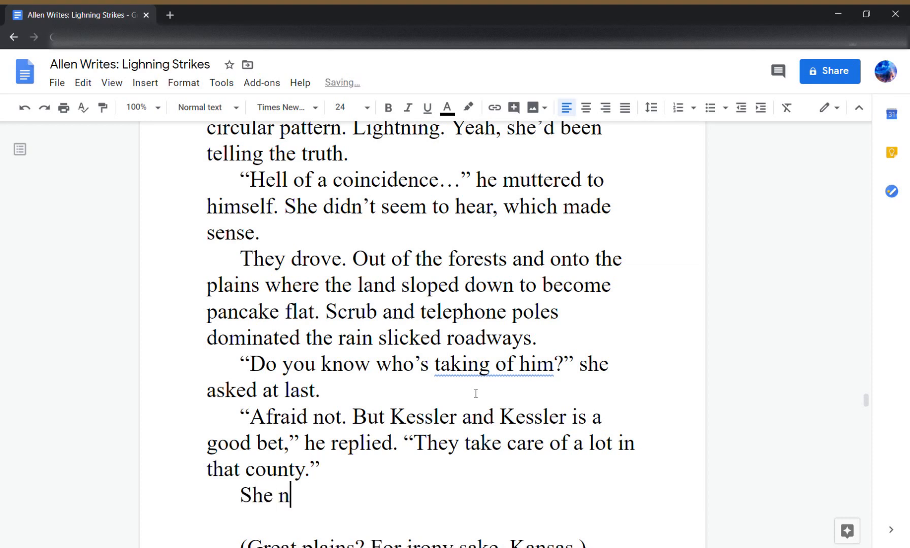
pyautogui.write('odded and ')
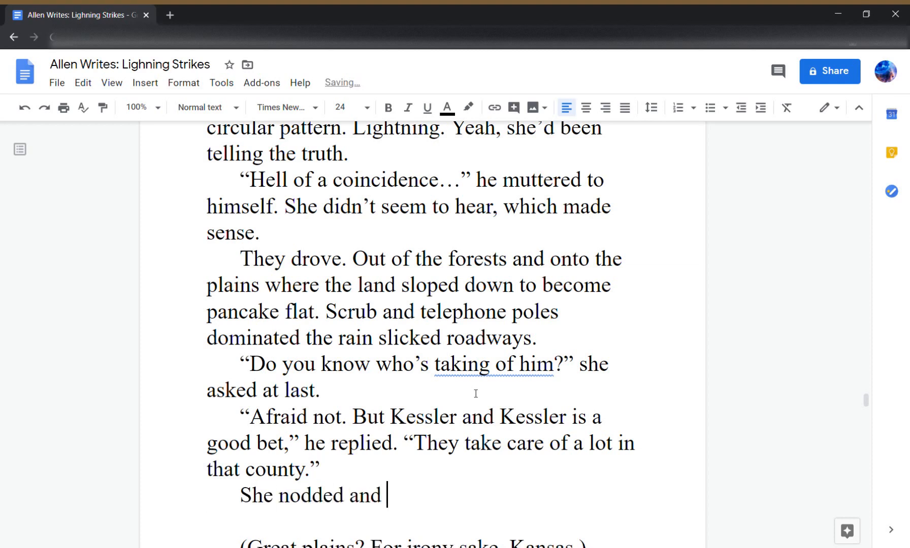
pyautogui.write('continued')
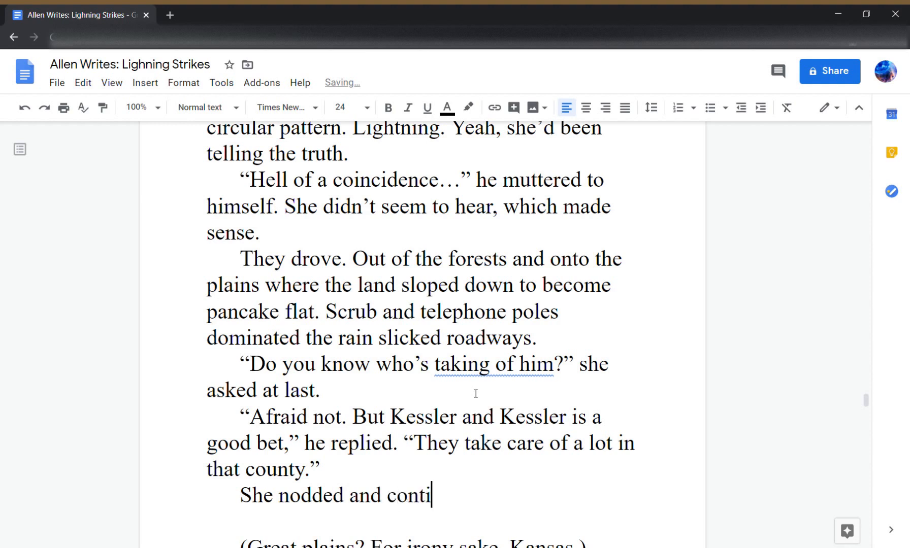
pyautogui.press('BackSpace')
pyautogui.press('BackSpace')
pyautogui.press('BackSpace')
pyautogui.press('BackSpace')
pyautogui.press('BackSpace')
pyautogui.press('BackSpace')
pyautogui.press('BackSpace')
pyautogui.press('BackSpace')
pyautogui.press('BackSpace')
pyautogui.write('stared on down t')
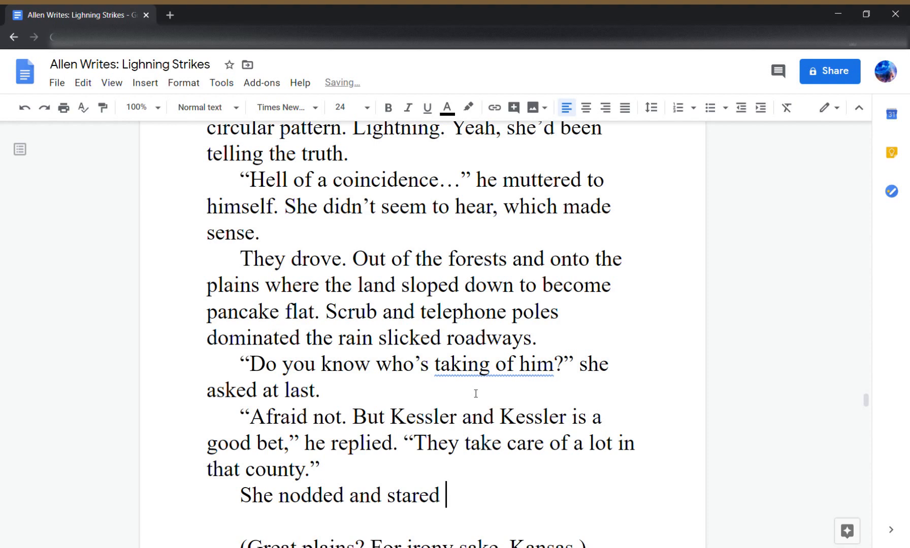
pyautogui.write('he road.')
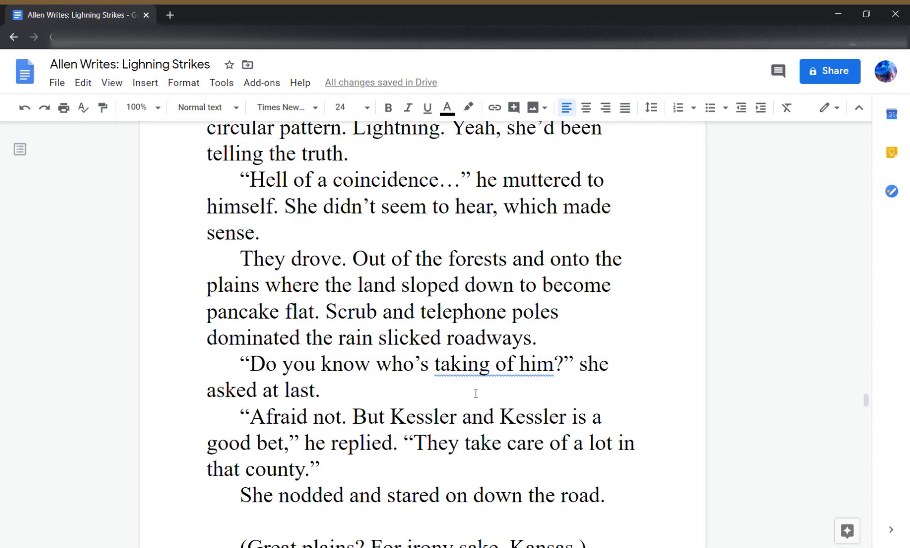
# - Continue the paragraph after "down the road." with "If there was one thing that told him how much"
pyautogui.write('Not')
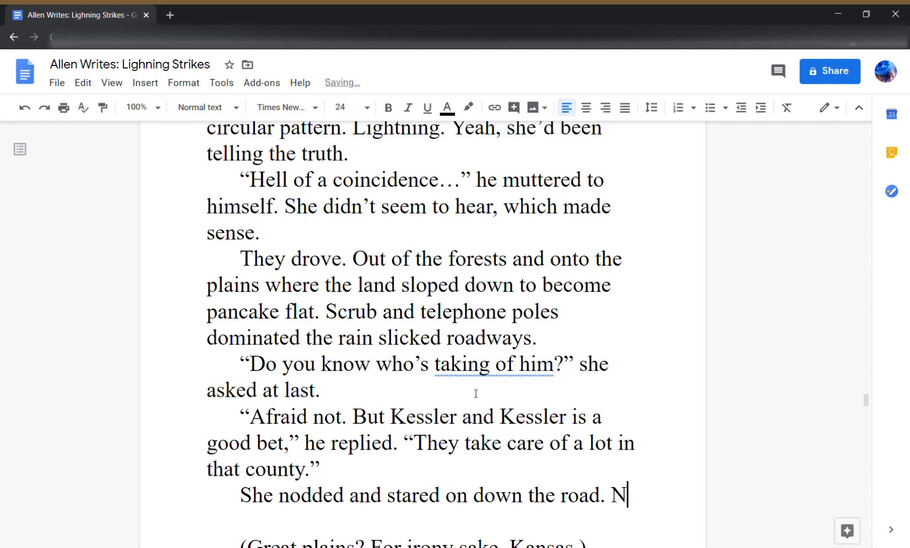
pyautogui.press('BackSpace')
pyautogui.press('BackSpace')
pyautogui.press('BackSpace')
pyautogui.write('If there ')
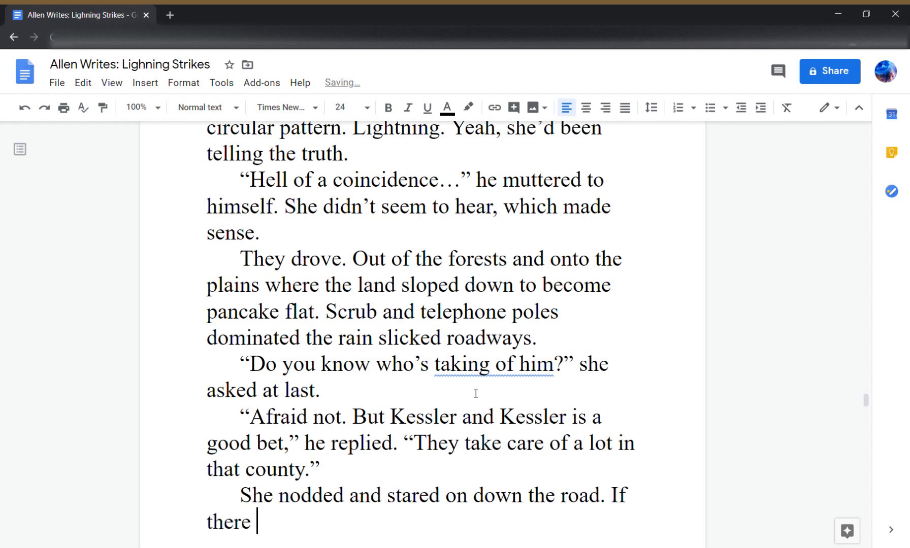
pyautogui.write('was one thing t')
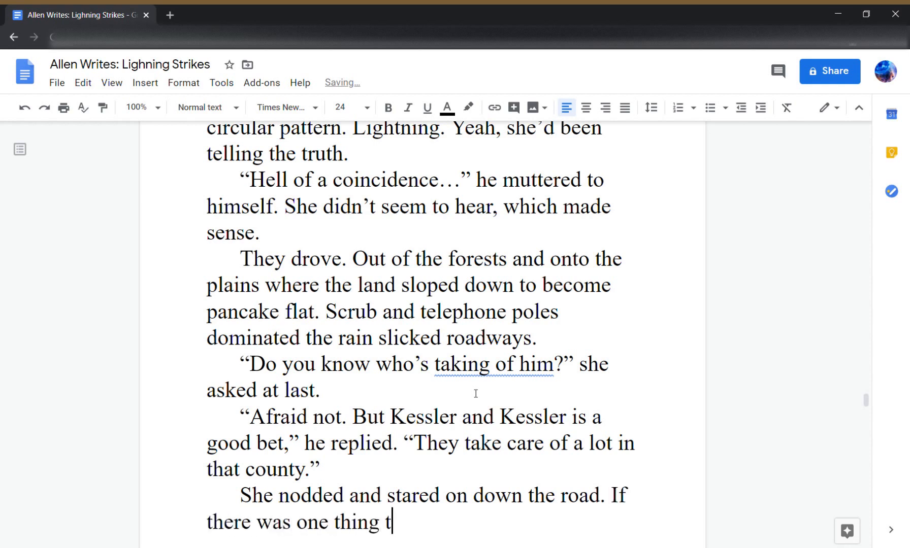
pyautogui.write('hat told him')
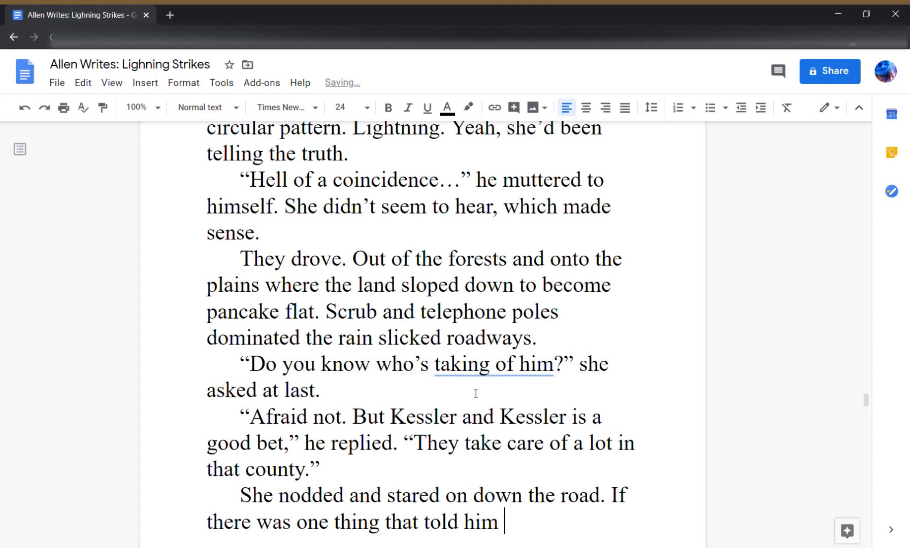
pyautogui.write(' how much ')
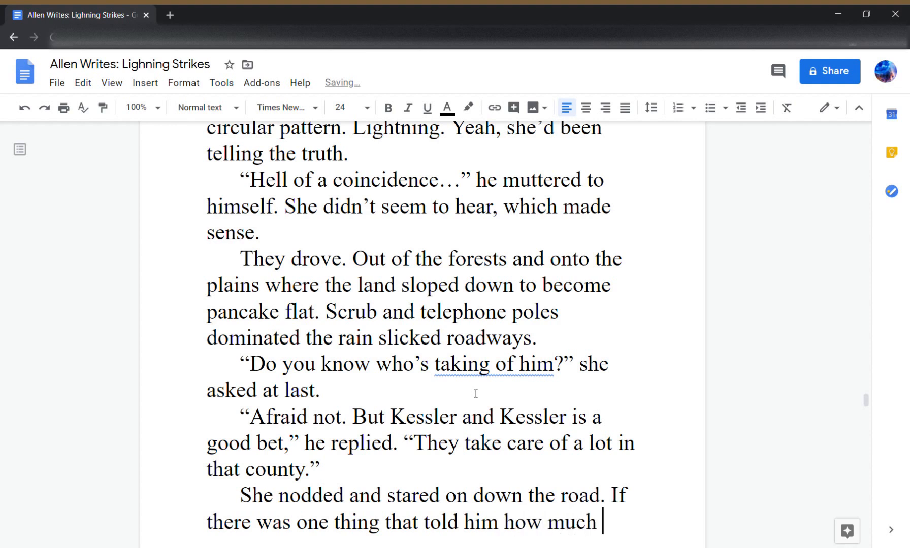
# - Extend the sentence with "of a surprise it was that"
pyautogui.write('of a surp')
pyautogui.press('BackSpace')
pyautogui.write('rp')
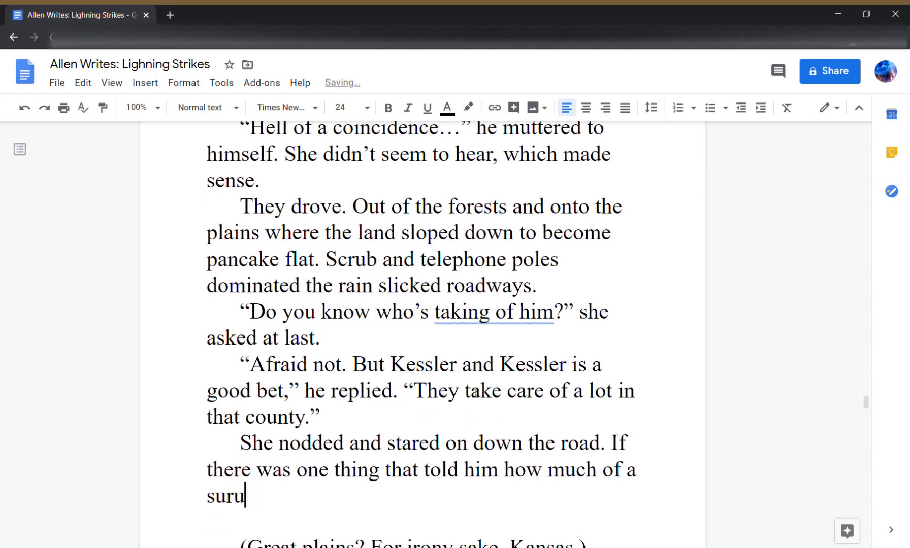
pyautogui.write('rise it was')
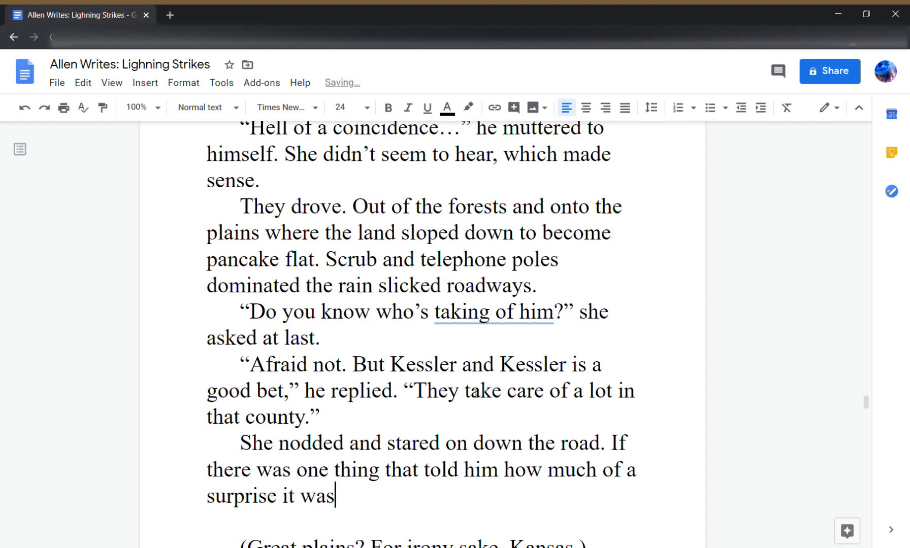
pyautogui.write(' that')
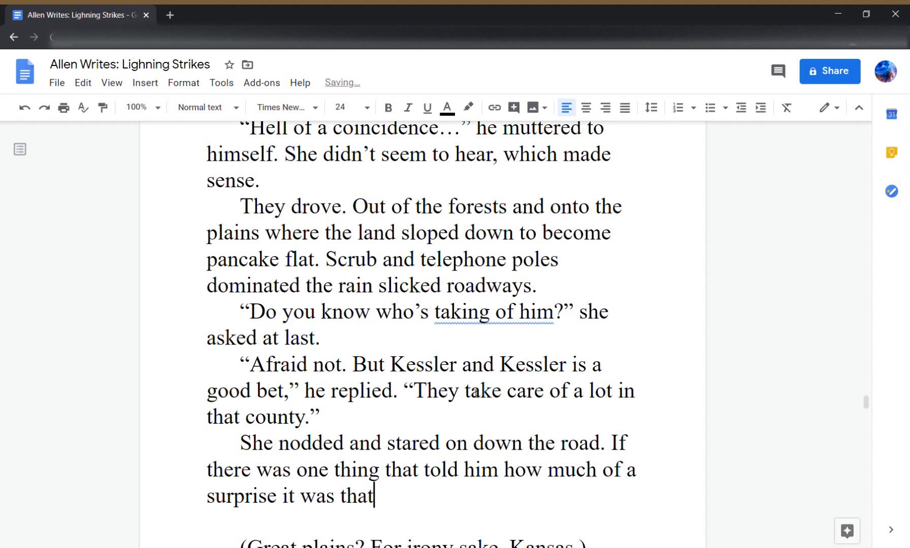
# - Replace the ending "it was that" after "surprise" with "her father's death was, it was that."
pyautogui.press('BackSpace')
pyautogui.press('BackSpace')
pyautogui.press('BackSpace')
pyautogui.press('BackSpace')
pyautogui.press('BackSpace')
pyautogui.press('BackSpace')
pyautogui.press('BackSpace')
pyautogui.press('BackSpace')
pyautogui.press('BackSpace')
pyautogui.press('BackSpace')
pyautogui.press('BackSpace')
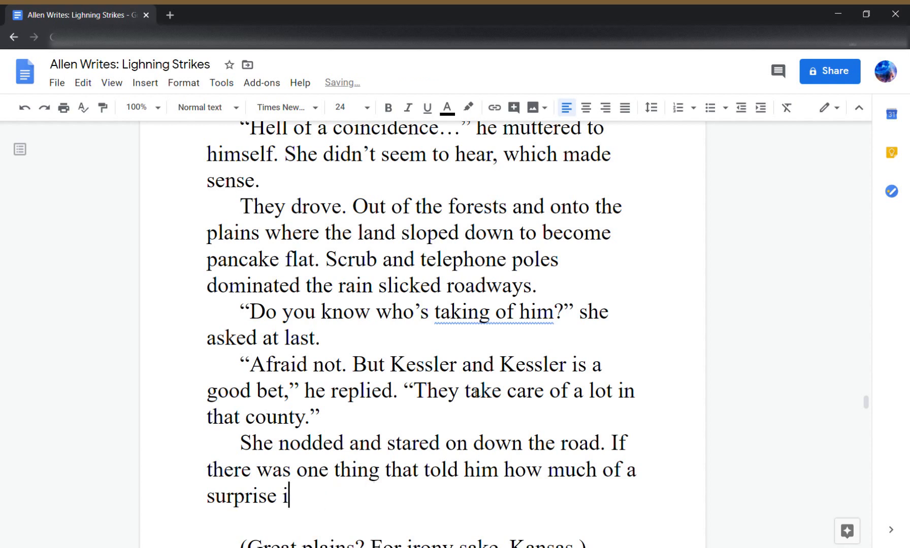
pyautogui.write("her father's deat")
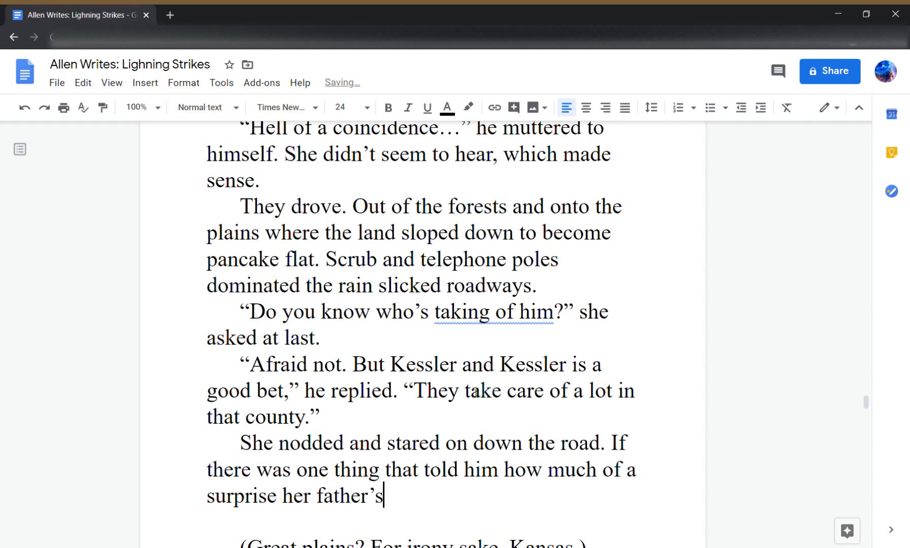
pyautogui.write('h was, it ')
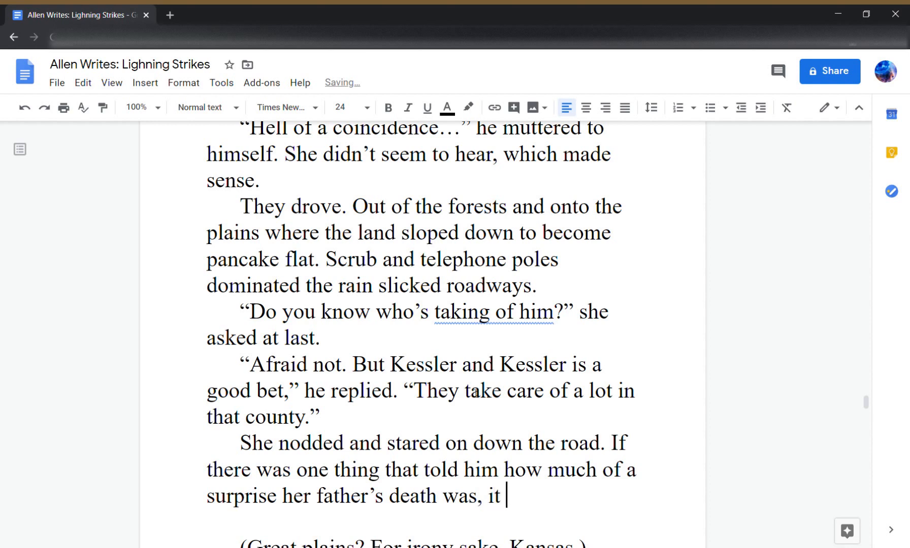
pyautogui.write('was that. Ever')
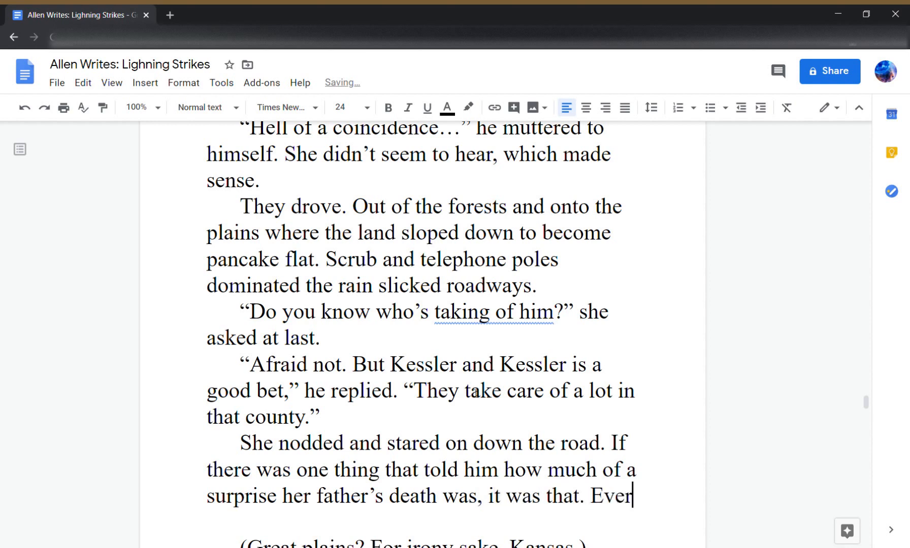
# - Complete the paragraph with the sentence "Everyone reacted differently, but you couldn't fake shock like that."
pyautogui.write('yone reacye')
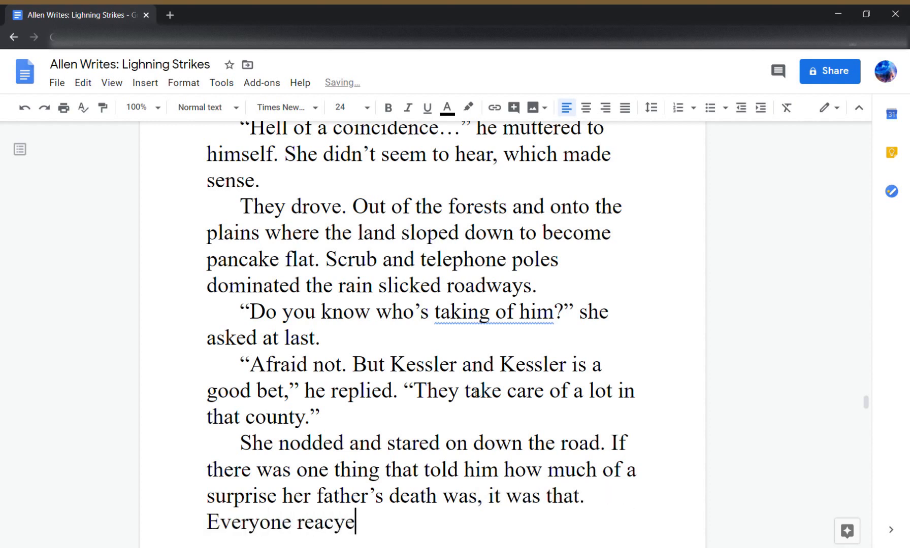
pyautogui.press('BackSpace')
pyautogui.press('BackSpace')
pyautogui.write('ted differe')
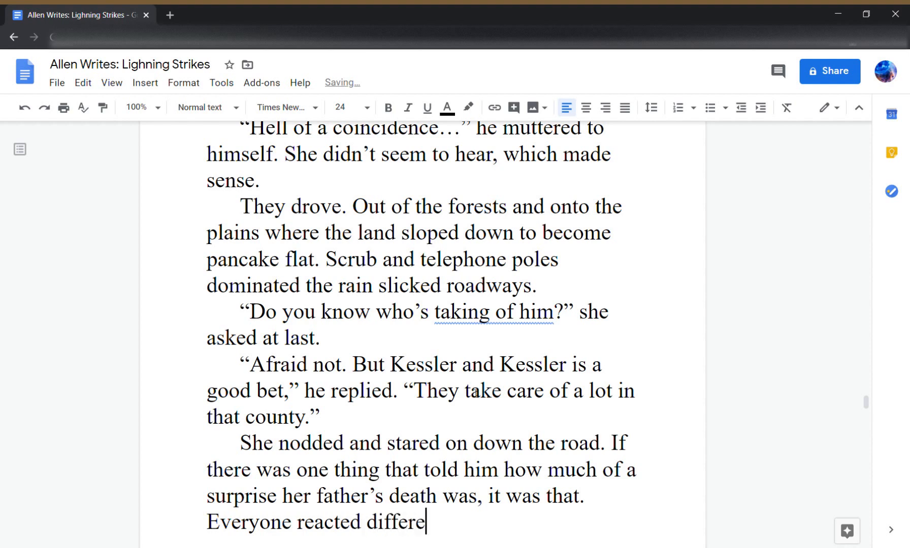
pyautogui.write('ntly, but s')
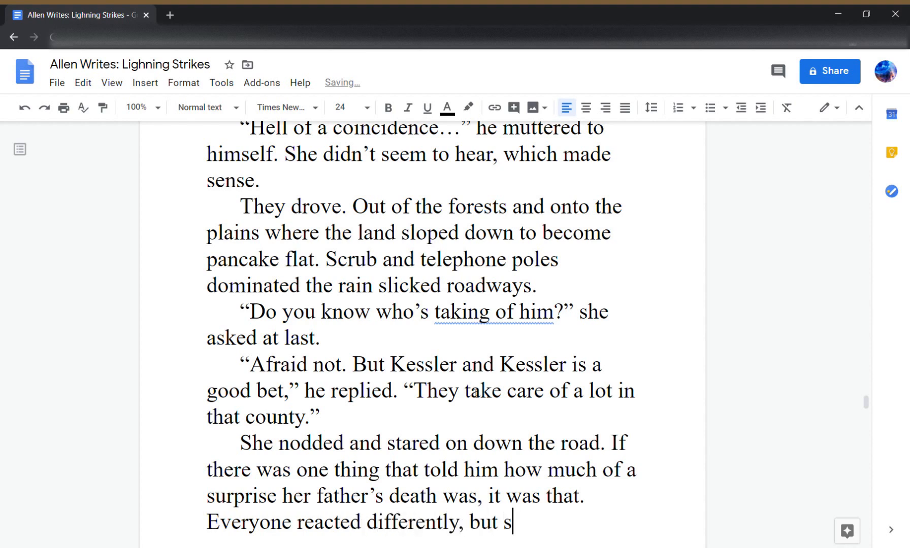
pyautogui.press('BackSpace')
pyautogui.write('you')
pyautogui.press('BackSpace')
pyautogui.write('couldn’t ')
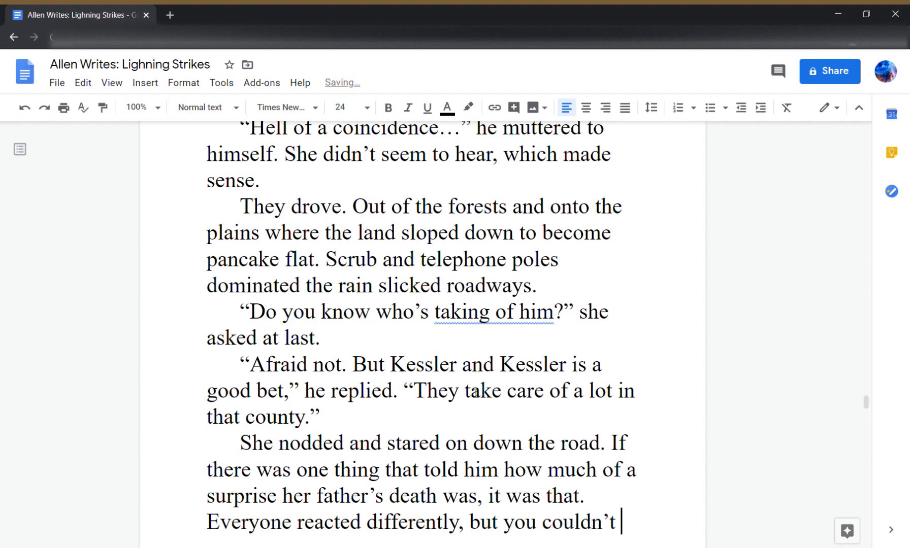
pyautogui.write('fake shock')
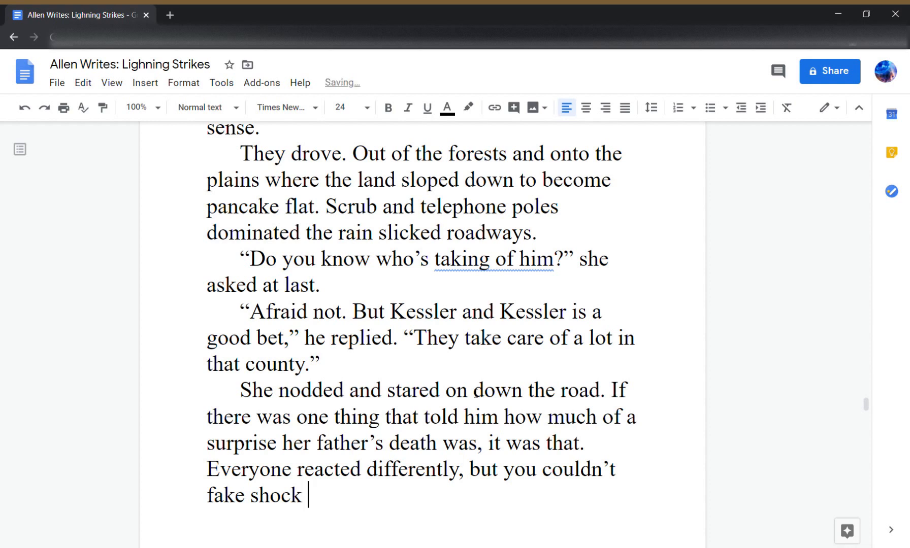
pyautogui.write(' like that.')
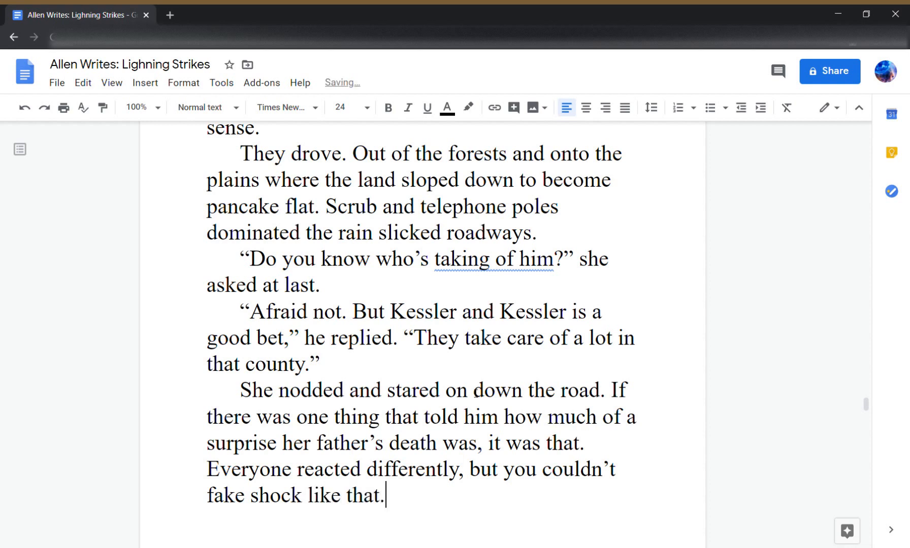
# - Add a new indented paragraph reading '"How long have you been an officer?" she asked'
pyautogui.press('Return')
pyautogui.press('Tab')
pyautogui.write('“How lo')
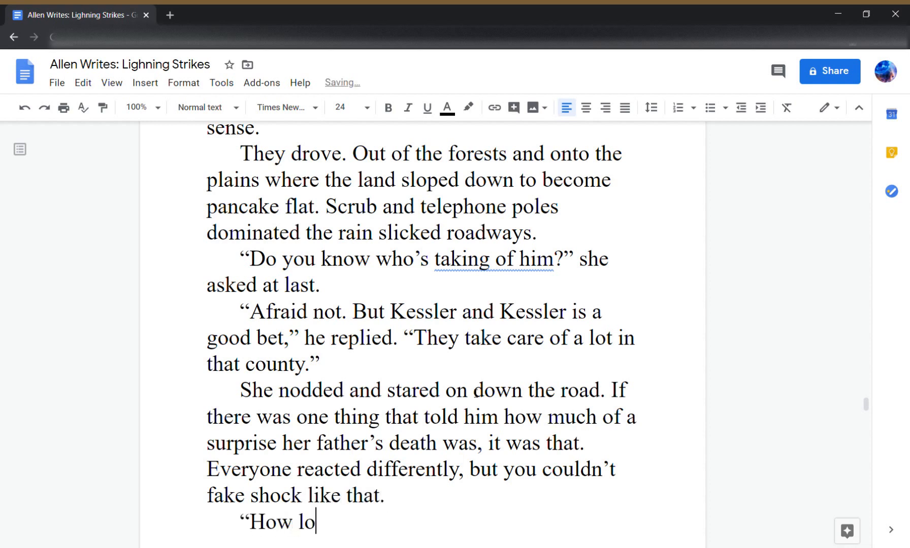
pyautogui.write('ng have you been')
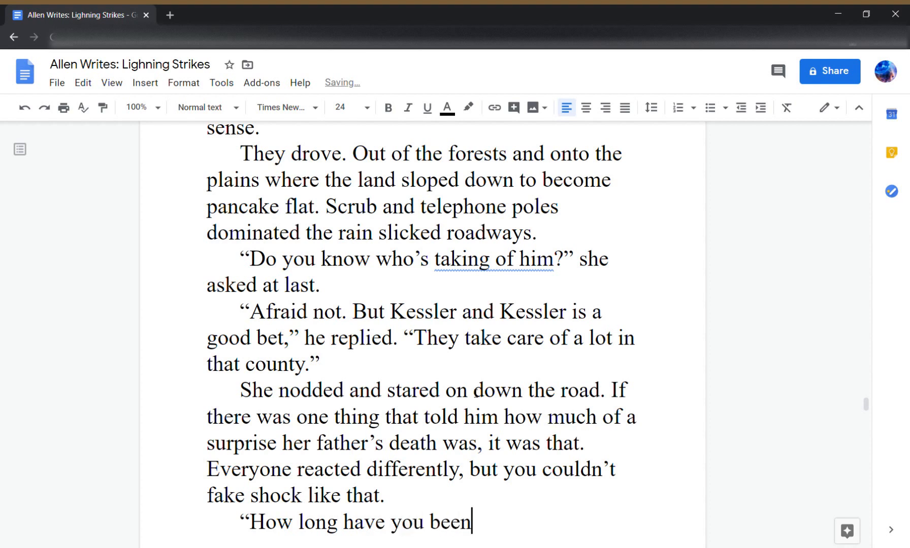
pyautogui.write(' an officer')
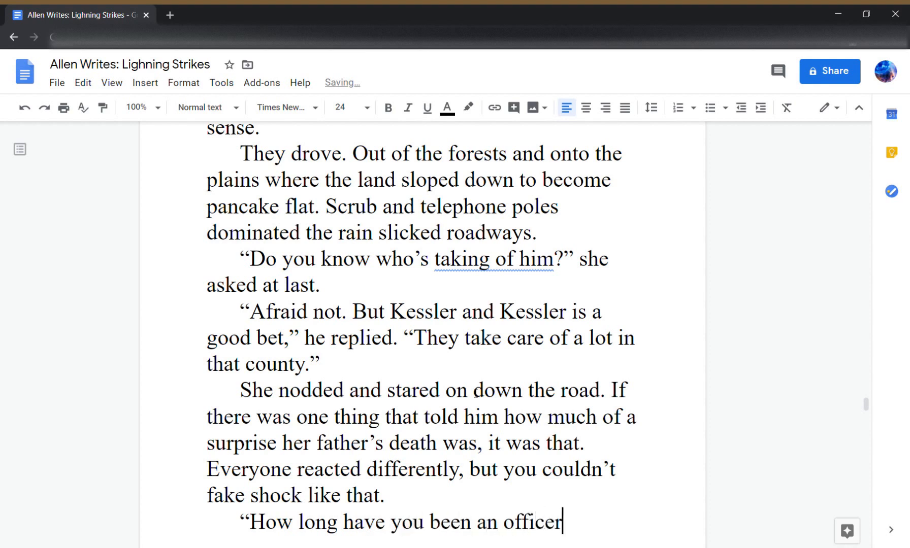
pyautogui.write('?"')
pyautogui.write(' she asked')
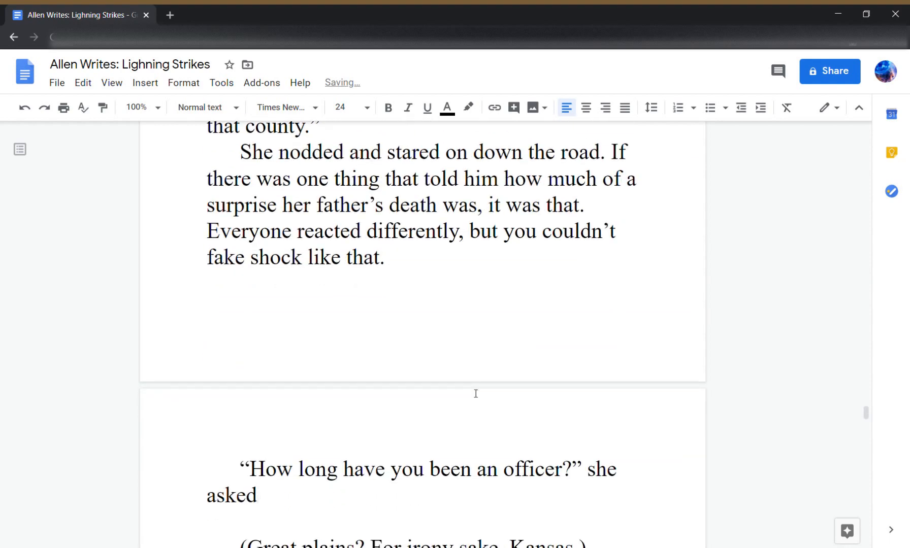
# - Finish the dialogue tag with "quietly, as if the words had to be dragged out for politeness sake."
pyautogui.write(' quietly')
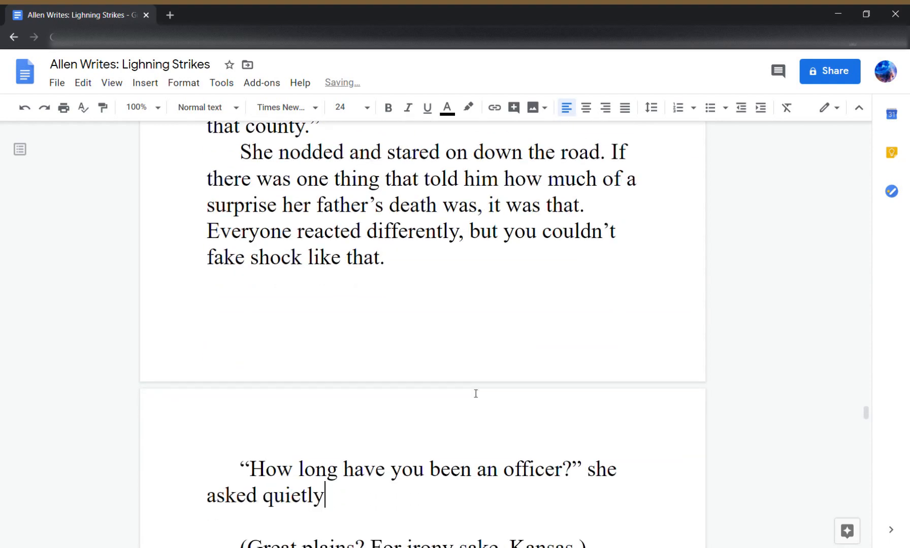
pyautogui.write(', as if the w')
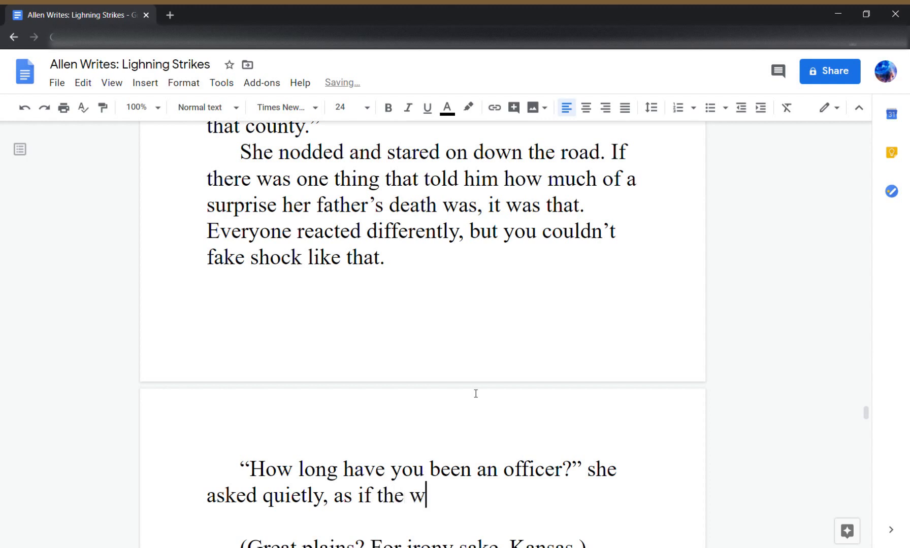
pyautogui.write('ords')
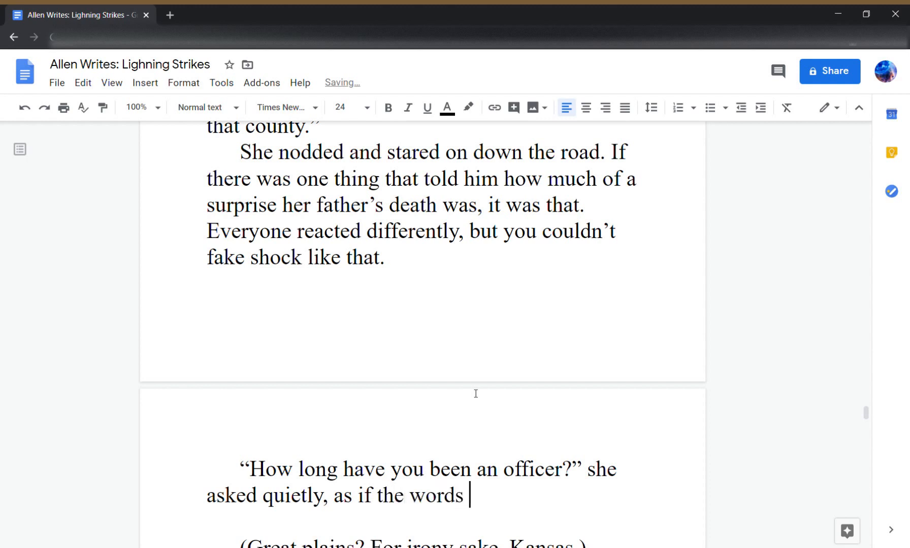
pyautogui.press('Up')
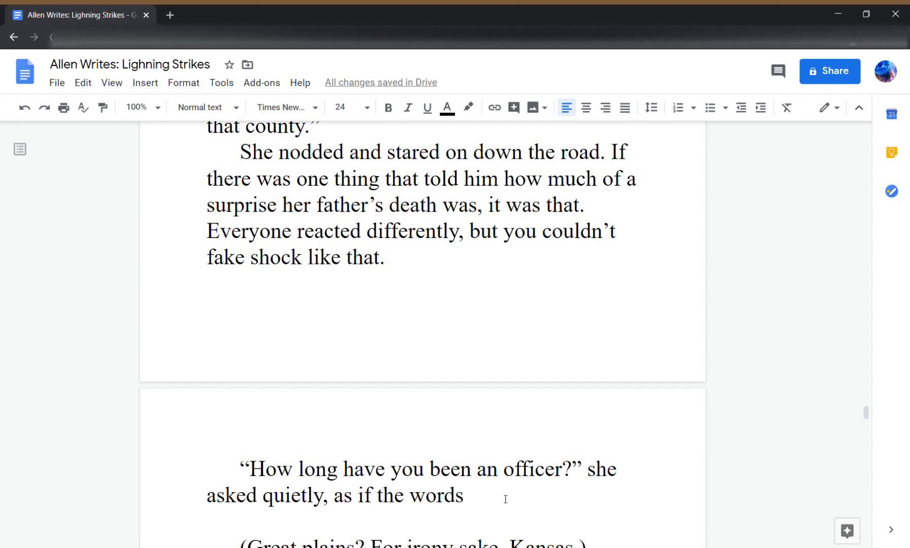
pyautogui.write('had to be f')
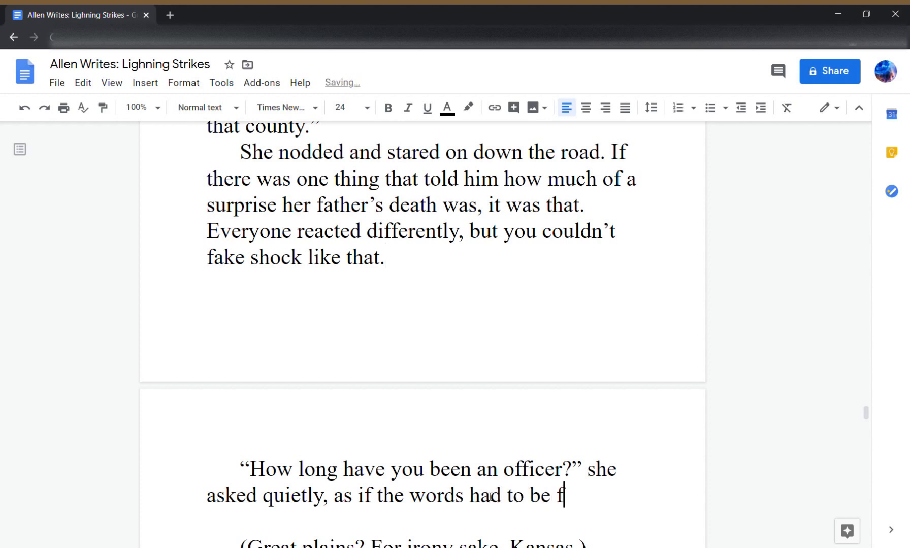
pyautogui.press('BackSpace')
pyautogui.write('dragged')
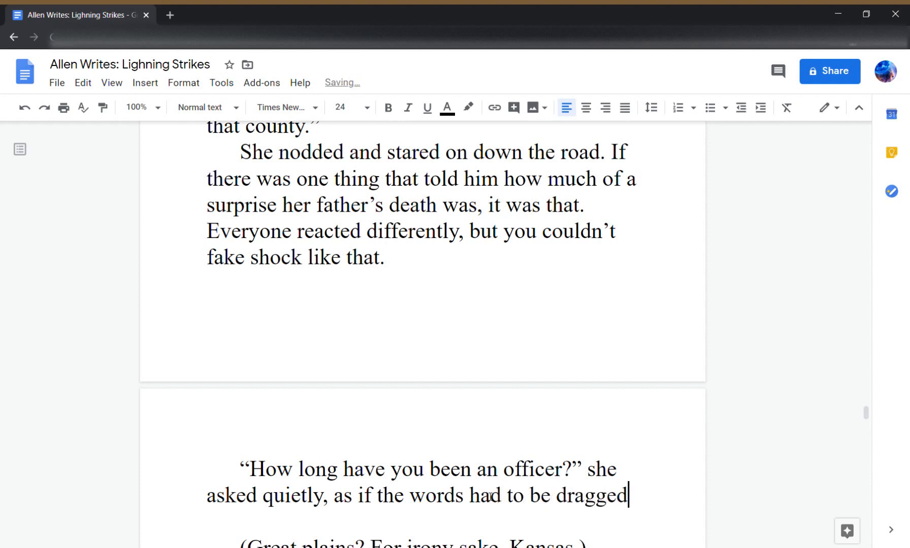
pyautogui.write(' out for politen')
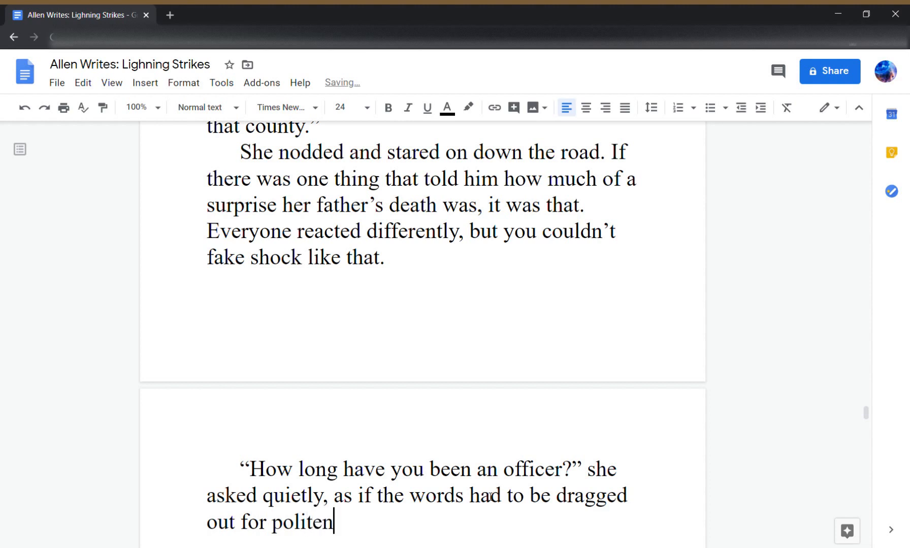
pyautogui.write('ess sake,')
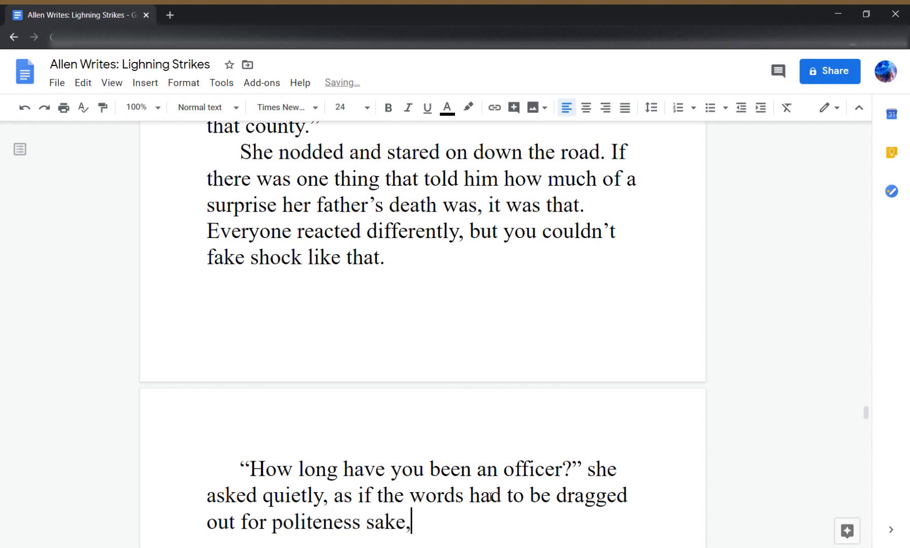
pyautogui.press('BackSpace')
pyautogui.write('.')
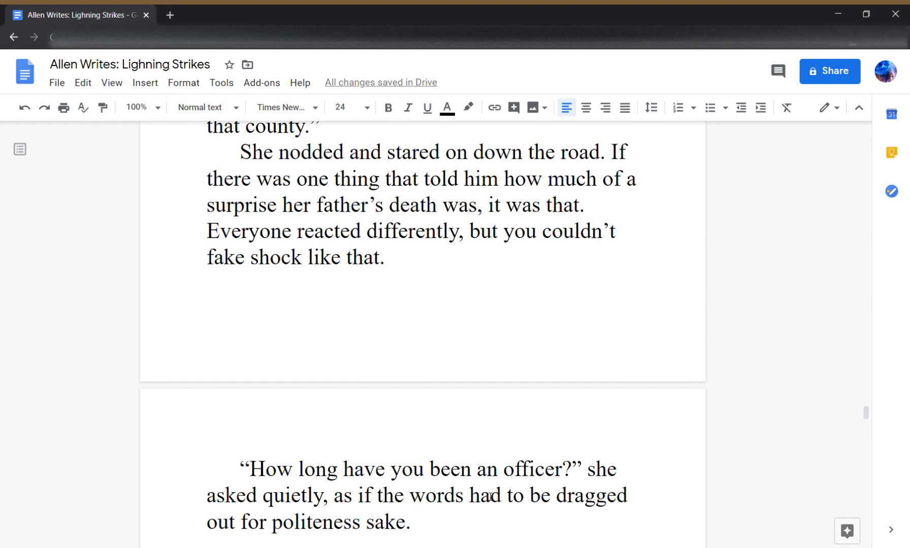
# - Add the quoted reply "Two years." as a new paragraph
pyautogui.press('Return')
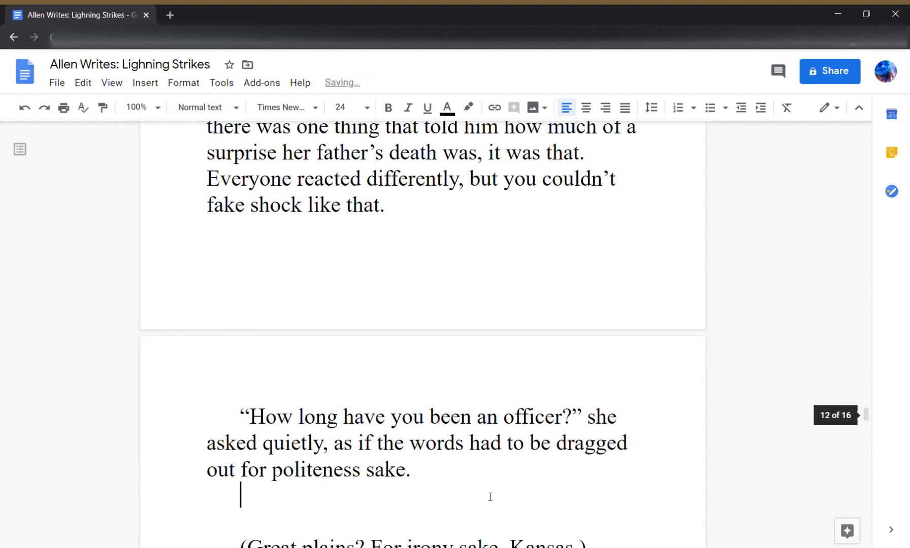
pyautogui.write('“Two years')
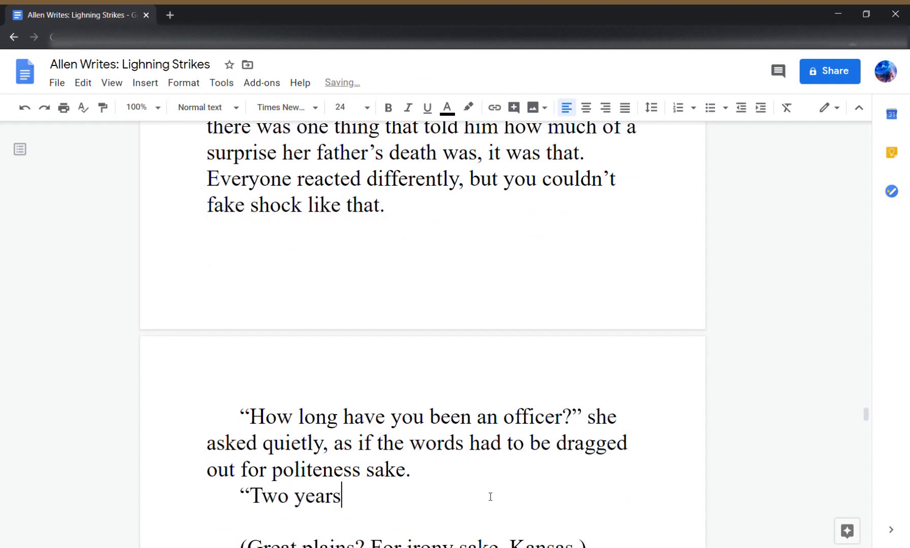
pyautogui.write('."')
# - Add the quoted response "Long years?" as a new paragraph
pyautogui.press('Return')
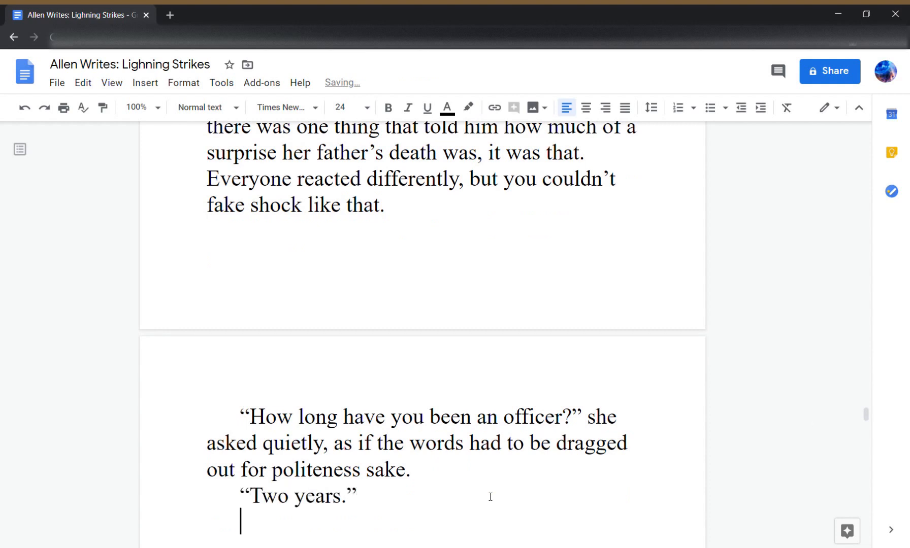
pyautogui.write('"KLo')
pyautogui.press('BackSpace')
pyautogui.press('BackSpace')
pyautogui.press('BackSpace')
pyautogui.write('Long years?"')
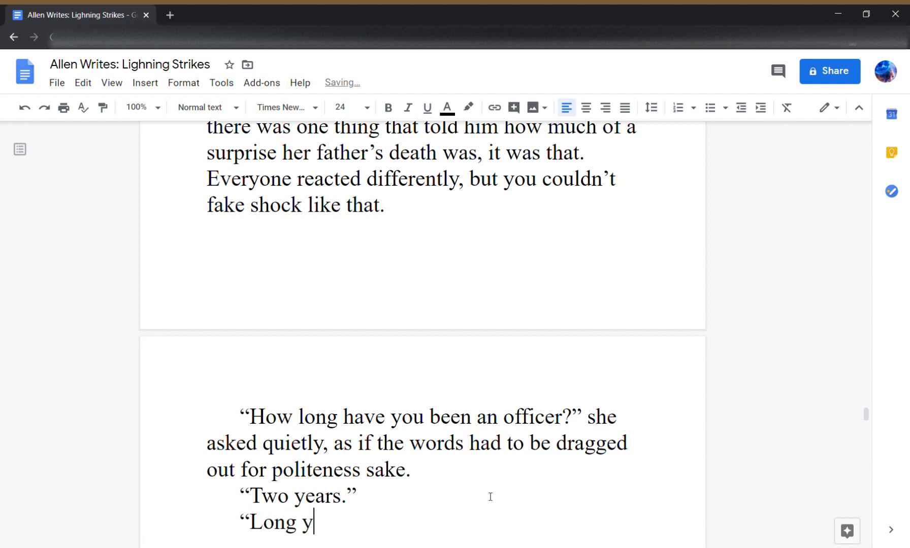
# - Add a new paragraph reading '"One was a leap year," he said and wanted her to smile at the little joke.'
pyautogui.press('Return')
pyautogui.write('"')
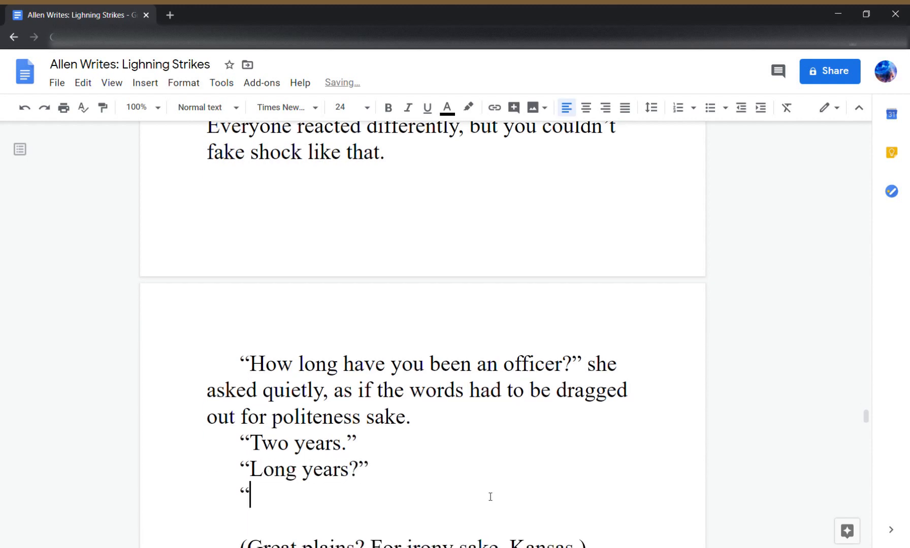
pyautogui.write('One was ')
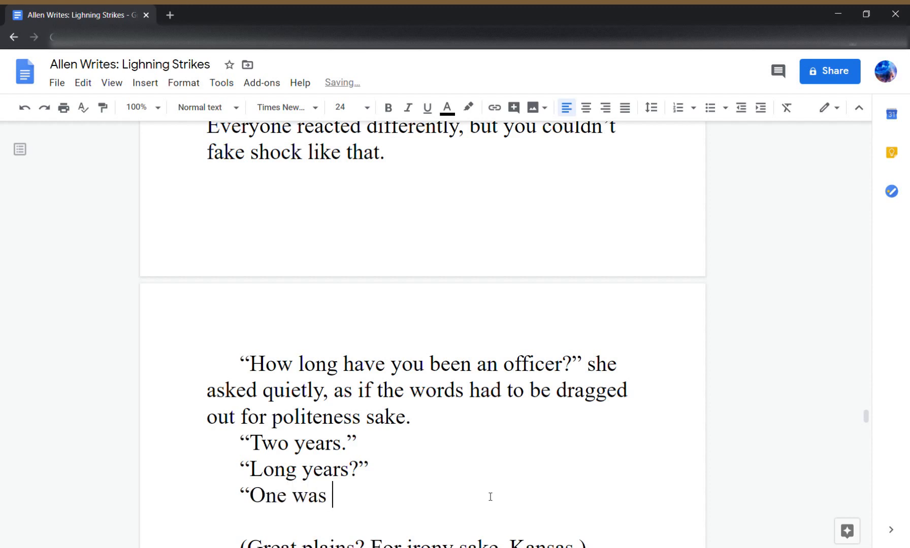
pyautogui.write('a leap year,')
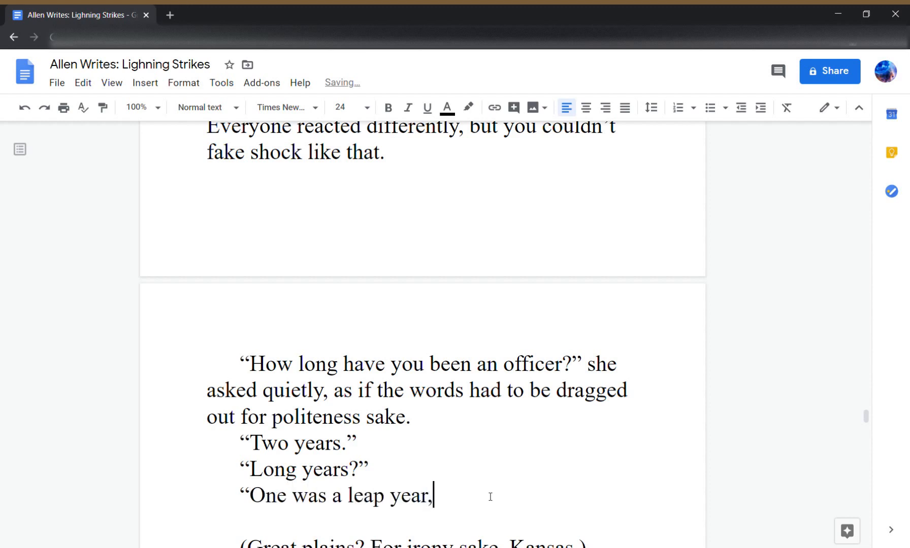
pyautogui.write('" he said ')
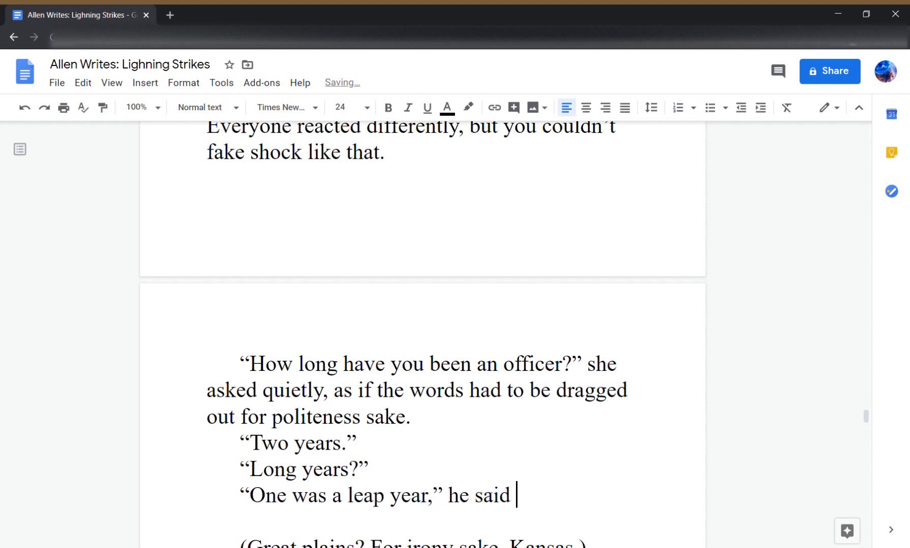
pyautogui.write('and wanted her to spi')
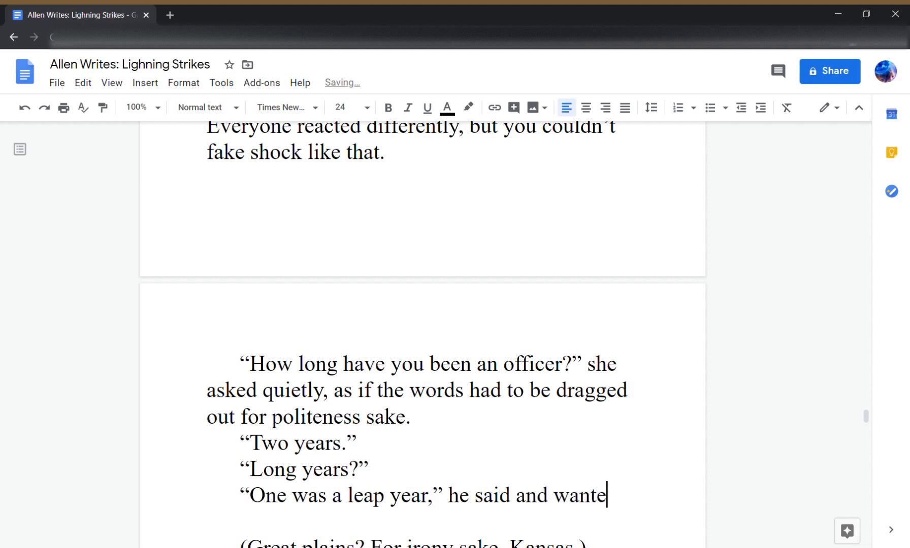
pyautogui.press('BackSpace')
pyautogui.press('BackSpace')
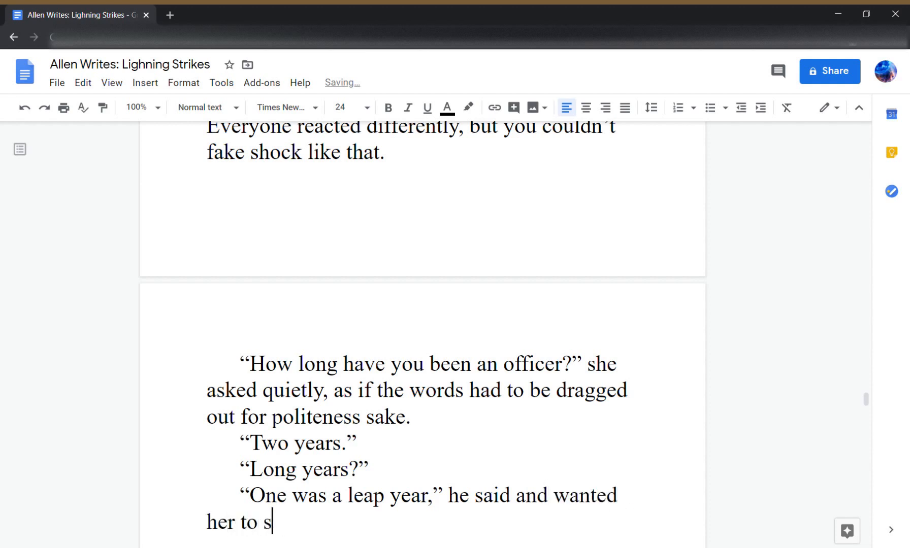
pyautogui.write('mile at the lit')
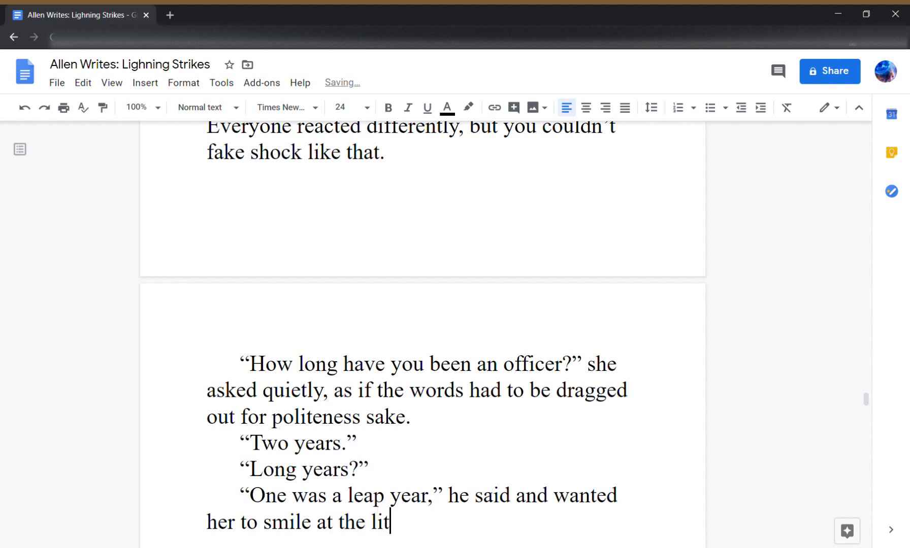
pyautogui.write('tle joke.')
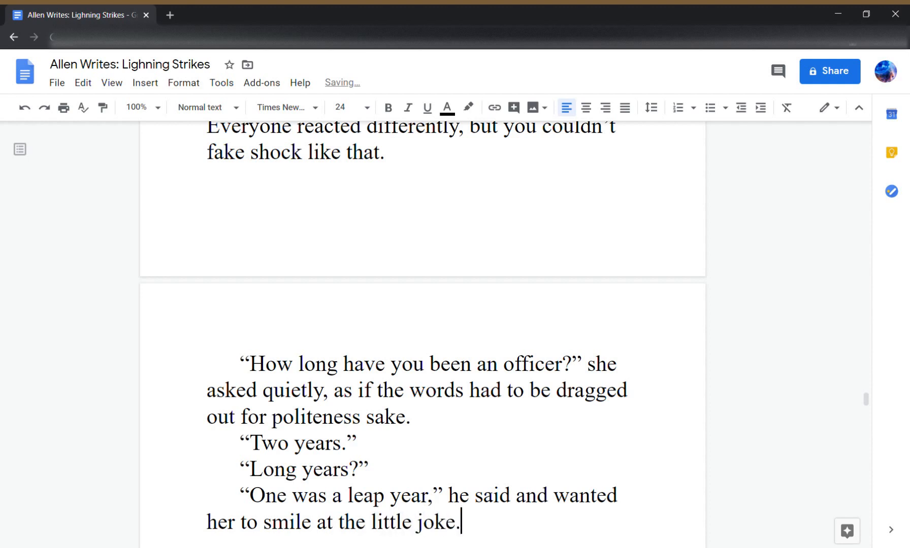
# - Continue the paragraph with 'She didn't. "What did your father do for a living?"'
pyautogui.write(' She didn\'t. "')
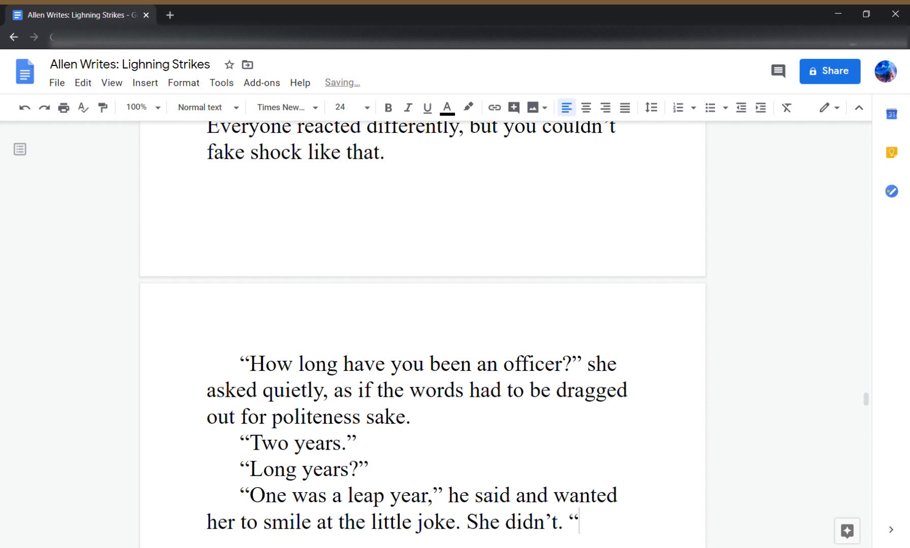
pyautogui.write('D')
pyautogui.press('BackSpace')
pyautogui.write('What did you')
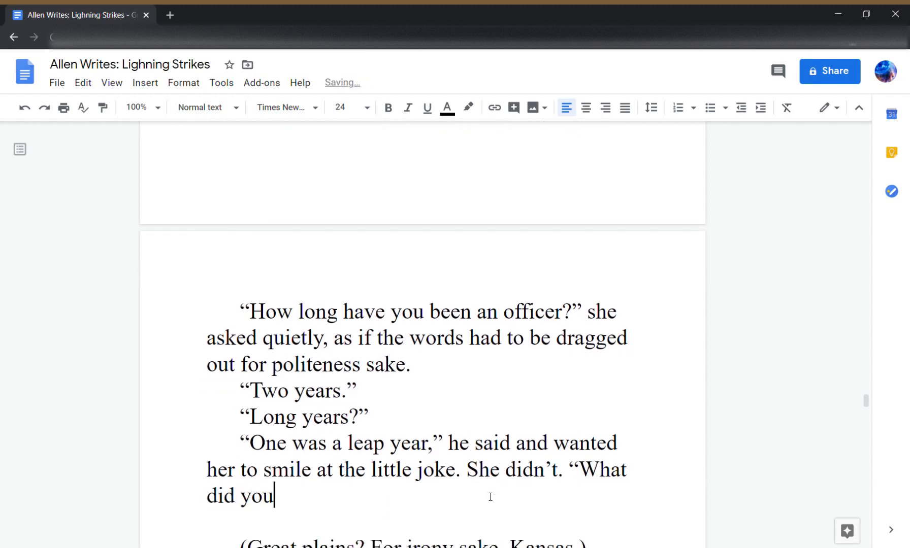
pyautogui.write('r father do for')
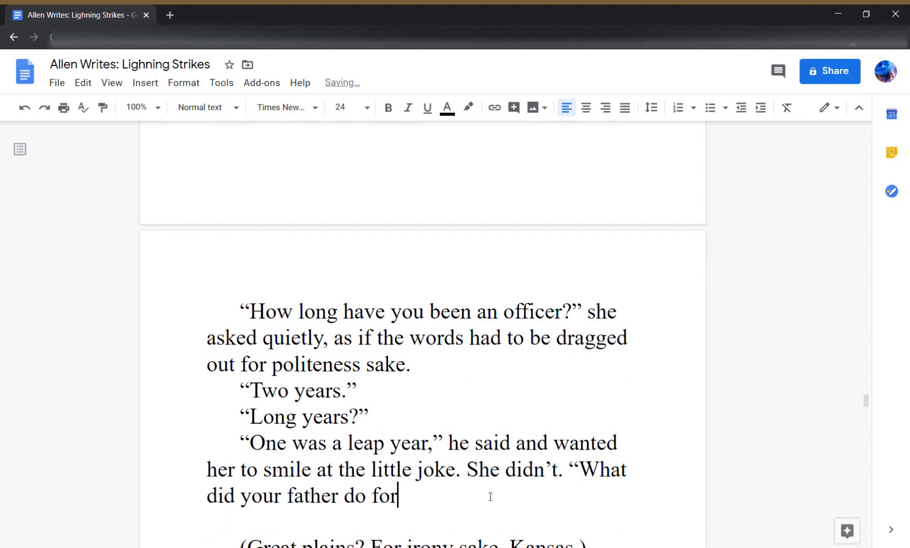
pyautogui.write(' a living?"')
# - Start a new indented paragraph with '"He studied storms," she said and then did look at him'
pyautogui.press('Return')
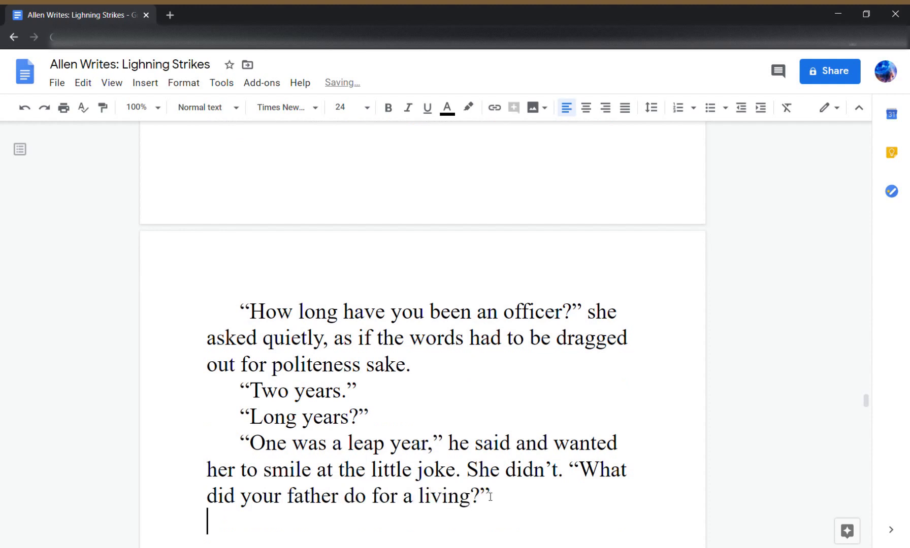
pyautogui.press('Tab')
pyautogui.write('"He studi')
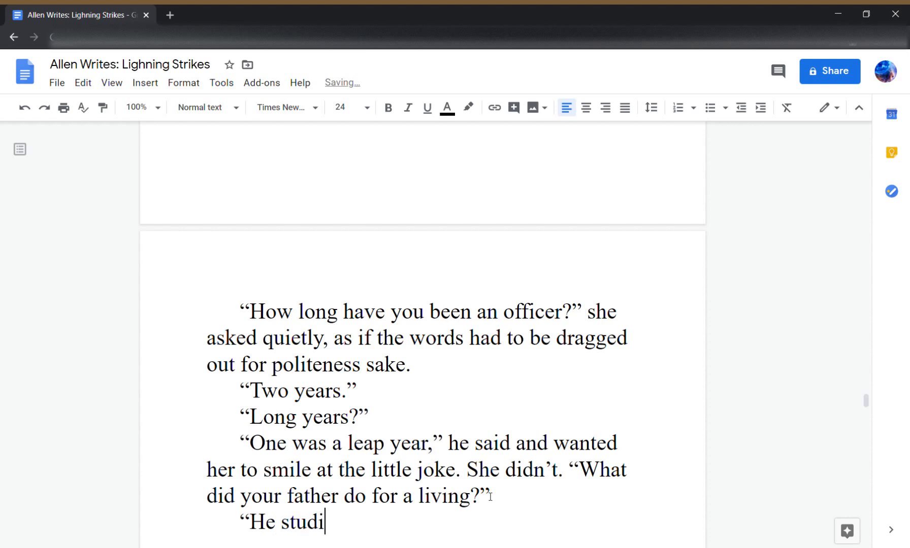
pyautogui.write('ed storms,')
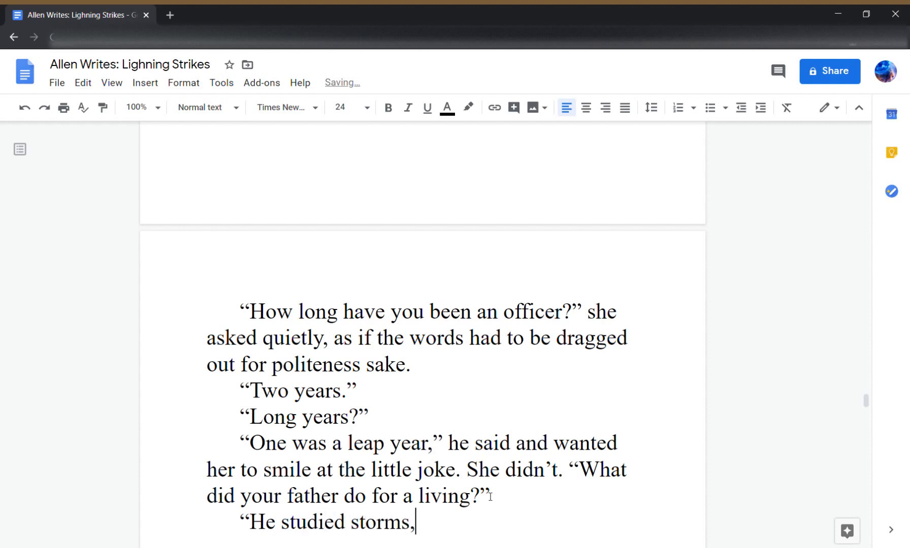
pyautogui.write('" she said')
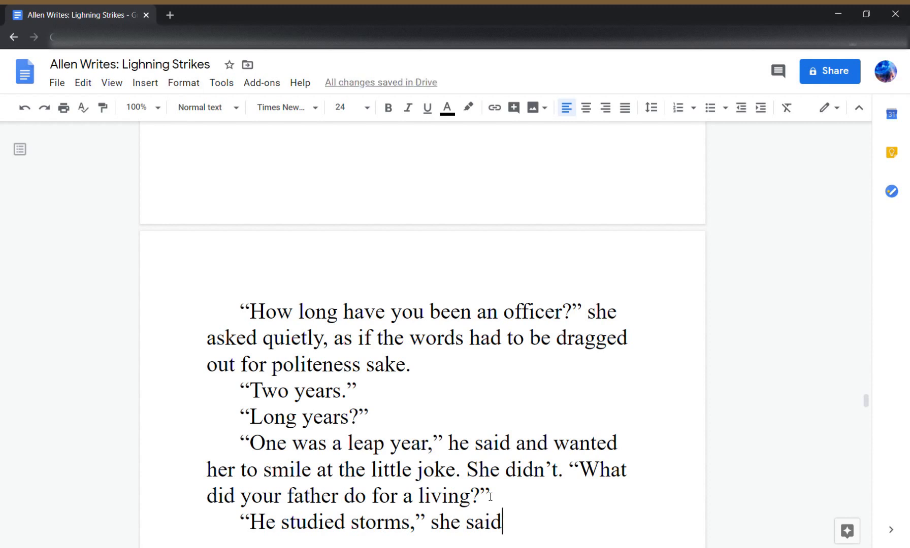
pyautogui.write('.')
pyautogui.press('BackSpace')
pyautogui.write('and then')
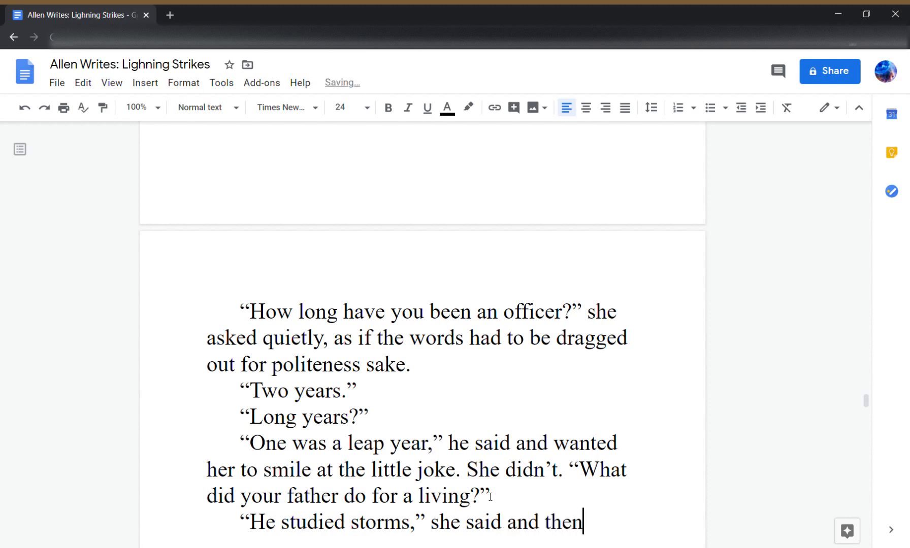
pyautogui.write(' did look at hi')
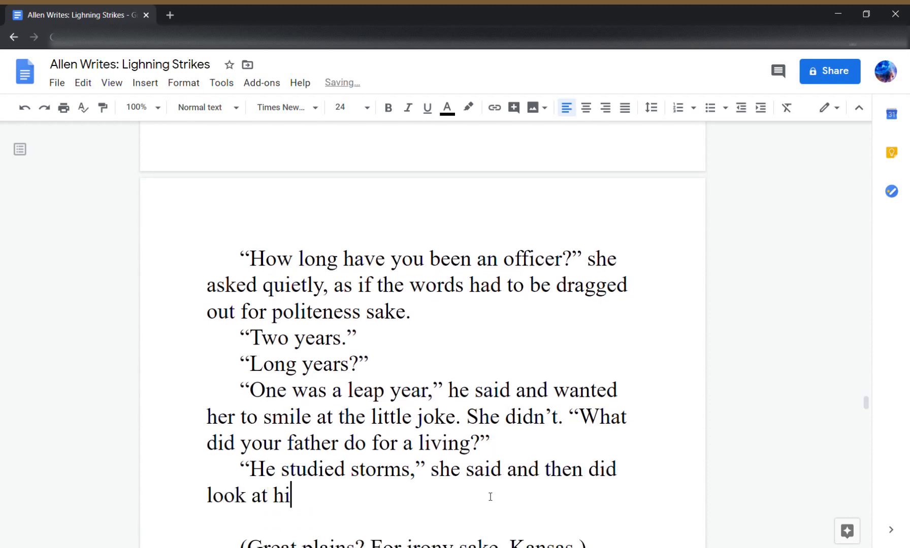
# - Finish the paragraph with the quote "It's alright if you say that's ironic.", removing the stray space inside "that's"
pyautogui.write("m. “It's alright ")
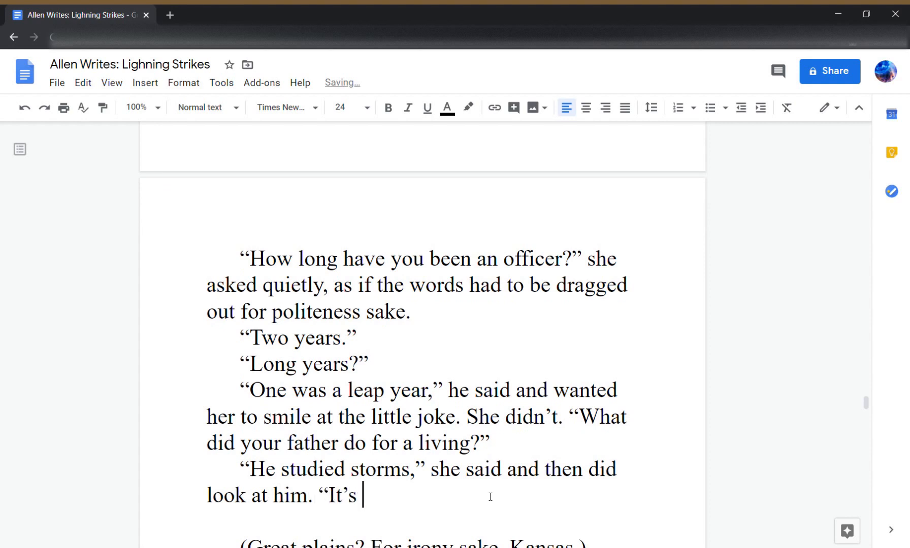
pyautogui.write('if you ')
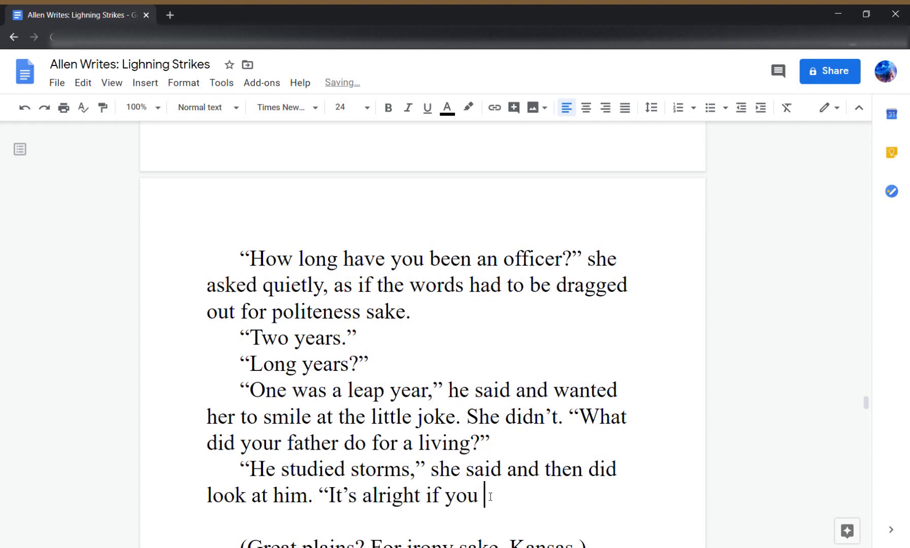
pyautogui.write('say that ')
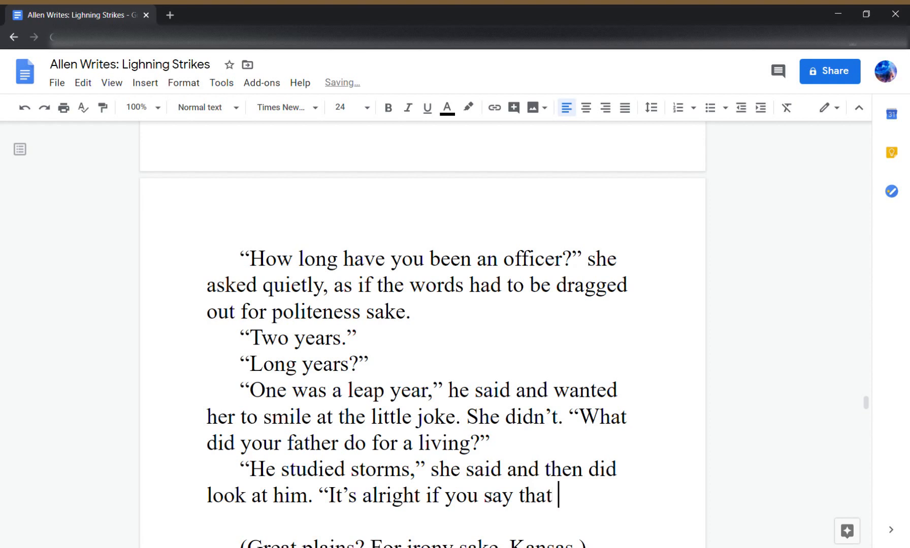
pyautogui.write('\'s ironic."')
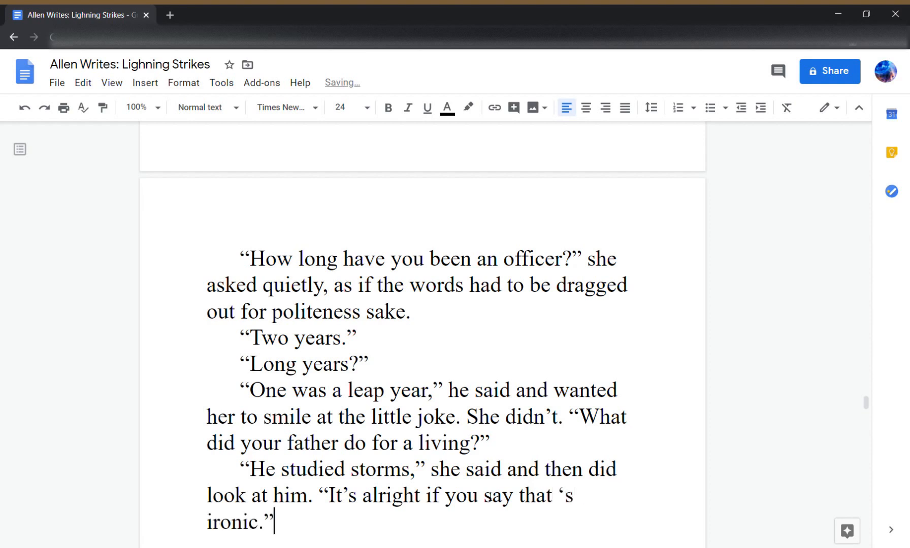
pyautogui.press('Left')
pyautogui.press('Left')
pyautogui.press('Left')
pyautogui.press('Left')
pyautogui.press('Left')
pyautogui.press('Left')
pyautogui.press('Left')
pyautogui.press('Left')
pyautogui.press('Left')
pyautogui.press('Left')
pyautogui.press('Left')
pyautogui.press('BackSpace')
pyautogui.press('Down')
# - Add the quoted reply "I won't. It never helps." as a new indented paragraph
pyautogui.press('Return')
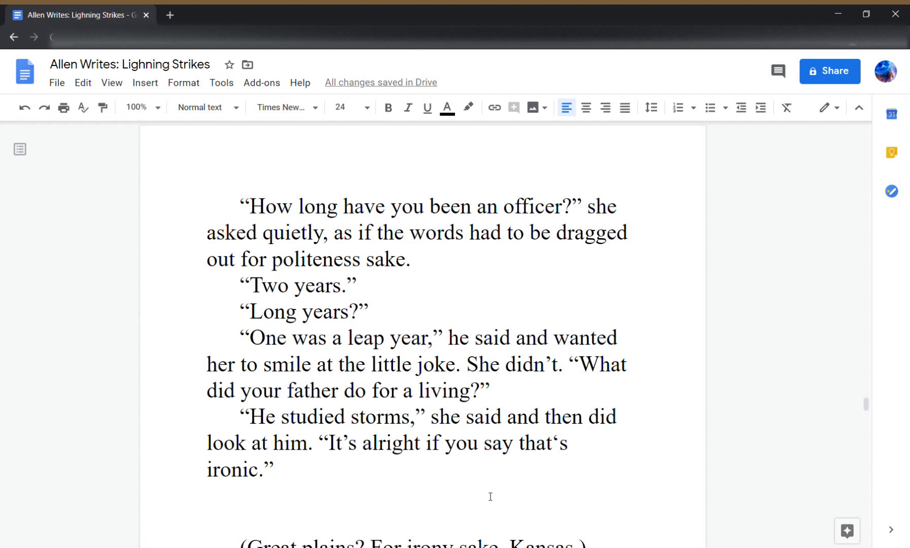
pyautogui.press('Up')
pyautogui.press('Right')
pyautogui.press('Right')
pyautogui.press('Right')
pyautogui.press('Down')
pyautogui.press('Tab')
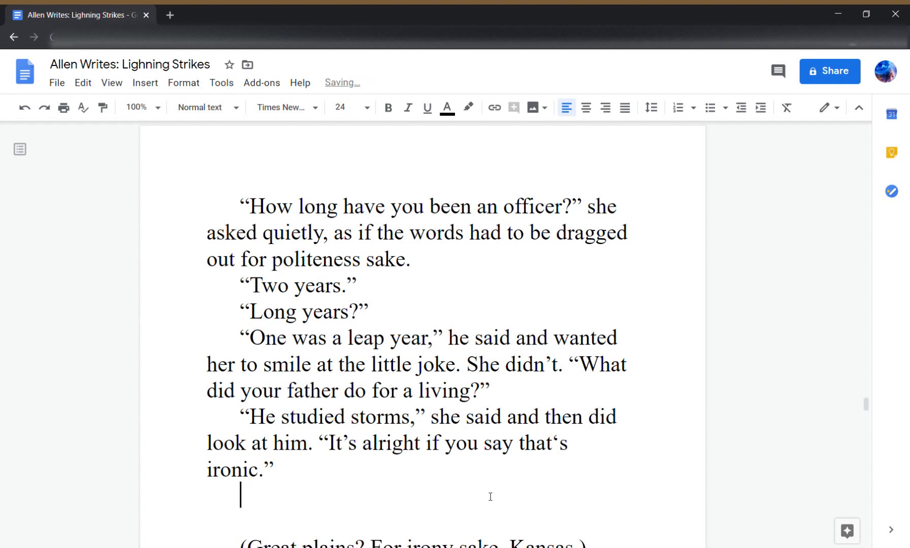
pyautogui.write('“')
pyautogui.press('BackSpace')
pyautogui.write("“I won't. It ")
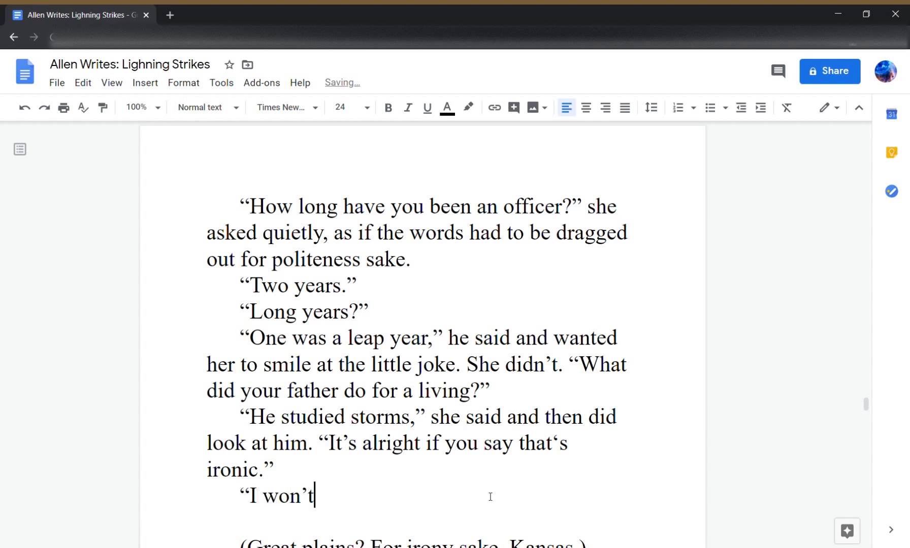
pyautogui.write('never helps,')
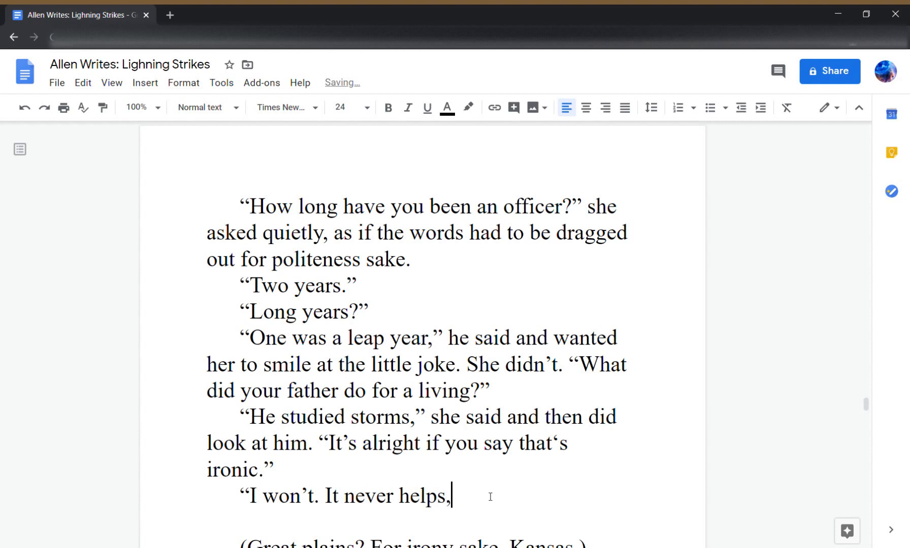
pyautogui.press('BackSpace')
pyautogui.write('."')
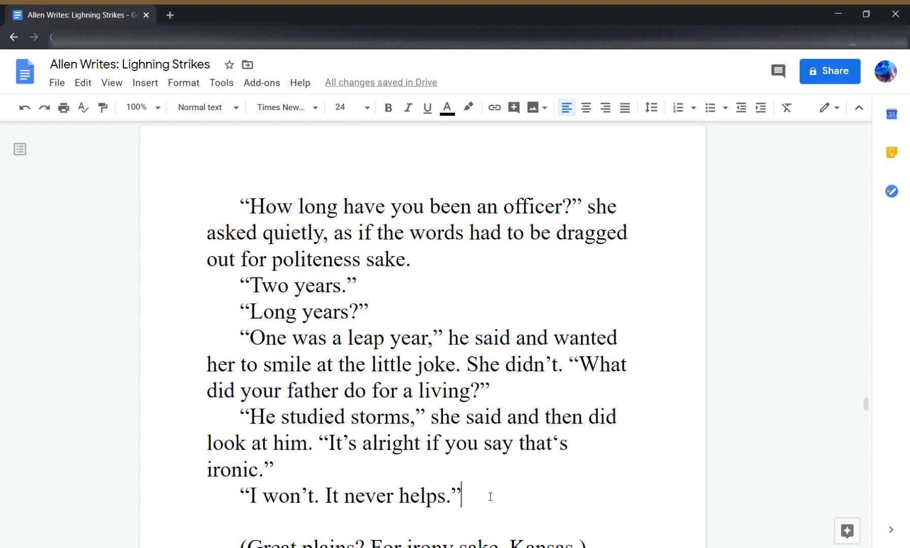
# - Start an unindented note above the Great plains note reading "Their relationship is rocky"
pyautogui.press('Down')
pyautogui.press('Return')
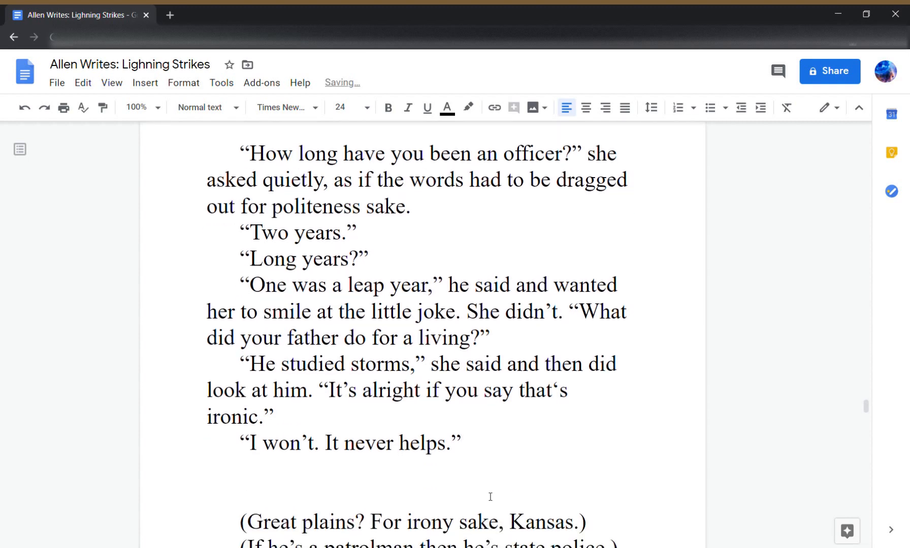
pyautogui.write('Their relation')
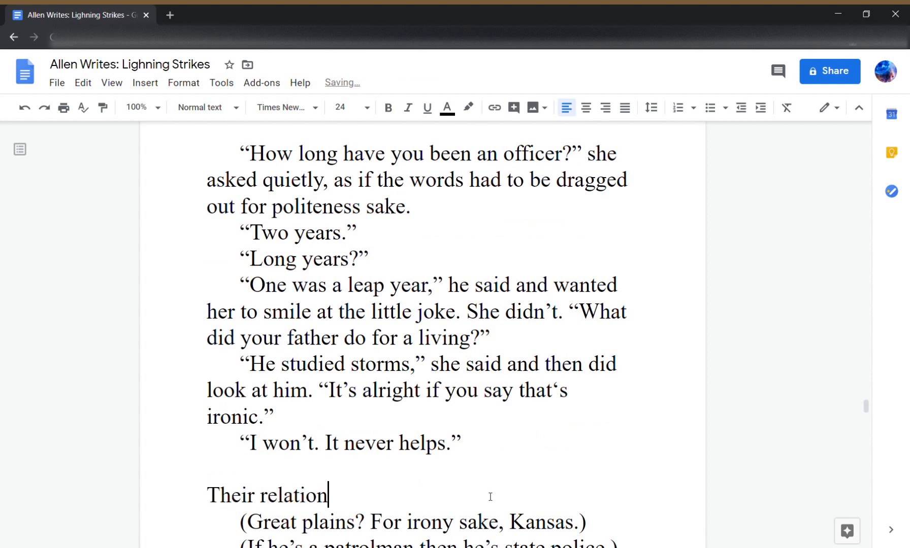
pyautogui.write('ship is ')
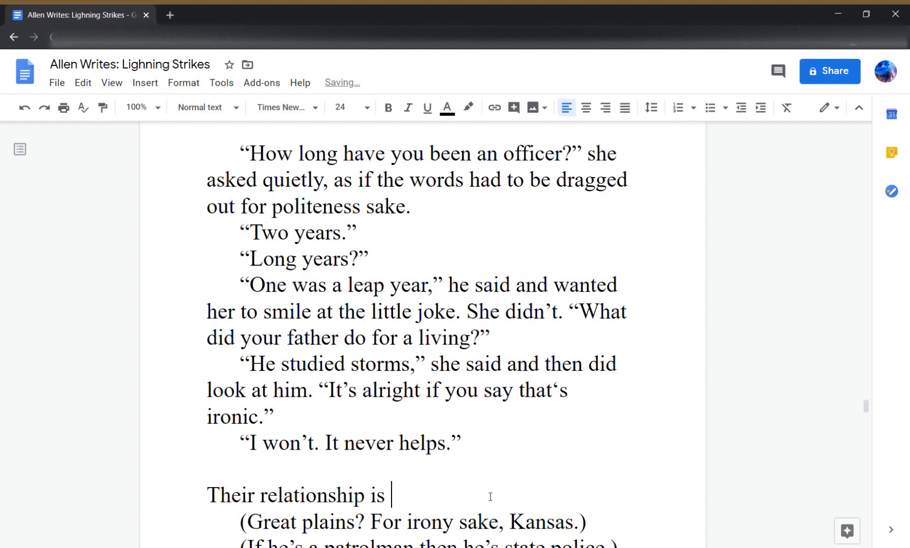
pyautogui.write('rocke')
pyautogui.press('BackSpace')
pyautogui.write('y')
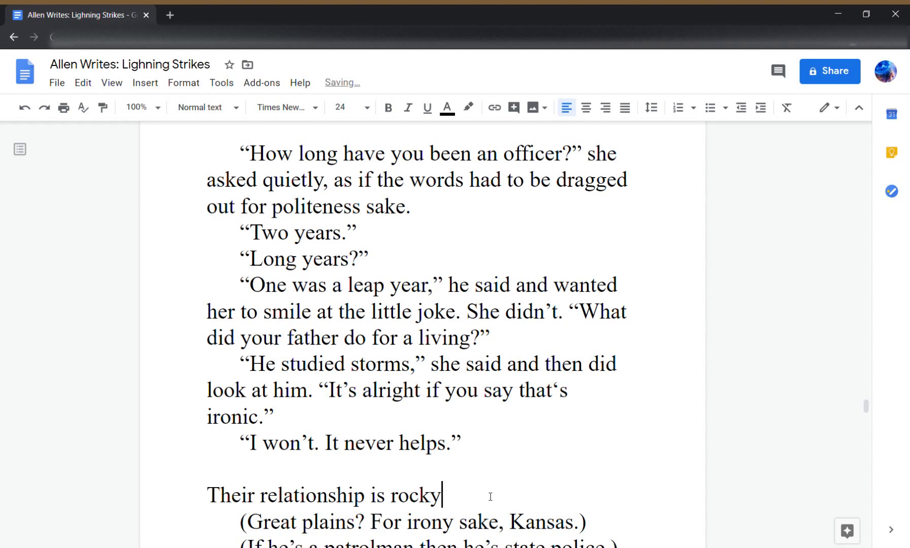
# - Insert the word "potential" before "relationship" in the new note
pyautogui.press('Left')
pyautogui.press('Left')
pyautogui.press('Left')
pyautogui.press('Left')
pyautogui.press('Left')
pyautogui.press('Left')
pyautogui.press('Left')
pyautogui.press('Left')
pyautogui.press('Left')
pyautogui.press('Left')
pyautogui.press('Left')
pyautogui.press('Left')
pyautogui.press('Left')
pyautogui.press('Left')
pyautogui.press('Left')
pyautogui.press('Left')
pyautogui.press('Left')
pyautogui.press('Left')
pyautogui.press('Left')
pyautogui.press('Left')
pyautogui.press('Right')
pyautogui.write('potentia')
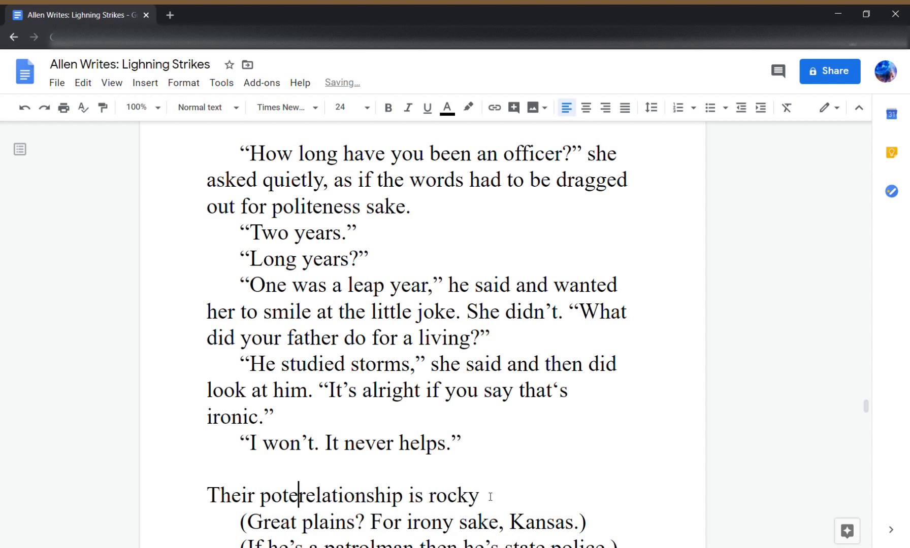
pyautogui.write('l')
# - Extend the relationship note with "because he works as an officer and that requires a particular mindset that he can't jus shrug off."
pyautogui.press('End')
pyautogui.write('beca')
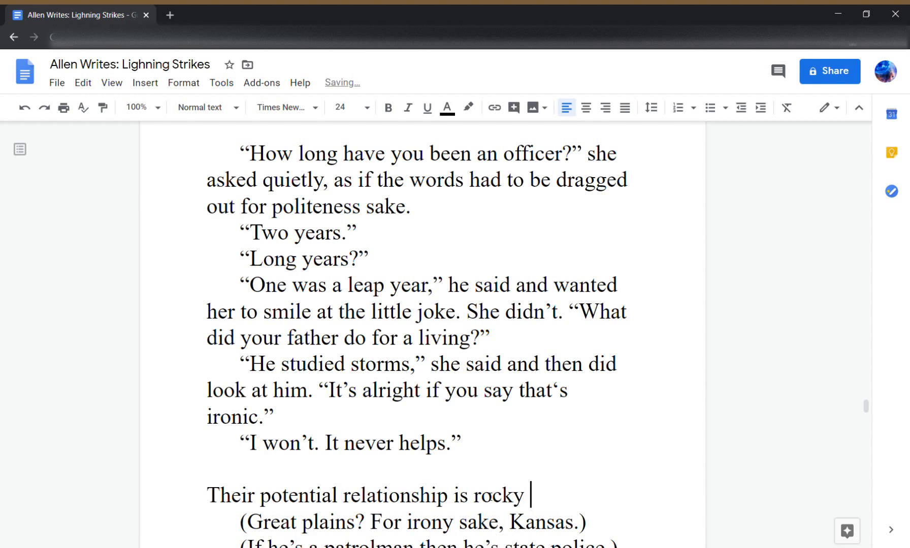
pyautogui.write('use he works')
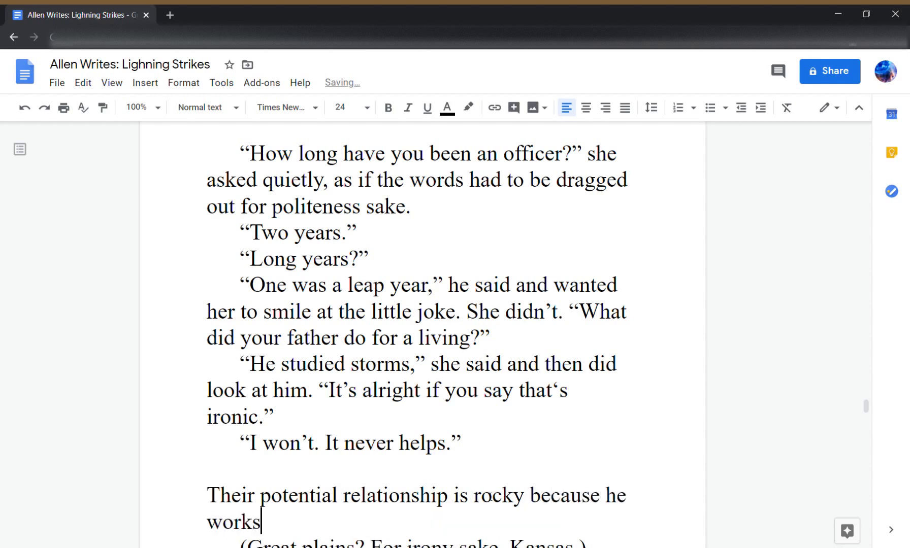
pyautogui.write(' as an offic')
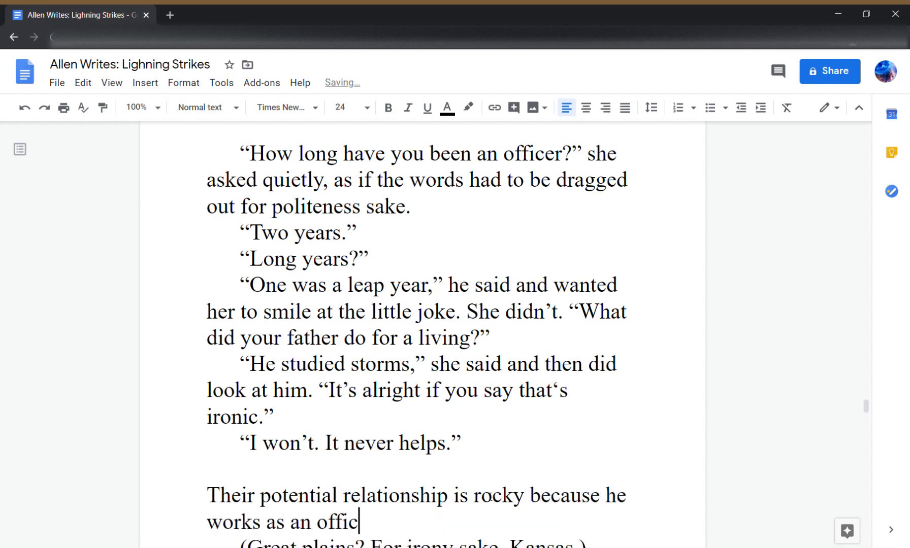
pyautogui.write('er and that requ')
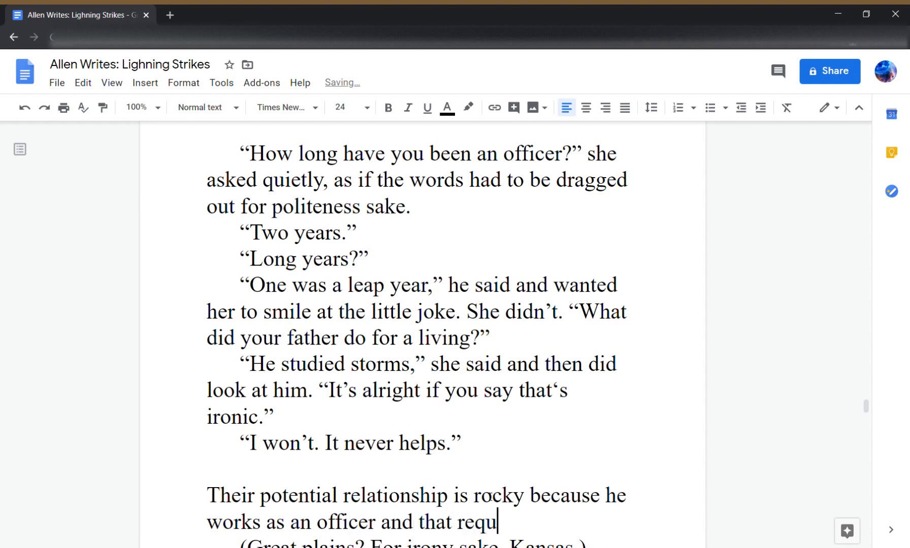
pyautogui.write('ires a par')
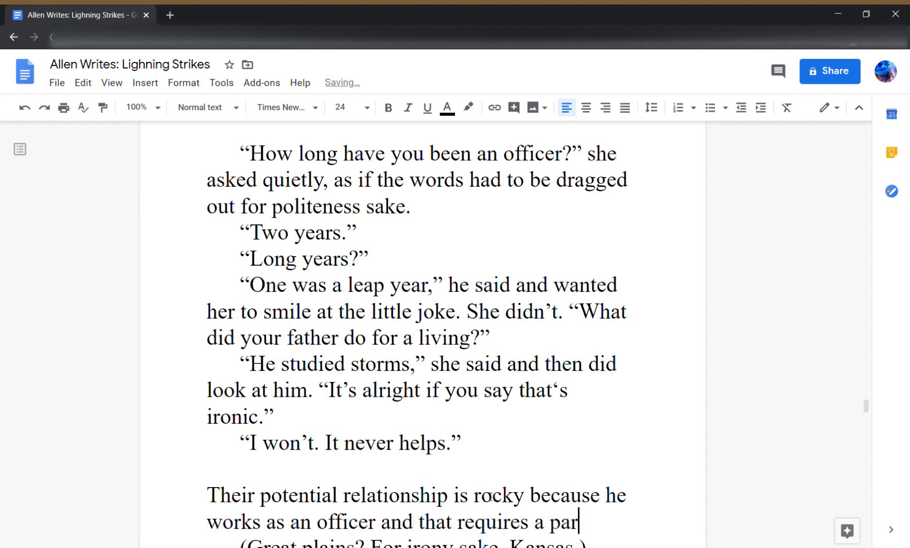
pyautogui.write('ticular mindset that he')
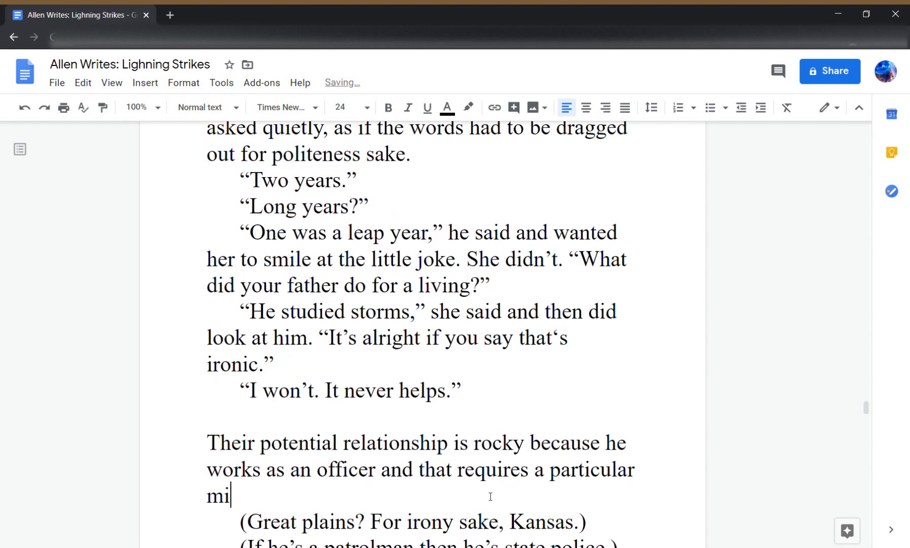
pyautogui.write(" can't jus sh")
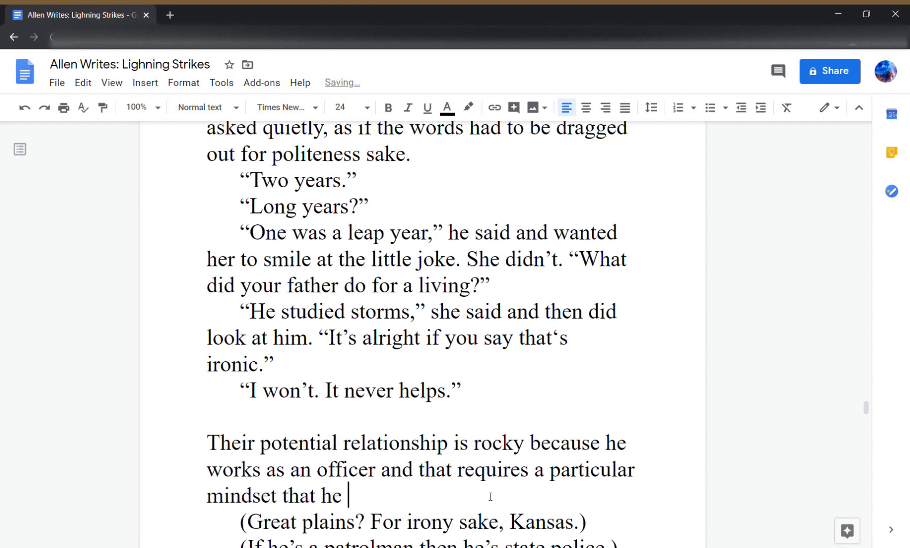
pyautogui.write('rug')
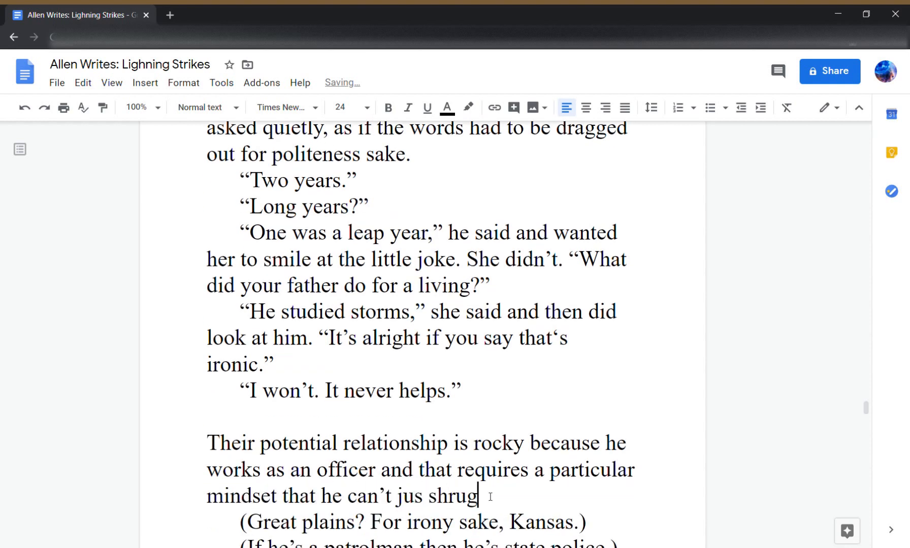
pyautogui.write(' off. He t')
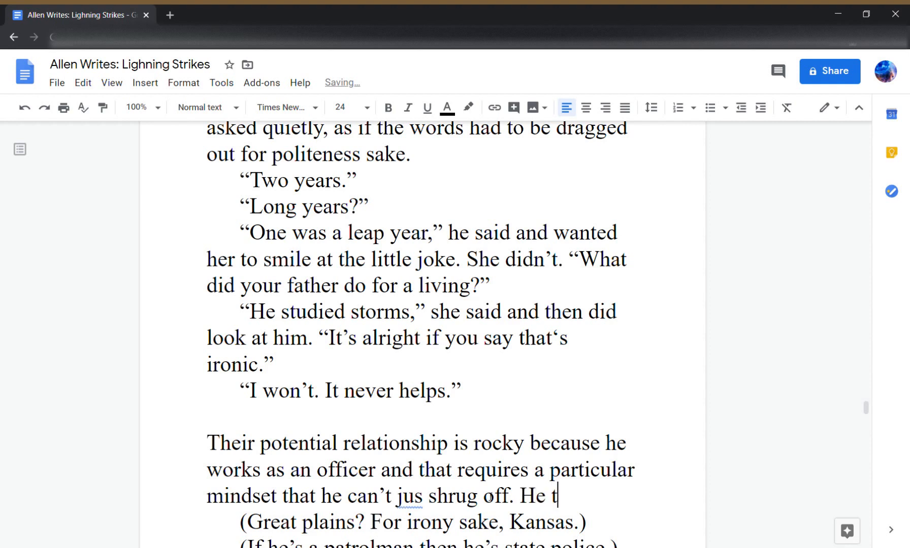
# - Finish the note with "He takes his work home, and his work can be grim." and leave a blank line below it
pyautogui.write('akes his work home')
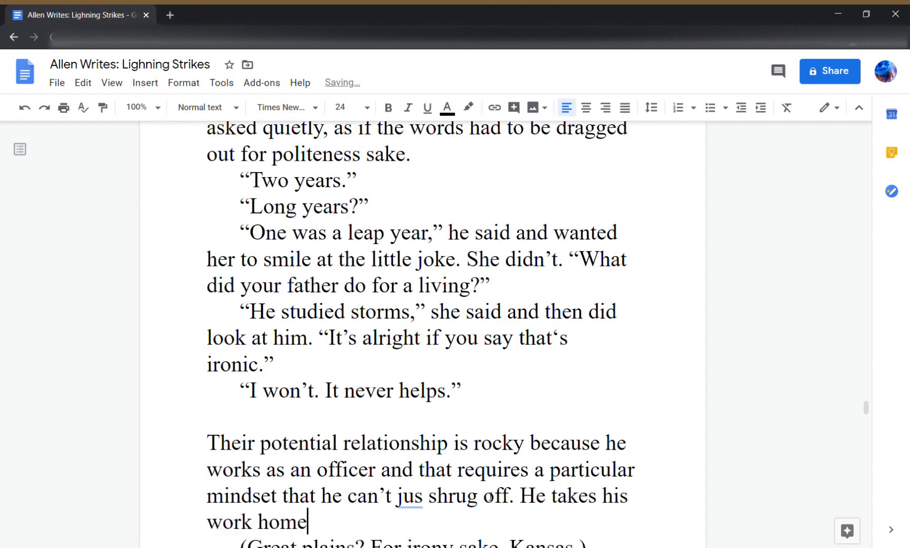
pyautogui.write(', and his work ')
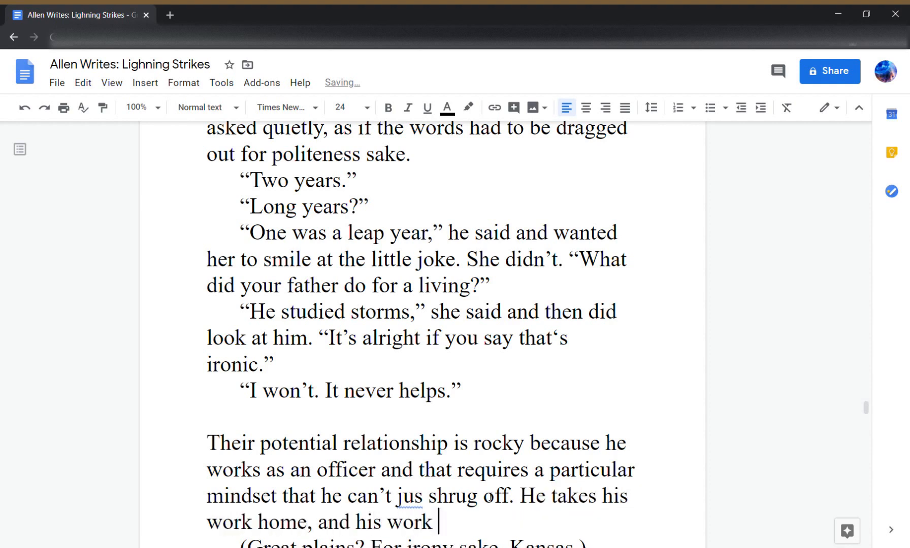
pyautogui.write('can be grim.')
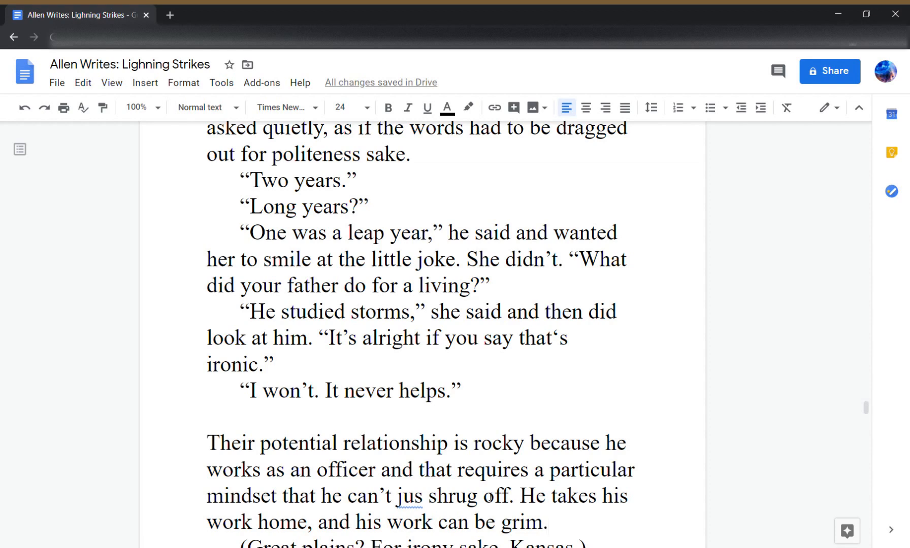
pyautogui.press('Return')
pyautogui.press('Left')
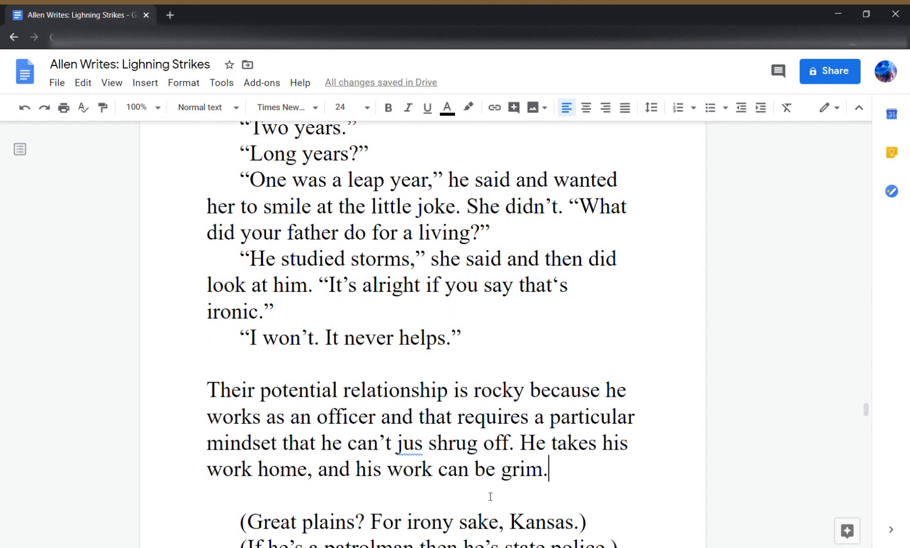
# - Start an indented paragraph after "It never helps." reading: She nodded. "Yeah, it makes you feel
pyautogui.press('Up')
pyautogui.press('Up')
pyautogui.press('Up')
pyautogui.press('Up')
pyautogui.press('Return')
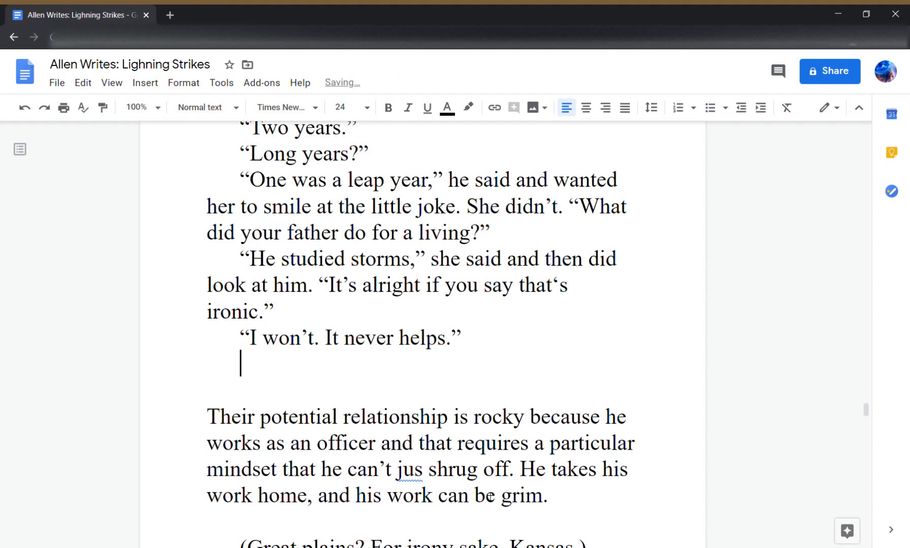
pyautogui.write('She nodded')
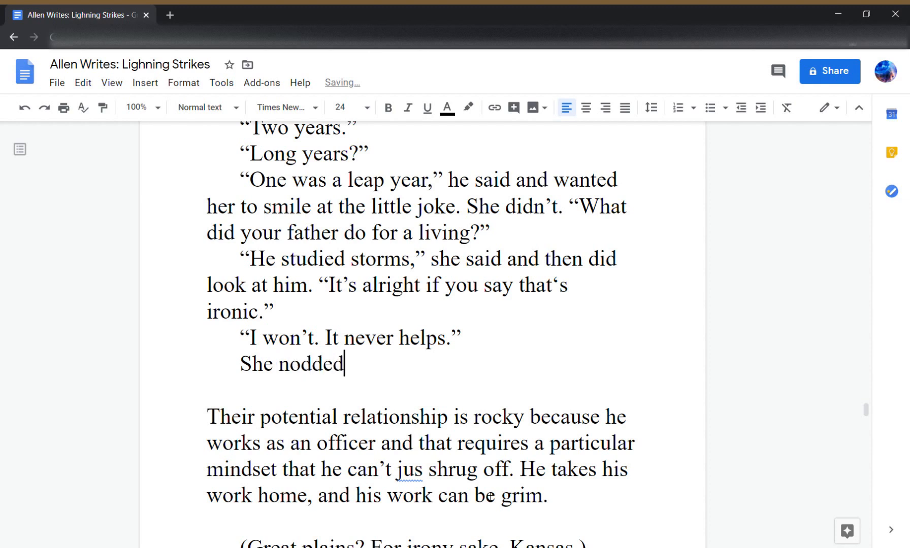
pyautogui.press('BackSpace')
pyautogui.write('.')
pyautogui.write('Yeah, i')
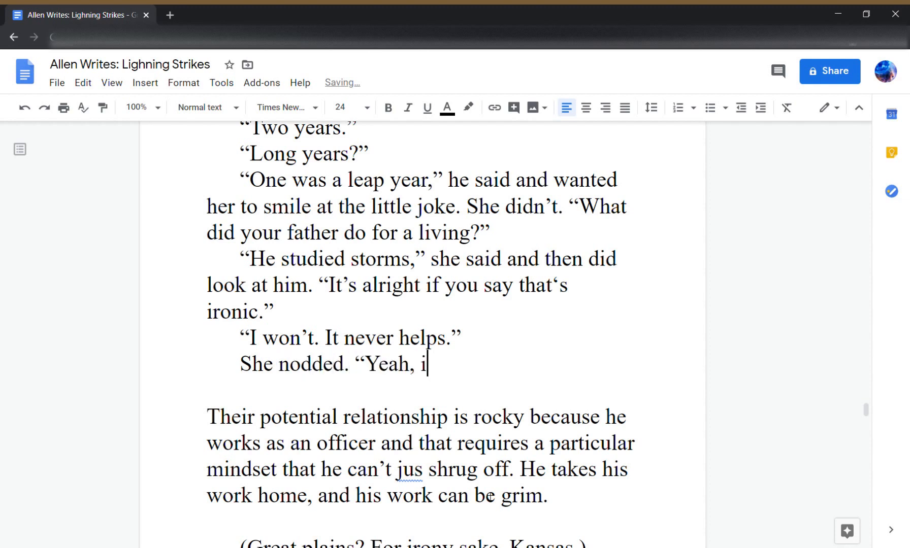
pyautogui.write('t makes you feel ')
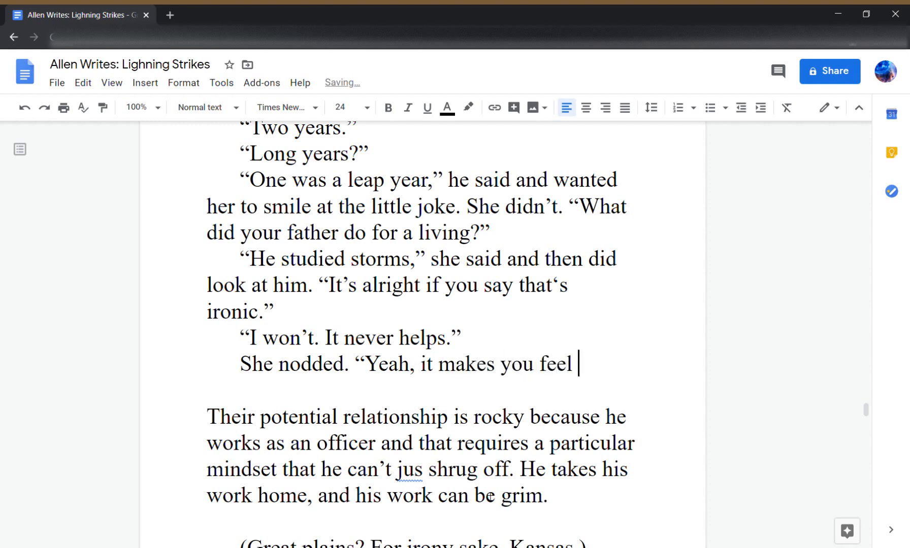
pyautogui.write("good but that's about it")
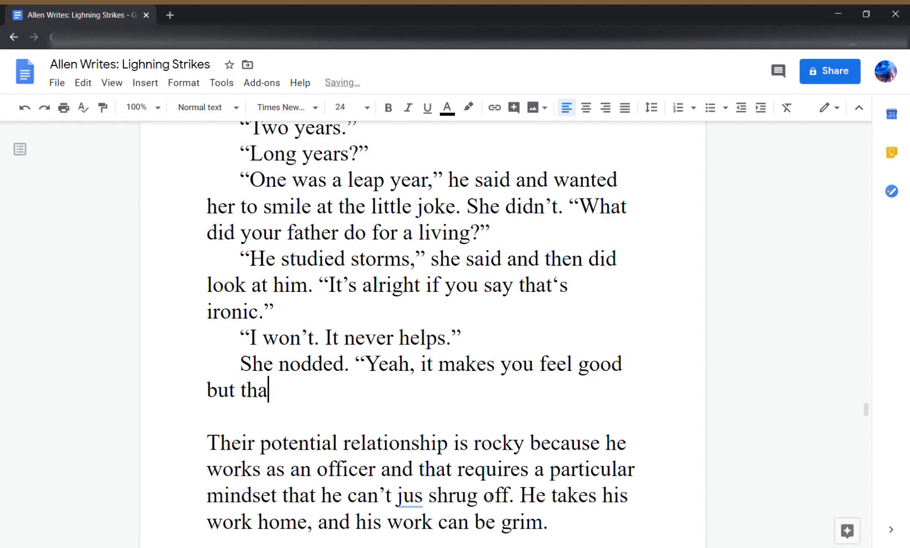
pyautogui.press('BackSpace')
pyautogui.press('BackSpace')
pyautogui.press('BackSpace')
pyautogui.press('BackSpace')
pyautogui.press('BackSpace')
pyautogui.press('BackSpace')
pyautogui.press('BackSpace')
pyautogui.press('BackSpace')
pyautogui.press('BackSpace')
pyautogui.press('BackSpace')
pyautogui.press('BackSpace')
pyautogui.press('BackSpace')
pyautogui.press('BackSpace')
pyautogui.press('BackSpace')
pyautogui.press('BackSpace')
pyautogui.press('BackSpace')
pyautogui.press('BackSpace')
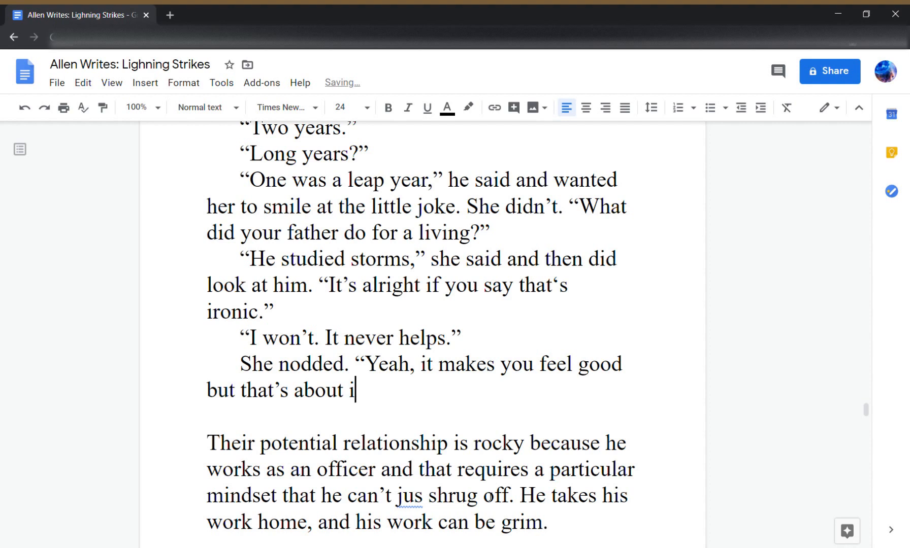
pyautogui.press('BackSpace')
pyautogui.press('BackSpace')
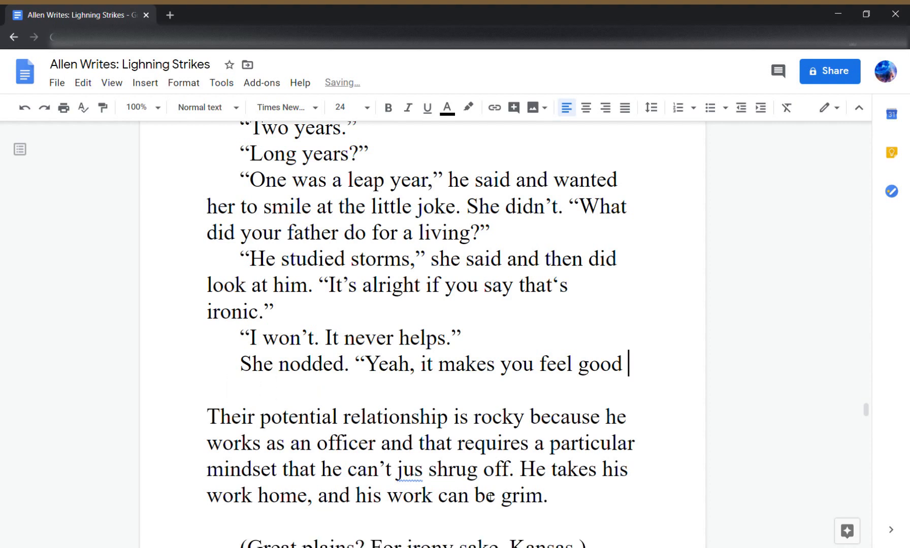
# - Continue her quote after "feel good" with ". Like the world makes sense somehow, because God has a sense of humor."
pyautogui.write('. Like ')
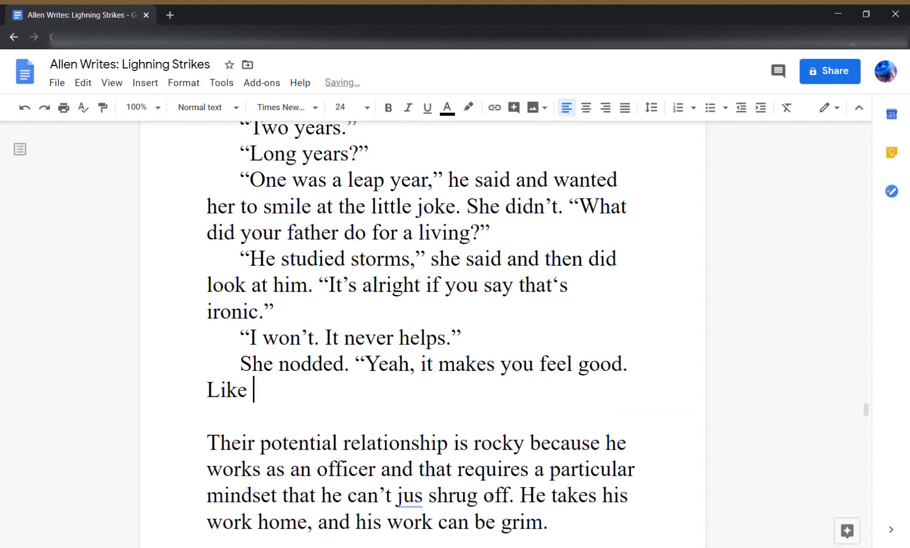
pyautogui.write('the world makes')
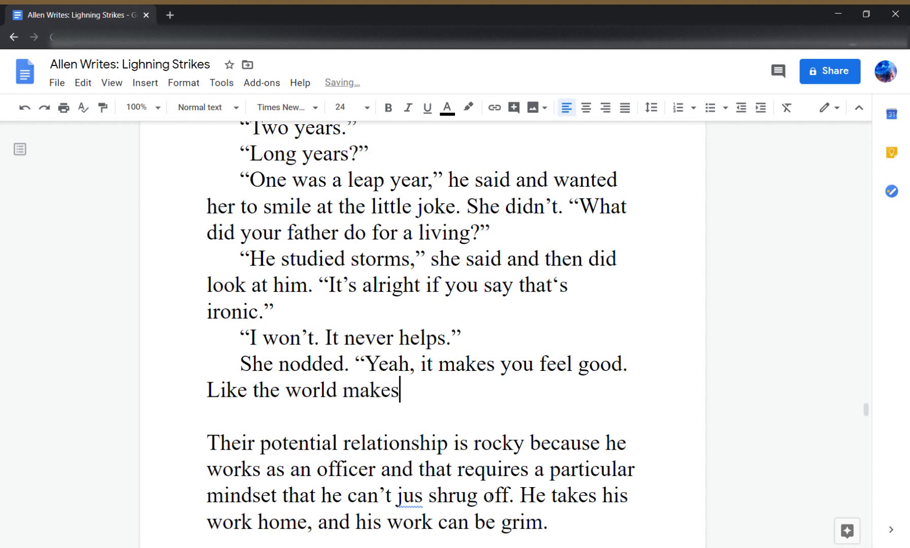
pyautogui.write(' sense some')
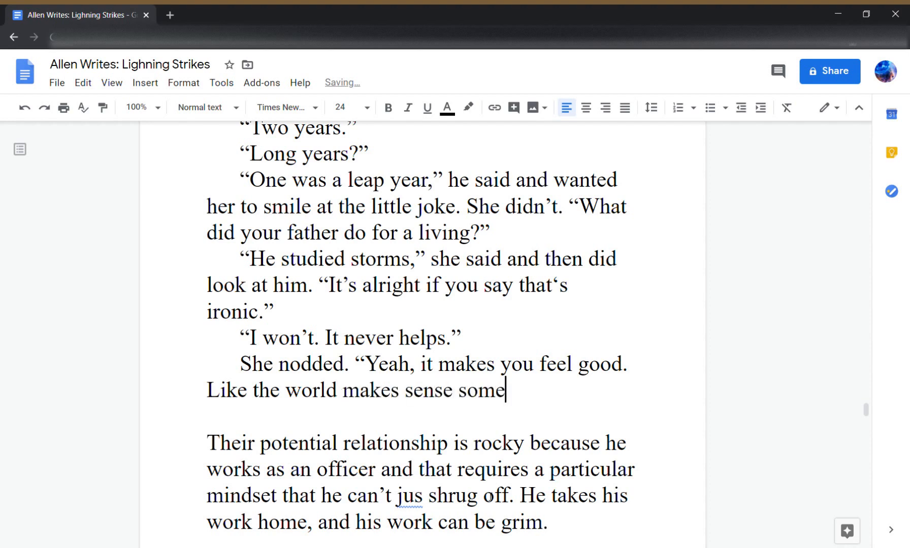
pyautogui.write('how, ')
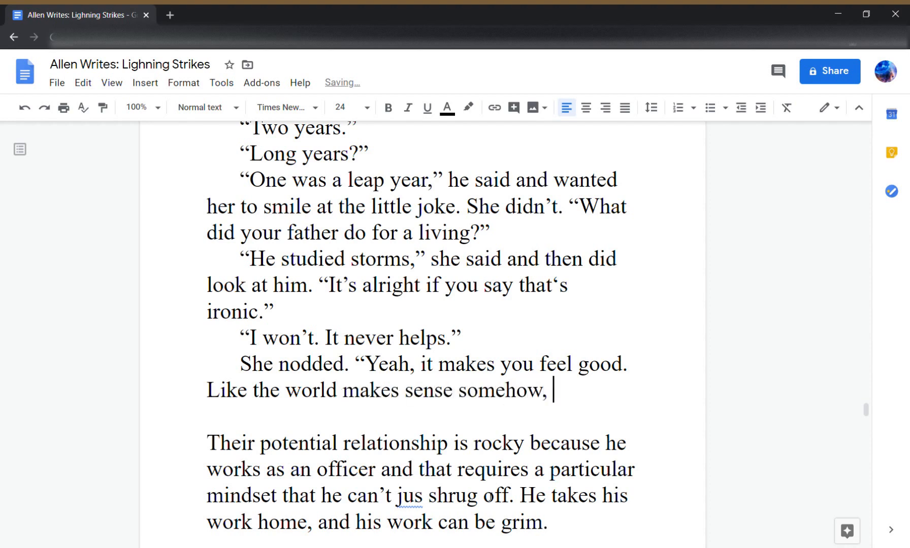
pyautogui.write('because God ha')
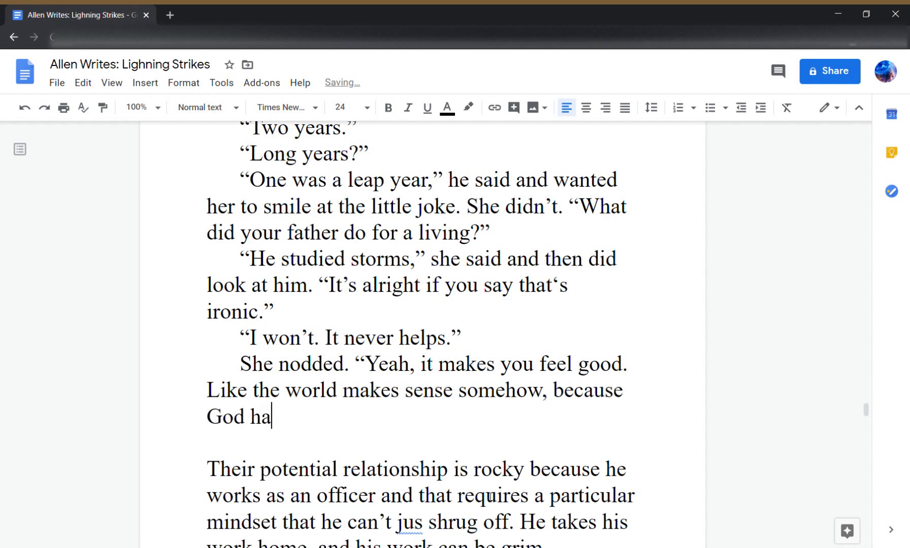
pyautogui.write('s a sense of hum')
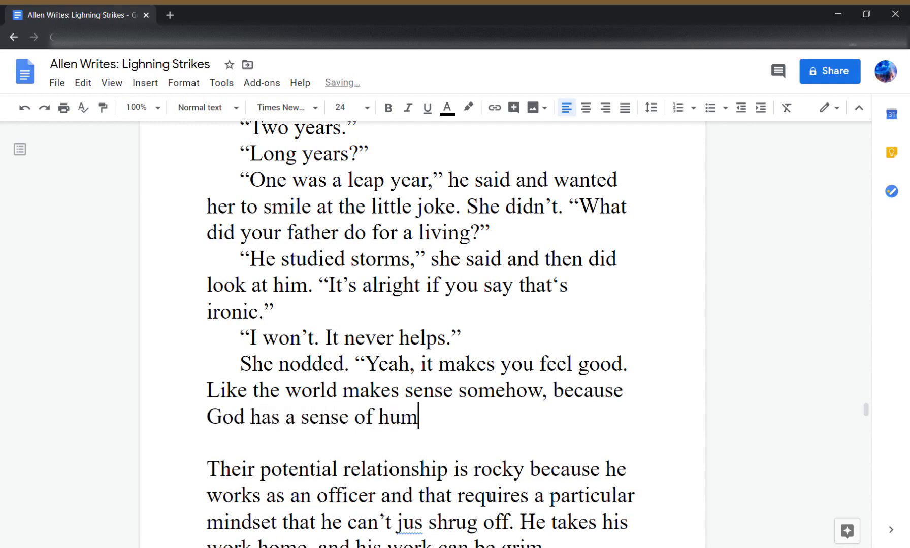
pyautogui.write('or. But after')
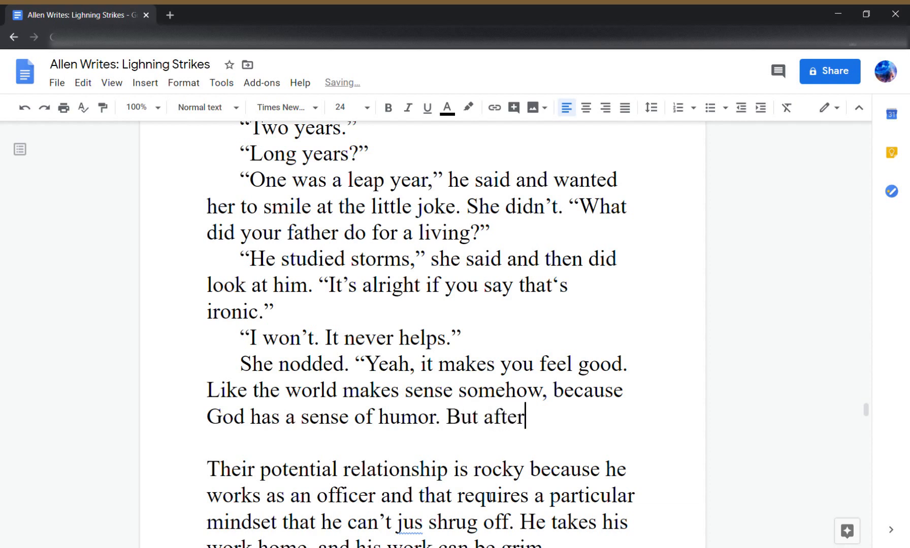
# - Complete her quote's last sentence as "But after a little while, the irony just ends up being ironic." and close the quotation
pyautogui.write(' a little while, their')
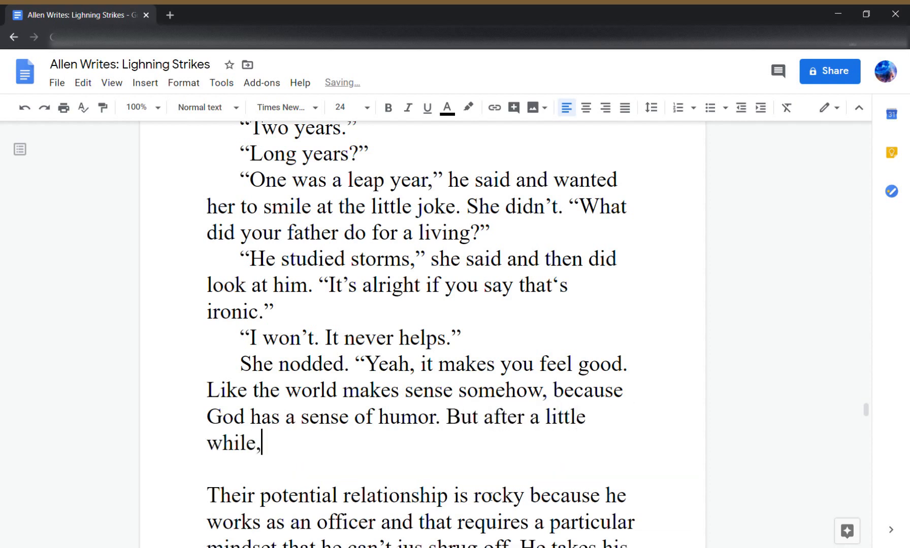
pyautogui.press('BackSpace')
pyautogui.press('BackSpace')
pyautogui.write('irony ')
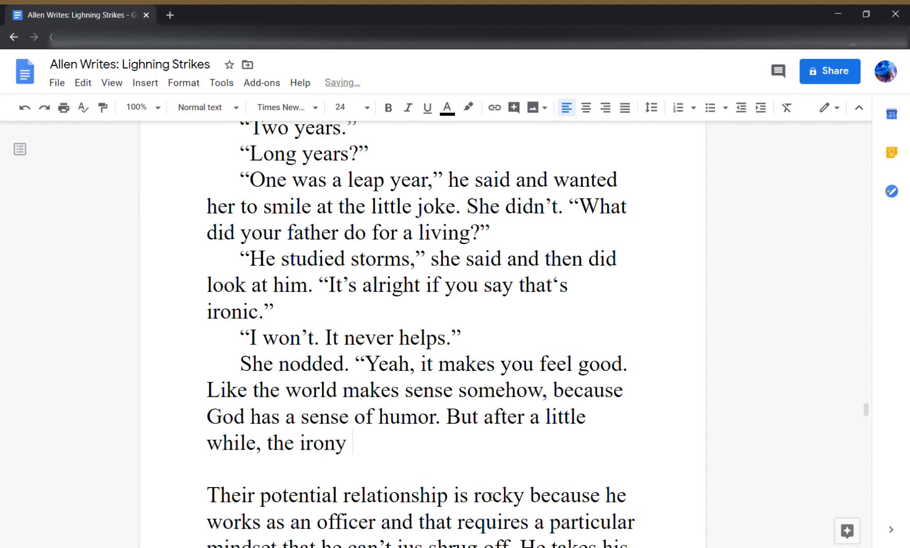
pyautogui.write('just ends ')
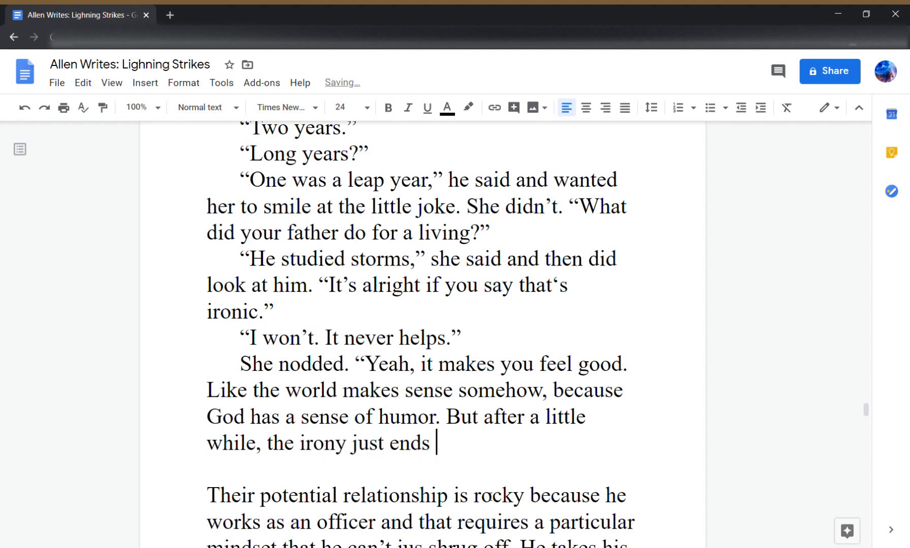
pyautogui.write('up being ')
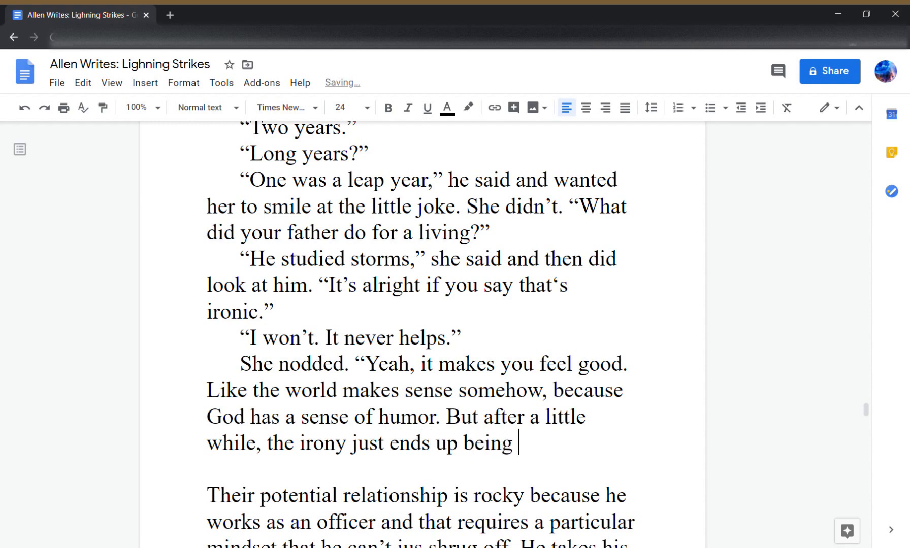
pyautogui.write('ironic')
pyautogui.write('."')
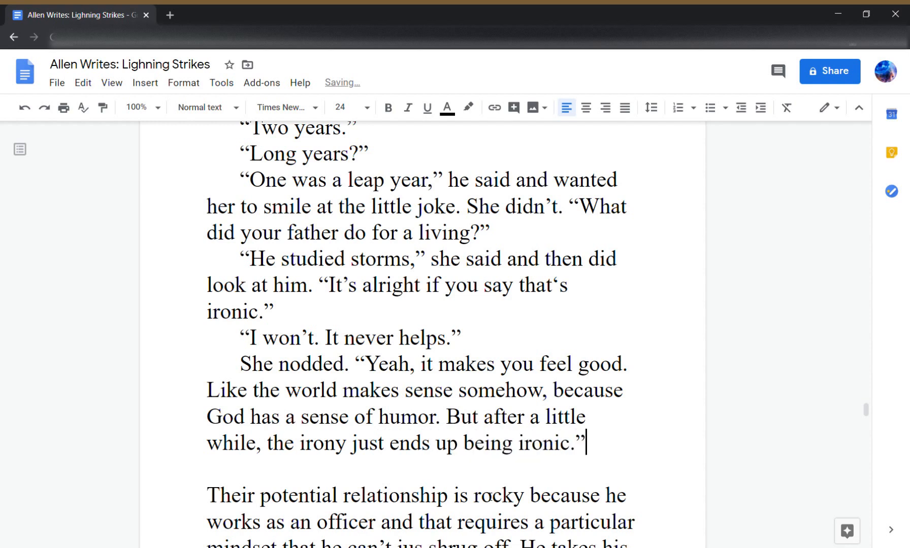
# - Start an indented paragraph after the woman's quote with the sentence "He couldn't agree more."
pyautogui.press('Return')
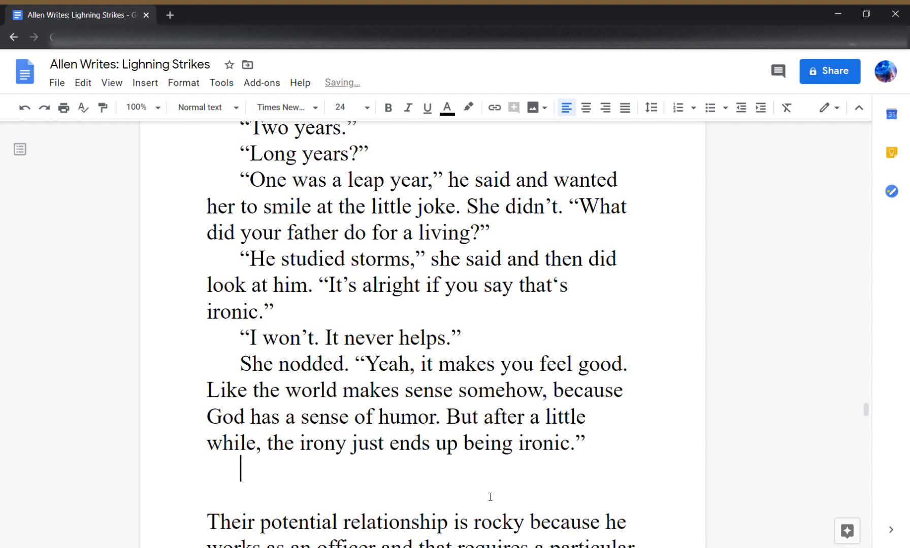
pyautogui.write("He couldn't ")
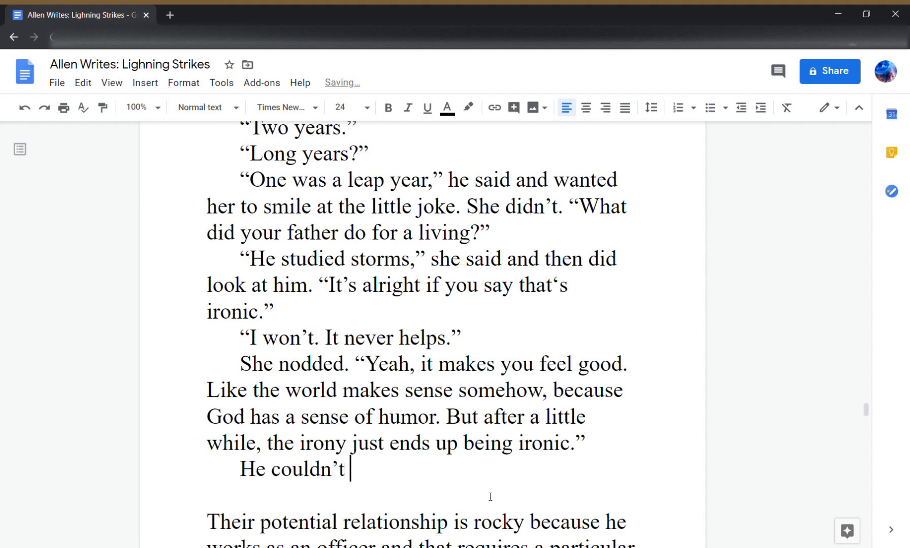
pyautogui.write('gai')
pyautogui.press('BackSpace')
pyautogui.press('BackSpace')
pyautogui.press('BackSpace')
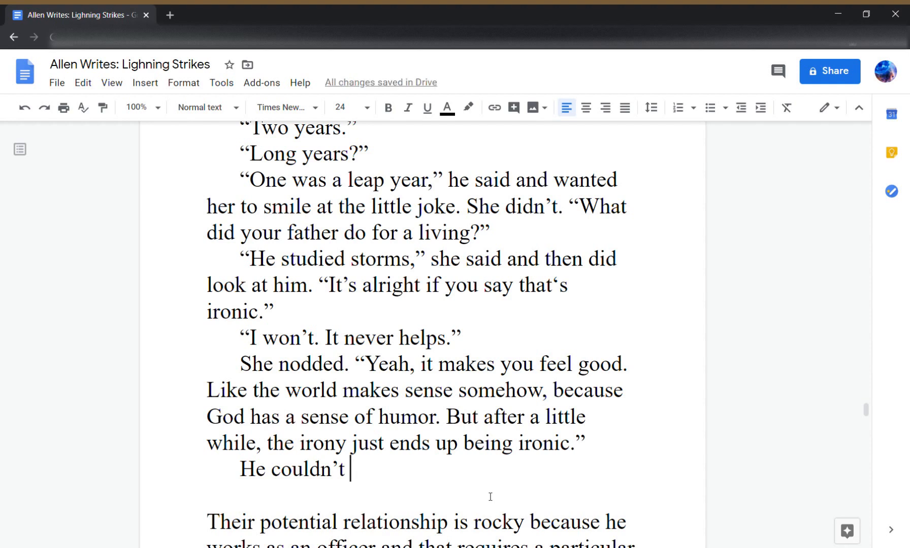
pyautogui.write('agre')
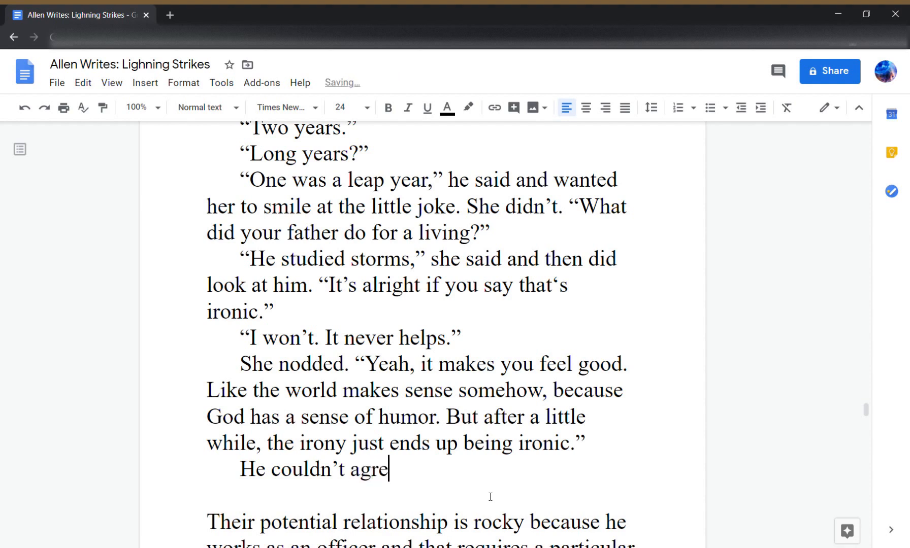
pyautogui.write('e more.')
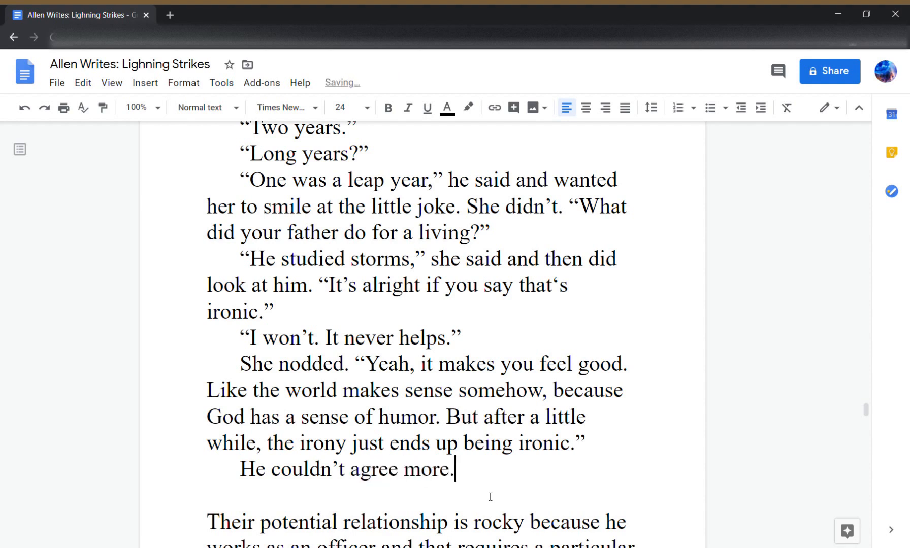
# - Continue the paragraph with "All of a sudden he felt the urge to tell her a few tales of his."
pyautogui.write(' All of a sudde')
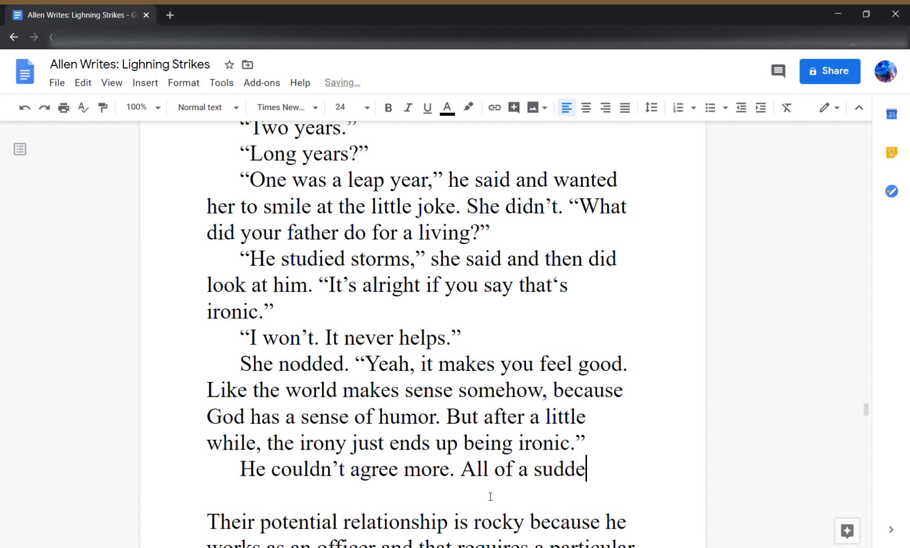
pyautogui.write('n he fel')
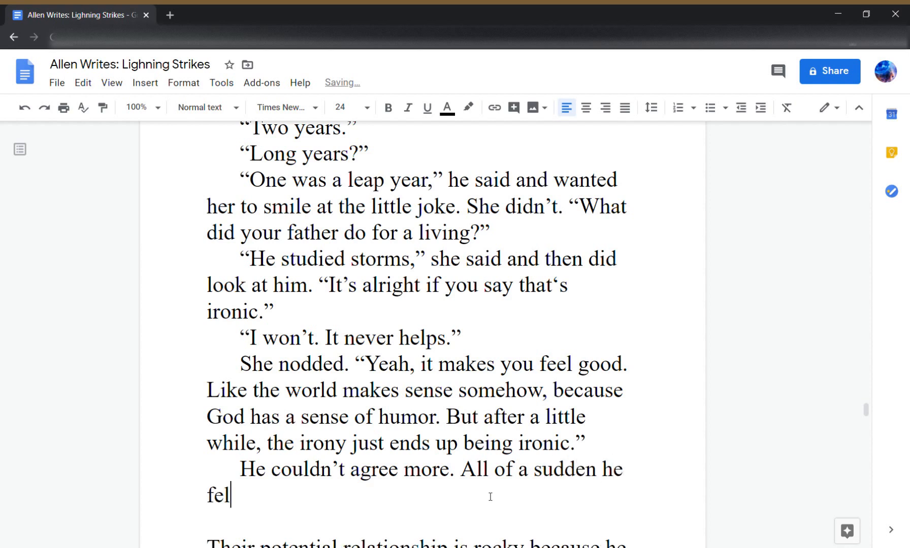
pyautogui.write('t the urge to tell')
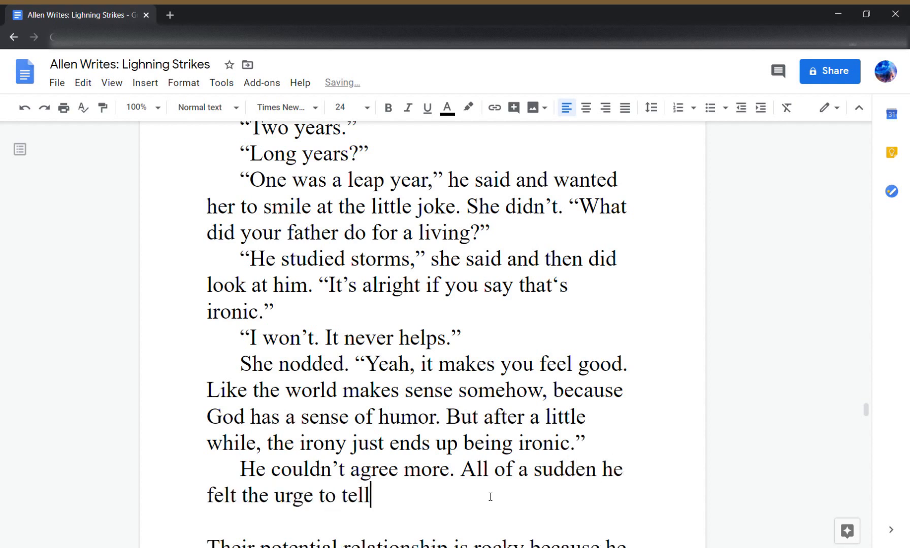
pyautogui.write(' her a few ')
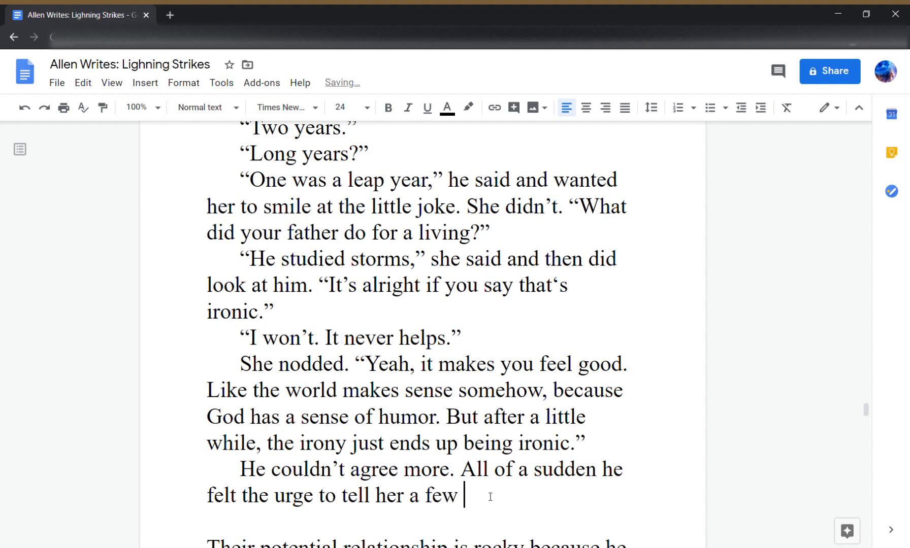
pyautogui.write('tales of his. ')
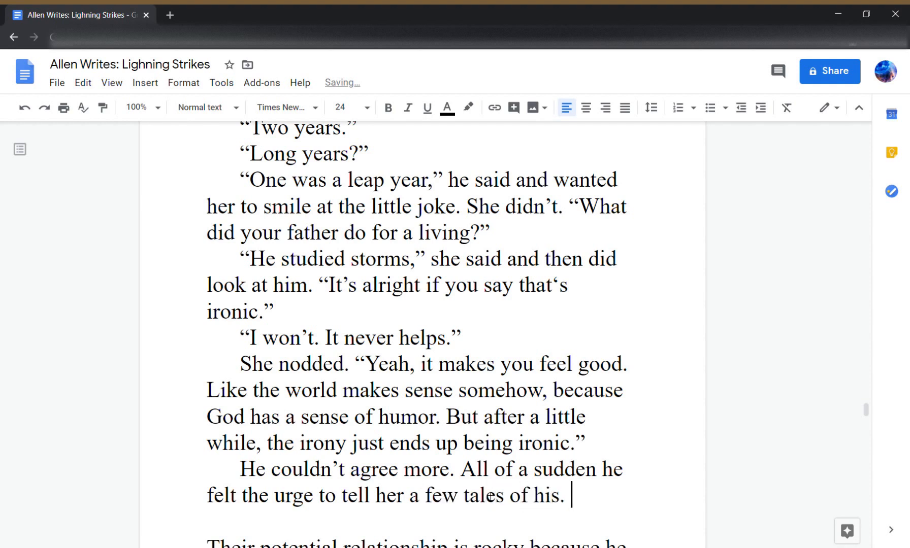
# - Add the sentence "Of the criminal who tried to hide in a trash compactor." to the paragraph
pyautogui.write('Of the cr')
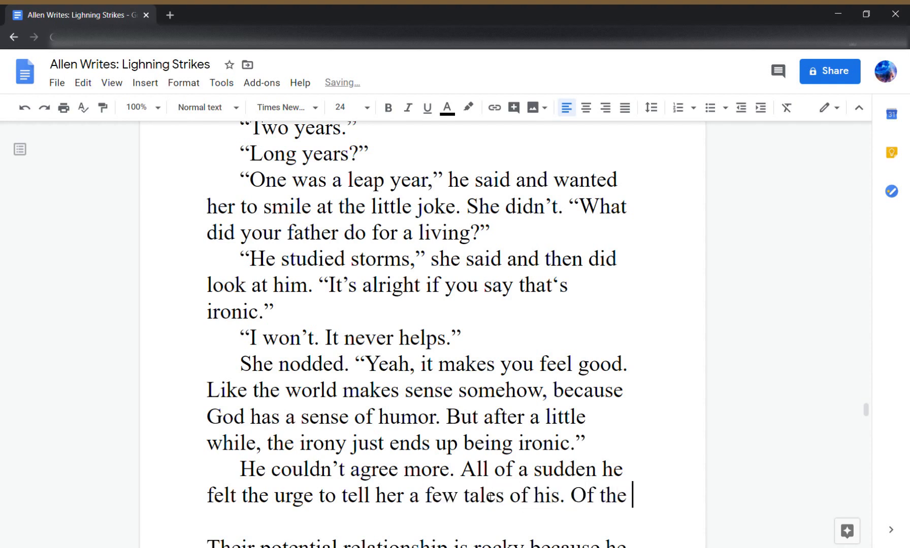
pyautogui.press('BackSpace')
pyautogui.press('BackSpace')
pyautogui.write('crimi')
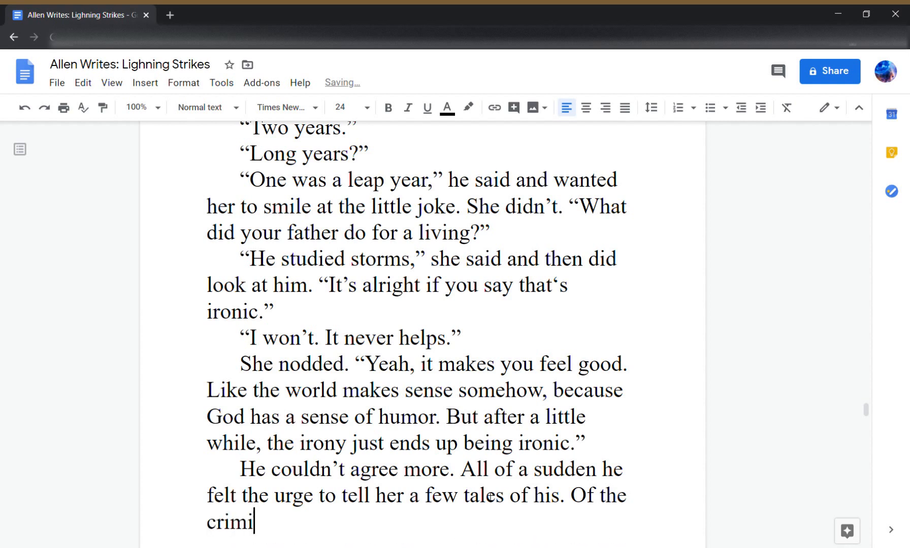
pyautogui.write('nal who tried to ')
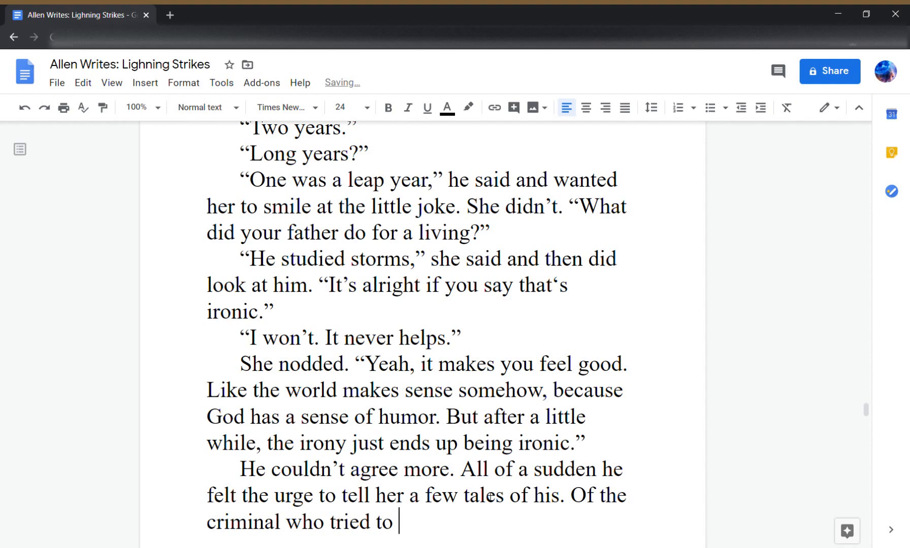
pyautogui.write('hide in a ')
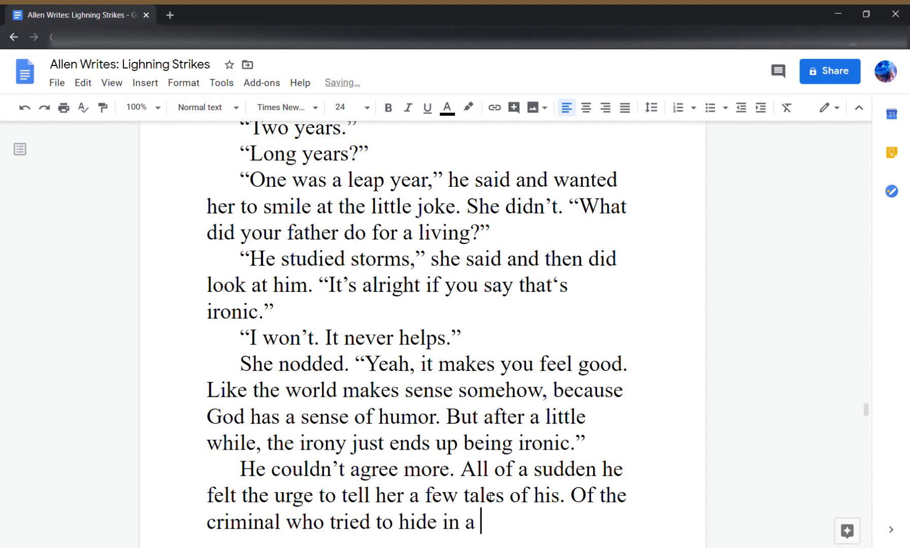
pyautogui.write('trash compactor')
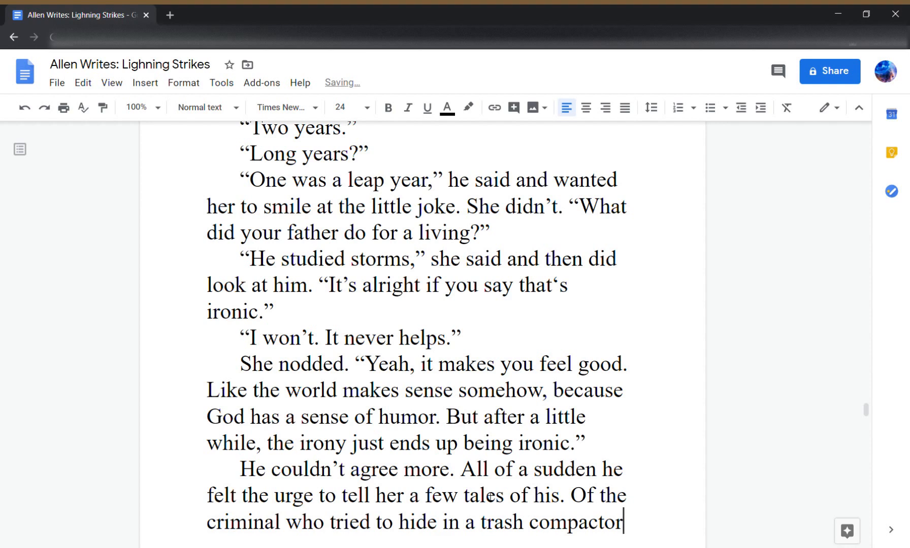
pyautogui.write('.')
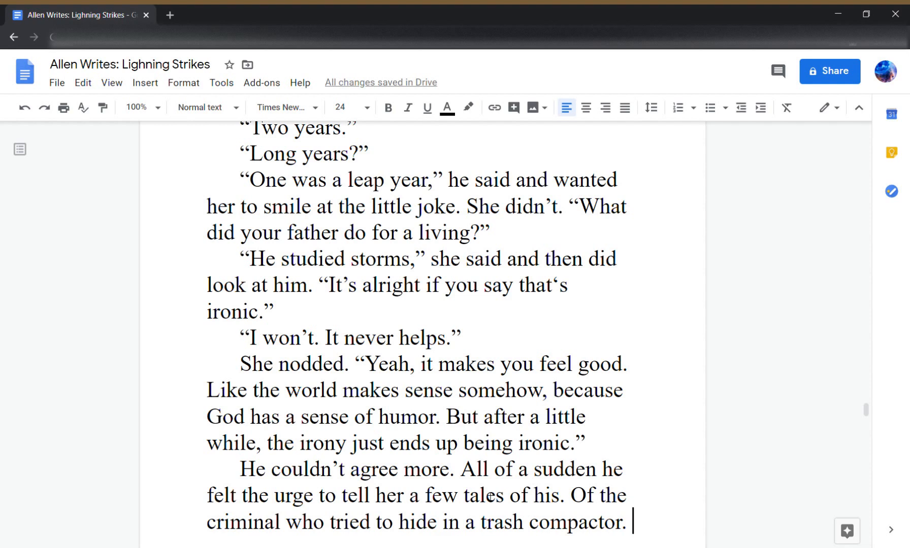
# - Begin the next sentence of the paragraph with "Of the father who decided to yell at a waitress"
pyautogui.write('Of the')
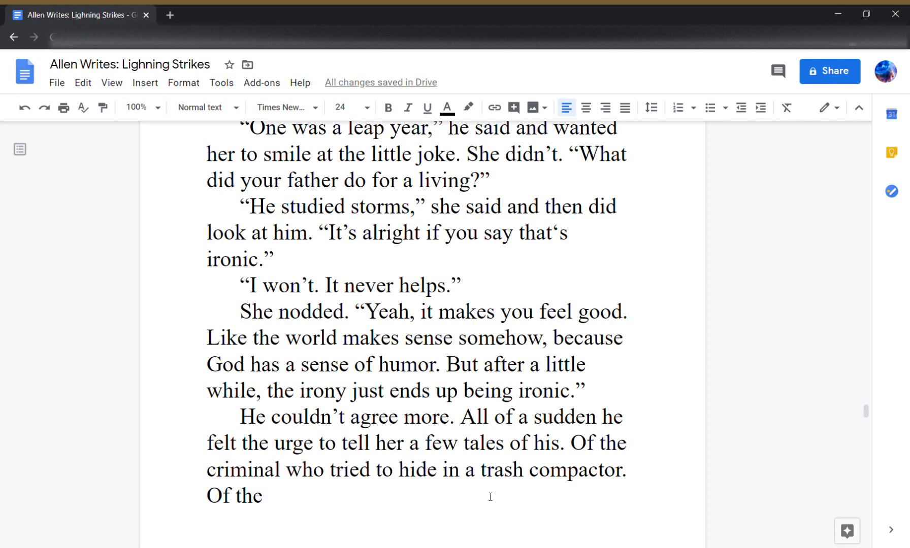
pyautogui.write('fat')
pyautogui.press('BackSpace')
pyautogui.press('BackSpace')
pyautogui.press('BackSpace')
pyautogui.write('f')
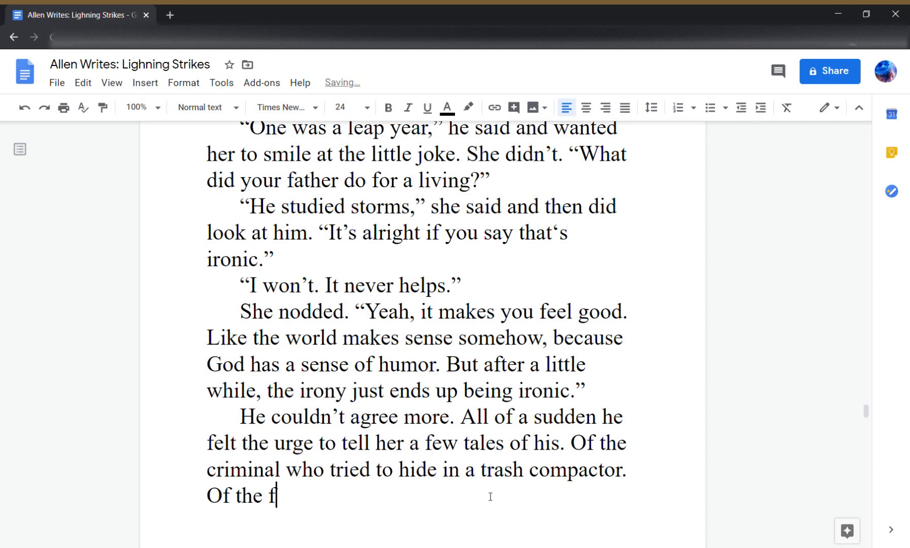
pyautogui.write('ather')
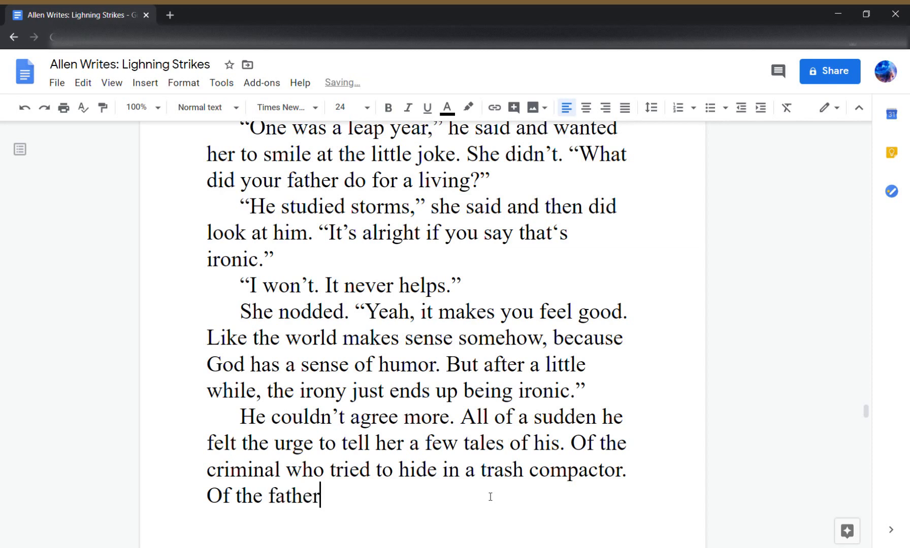
pyautogui.press('BackSpace')
pyautogui.press('BackSpace')
pyautogui.press('BackSpace')
pyautogui.press('BackSpace')
pyautogui.press('BackSpace')
pyautogui.press('BackSpace')
pyautogui.write('father who')
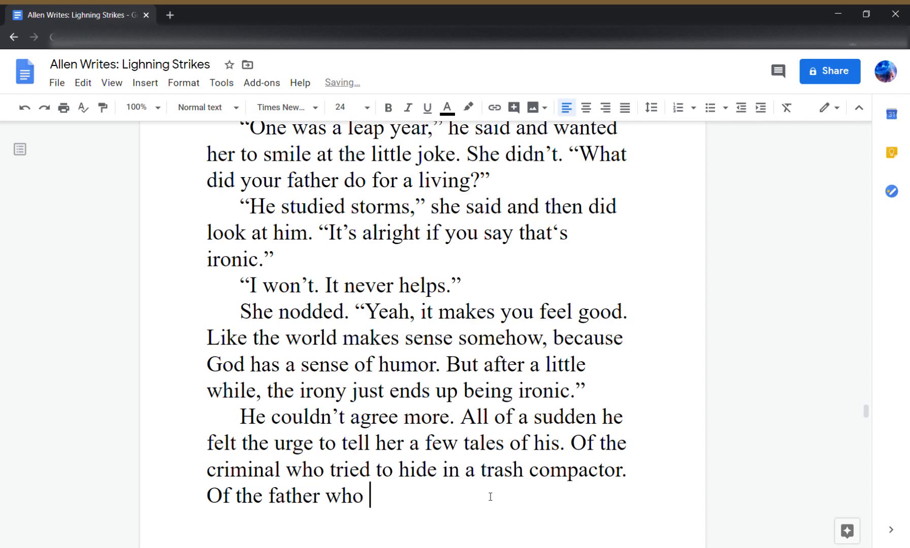
pyautogui.write(' decided t')
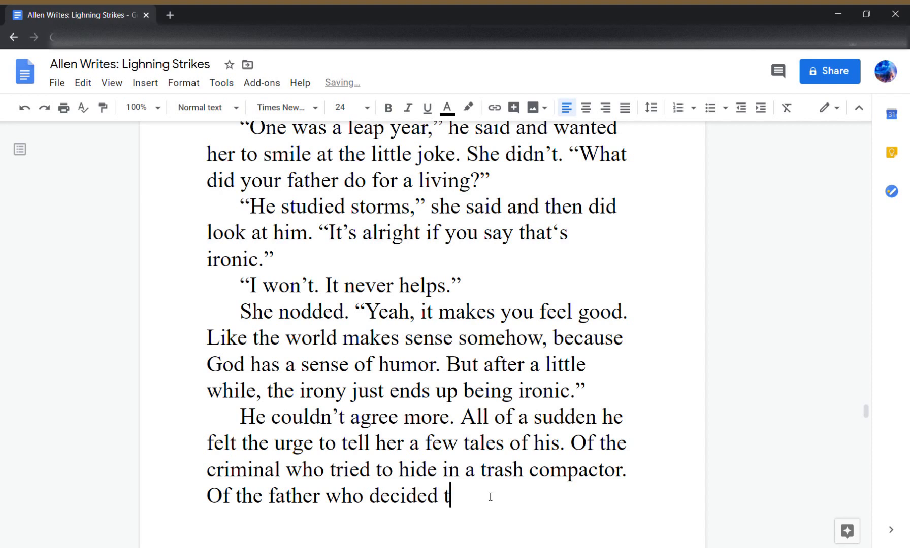
pyautogui.write('o yell')
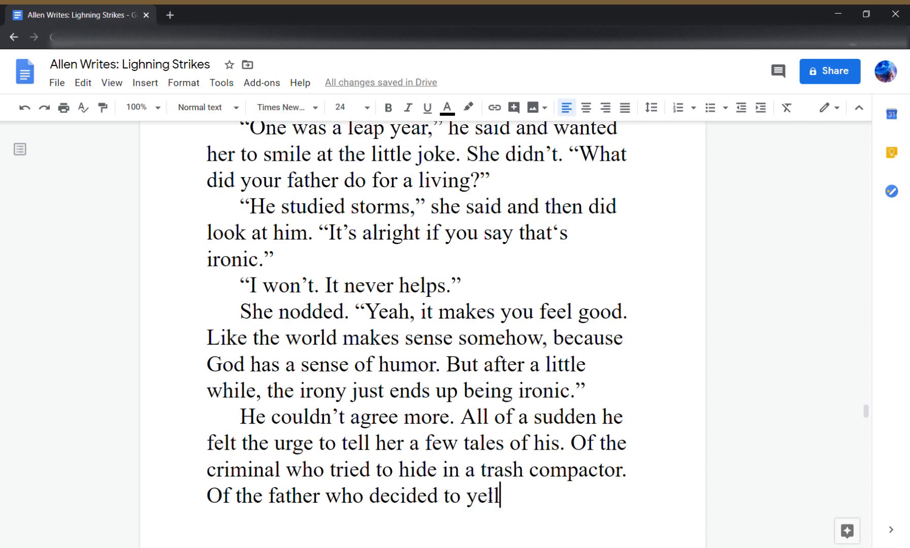
pyautogui.write(' a')
pyautogui.write('a wiat')
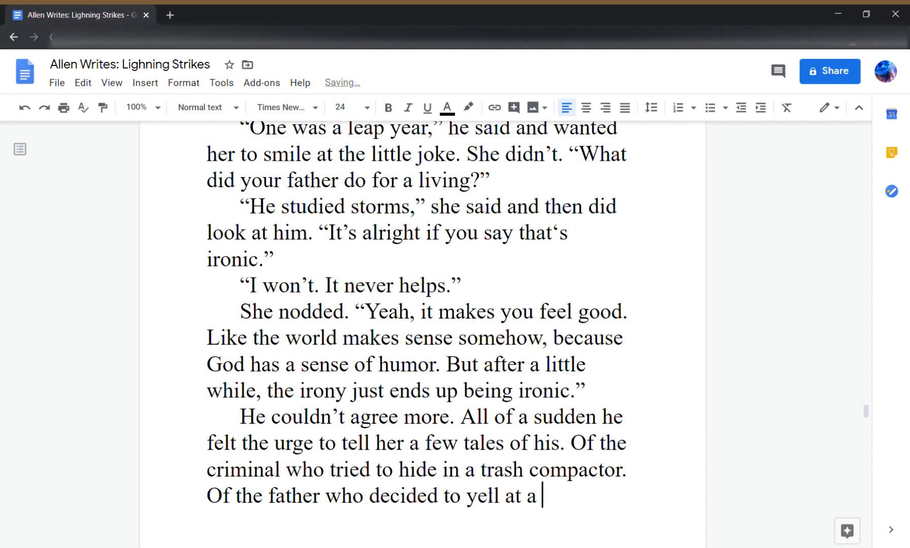
pyautogui.press('BackSpace')
pyautogui.press('BackSpace')
pyautogui.write('atress')
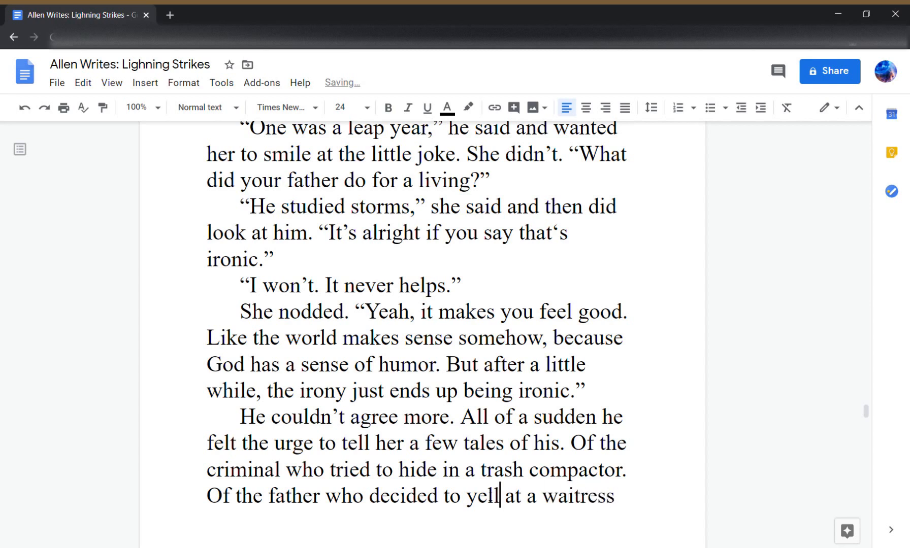
# - Insert "of three" after "father" in the sentence about yelling at a waitress
pyautogui.press('Left')
pyautogui.press('Left')
pyautogui.press('Left')
pyautogui.press('Left')
pyautogui.press('Left')
pyautogui.press('Left')
pyautogui.press('Left')
pyautogui.press('Left')
pyautogui.press('Left')
pyautogui.press('Left')
pyautogui.press('Left')
pyautogui.press('Left')
pyautogui.press('Left')
pyautogui.press('Left')
pyautogui.press('Left')
pyautogui.press('Left')
pyautogui.press('Left')
pyautogui.press('Left')
pyautogui.press('Left')
pyautogui.press('Left')
pyautogui.press('Right')
pyautogui.write('of three ')
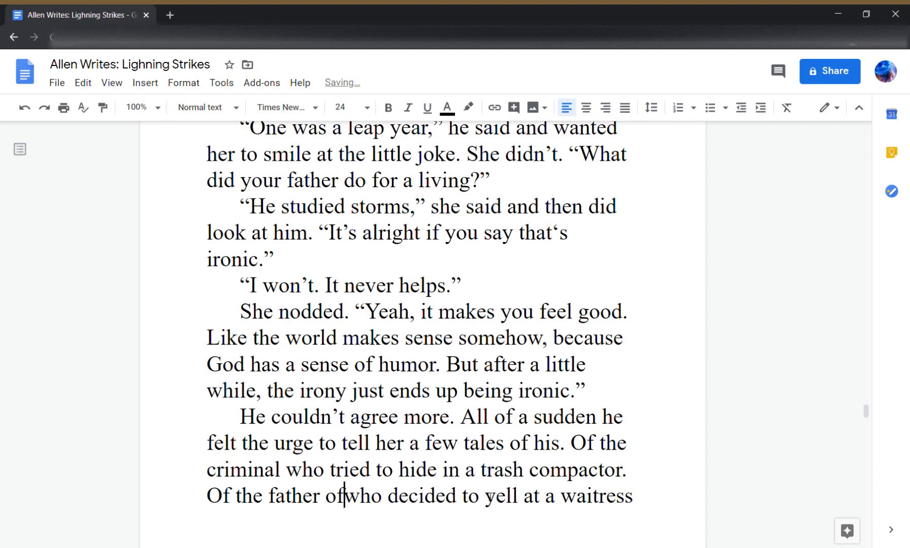
# - Finish the waitress sentence with "because the fries weren't perfect, and didn't notice who was in the adjacent booth."
pyautogui.write(' b')
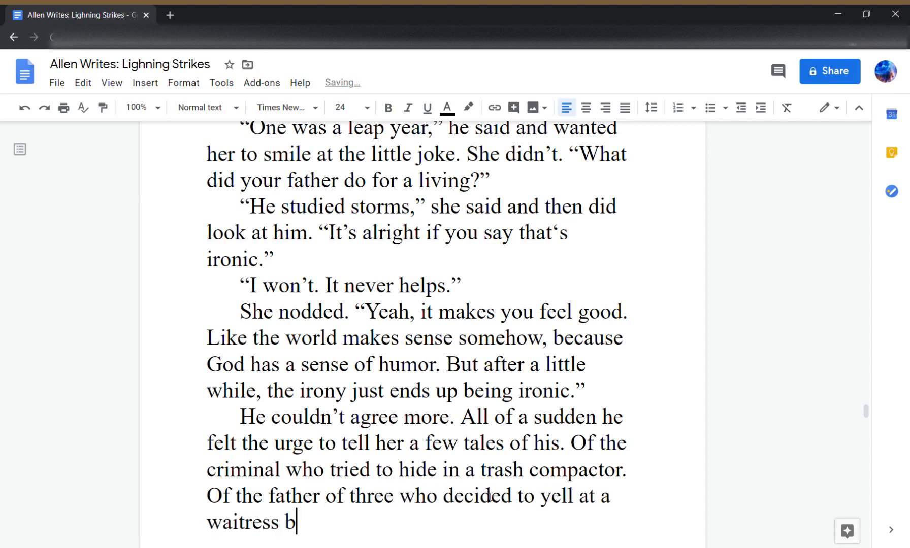
pyautogui.write('ecause the fr')
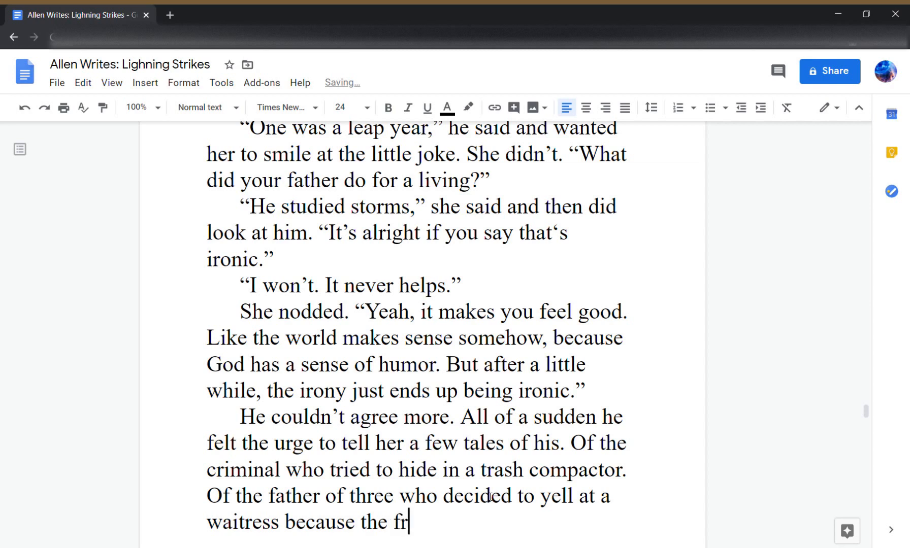
pyautogui.write("ies weren't perfect,")
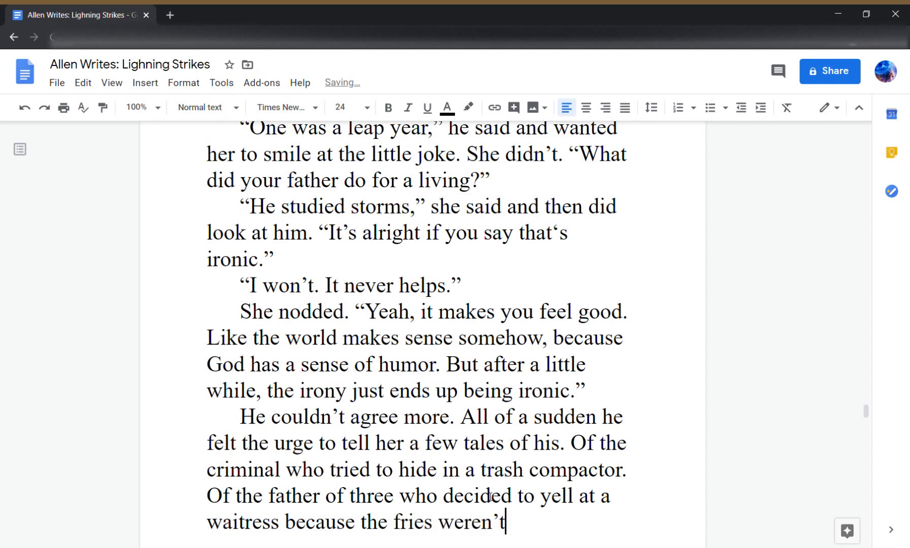
pyautogui.write(" and didn't k")
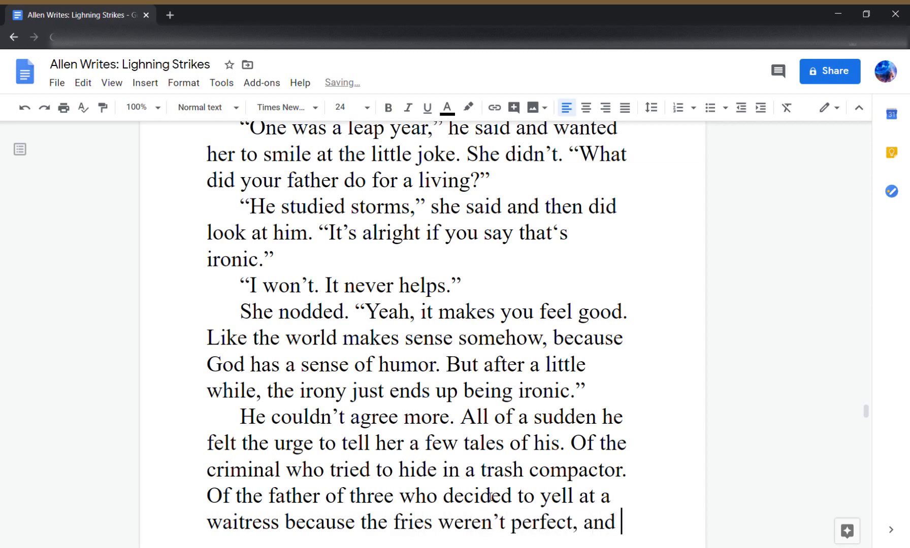
pyautogui.press('BackSpace')
pyautogui.write('no')
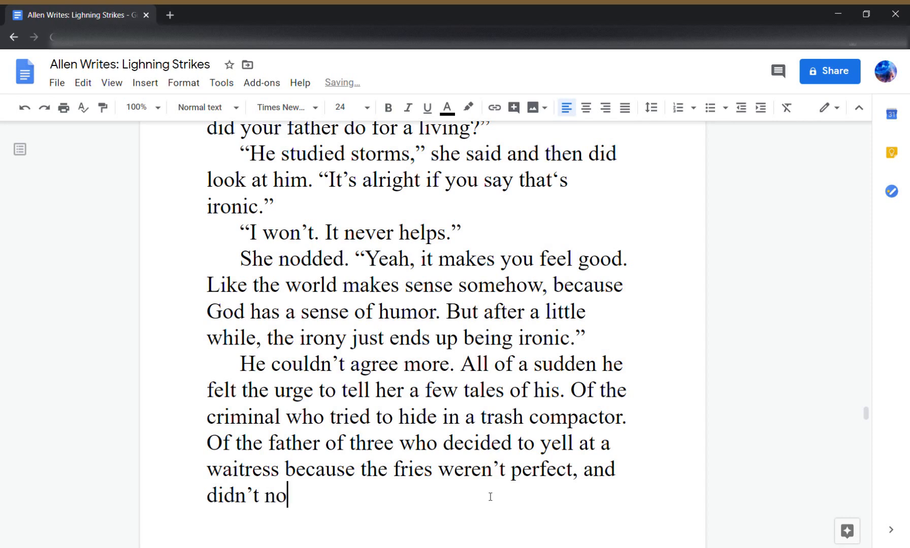
pyautogui.write('tice who was in ')
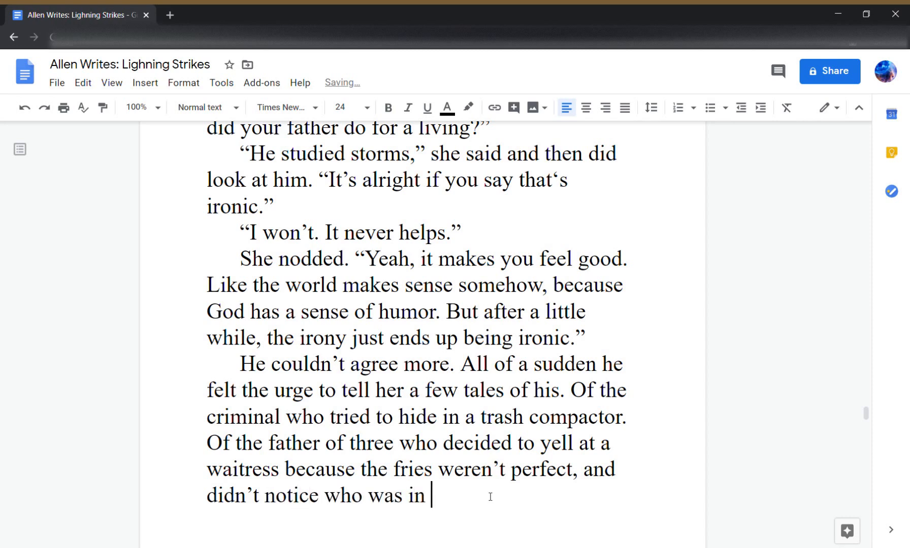
pyautogui.write('the adjacent b')
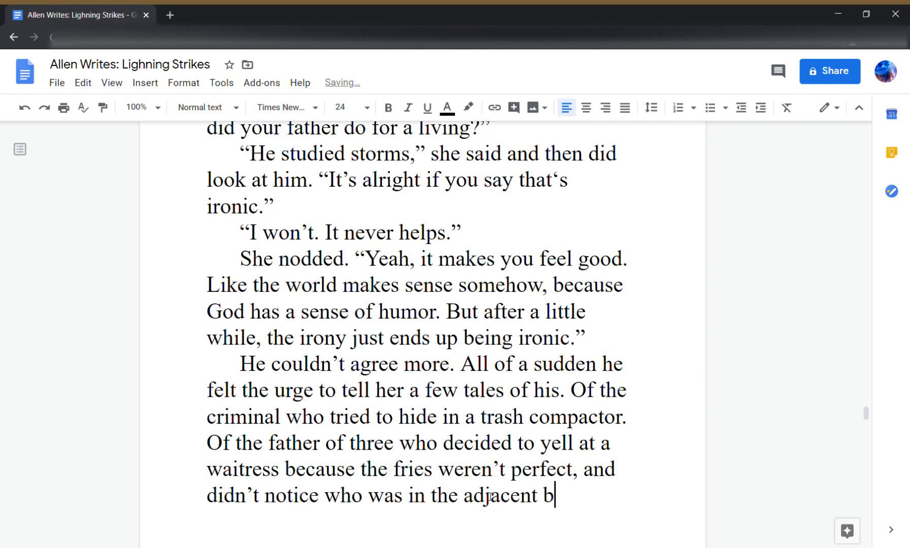
pyautogui.write('ooth.')
# - Start a new paragraph with "But he held back. That wasn't what she needed."
pyautogui.press('Return')
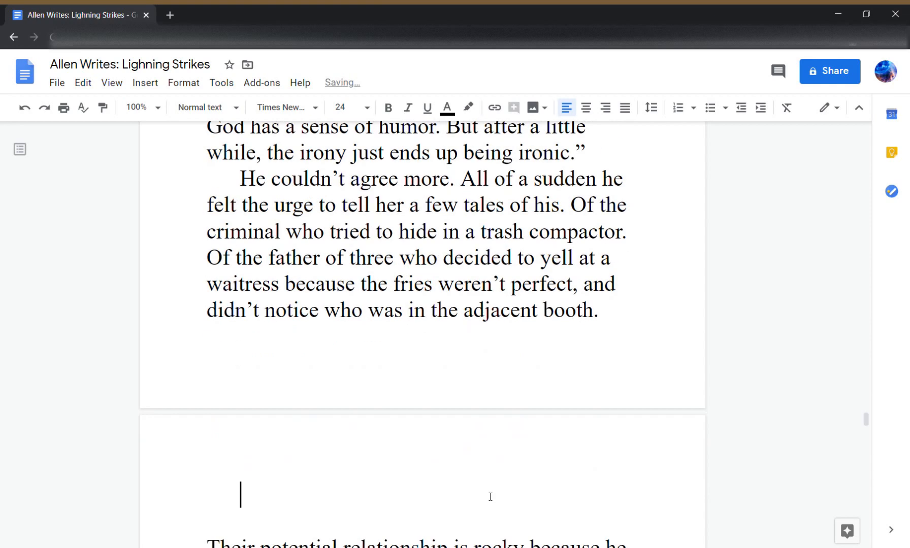
pyautogui.write('But he hel')
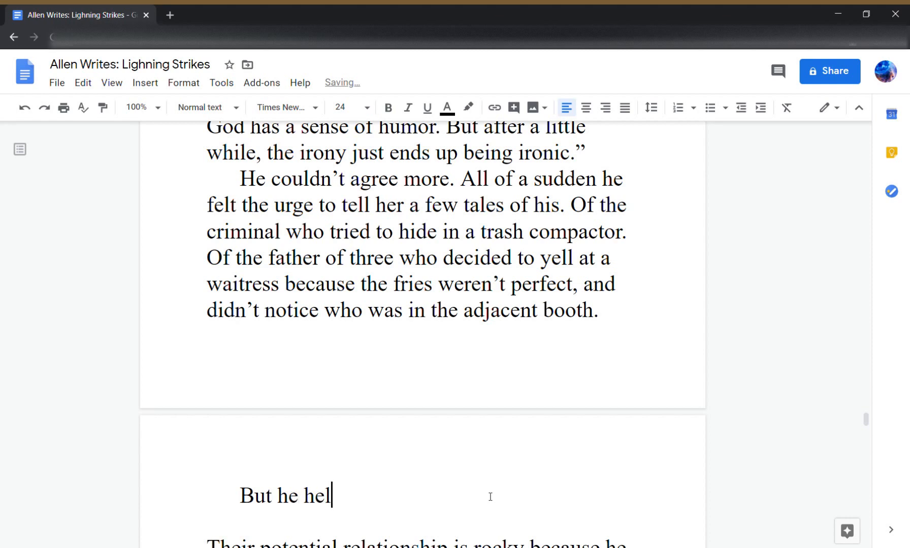
pyautogui.write('d back. That wa')
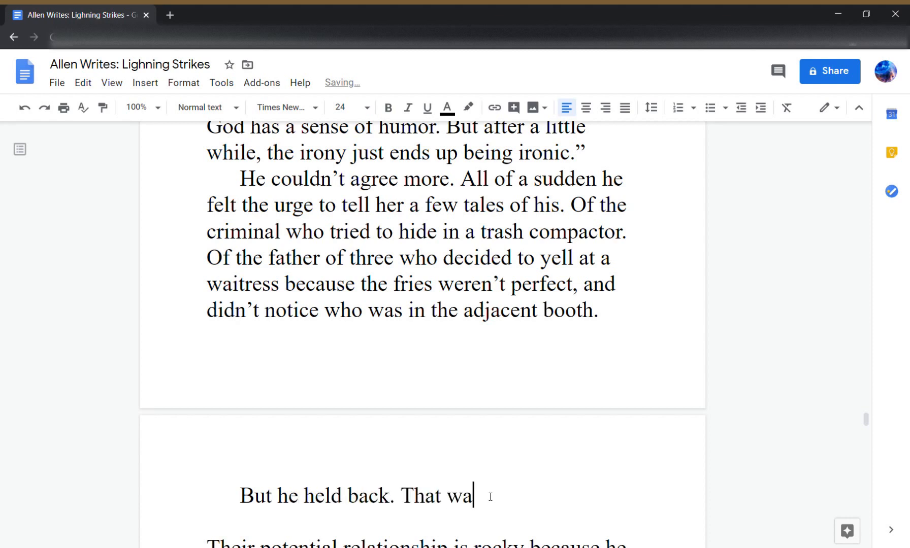
pyautogui.write("sn't what she ne")
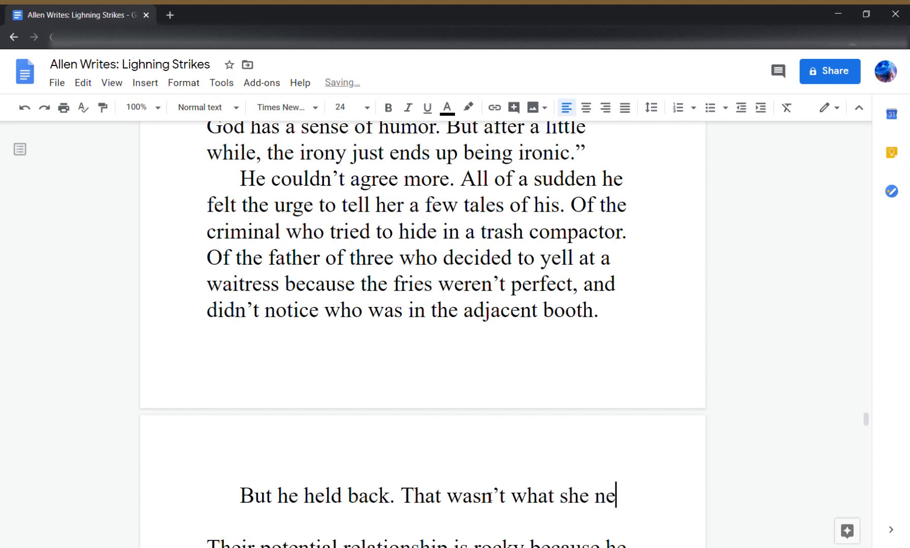
pyautogui.write('eded. ')
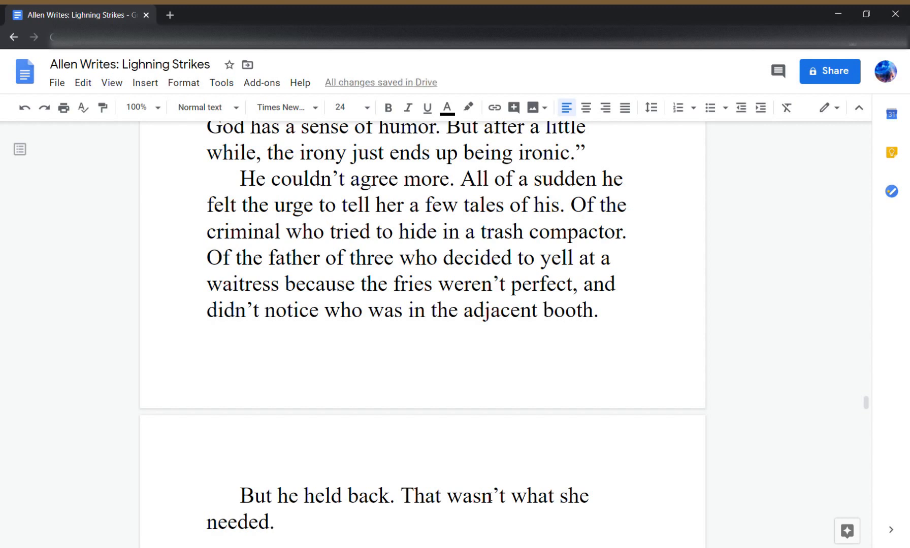
# - Continue the paragraph with "Right now, she just needed someone to drive her. That was it. That was his service."
pyautogui.write('Right')
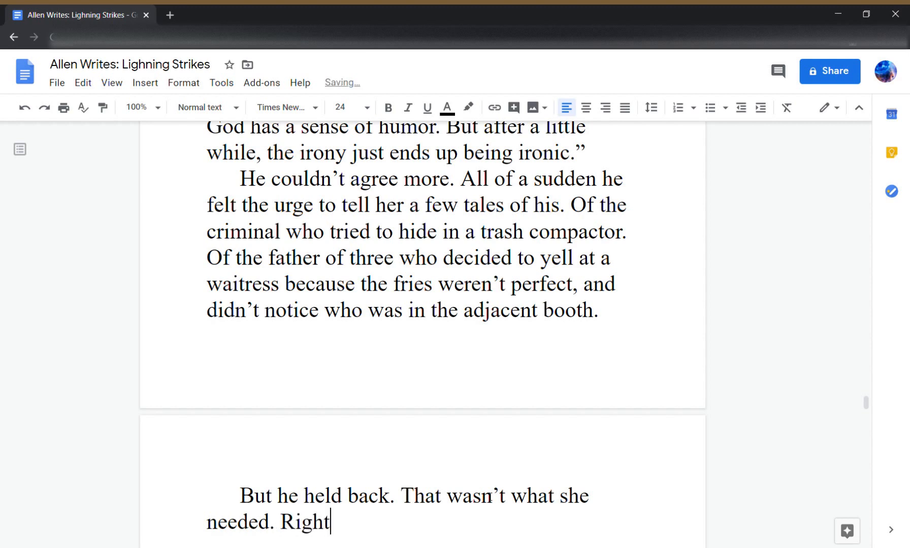
pyautogui.write(' now, she jus')
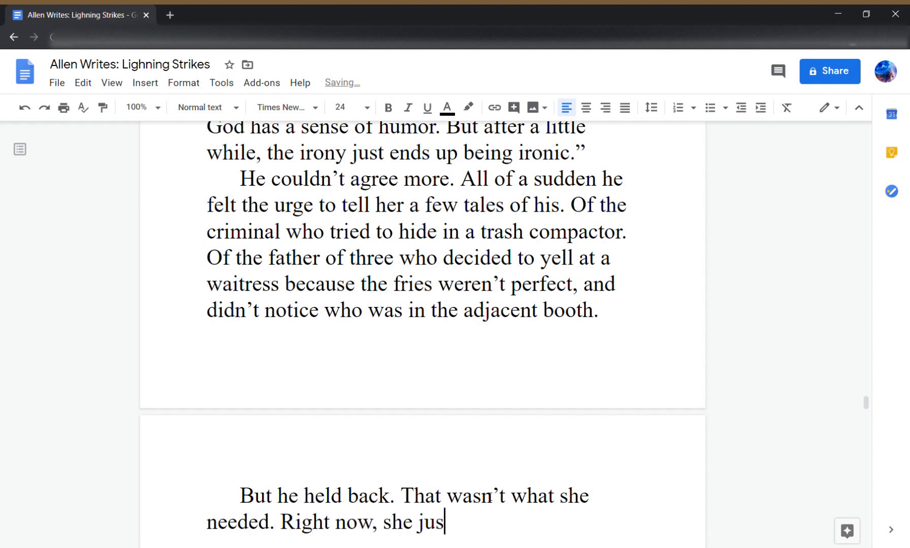
pyautogui.write('t needed someon')
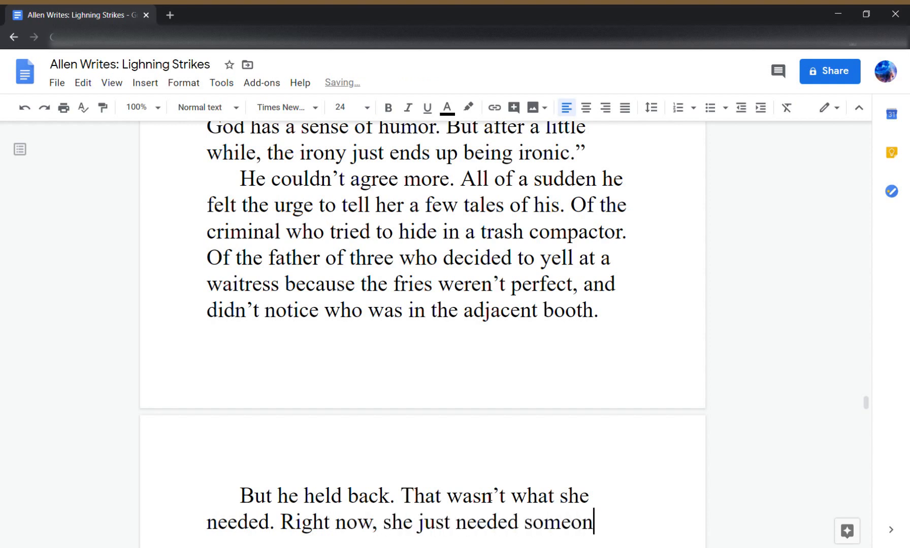
pyautogui.write('e to driv')
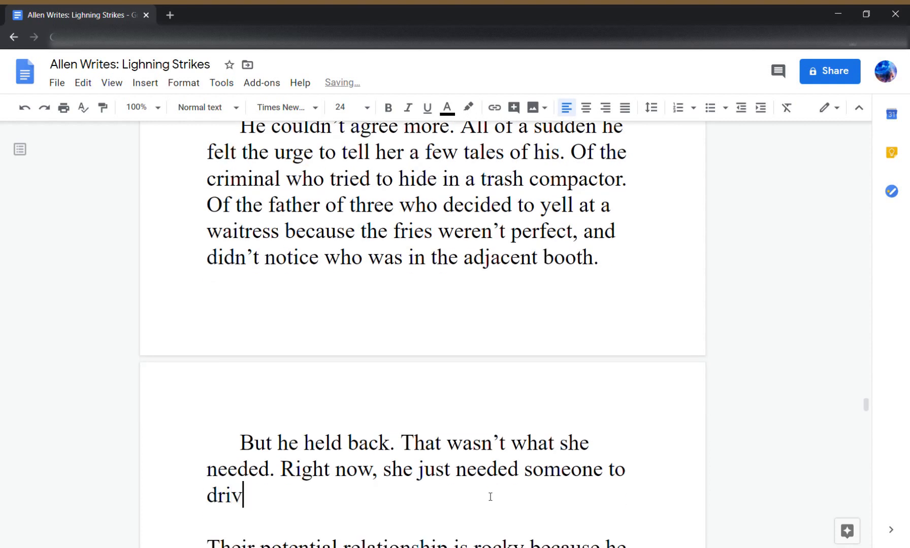
pyautogui.write('e her to her')
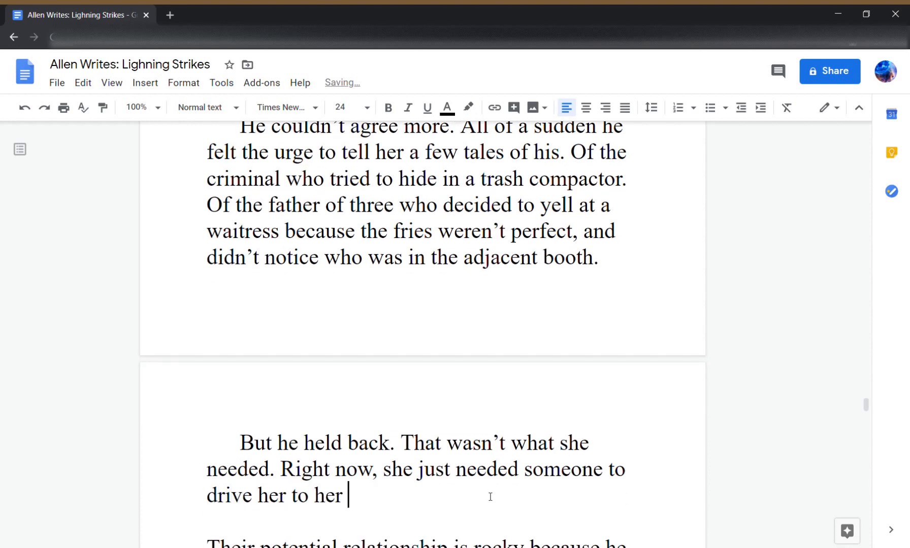
pyautogui.write(' de')
pyautogui.press('BackSpace')
pyautogui.press('BackSpace')
pyautogui.press('BackSpace')
pyautogui.press('BackSpace')
pyautogui.press('BackSpace')
pyautogui.press('BackSpace')
pyautogui.press('BackSpace')
pyautogui.press('BackSpace')
pyautogui.write('. ')
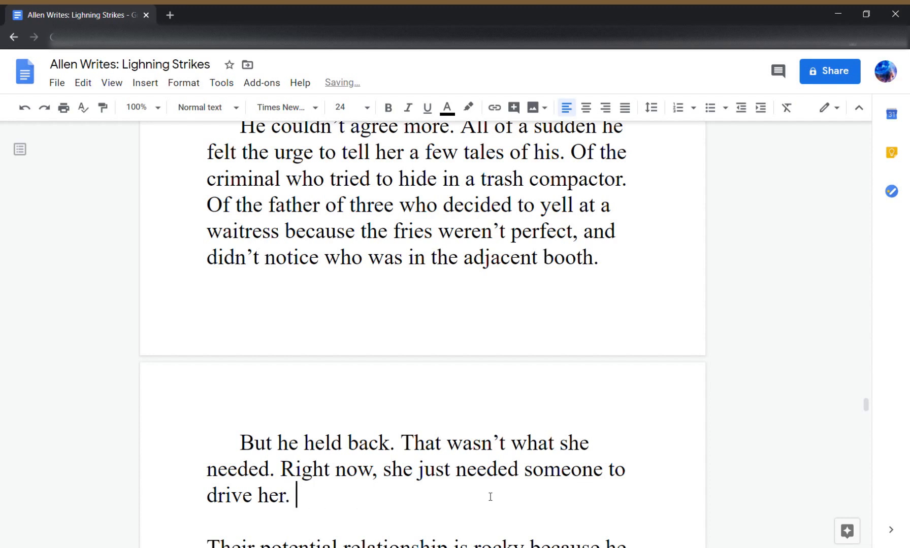
pyautogui.write('That was it. Th')
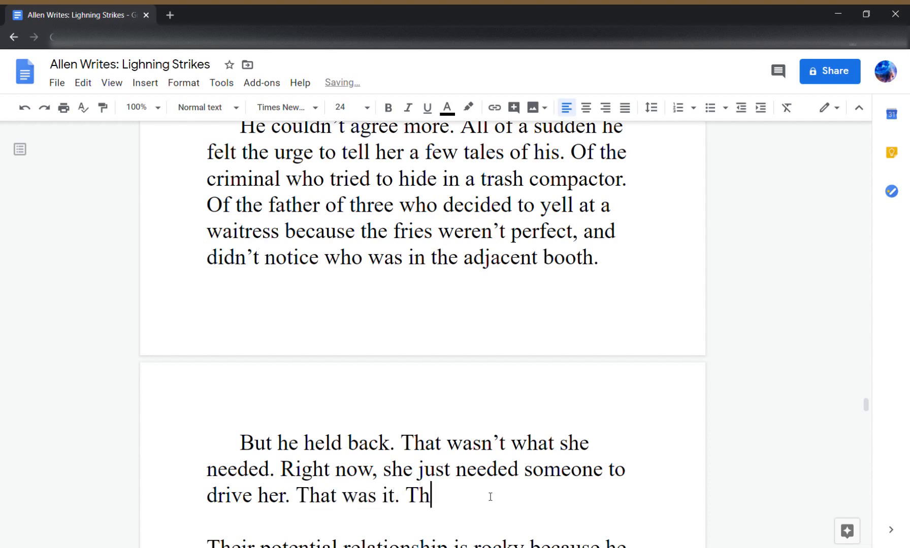
pyautogui.write('at was his service.')
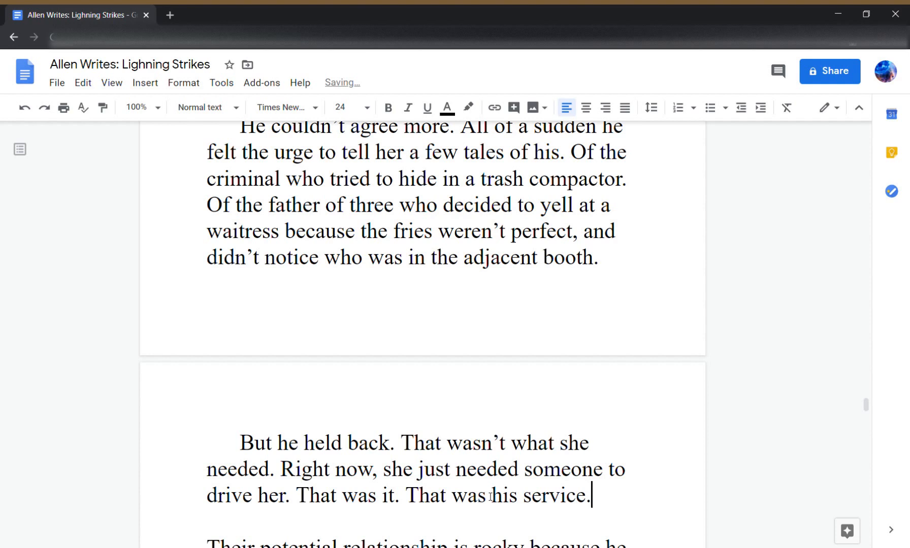
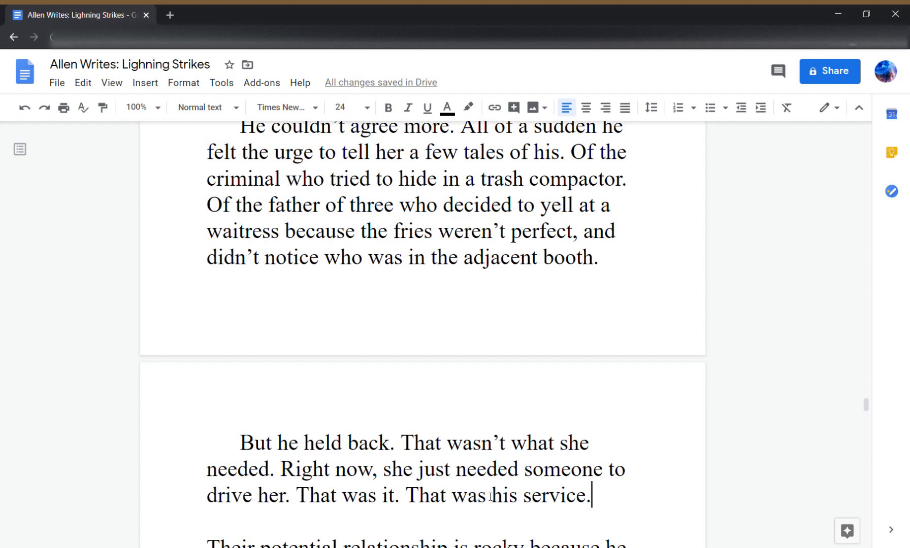
# - Add a new dialogue paragraph reading "How far to the scene?" she asked
pyautogui.press('Return')
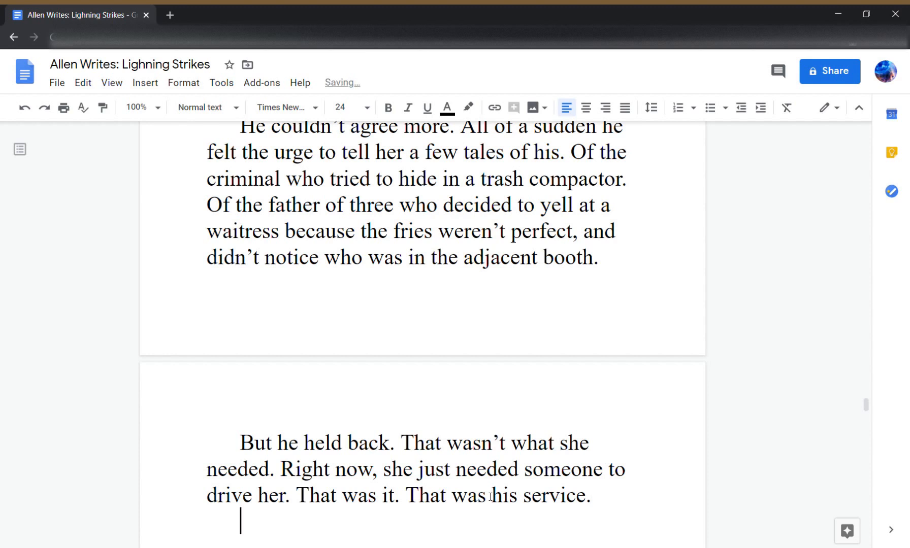
pyautogui.write('"How far t')
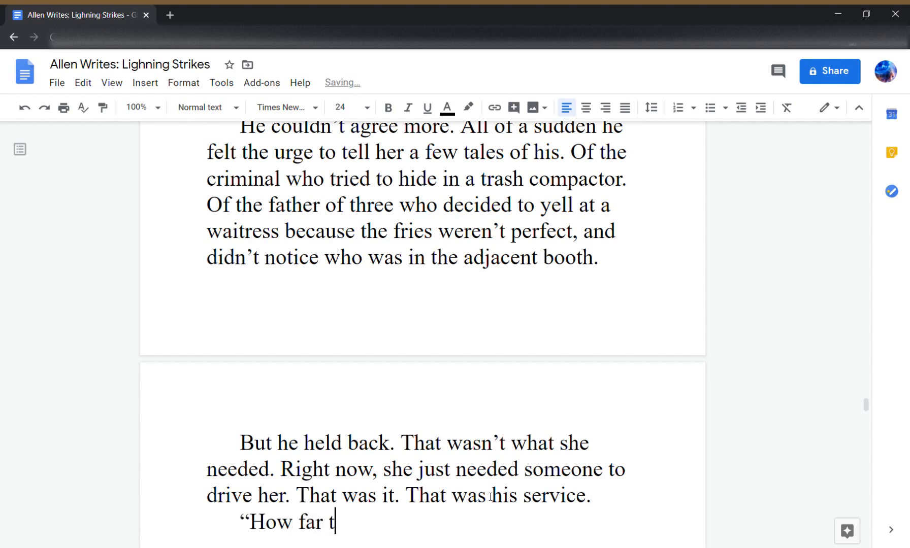
pyautogui.write('o the scene?"')
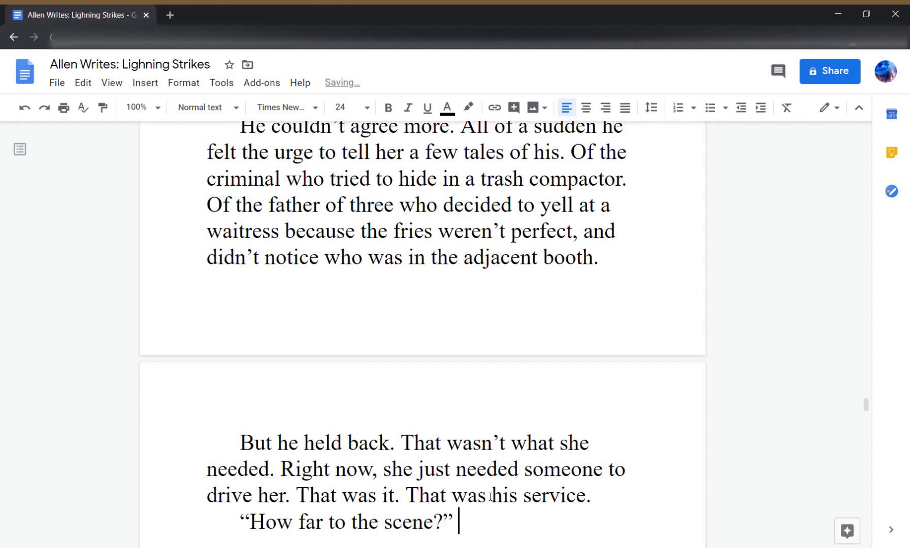
pyautogui.write(' she asked.')
# - Add his reply as a new paragraph: "Oh, we're not going there. The body… your father, is already at the morgue."
pyautogui.press('Return')
pyautogui.press('Tab')
pyautogui.write('"')
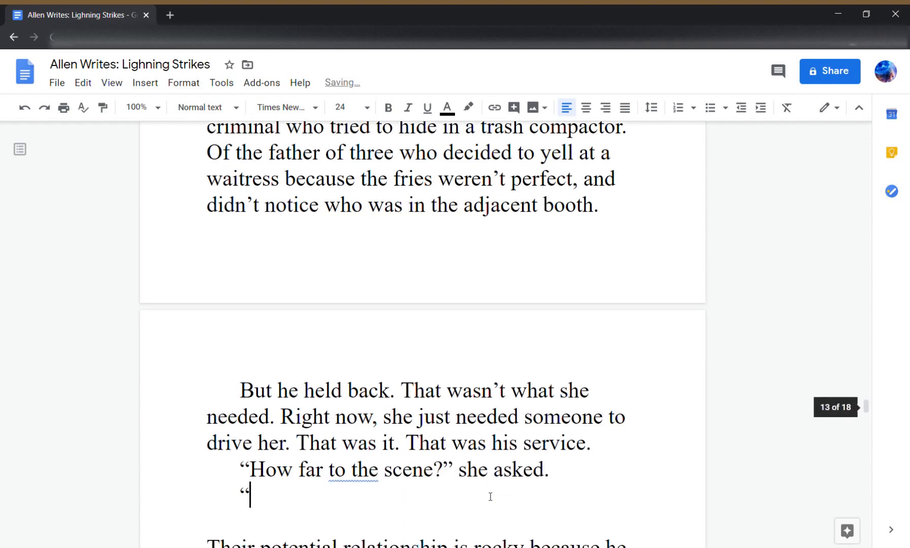
pyautogui.write("Oh, we'")
pyautogui.write('ot going there.')
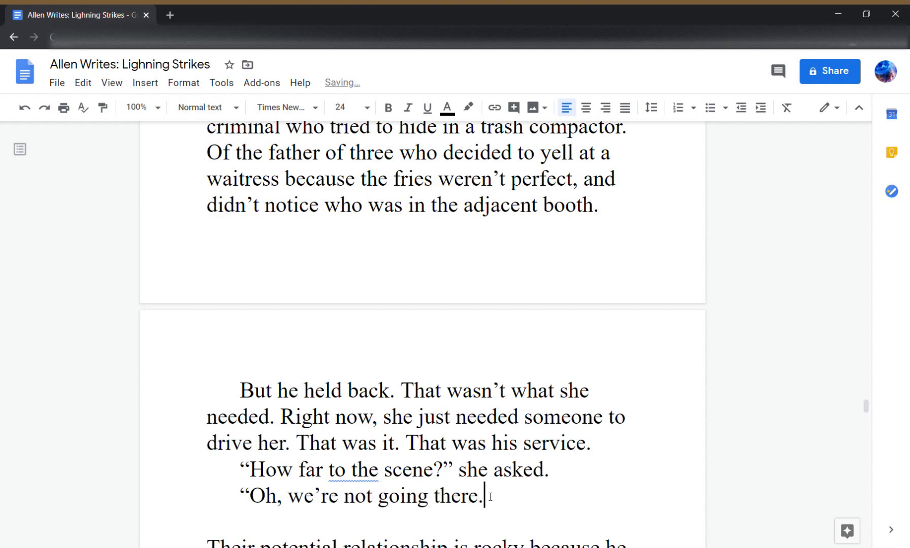
pyautogui.write(' The body ')
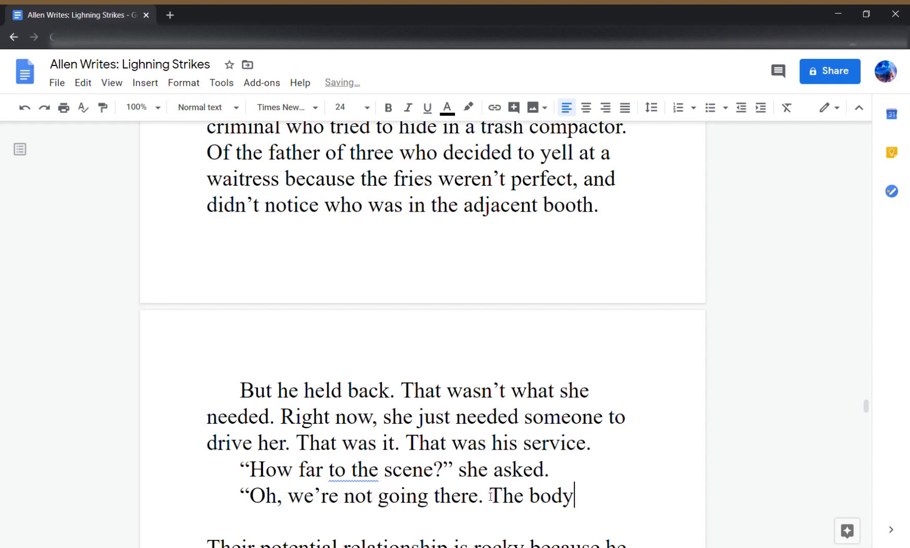
pyautogui.write('.. your father, ')
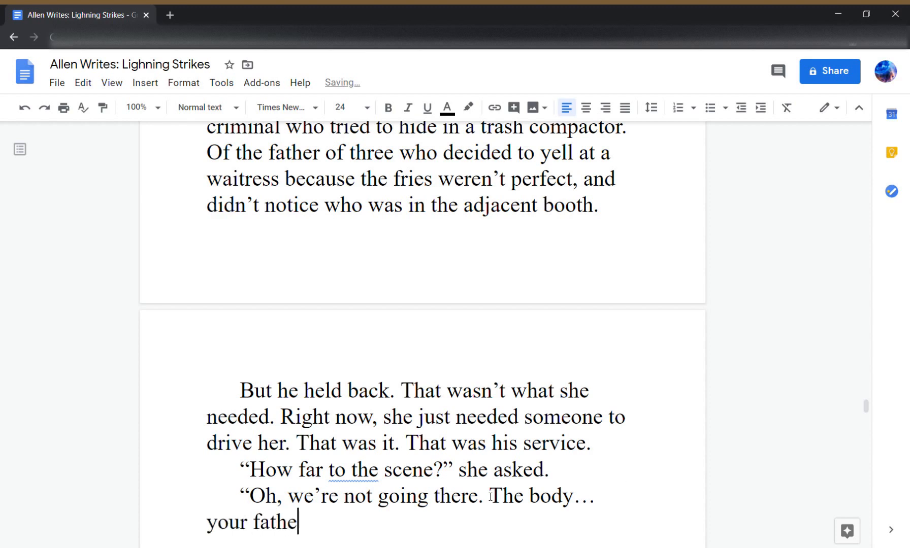
pyautogui.write('is already at t')
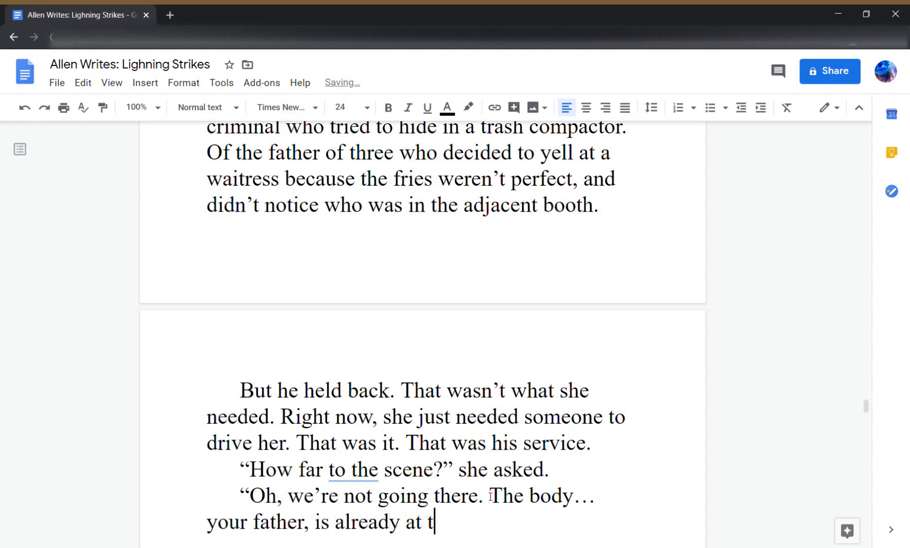
pyautogui.write('he morgue."')
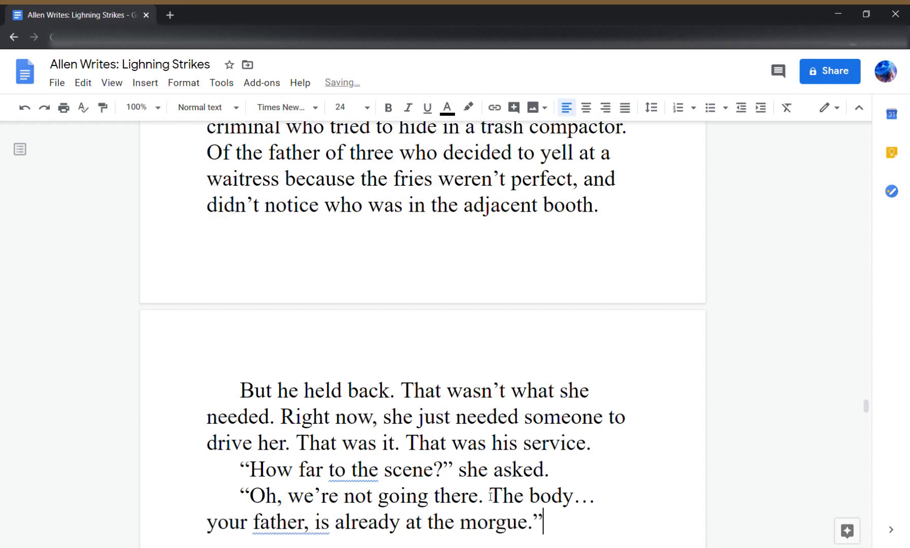
# - Open a new dialogue paragraph with "O" and remove "Oh," from his morgue reply, capitalizing its opening as "We're"
pyautogui.press('Return')
pyautogui.write('"O')
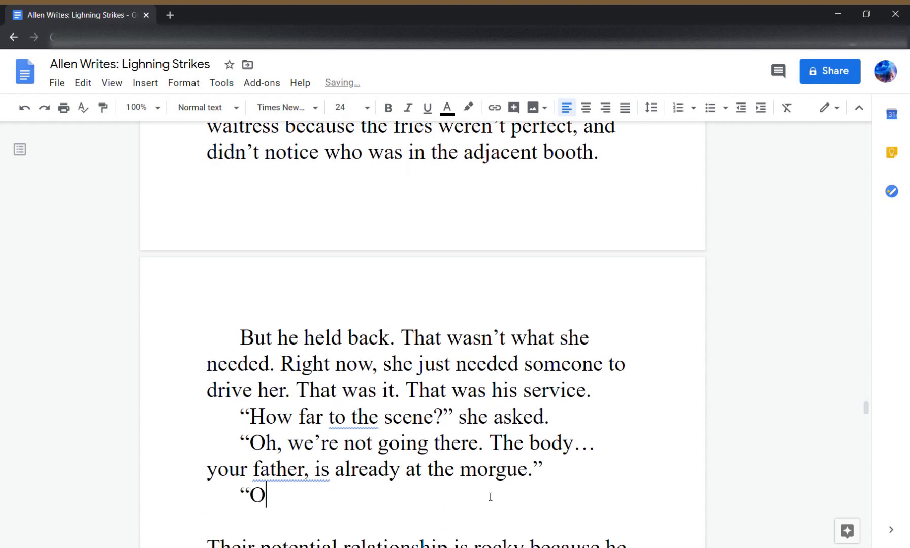
pyautogui.press('Right')
pyautogui.press('Right')
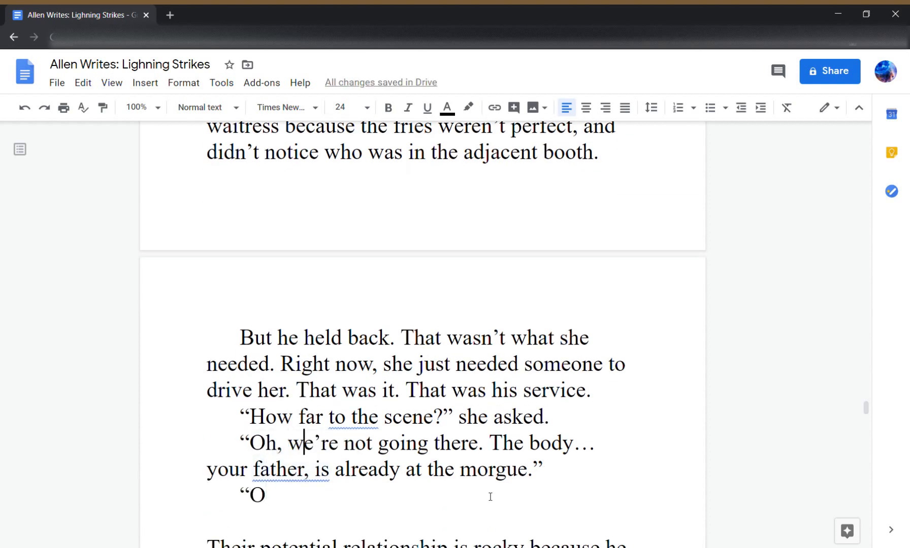
pyautogui.press('BackSpace')
pyautogui.press('BackSpace')
pyautogui.press('BackSpace')
pyautogui.press('BackSpace')
pyautogui.press('BackSpace')
pyautogui.write('W')
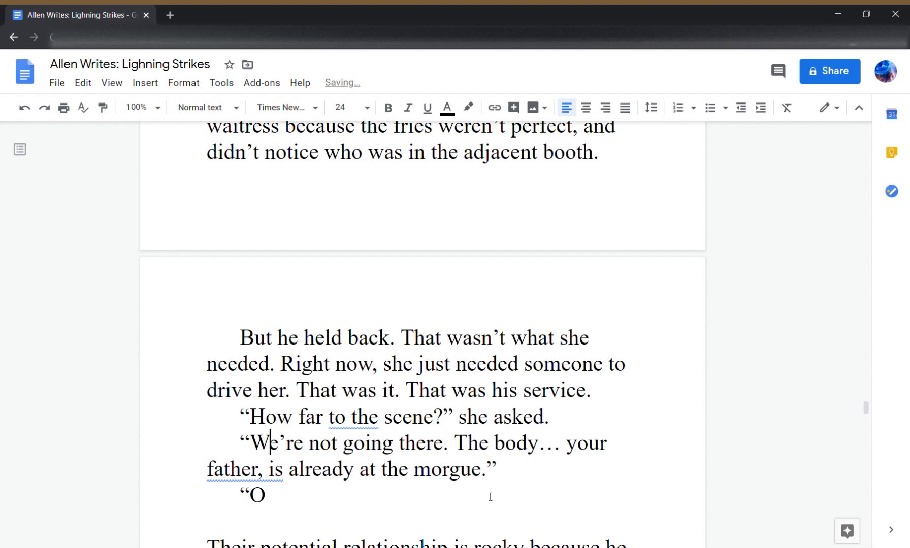
# - Write her response in the new paragraph: "Oh," she replied. "I thought… I mean, it didn't happen
pyautogui.write('h.” she re')
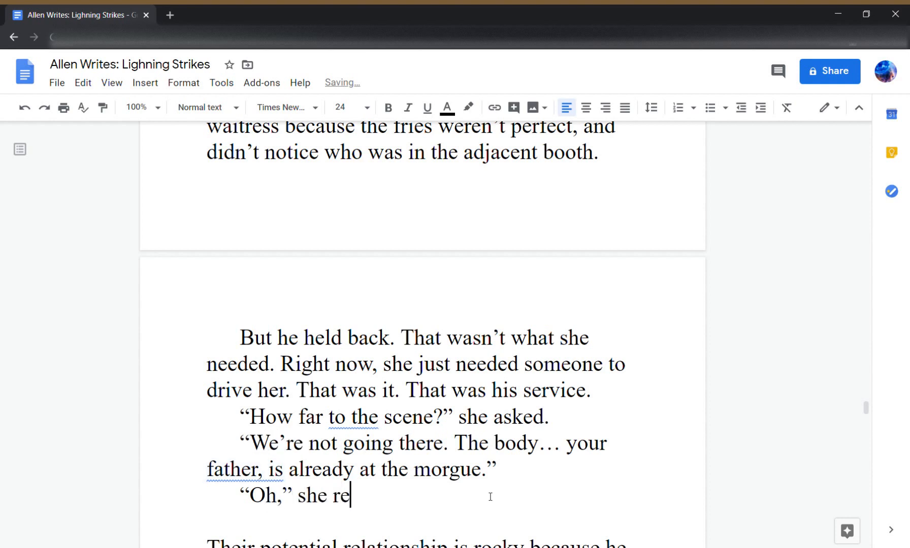
pyautogui.write('plied.')
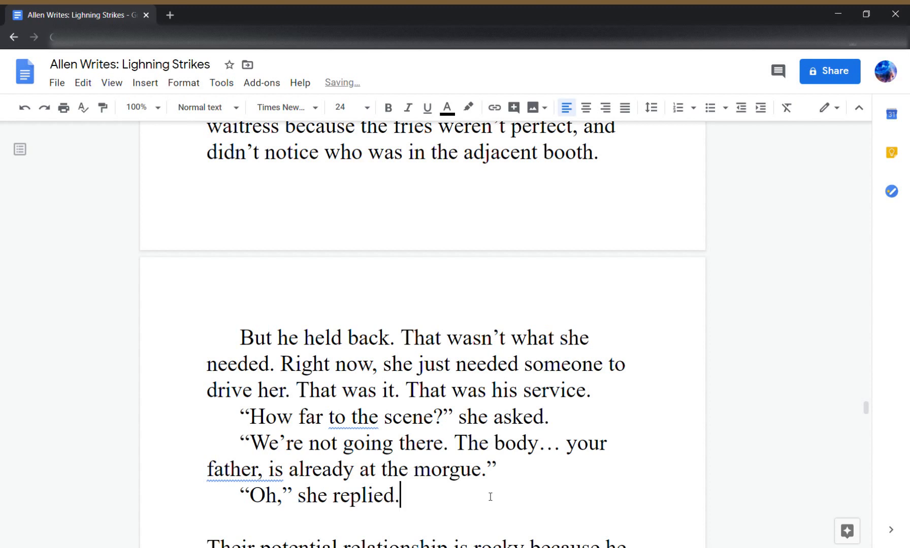
pyautogui.write(' “I thought..')
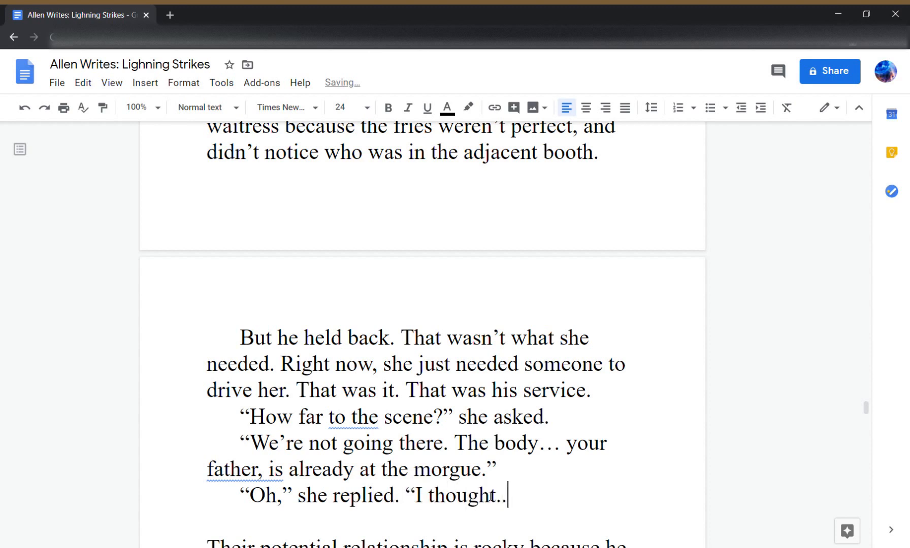
pyautogui.write('. I mean, it')
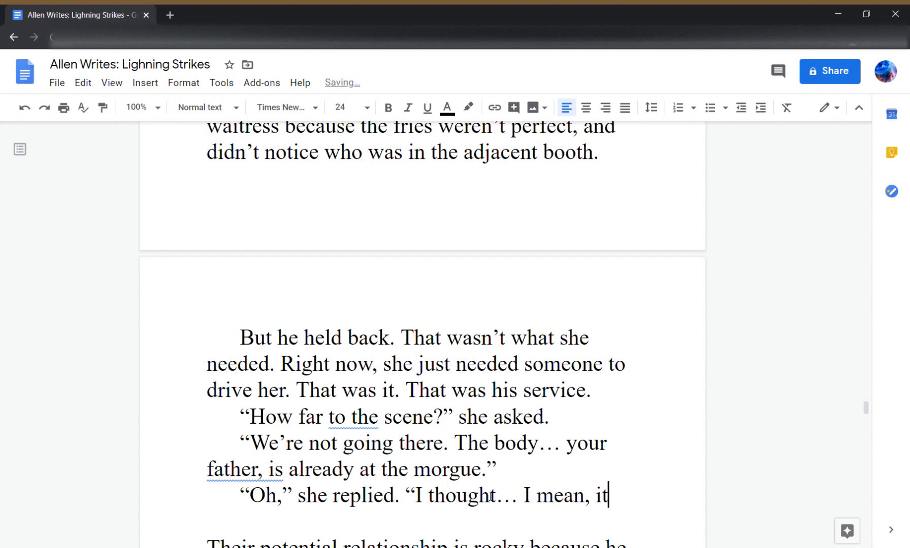
pyautogui.write(" didn't happen ")
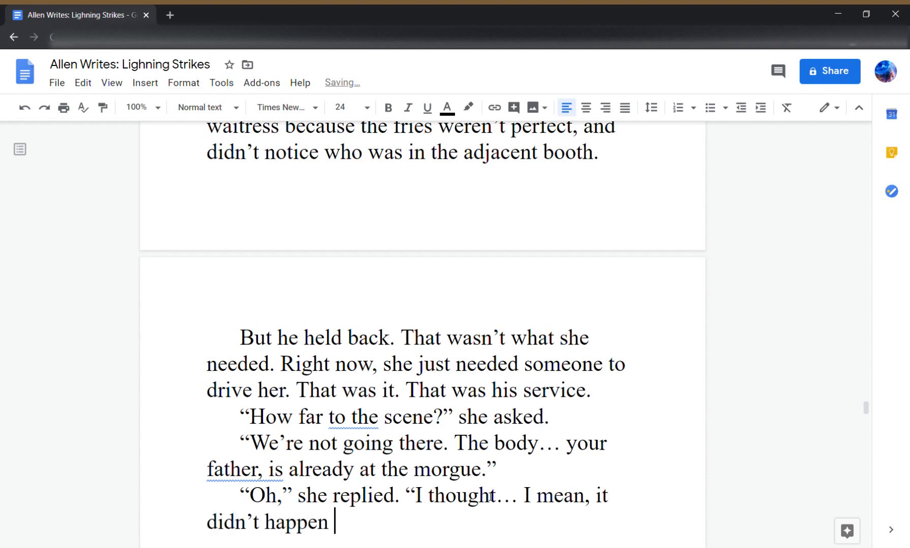
pyautogui.write('quite so ')
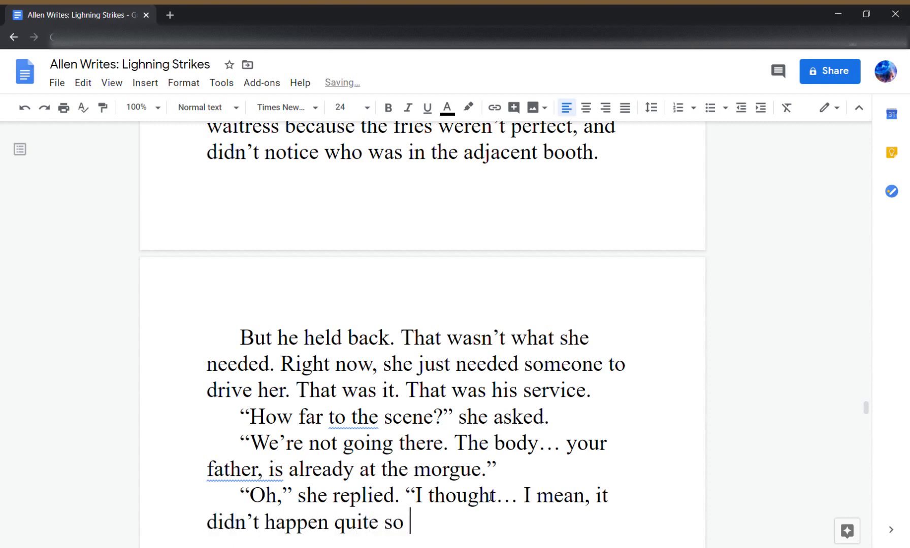
pyautogui.write('long ago')
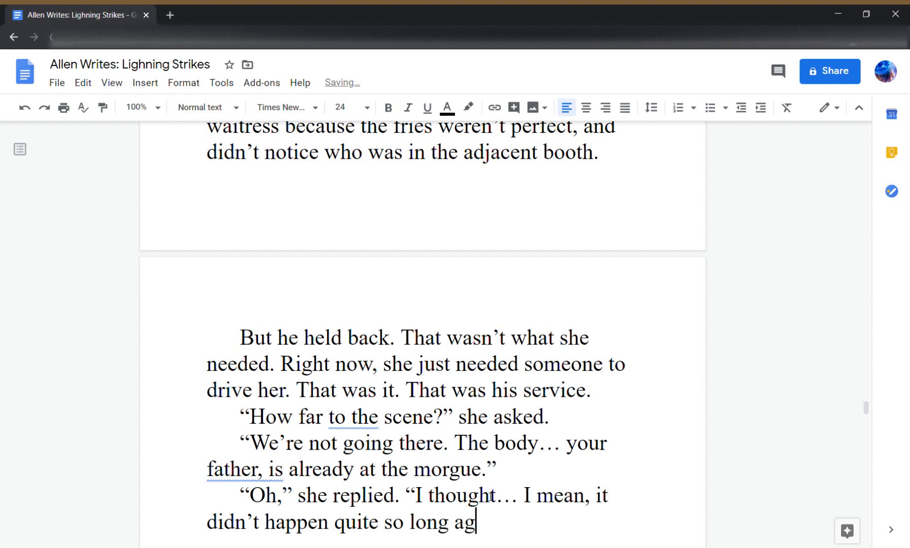
pyautogui.press('BackSpace')
pyautogui.press('BackSpace')
pyautogui.press('BackSpace')
pyautogui.press('BackSpace')
pyautogui.press('BackSpace')
pyautogui.press('BackSpace')
pyautogui.press('BackSpace')
pyautogui.press('BackSpace')
pyautogui.press('BackSpace')
pyautogui.press('BackSpace')
pyautogui.press('BackSpace')
pyautogui.press('BackSpace')
pyautogui.press('BackSpace')
pyautogui.press('BackSpace')
pyautogui.press('BackSpace')
pyautogui.press('BackSpace')
pyautogui.press('BackSpace')
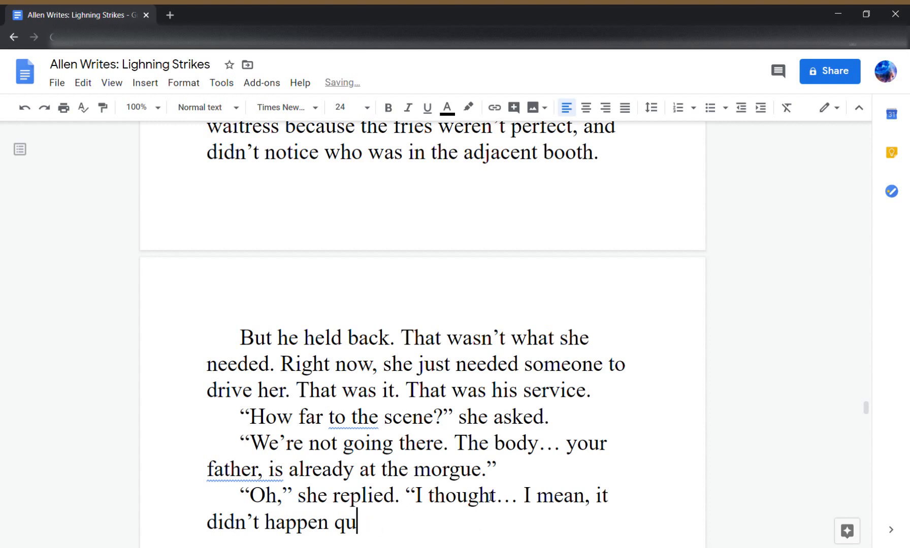
# - Finish her reply after "didn't happen" with "… it… why?" and start a new paragraph
pyautogui.write('... it... why?')
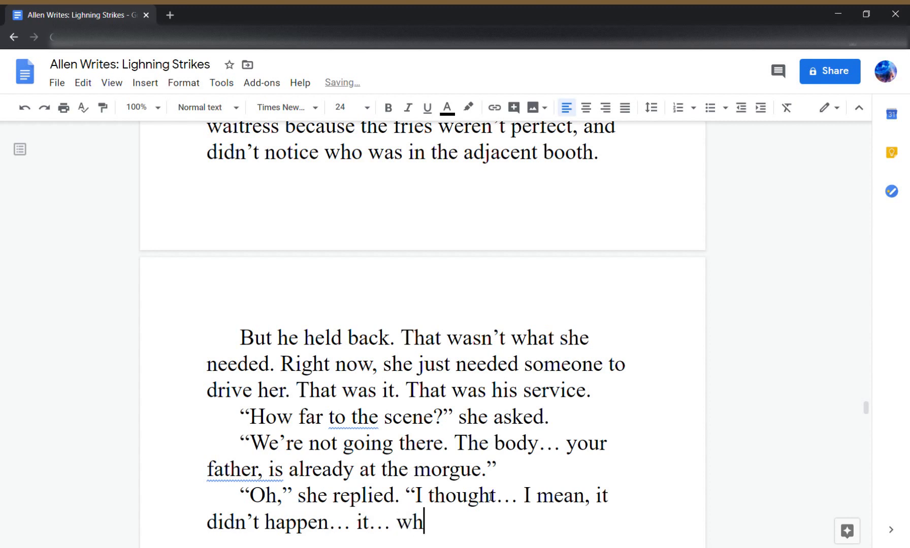
pyautogui.write('"')
pyautogui.press('Return')
# - Begin his answer in the new paragraph: "There was no point in keeping the body in the rain
pyautogui.write('"There')
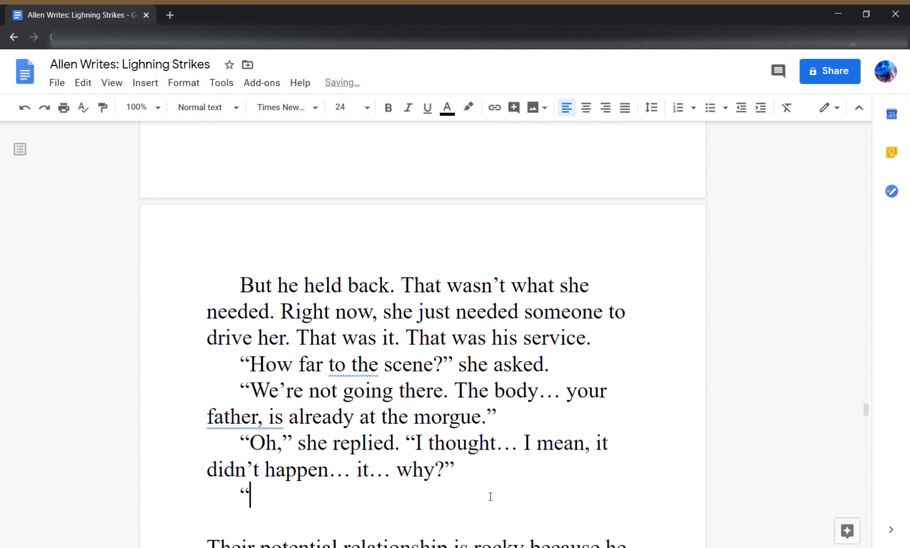
pyautogui.write(' was no')
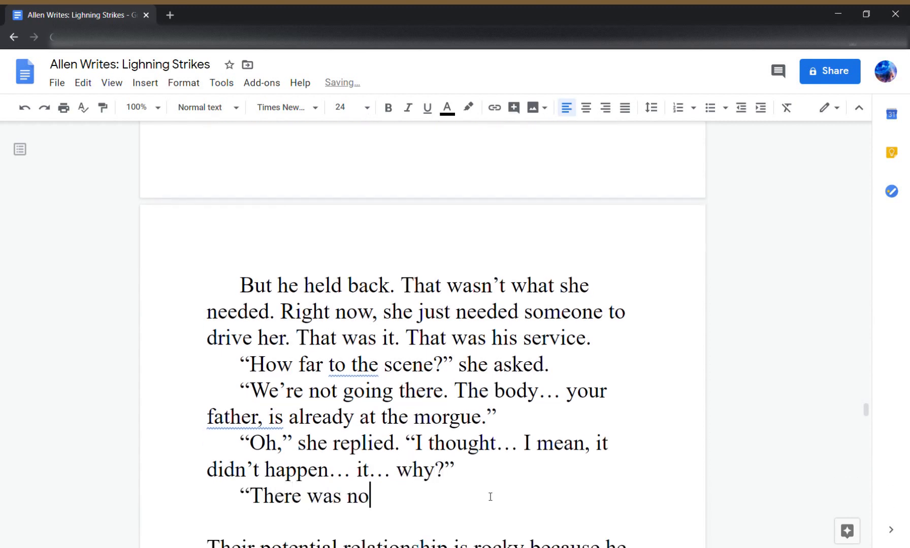
pyautogui.write(' point in ke')
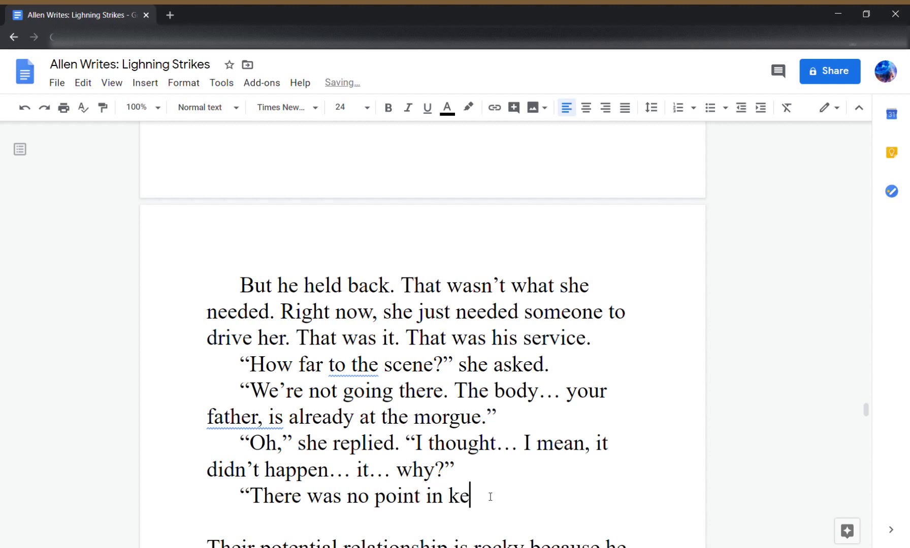
pyautogui.write('eping the ob')
pyautogui.press('BackSpace')
pyautogui.press('BackSpace')
pyautogui.write('bo')
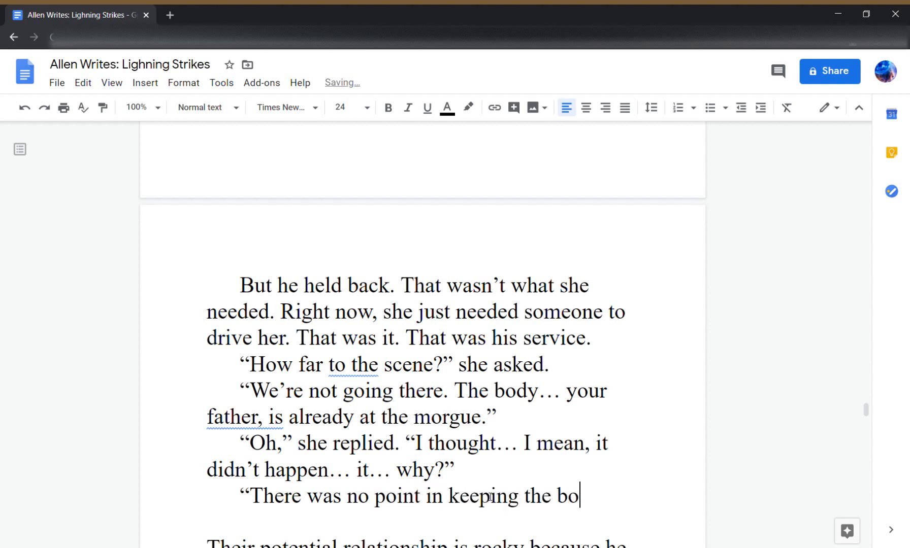
pyautogui.write('dy in the rain')
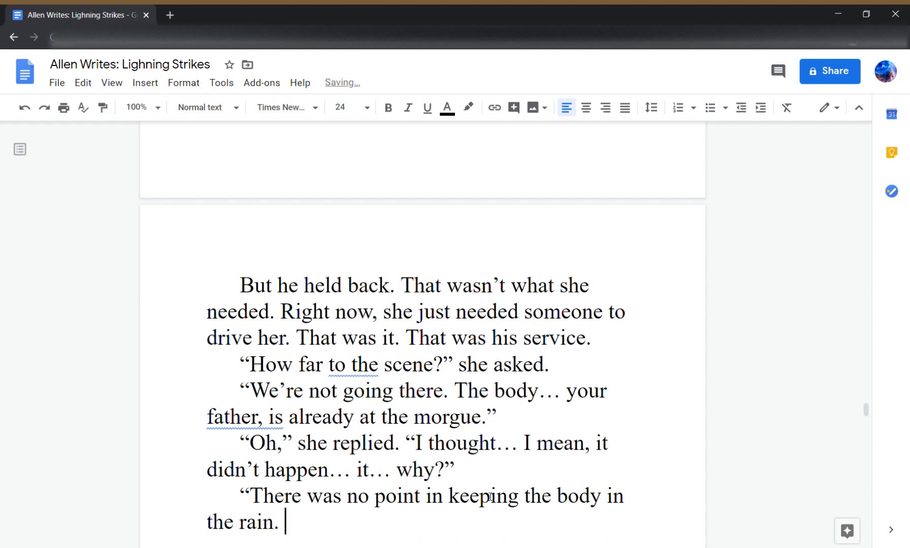
# - Continue his answer after "rain" with: . The deputy who found him said it was a lightning strike, clear as day
pyautogui.write('. The deputy who ')
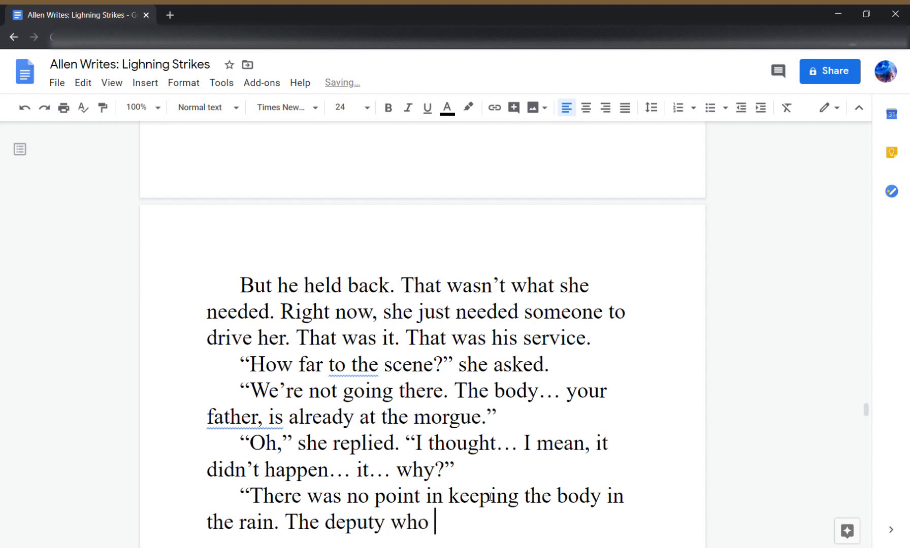
pyautogui.write('found him said ')
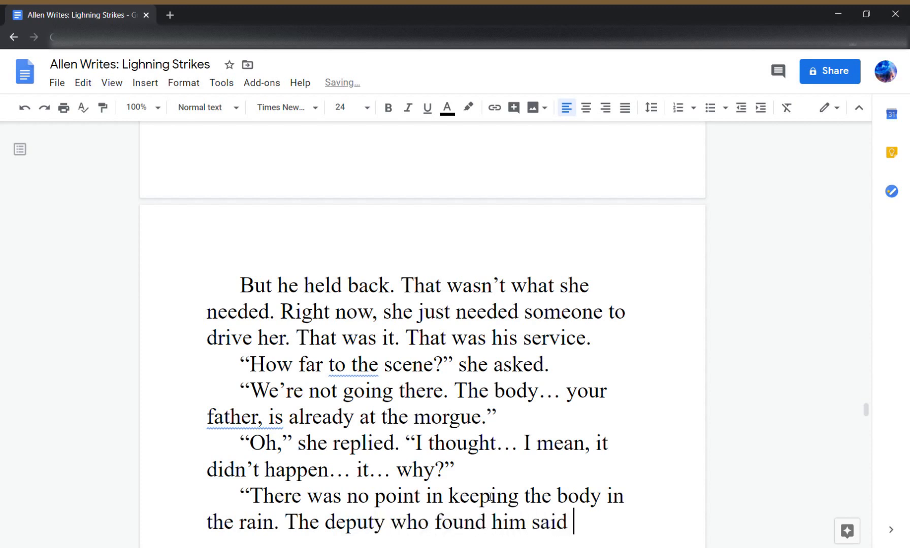
pyautogui.write('it was a lightni')
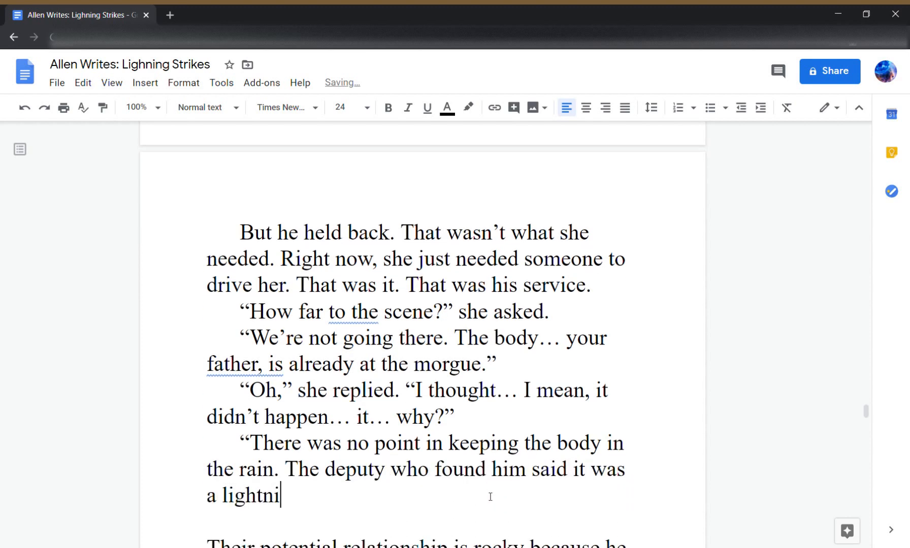
pyautogui.write('ng strike, clear a')
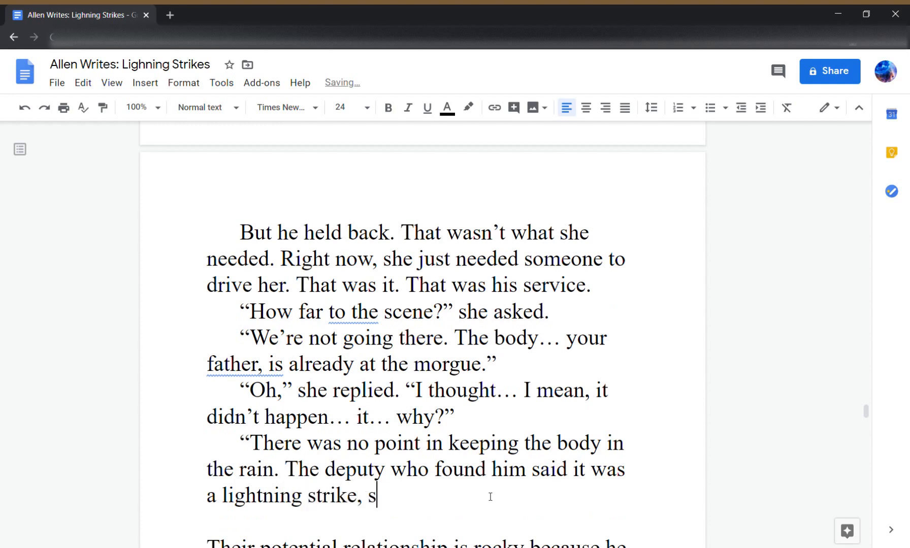
pyautogui.write('s day')
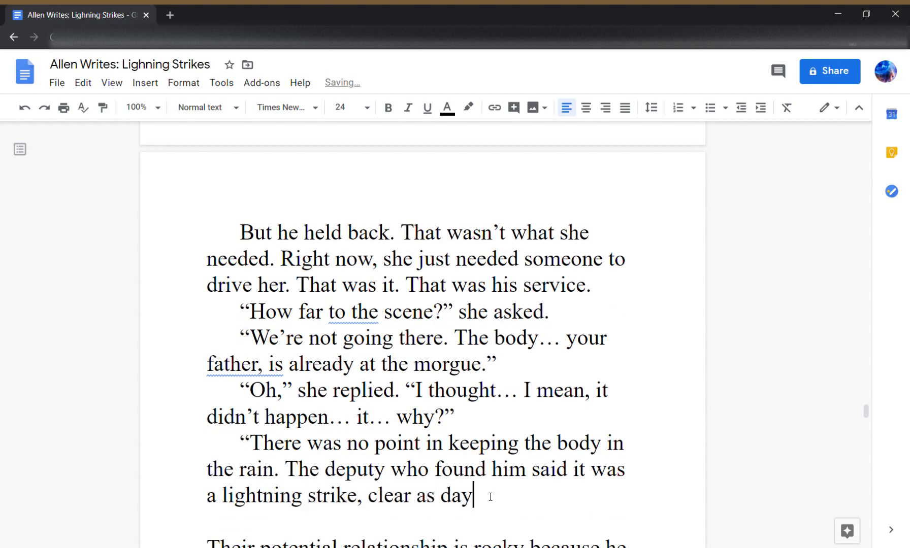
# - End his answer with: And when that's the case, there's no reason to go rounding up witnesses."
pyautogui.write('. And when that’s')
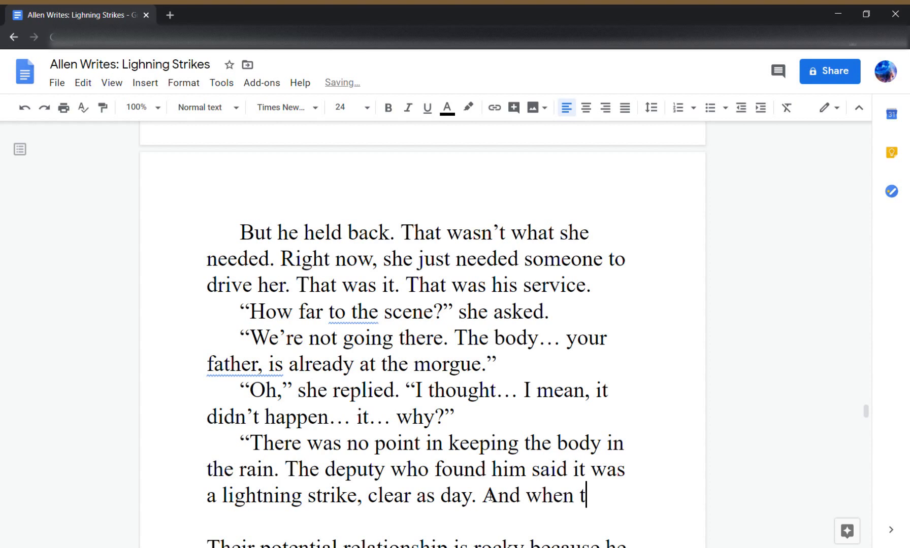
pyautogui.press('BackSpace')
pyautogui.write("'s the case, the")
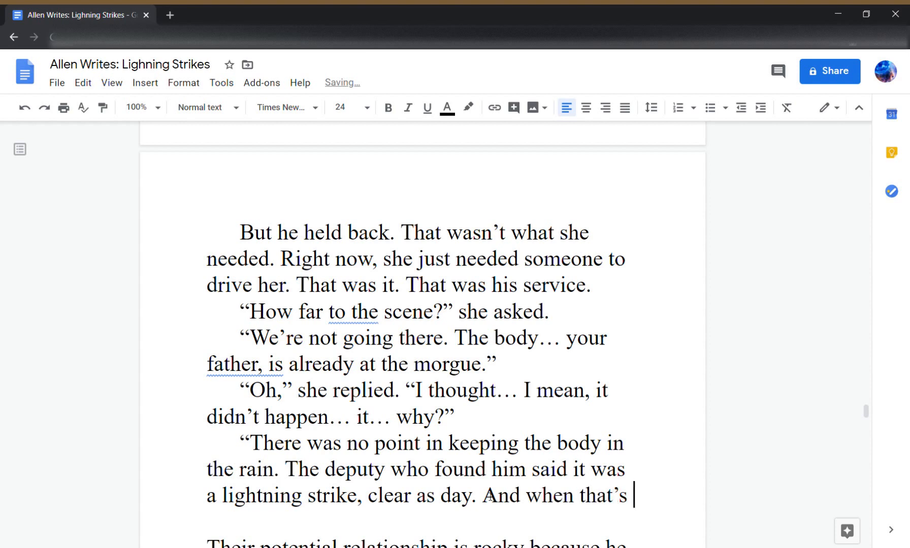
pyautogui.write("re's no reason ")
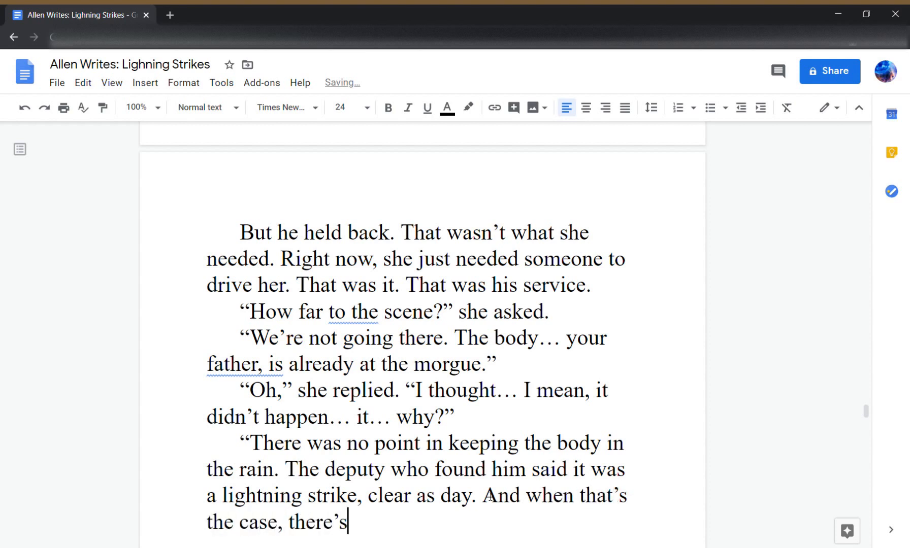
pyautogui.write('to go u')
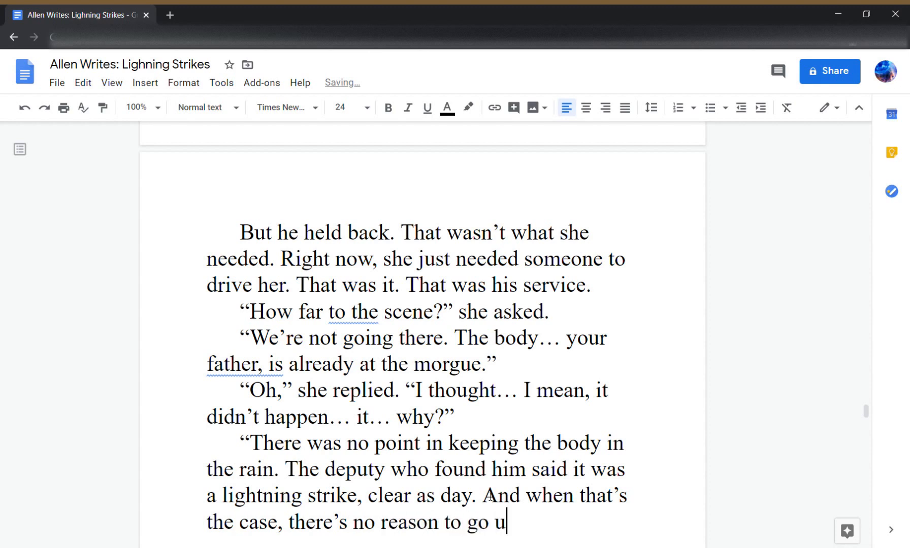
pyautogui.press('BackSpace')
pyautogui.write('rounding u')
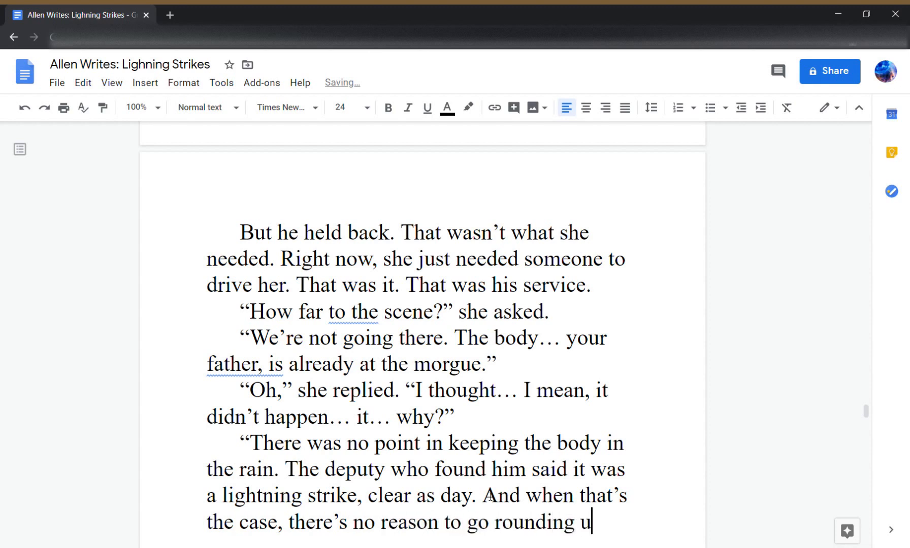
pyautogui.write('p witnesses.”')
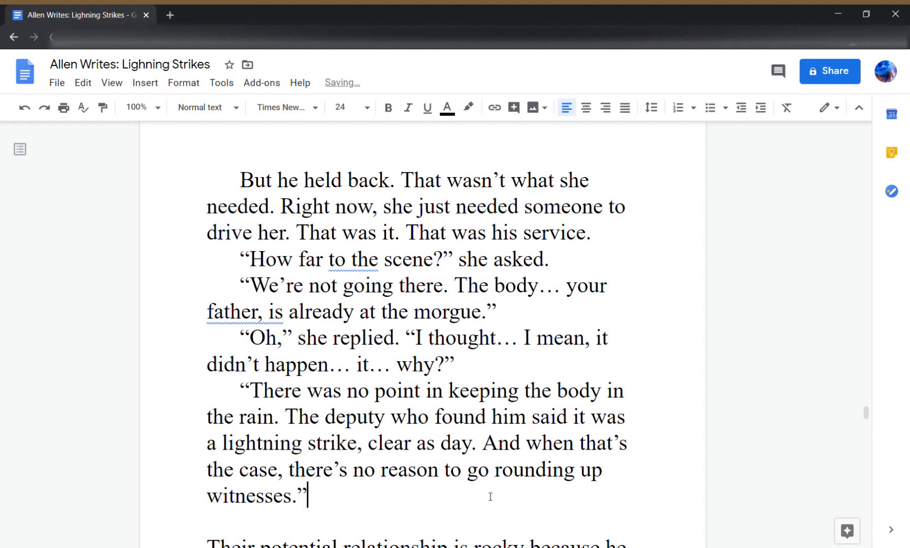
pyautogui.write('"')
# - Add her response as a new paragraph: "Yeah, guess not," she said and sank back into her seat
pyautogui.press('Return')
pyautogui.write('"Yeah, guess')
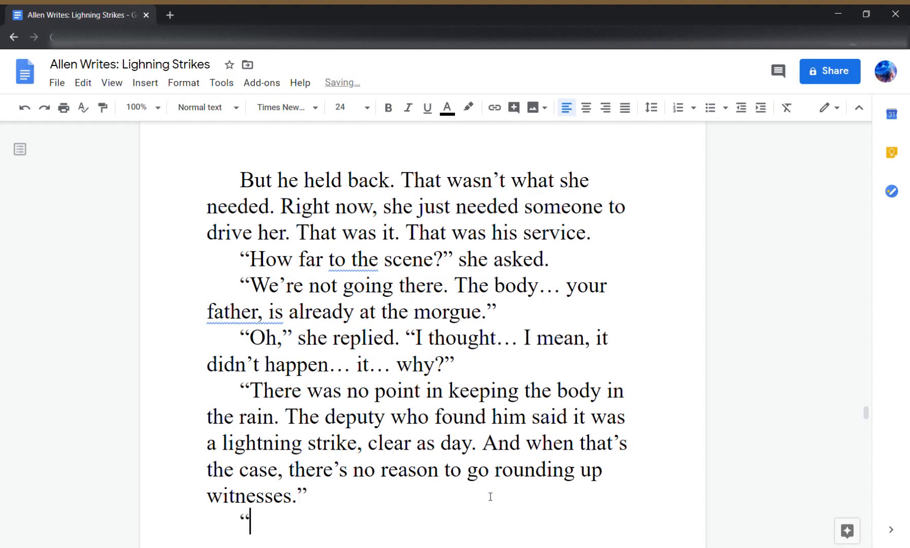
pyautogui.write(' n')
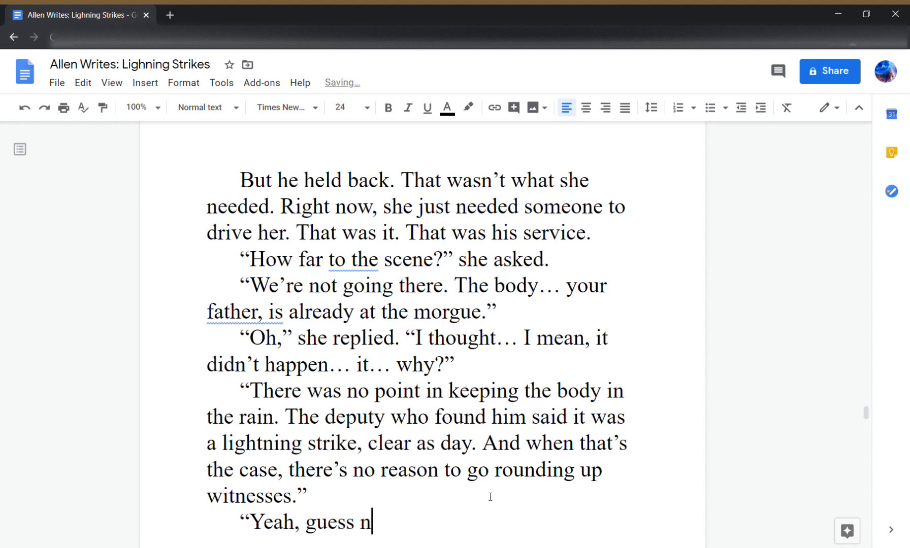
pyautogui.write('ot," she said and ')
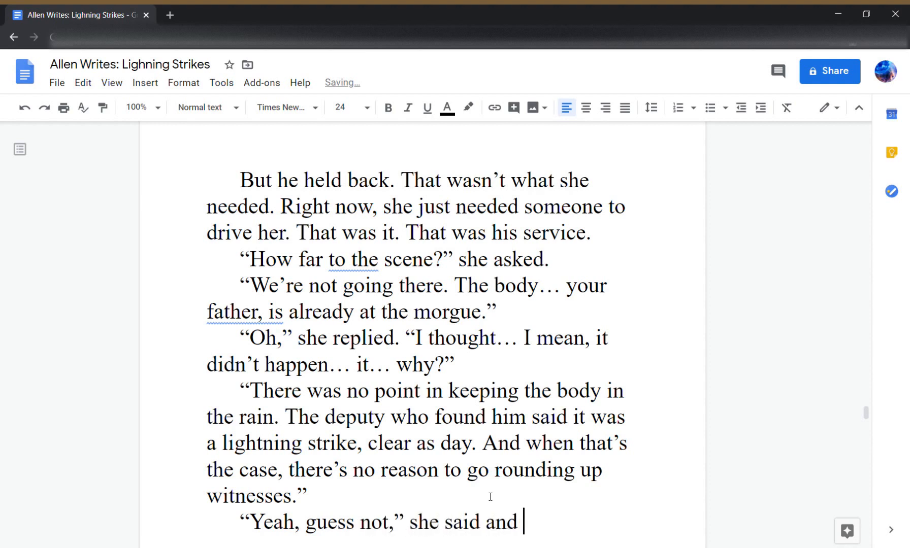
pyautogui.write('sank back')
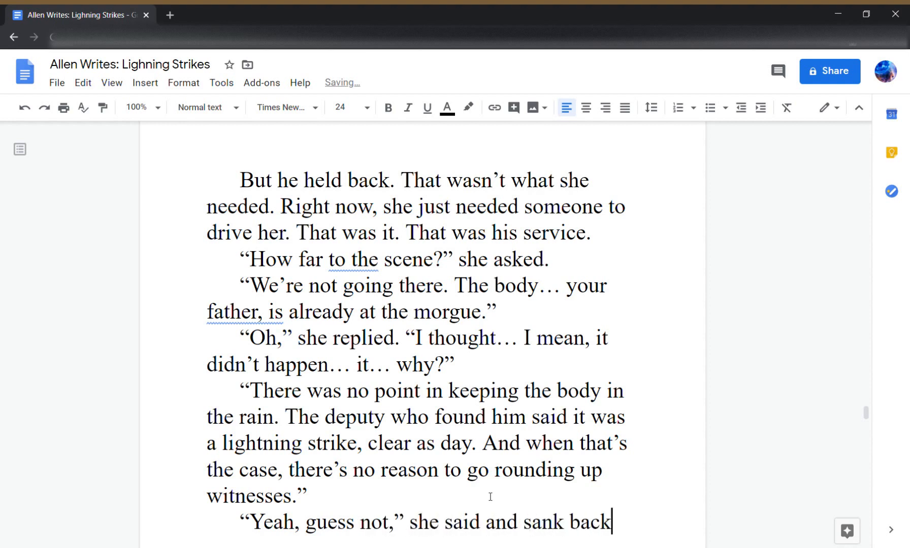
pyautogui.write(' into her ')
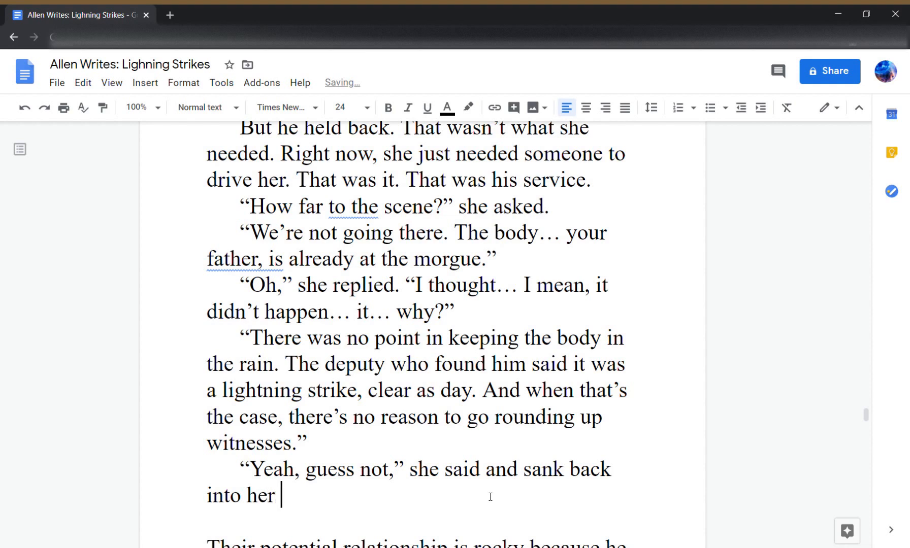
pyautogui.write('seat.')
pyautogui.press('Return')
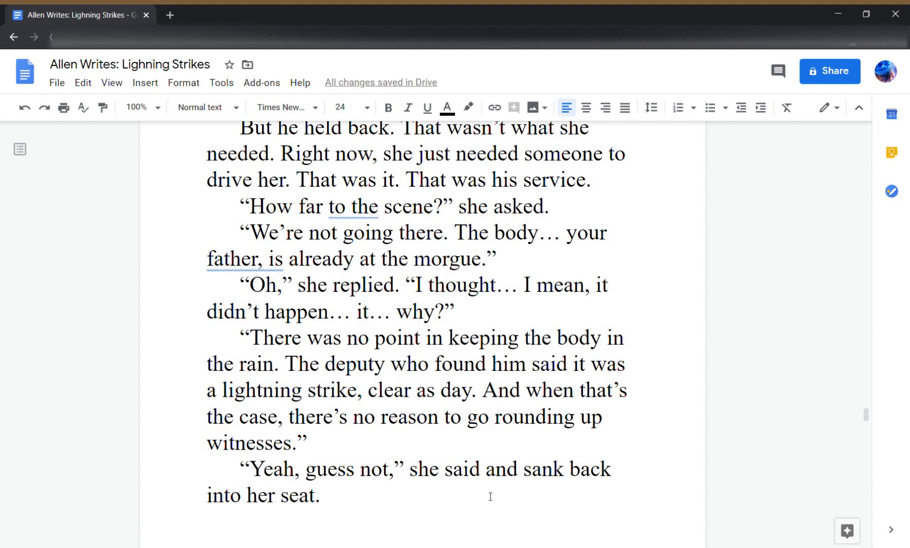
# - Extend her paragraph on the same line with "Thanks for putting up with me."
pyautogui.press('BackSpace')
pyautogui.write('"Thatnks f')
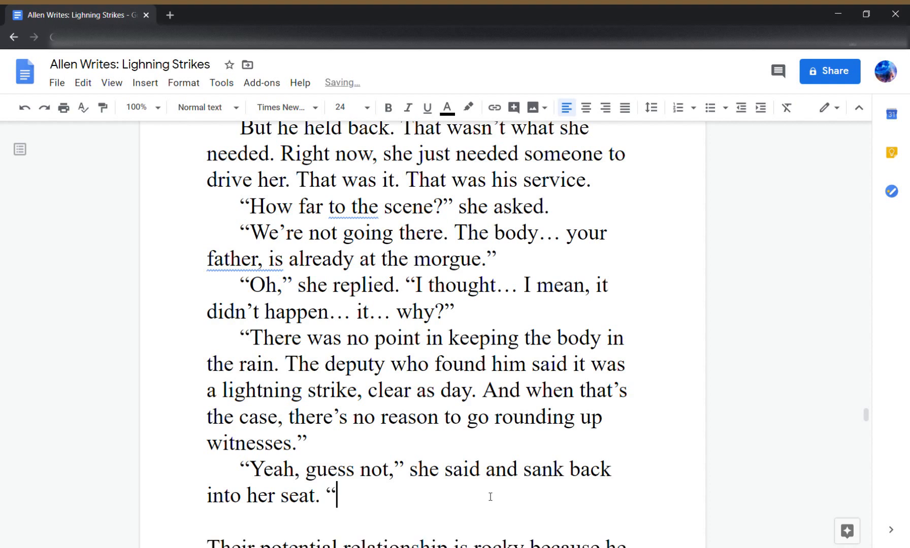
pyautogui.press('BackSpace')
pyautogui.press('BackSpace')
pyautogui.press('BackSpace')
pyautogui.press('BackSpace')
pyautogui.press('BackSpace')
pyautogui.press('BackSpace')
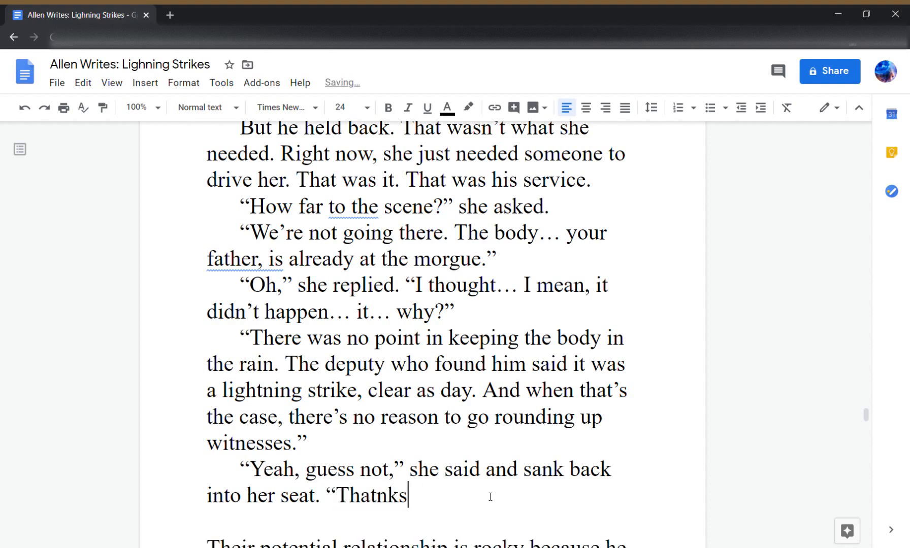
pyautogui.write('nks for ')
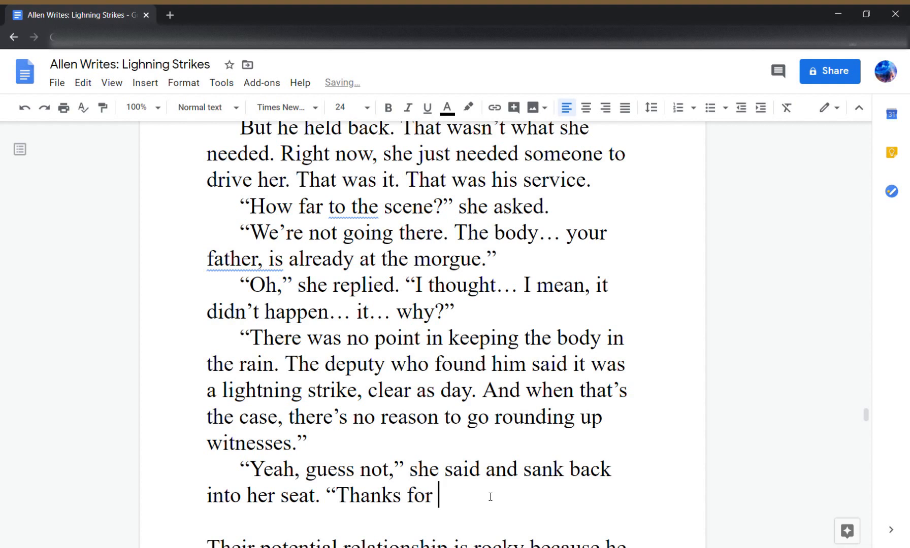
pyautogui.write('putting up wi')
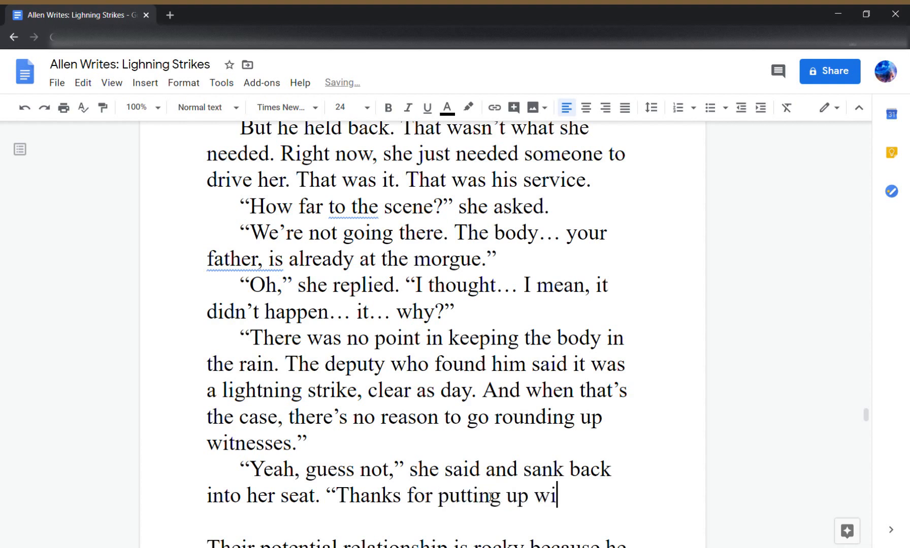
pyautogui.write('th me."')
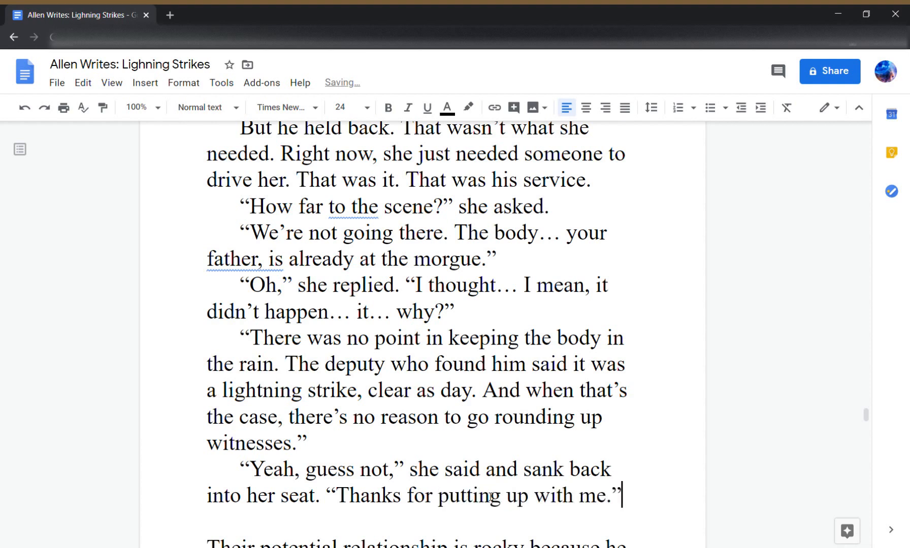
# - Start his reply as a new paragraph: "I was ordered," he said in a
pyautogui.press('Return')
pyautogui.write('"I ')
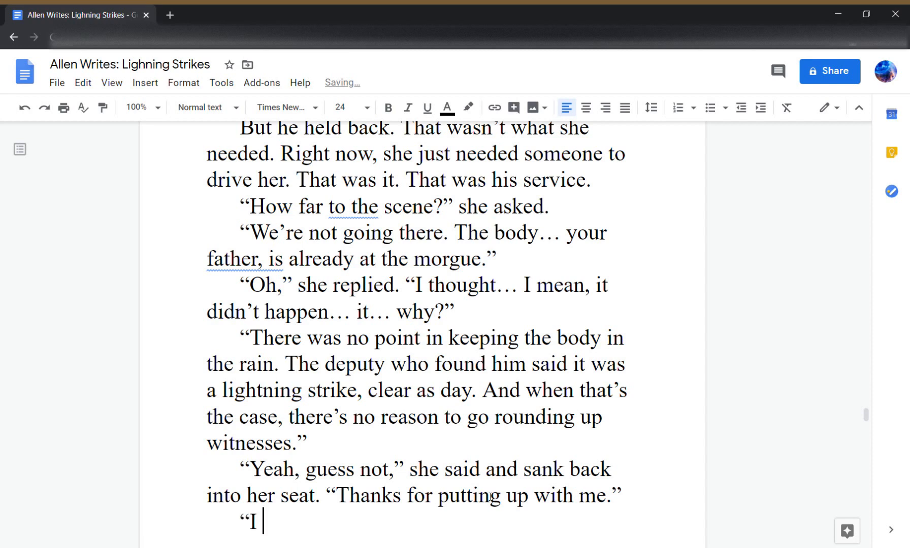
pyautogui.write('was orde')
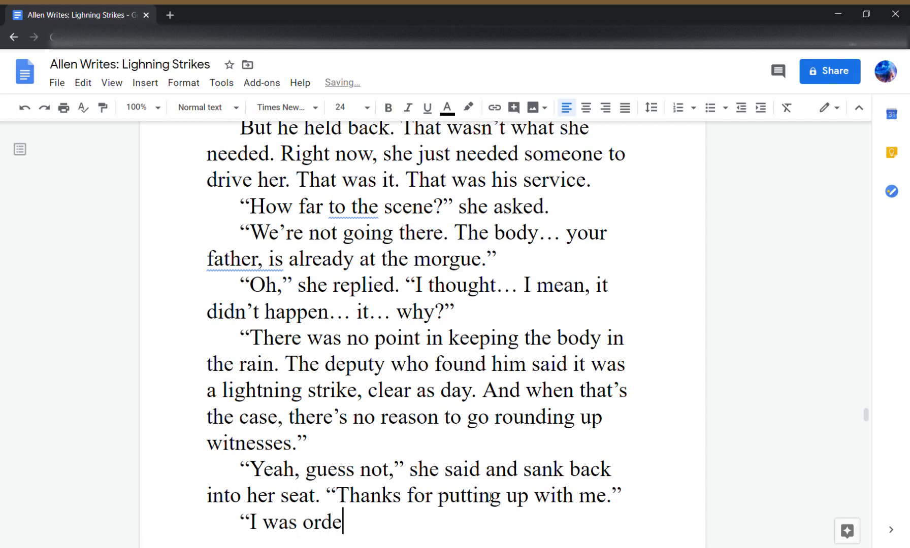
pyautogui.write('red.')
pyautogui.press('BackSpace')
pyautogui.write('," he ')
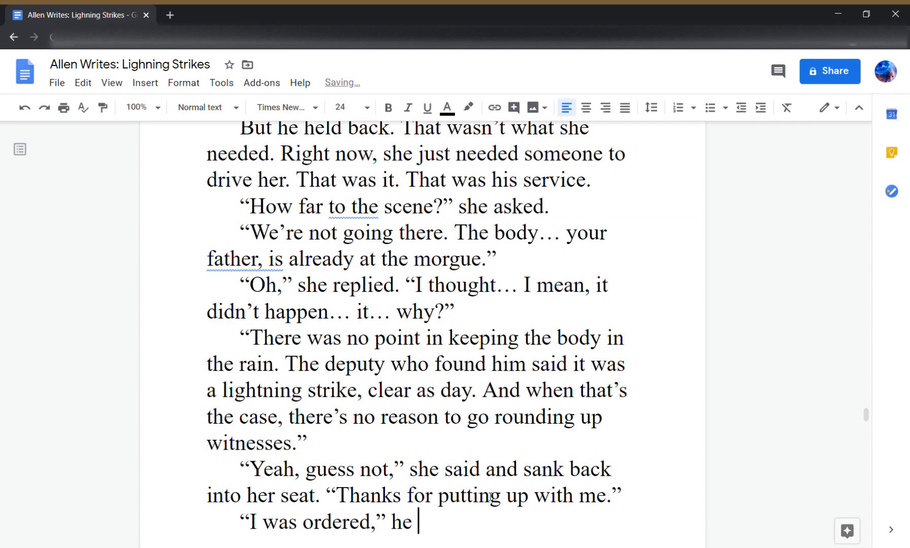
pyautogui.write('said')
pyautogui.write(' and')
pyautogui.press('BackSpace')
pyautogui.press('BackSpace')
pyautogui.press('BackSpace')
pyautogui.press('BackSpace')
pyautogui.write('in a ')
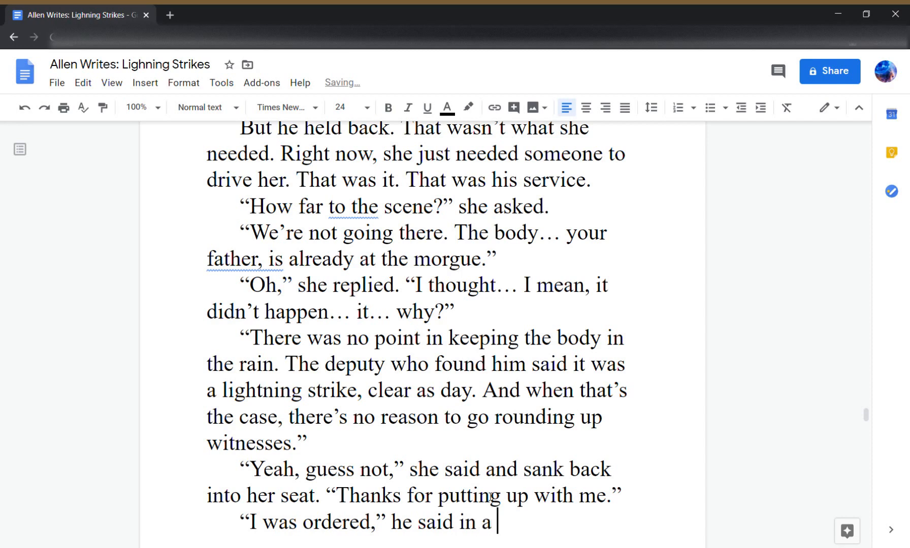
pyautogui.write('flat to')
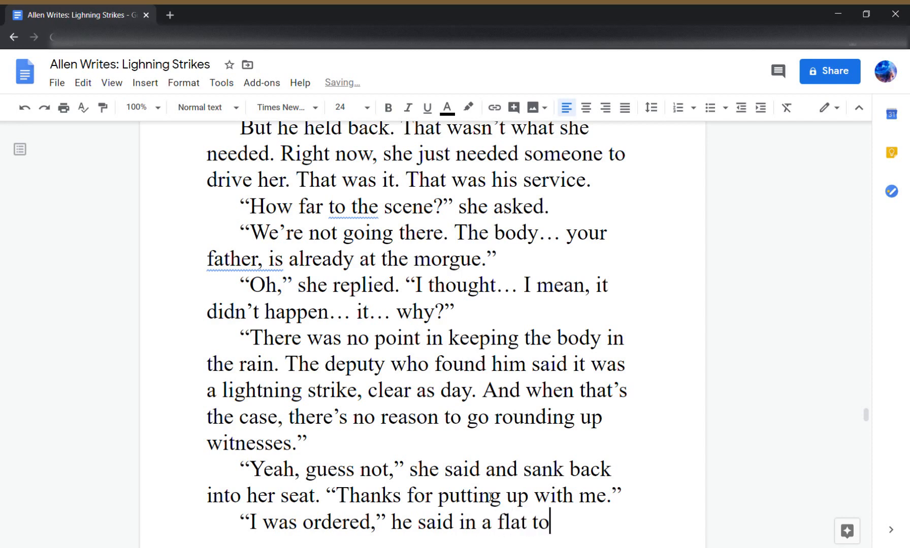
pyautogui.press('BackSpace')
pyautogui.press('BackSpace')
pyautogui.press('BackSpace')
pyautogui.press('BackSpace')
pyautogui.press('BackSpace')
pyautogui.press('BackSpace')
pyautogui.press('BackSpace')
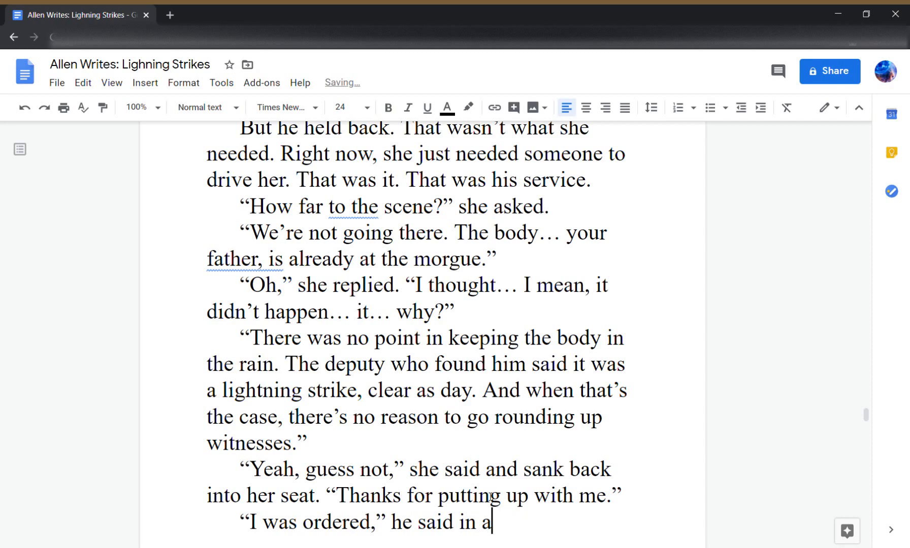
# - Finish the sentence of his reply with "wry tone he used for other officers."
pyautogui.write('wry t')
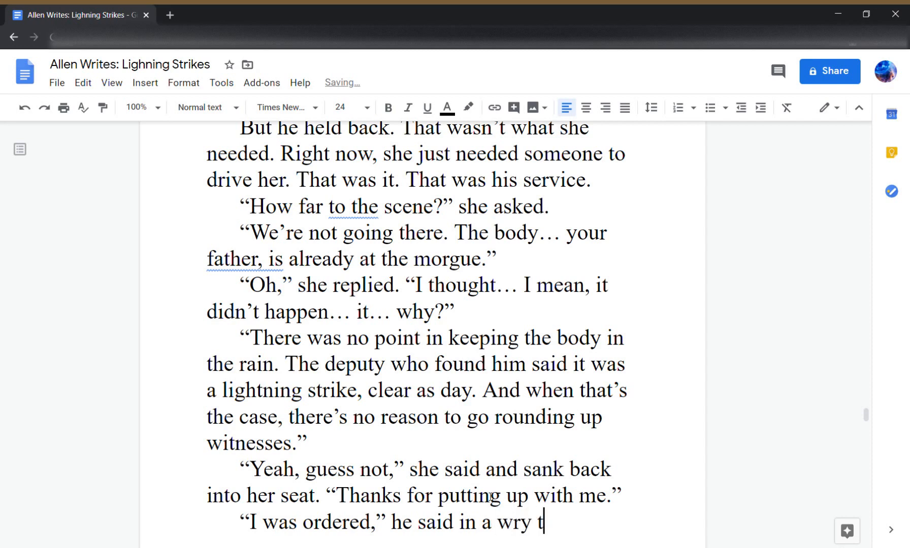
pyautogui.write('one he used for')
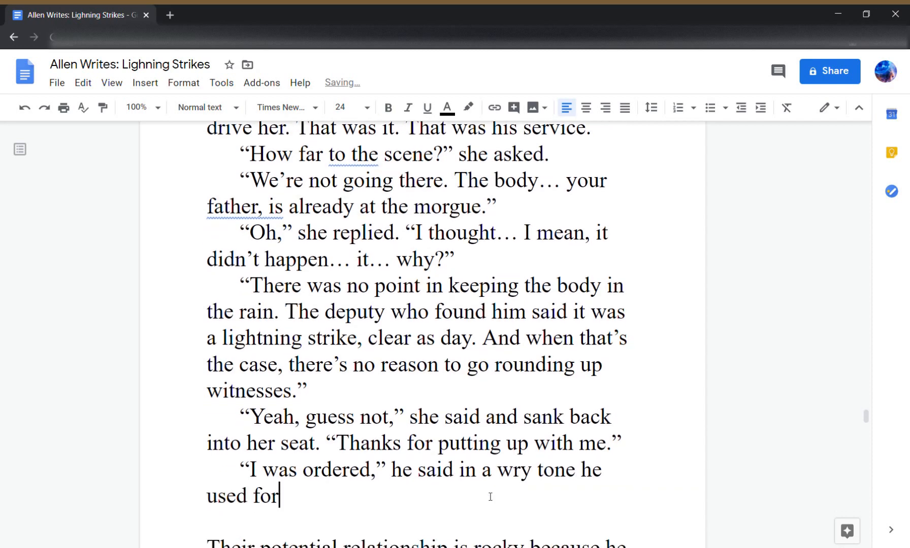
pyautogui.write(' other officers.')
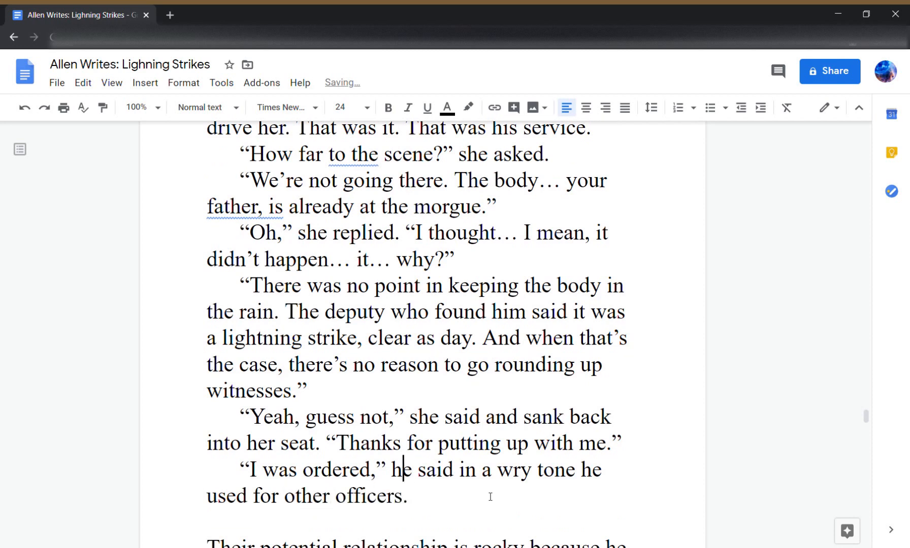
# - Reword his quoted reply, replacing "was ordered" with "had orders"
pyautogui.press('BackSpace')
pyautogui.press('BackSpace')
pyautogui.press('BackSpace')
pyautogui.press('BackSpace')
pyautogui.press('BackSpace')
pyautogui.press('BackSpace')
pyautogui.press('BackSpace')
pyautogui.press('BackSpace')
pyautogui.press('BackSpace')
pyautogui.press('BackSpace')
pyautogui.press('BackSpace')
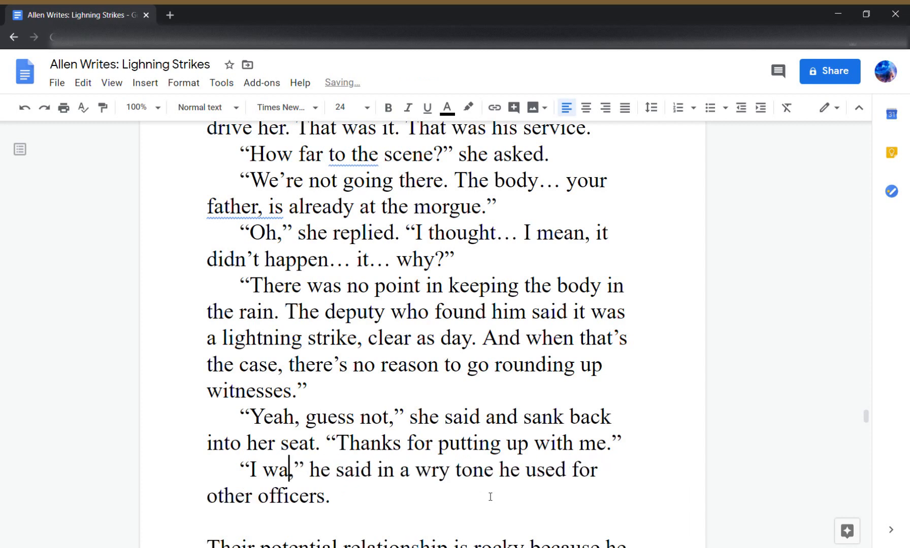
pyautogui.write('had orders')
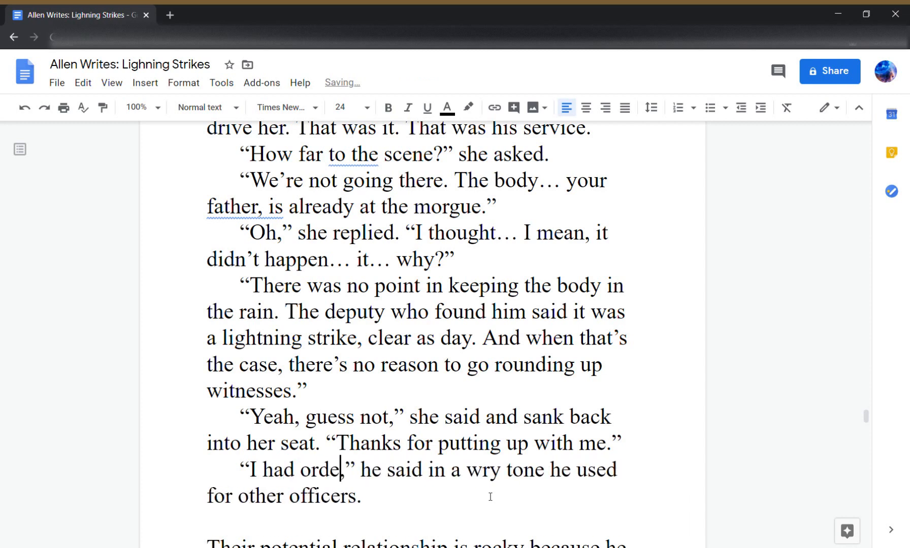
# - Start a new paragraph after his reply: She got the joke, and even if she didn't laugh,
pyautogui.press('Down')
pyautogui.press('End')
pyautogui.press('Return')
pyautogui.write('S')
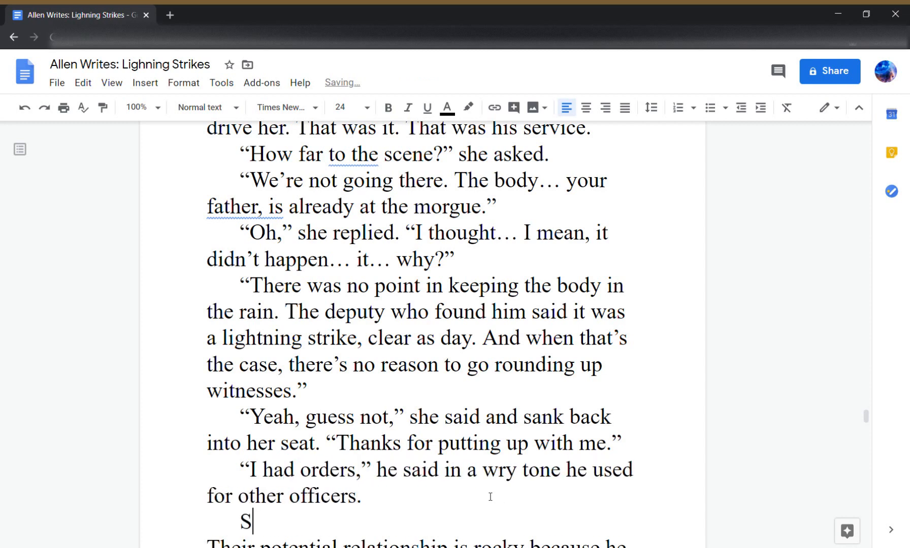
pyautogui.write('he got the job')
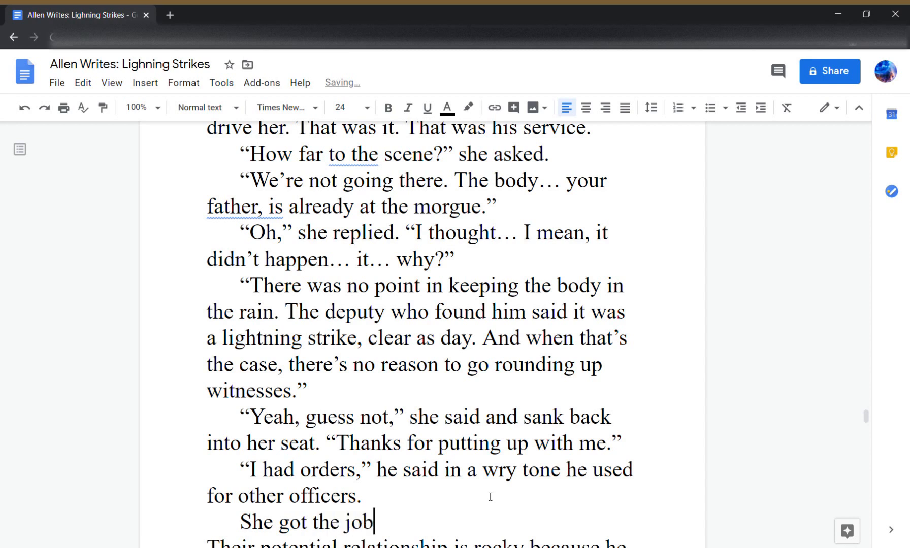
pyautogui.press('BackSpace')
pyautogui.write('ke, and ')
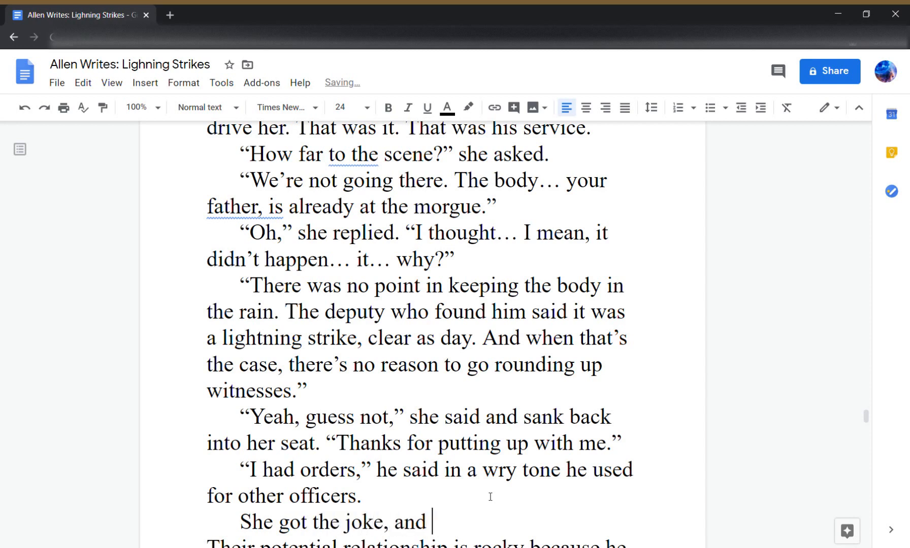
pyautogui.write("even if she didn't laugh,")
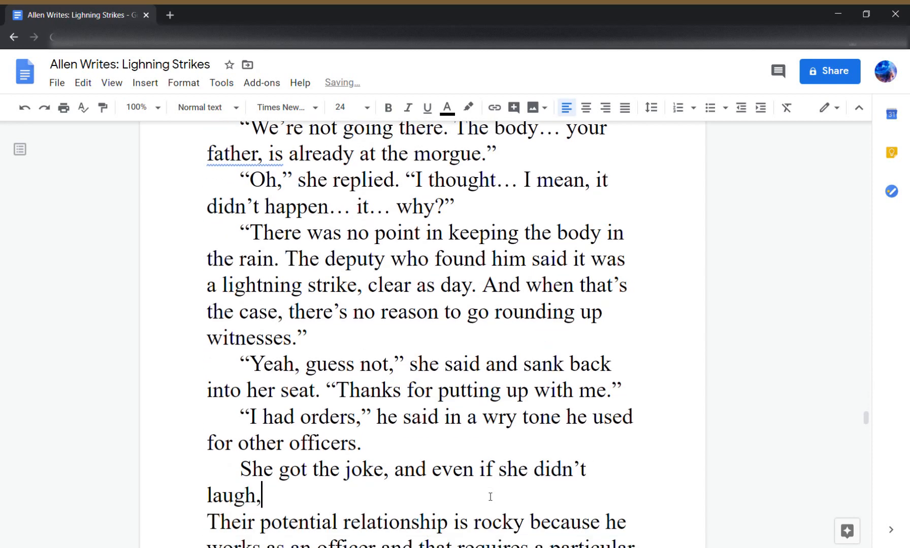
# - Complete the sentence about her reaction with "he thought he saw a trace of a smile."
pyautogui.write(' he th')
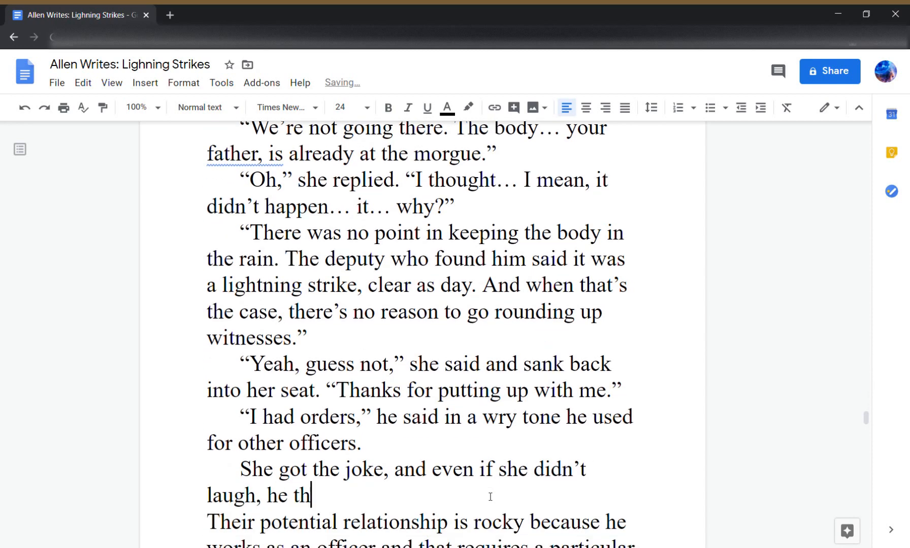
pyautogui.write('ought he saw ')
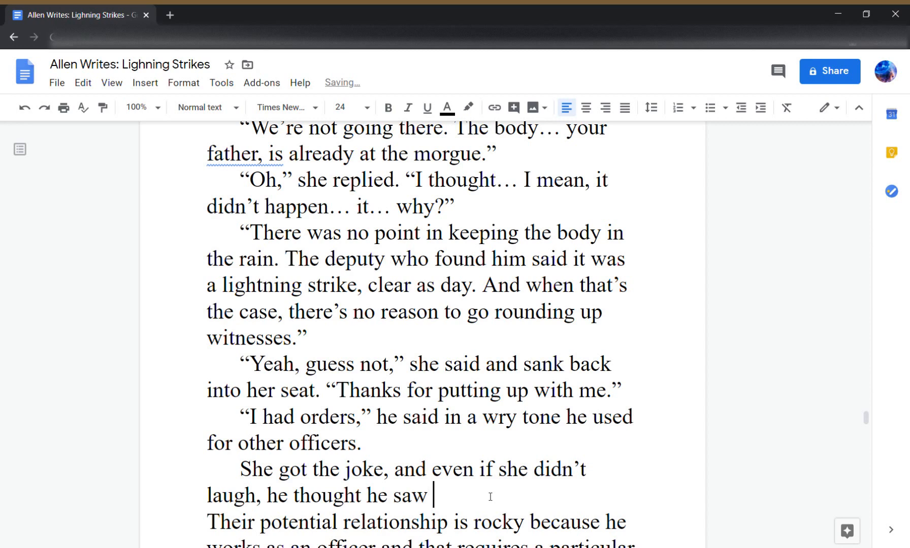
pyautogui.write('a trace ofa sm')
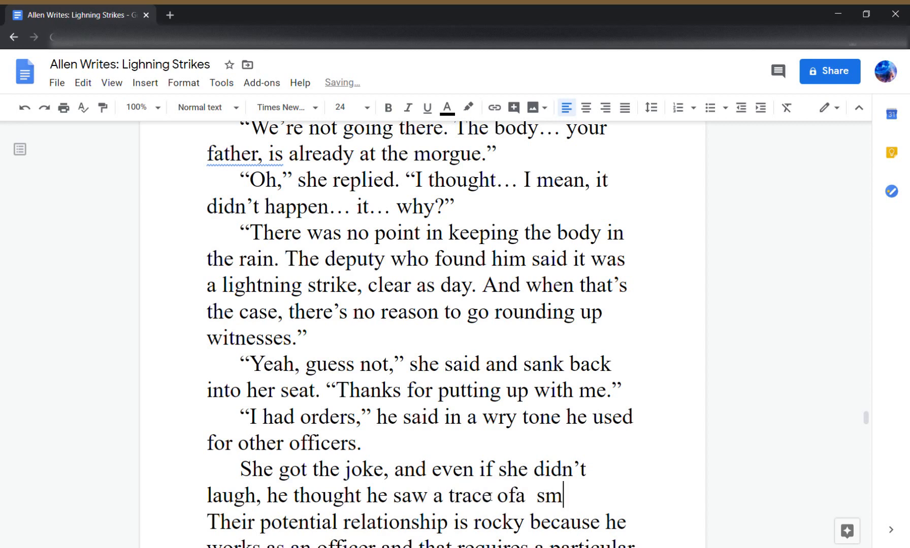
pyautogui.press('BackSpace')
pyautogui.press('BackSpace')
pyautogui.press('BackSpace')
pyautogui.write('a')
pyautogui.press('BackSpace')
pyautogui.press('BackSpace')
pyautogui.press('BackSpace')
pyautogui.write('a smile.')
# - Insert a page break after the smile sentence and add an indented "Chapter 2" heading with blank lines below it
pyautogui.press('Return')
pyautogui.press('Return')
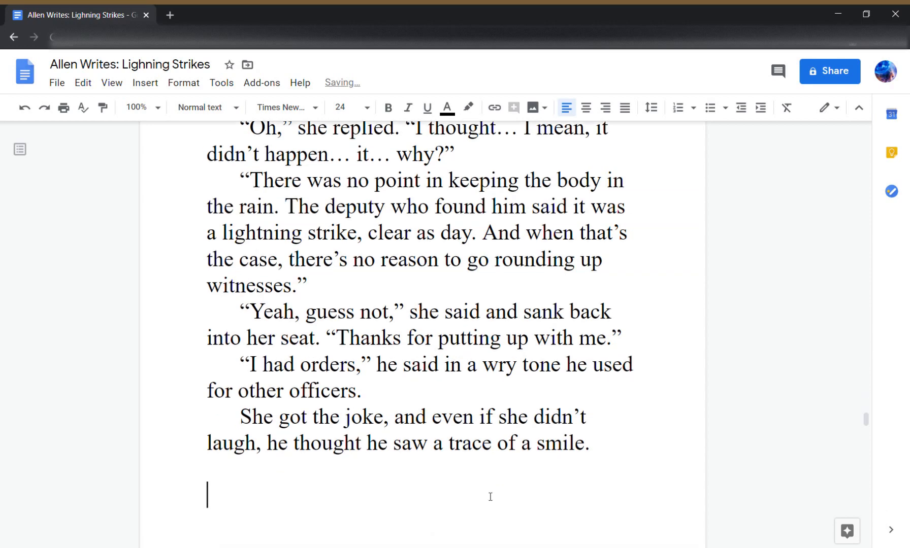
pyautogui.hotkey('ctrl', 'Return')
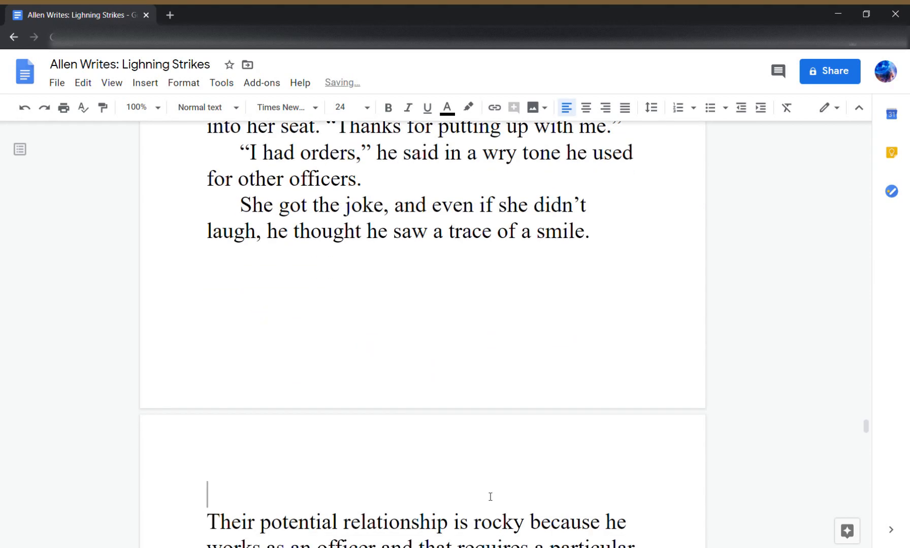
pyautogui.press('Return')
pyautogui.press('Tab')
pyautogui.write('Chapter 2')
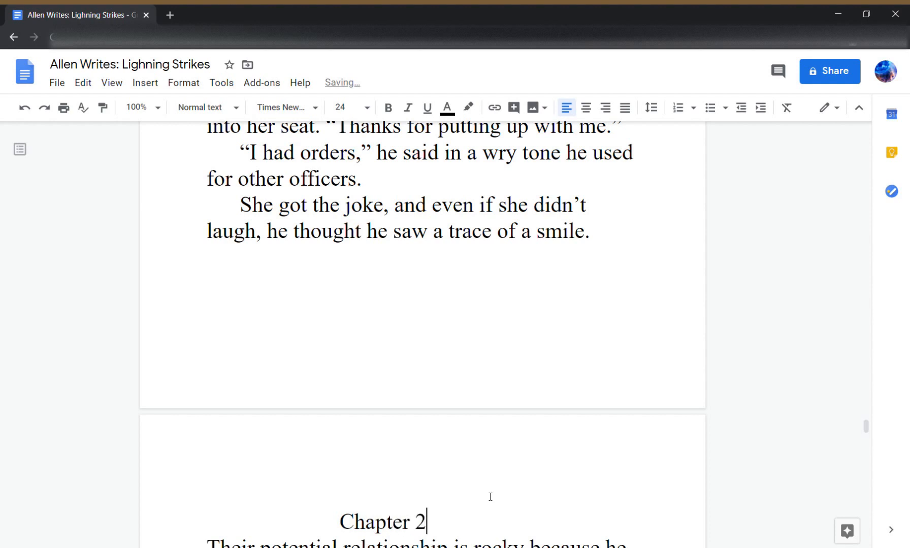
pyautogui.press('Return')
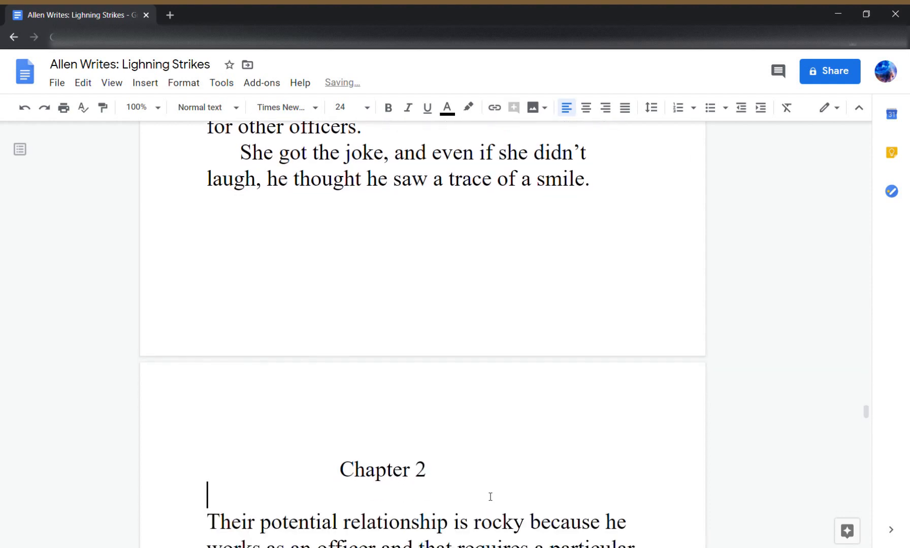
pyautogui.press('Return')
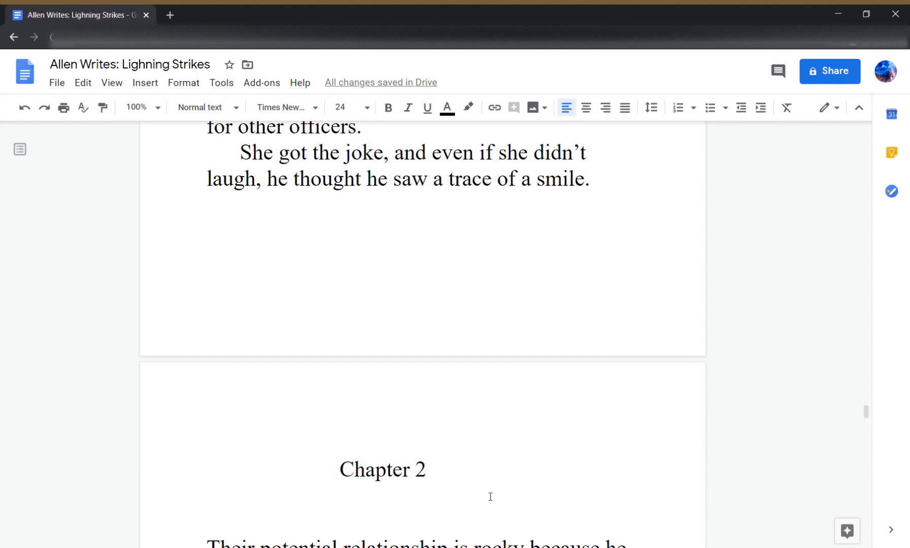
# - Review the planning notes below the chapter for the genre ideas, Kelli, her father, the will and the plot threads
pyautogui.scroll(-20, 490, 496)
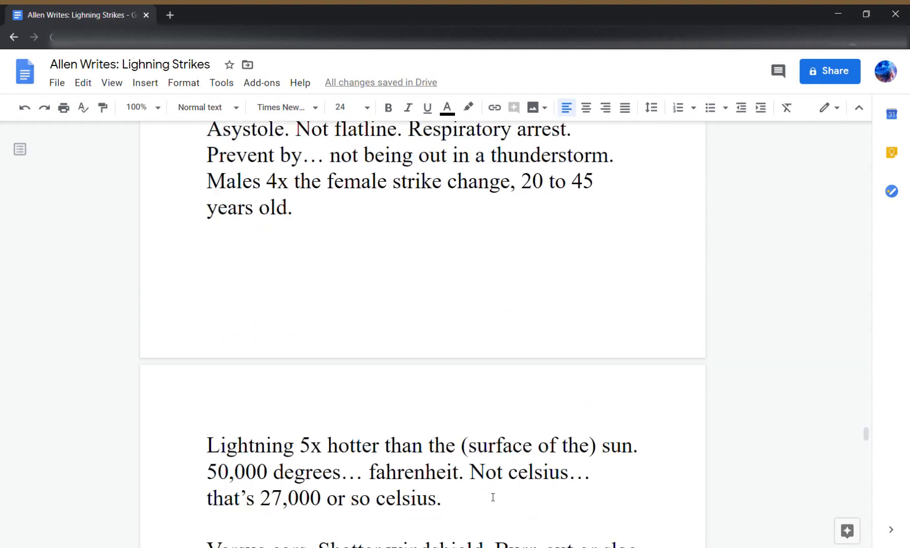
pyautogui.scroll(-15, 593, 528)
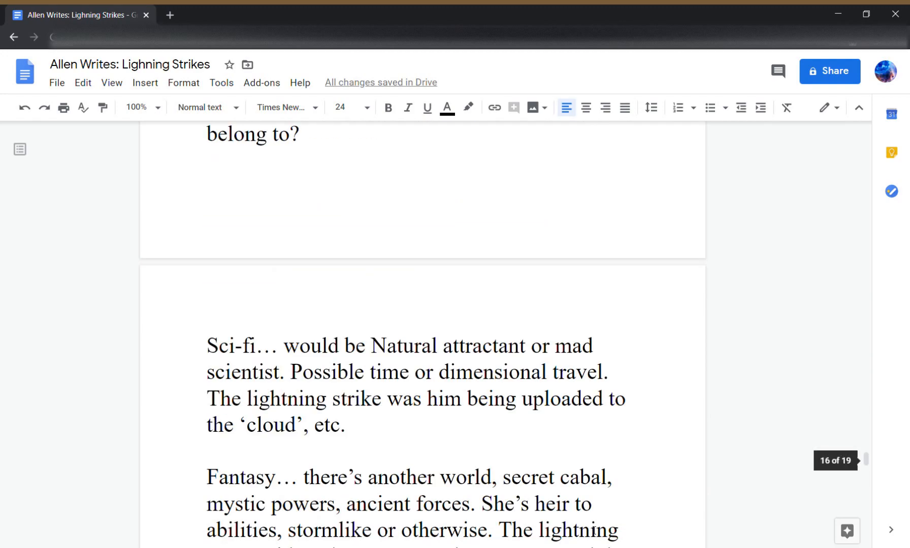
pyautogui.scroll(-15, 594, 531)
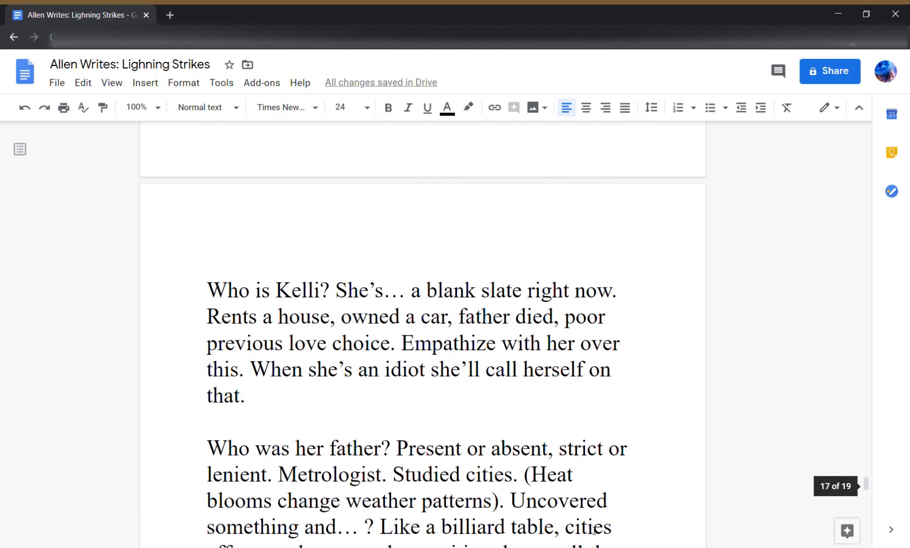
pyautogui.scroll(-15, 594, 531)
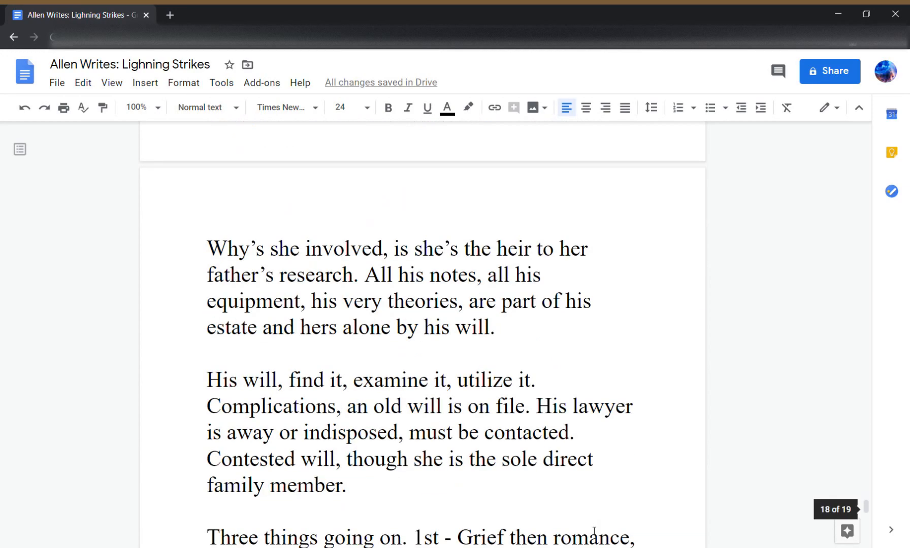
pyautogui.scroll(-7, 592, 531)
pyautogui.scroll(-8, 594, 531)
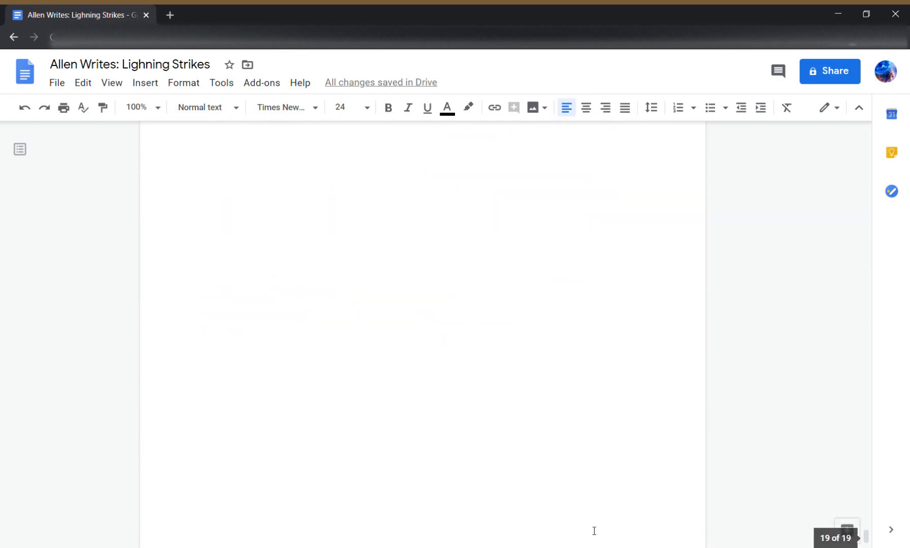
pyautogui.scroll(8, 594, 531)
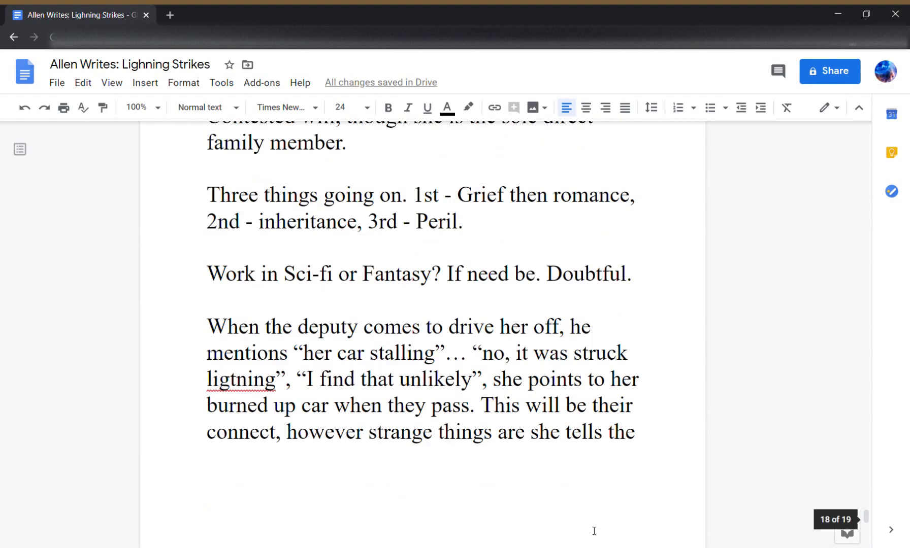
pyautogui.scroll(6, 594, 531)
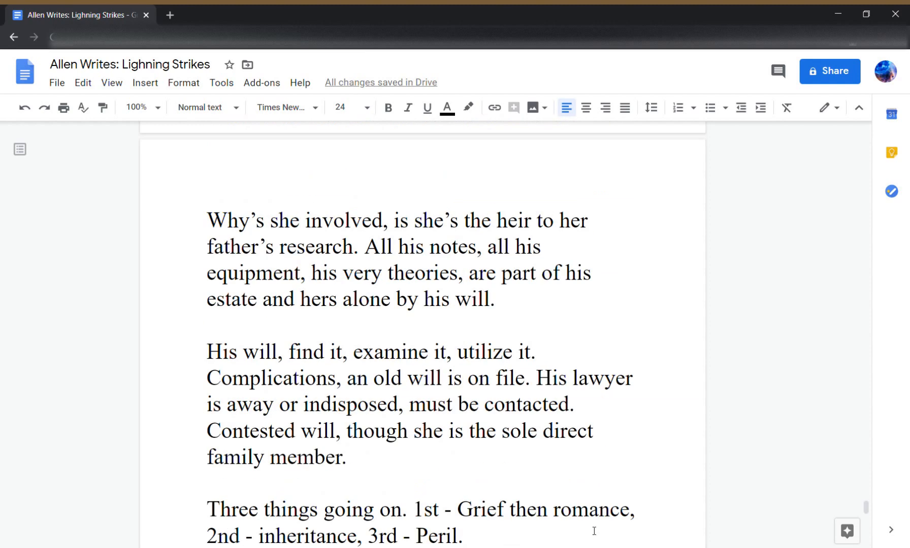
pyautogui.scroll(10, 594, 531)
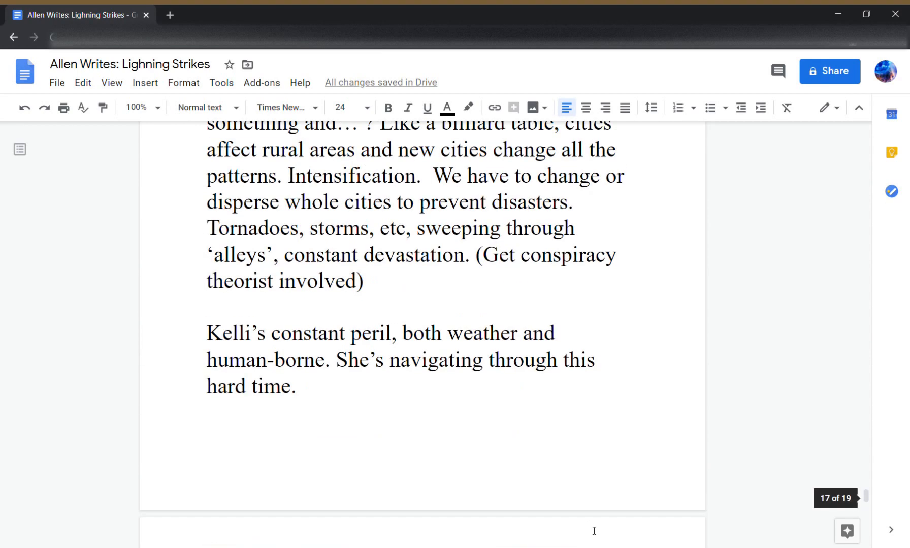
pyautogui.scroll(4, 594, 531)
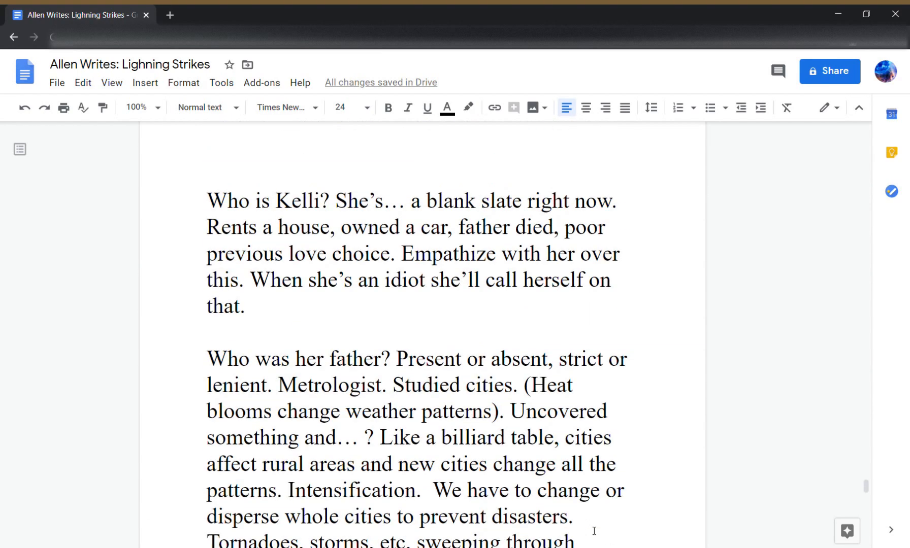
pyautogui.scroll(-3, 594, 531)
pyautogui.scroll(5, 594, 531)
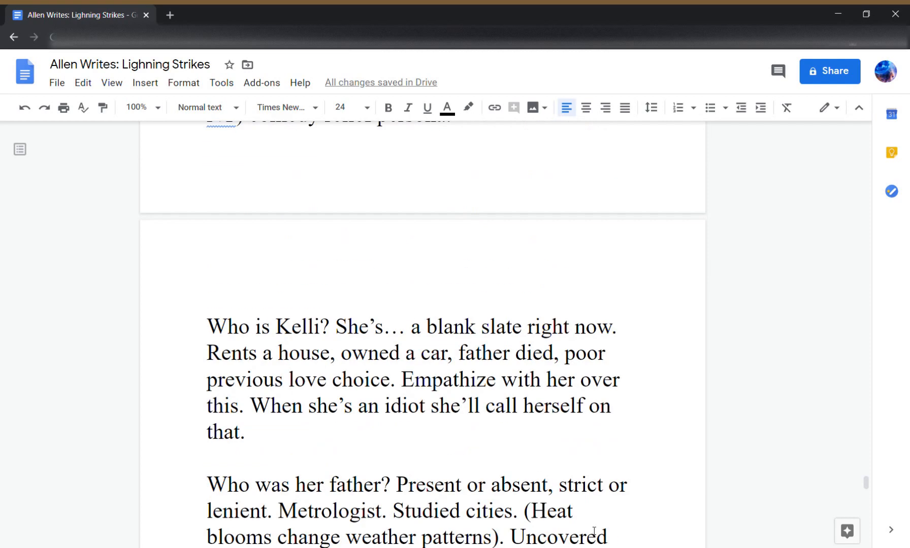
pyautogui.scroll(1, 594, 531)
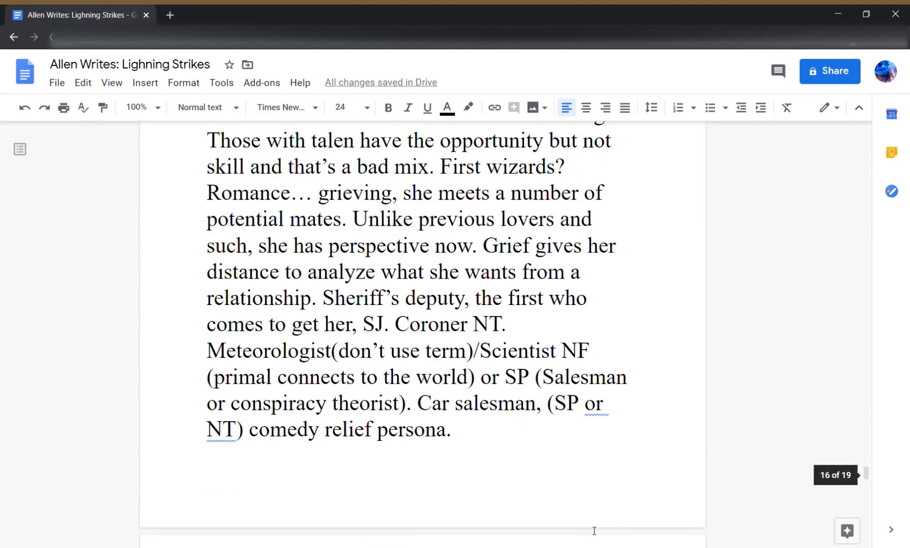
# - Examine the romance notes on the coroner and the meteorologist/scientist as potential mates
pyautogui.click(511, 325)
pyautogui.moveTo(507, 326); pyautogui.dragTo(401, 328)
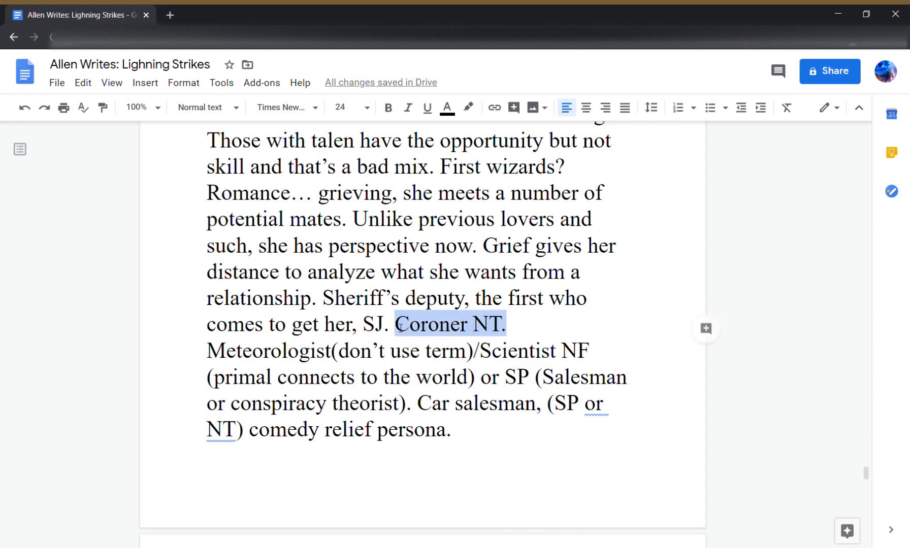
pyautogui.moveTo(308, 377); pyautogui.dragTo(309, 350)
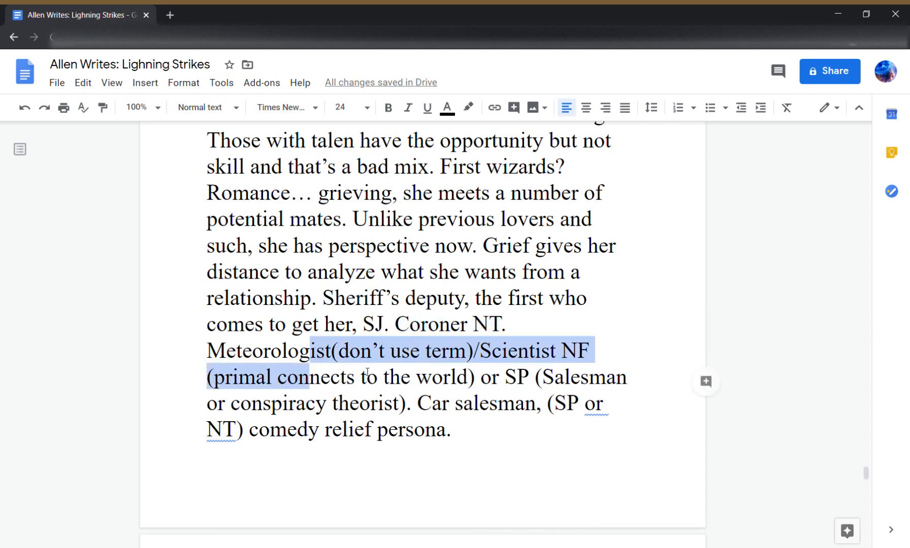
pyautogui.click(401, 377)
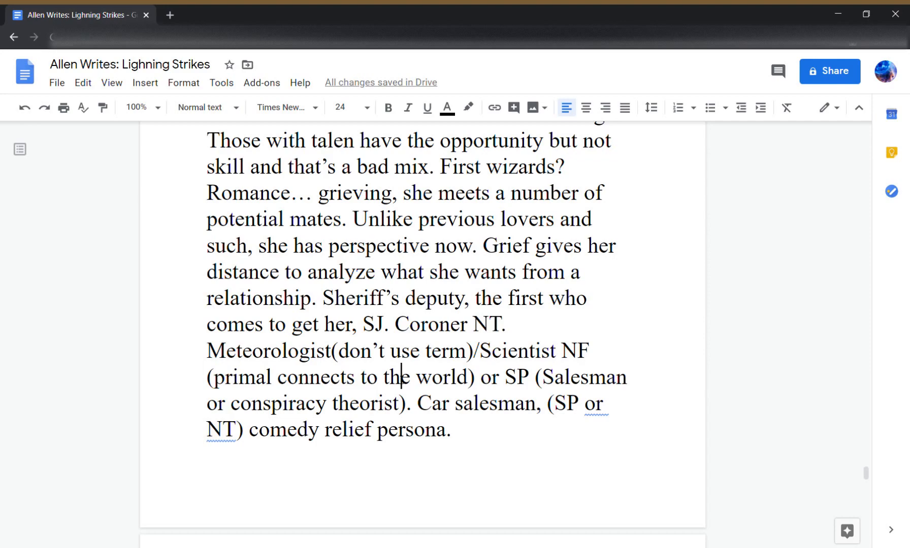
pyautogui.scroll(1, 401, 378)
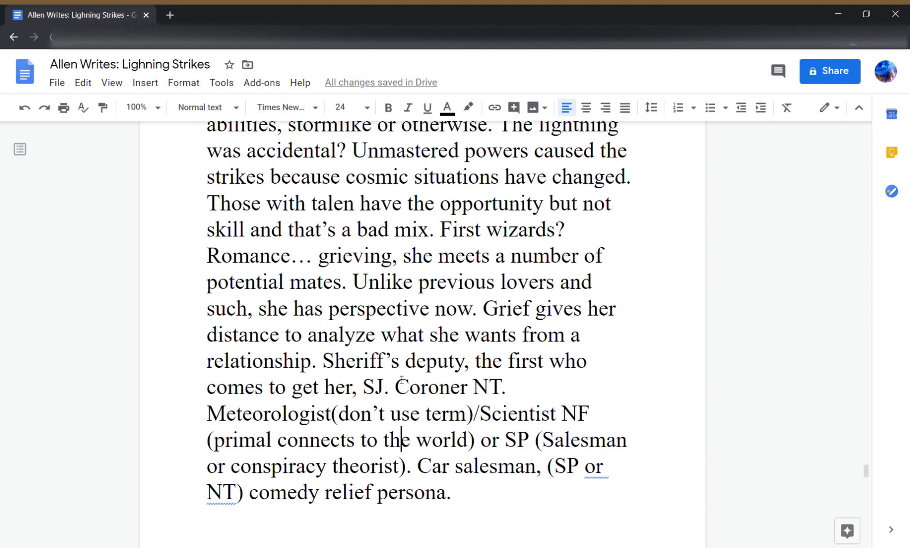
# - Return to the start of the new chapter and place the text cursor at the end of the "Chapter 2" heading
pyautogui.scroll(20, 401, 380)
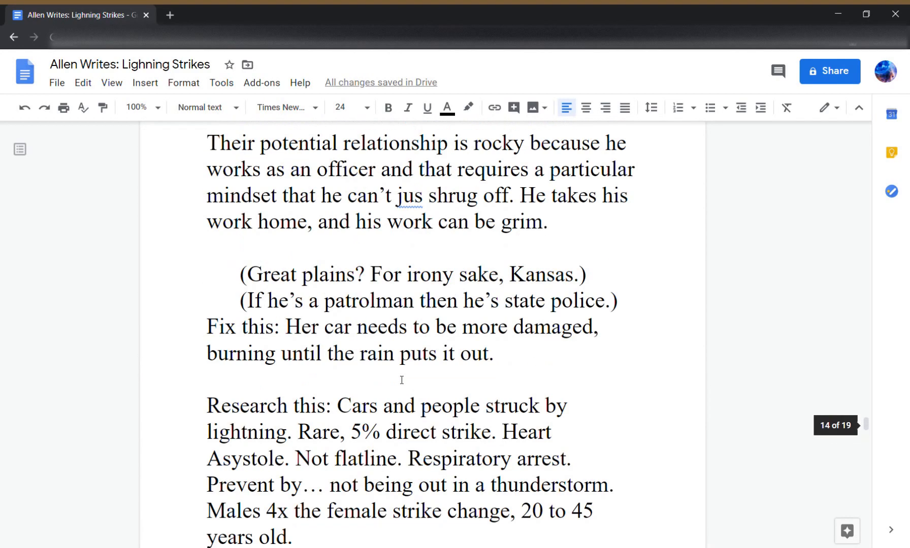
pyautogui.scroll(10, 401, 380)
pyautogui.scroll(-8, 401, 379)
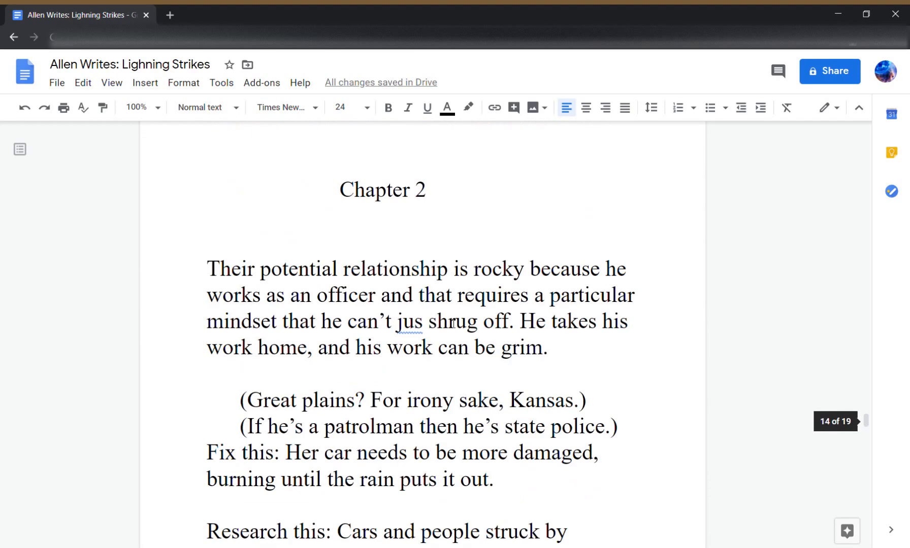
pyautogui.click(462, 204)
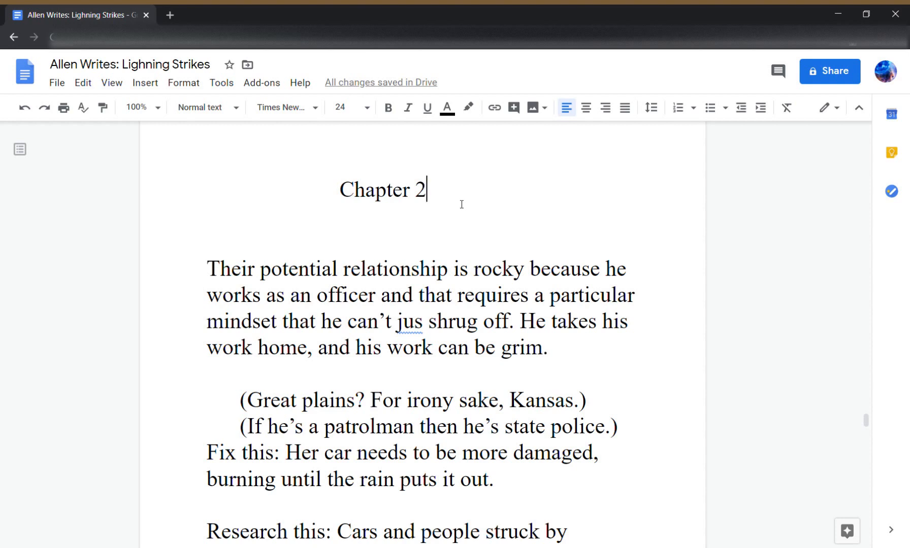
# - Start an indented paragraph below the "Chapter 2" heading reading "Kelli saw the morgue coming a long way off"
pyautogui.press('Return')
pyautogui.press('Return')
pyautogui.press('Tab')
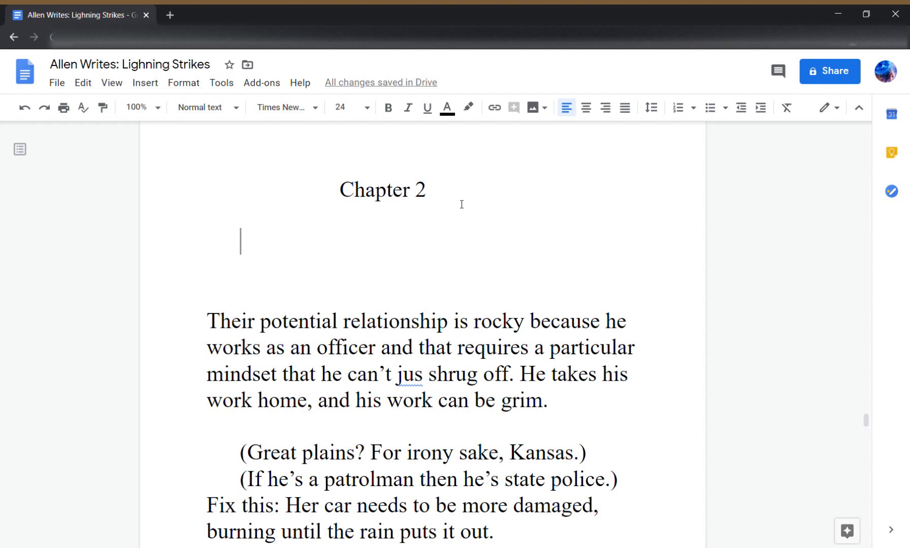
pyautogui.write('Kelli')
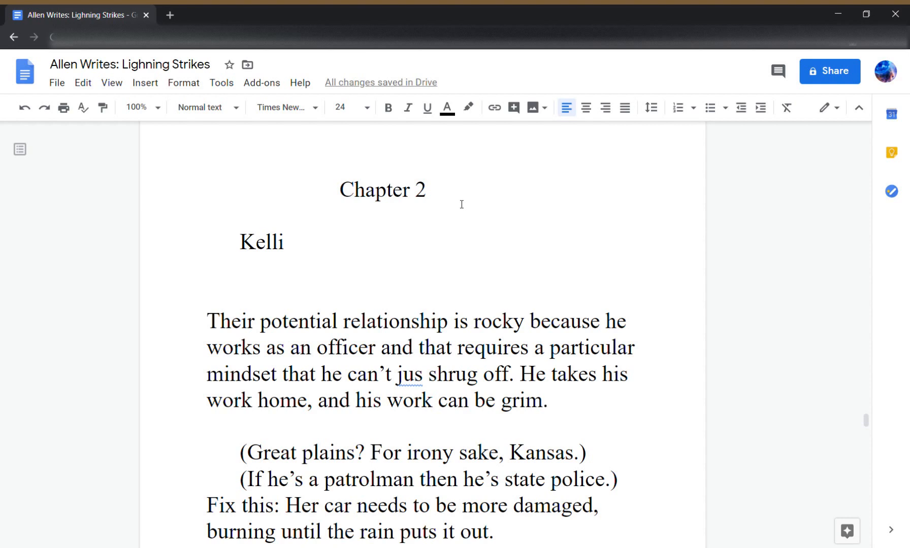
pyautogui.write(' saw the')
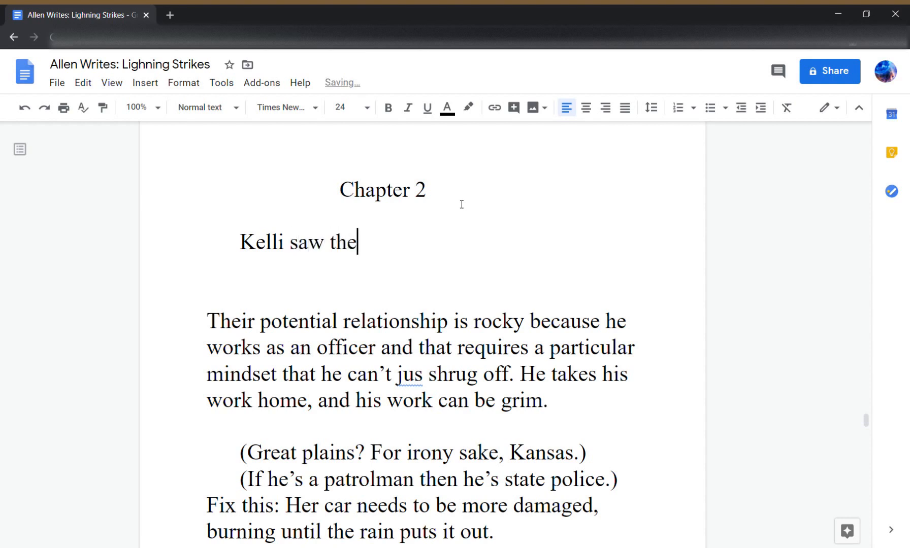
pyautogui.write(' morgue com')
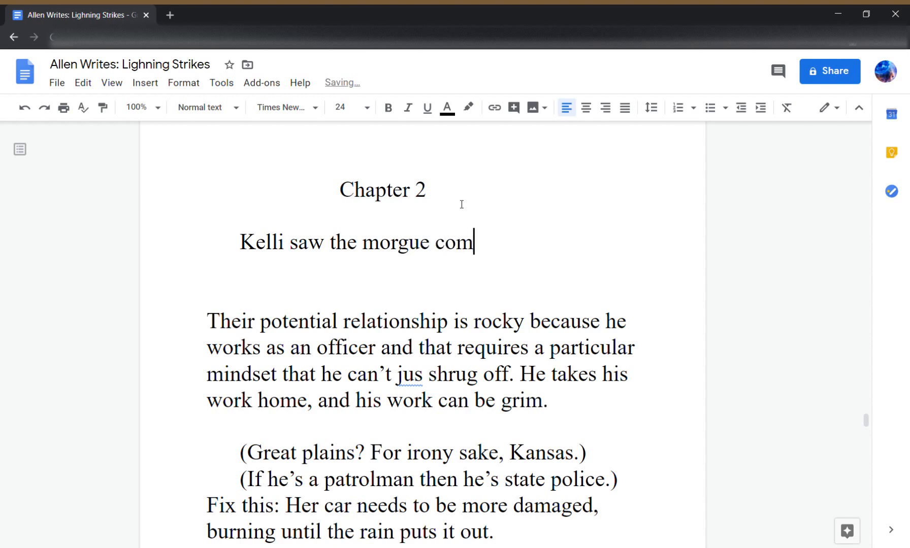
pyautogui.write('ing a long way off')
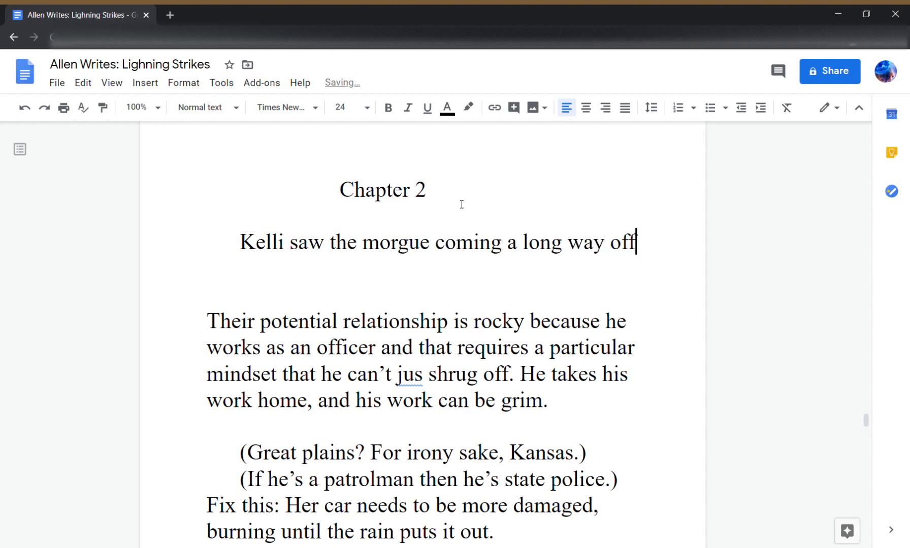
# - End the morgue sentence, add "There was no mistaking the blank architecture." and correct the spelling of "architecture"
pyautogui.write('. There was no')
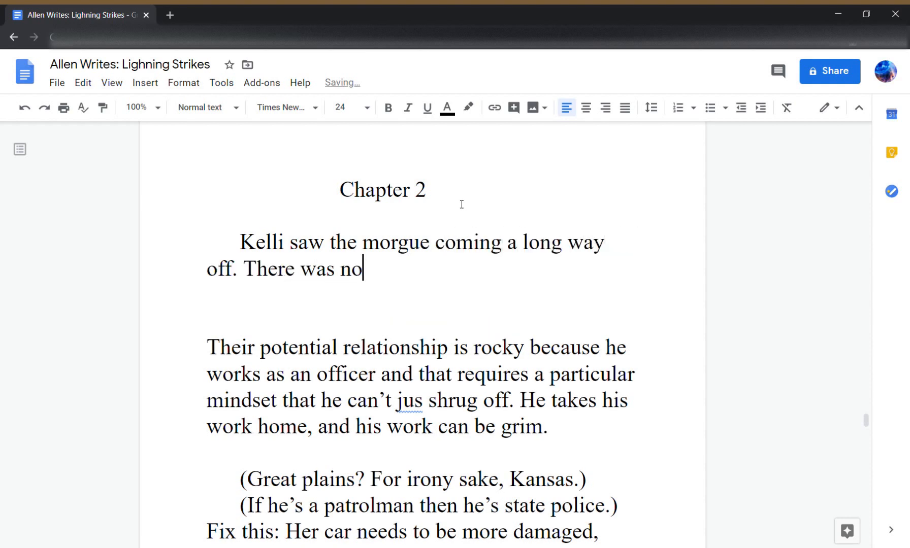
pyautogui.write(' mistaking that')
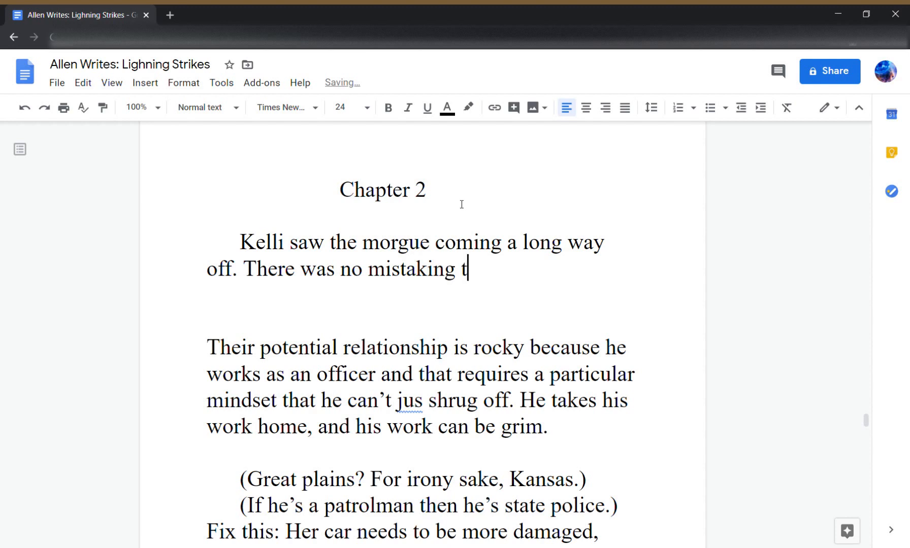
pyautogui.press('BackSpace')
pyautogui.press('BackSpace')
pyautogui.press('BackSpace')
pyautogui.write('e bla')
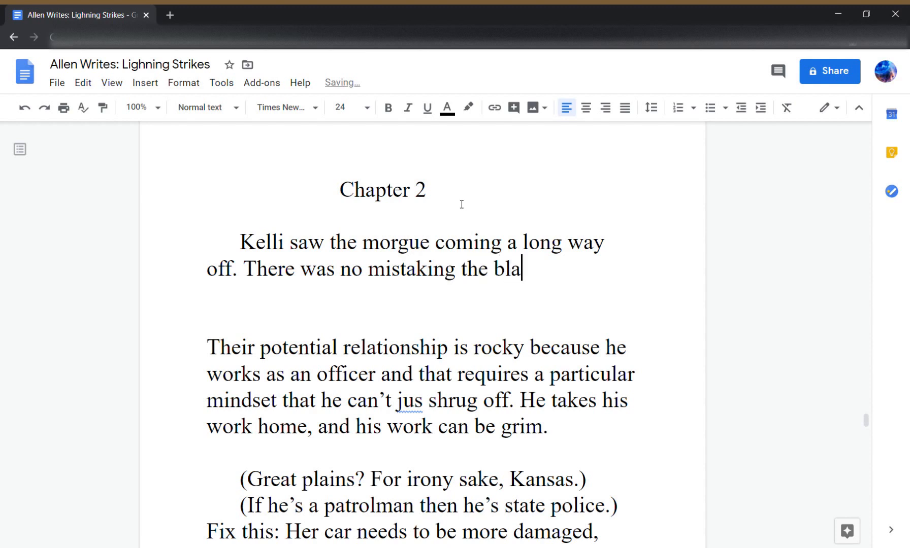
pyautogui.write('nk archietecture.')
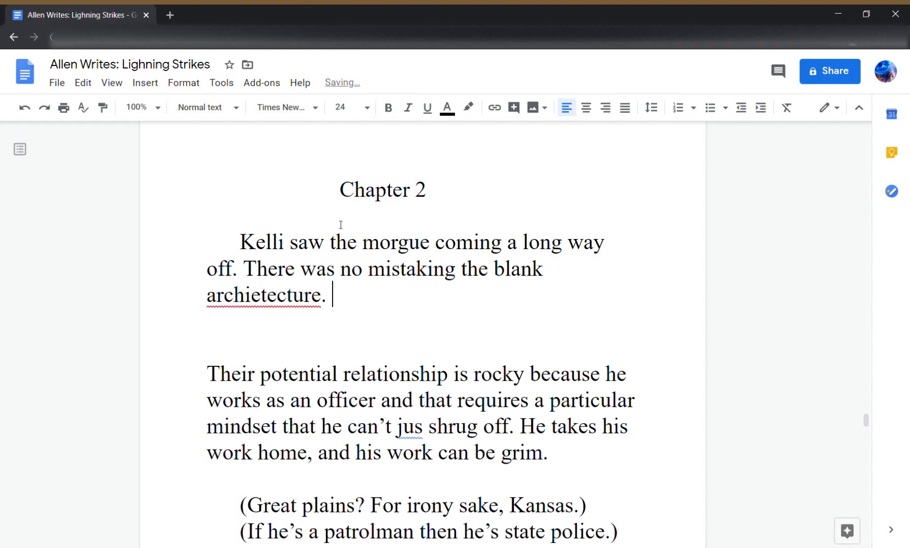
pyautogui.rightClick(286, 291)
pyautogui.click(355, 328)
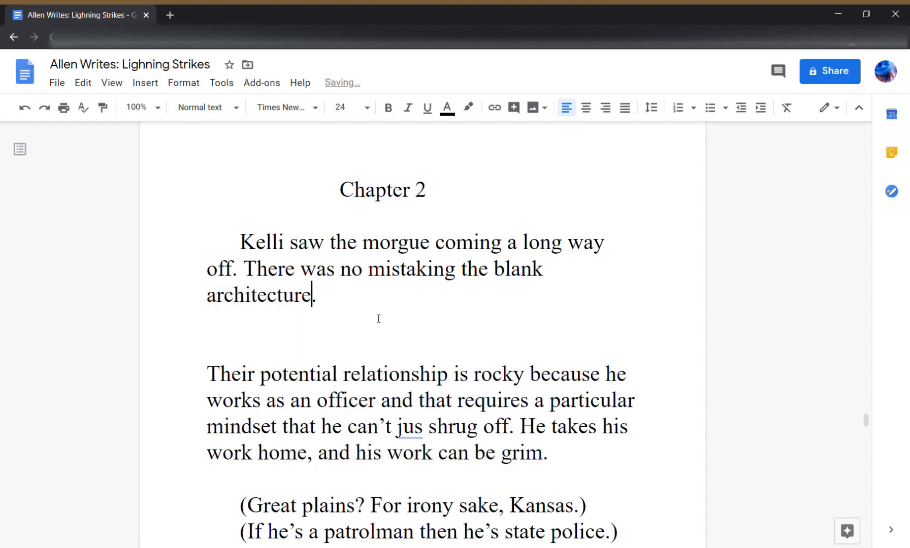
# - Extend the architecture sentence with ", the kind that was meant to impress no one."
pyautogui.press('BackSpace')
pyautogui.press('BackSpace')
pyautogui.write(', the kind tha')
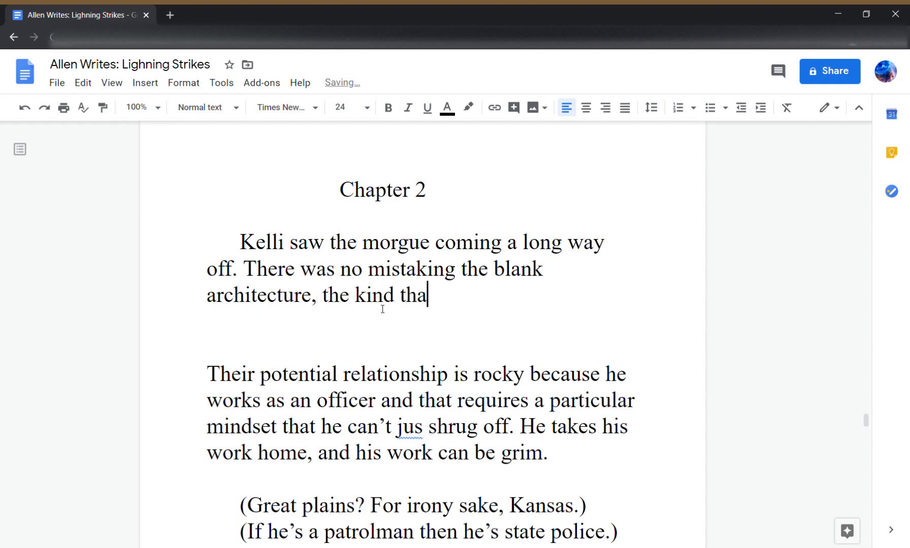
pyautogui.write('t was meant to ')
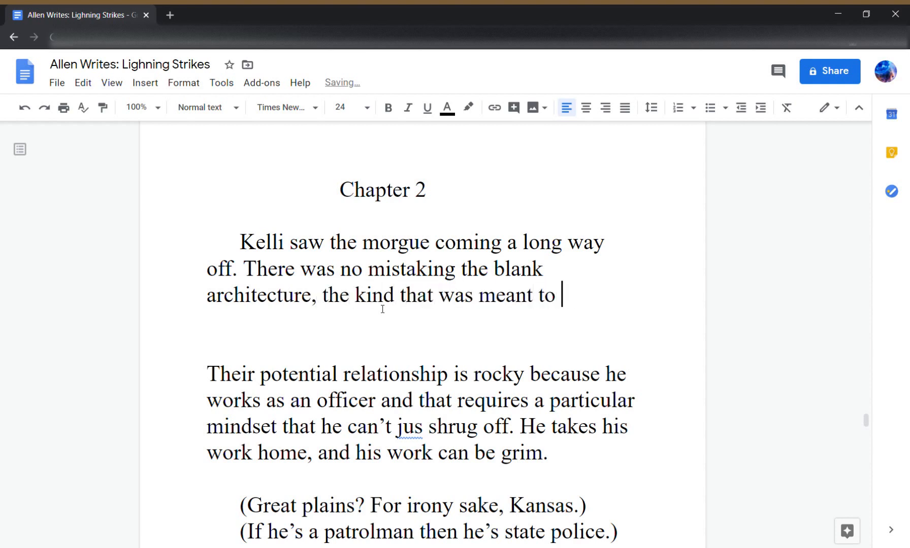
pyautogui.write('impress no one.')
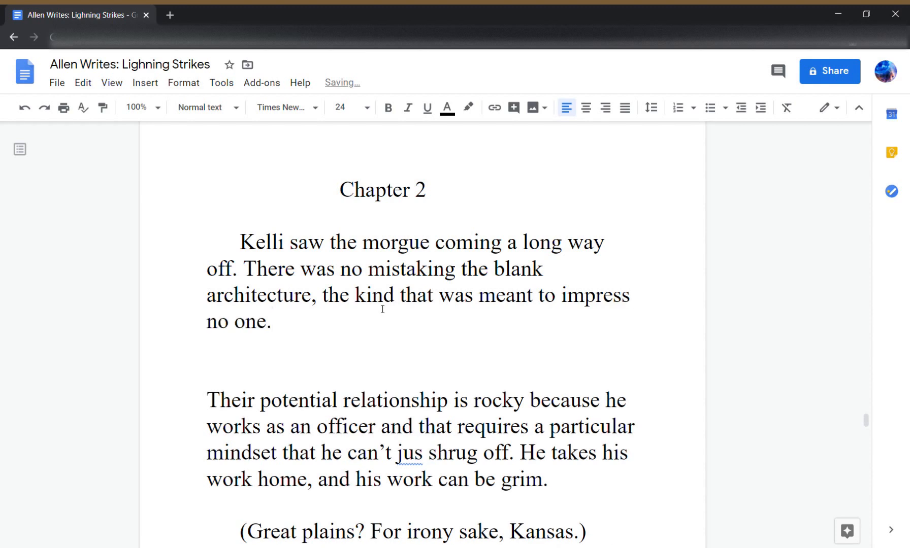
# - Add a new indented paragraph reading "Brown stone, two stories with plenty of basement."
pyautogui.press('Return')
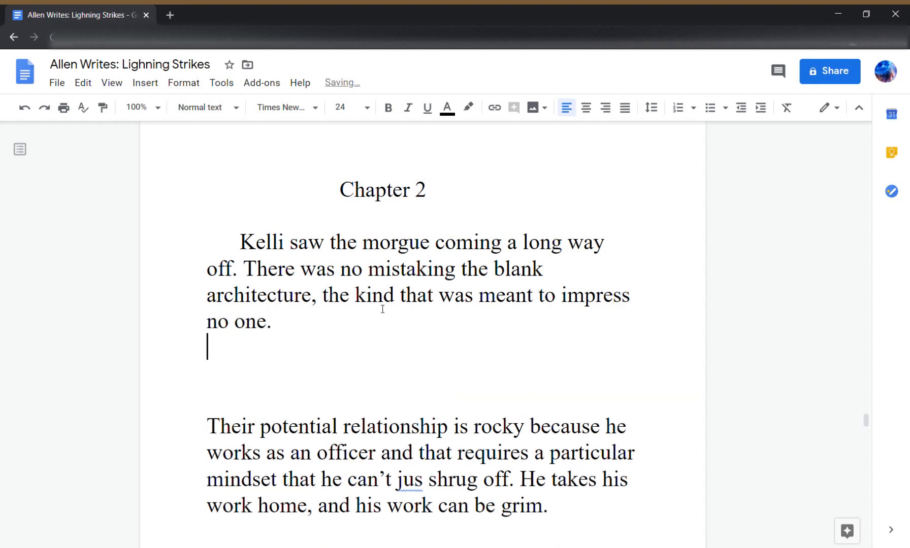
pyautogui.press('Tab')
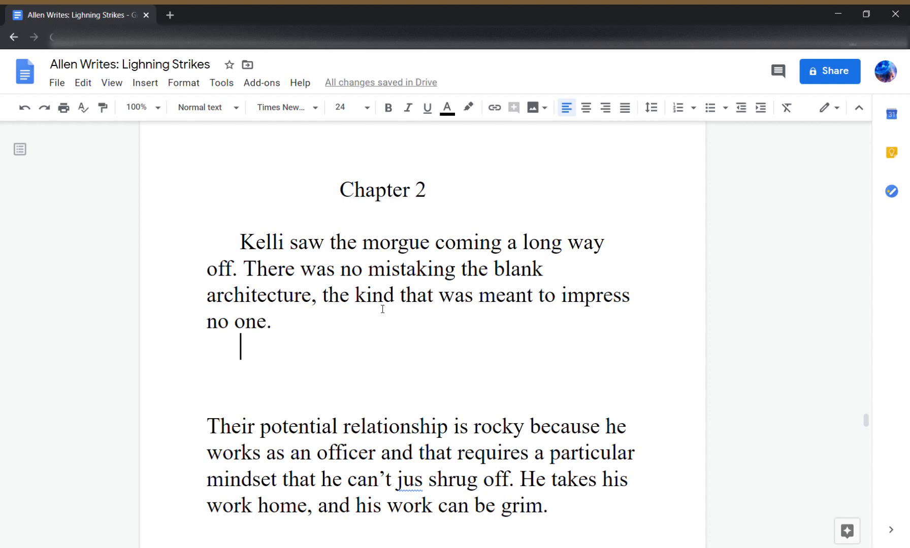
pyautogui.write('Brown sto')
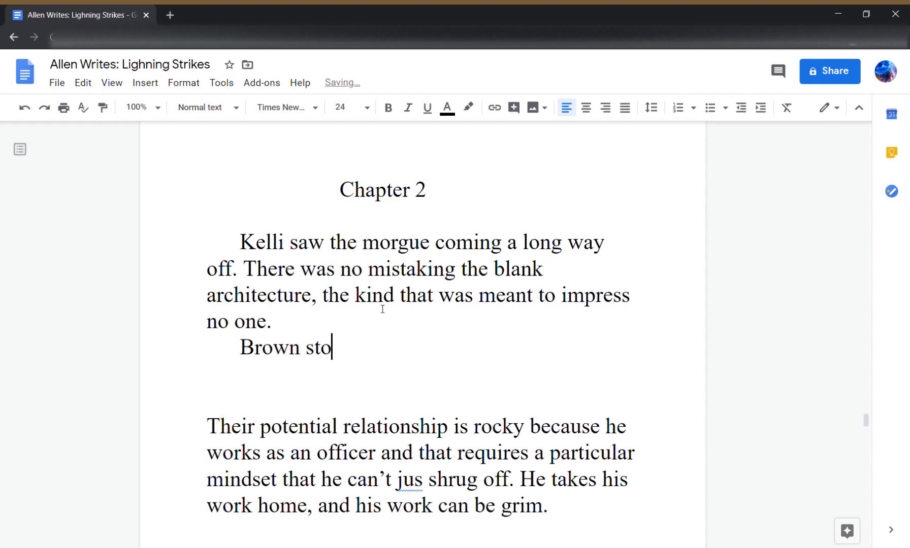
pyautogui.write('ne, ')
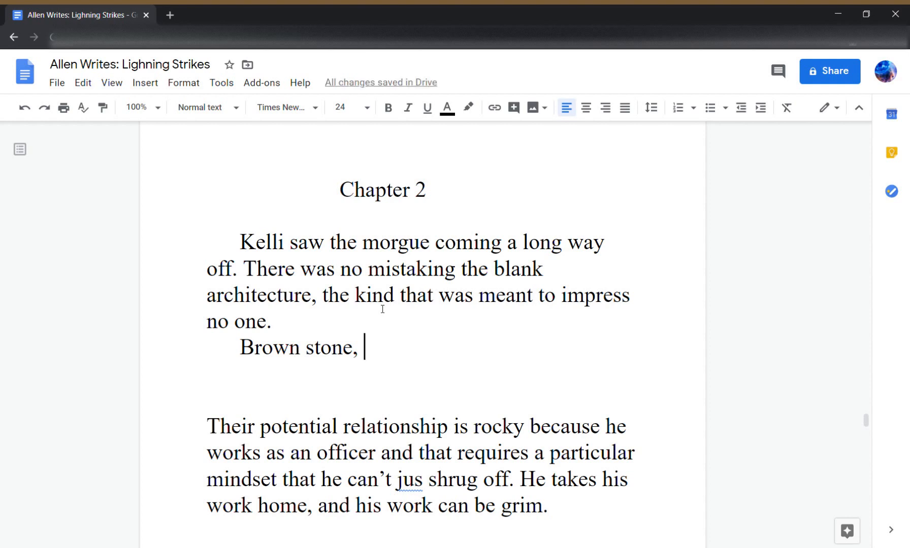
pyautogui.write('two stories with ')
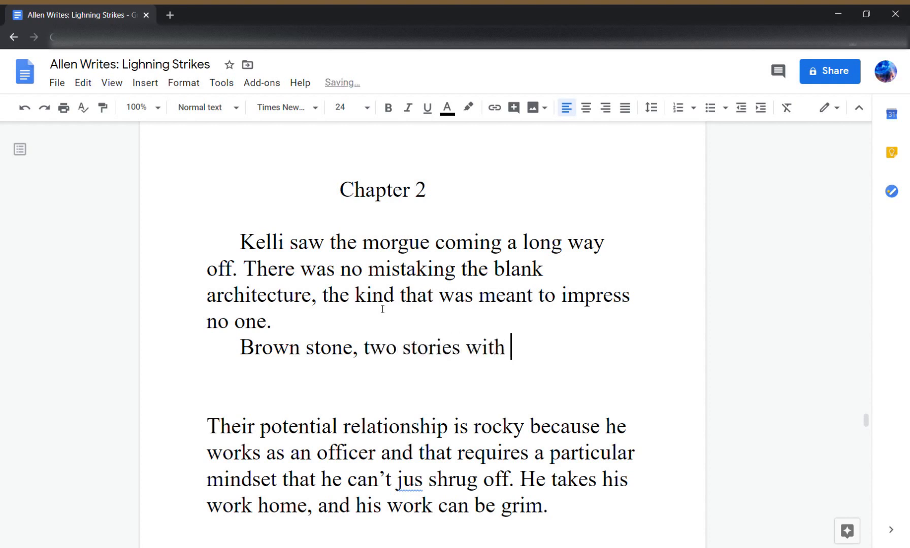
pyautogui.write('plen')
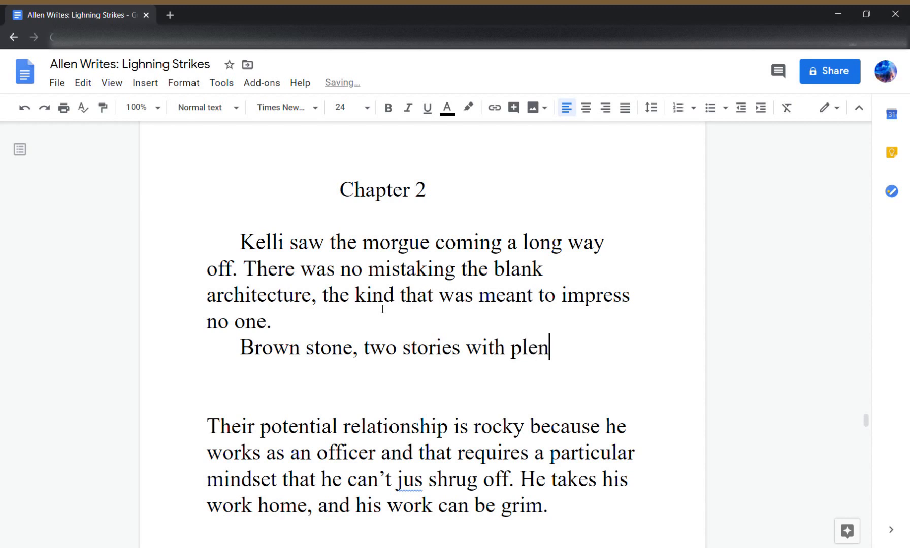
pyautogui.write('ty of baseme')
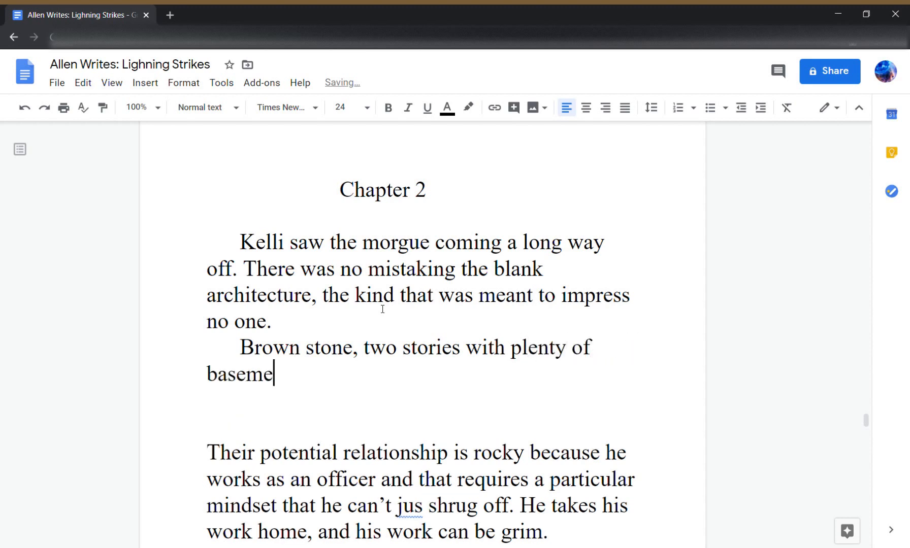
pyautogui.write('nt.')
# - Insert the word "squat" before "stories" in the brown stone sentence
pyautogui.press('Up')
pyautogui.press('Right')
pyautogui.press('Right')
pyautogui.press('Right')
pyautogui.press('Right')
pyautogui.press('Right')
pyautogui.press('Right')
pyautogui.press('Right')
pyautogui.press('Right')
pyautogui.press('Right')
pyautogui.press('Right')
pyautogui.press('Right')
pyautogui.write('squat')
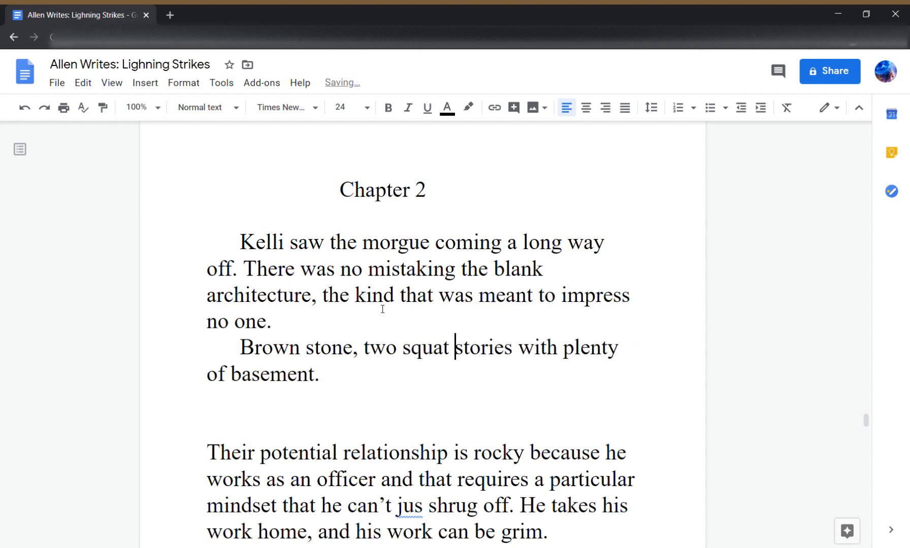
# - Extend the basement sentence with "according to the tornado shelter signs." and begin another sentence with "200 people"
pyautogui.press('Down')
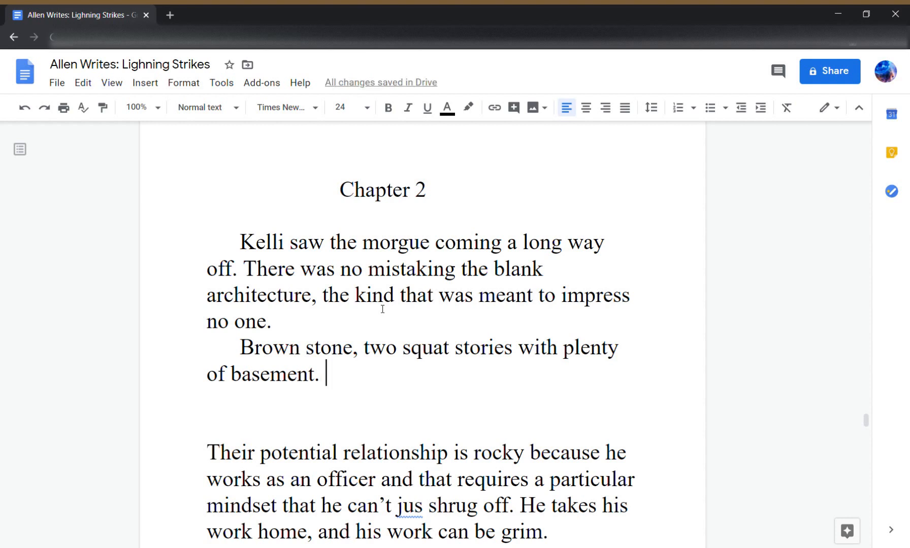
pyautogui.press('BackSpace')
pyautogui.press('BackSpace')
pyautogui.write('according t')
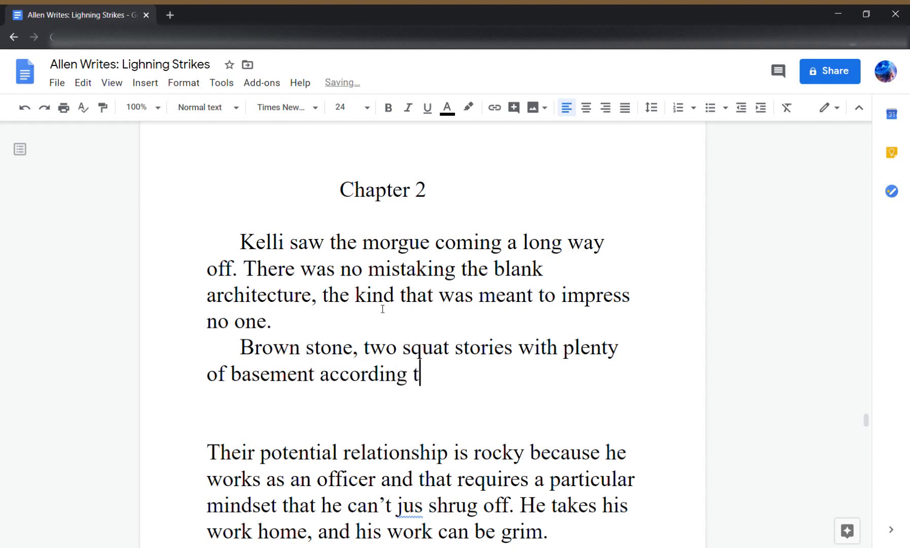
pyautogui.write('o the')
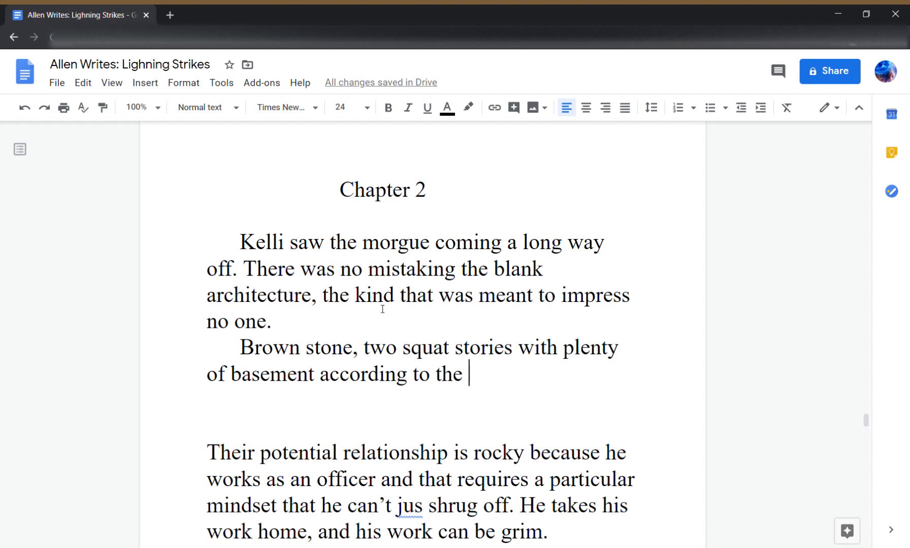
pyautogui.write('tornado shelt')
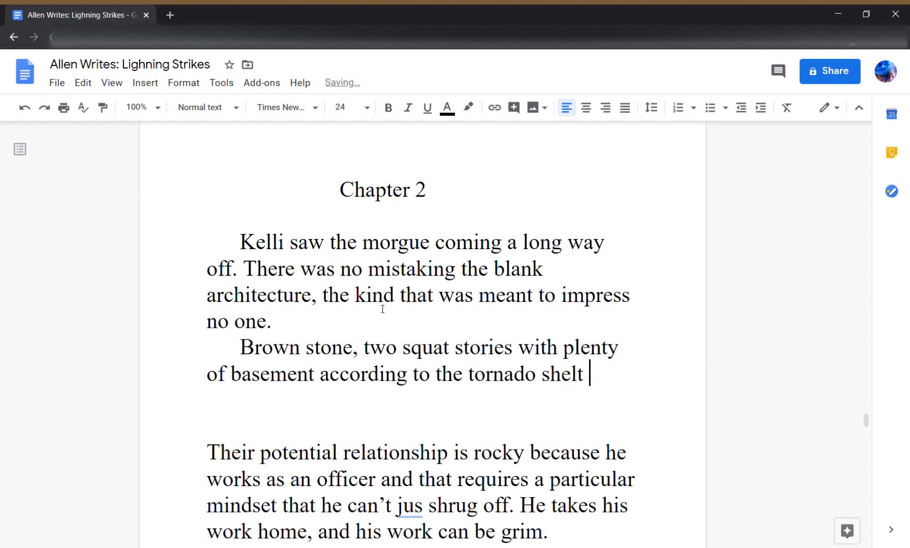
pyautogui.press('BackSpace')
pyautogui.press('BackSpace')
pyautogui.write('ter sig')
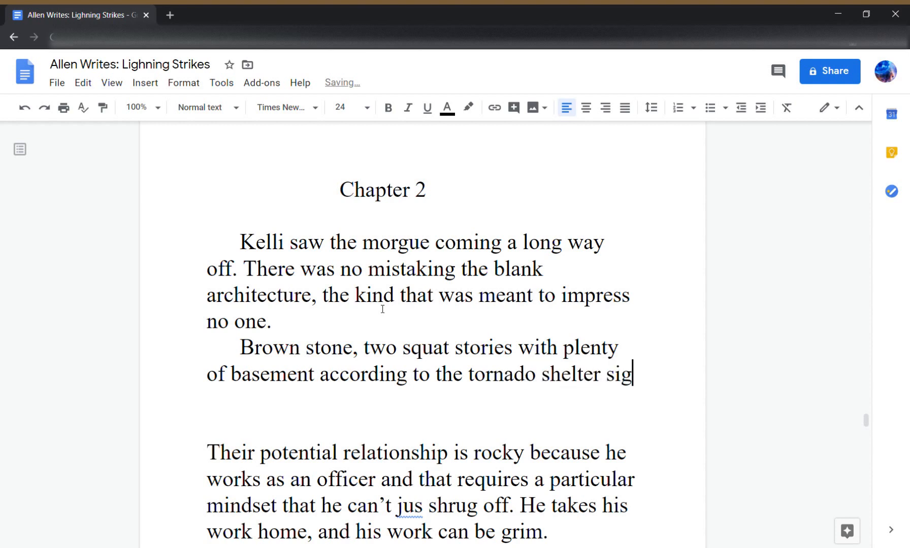
pyautogui.write('h')
pyautogui.press('BackSpace')
pyautogui.write('ns')
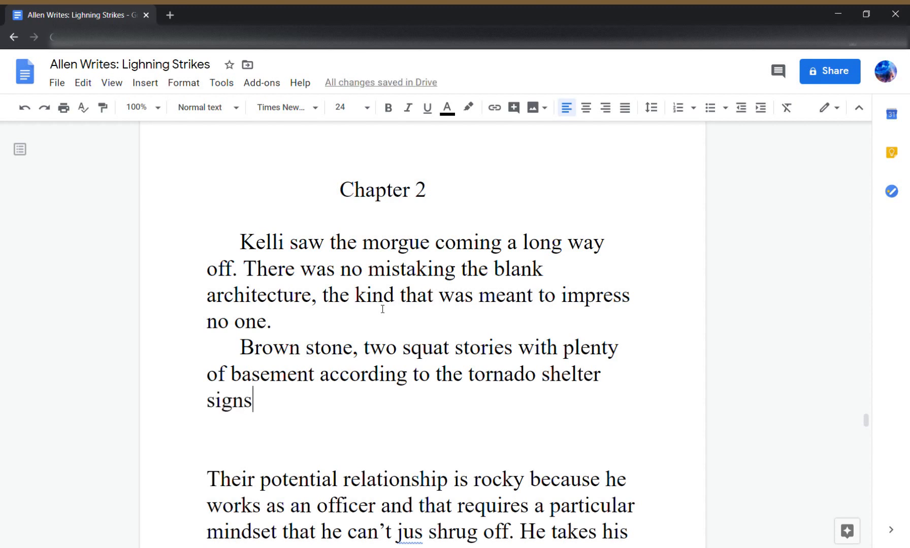
pyautogui.write('. ')
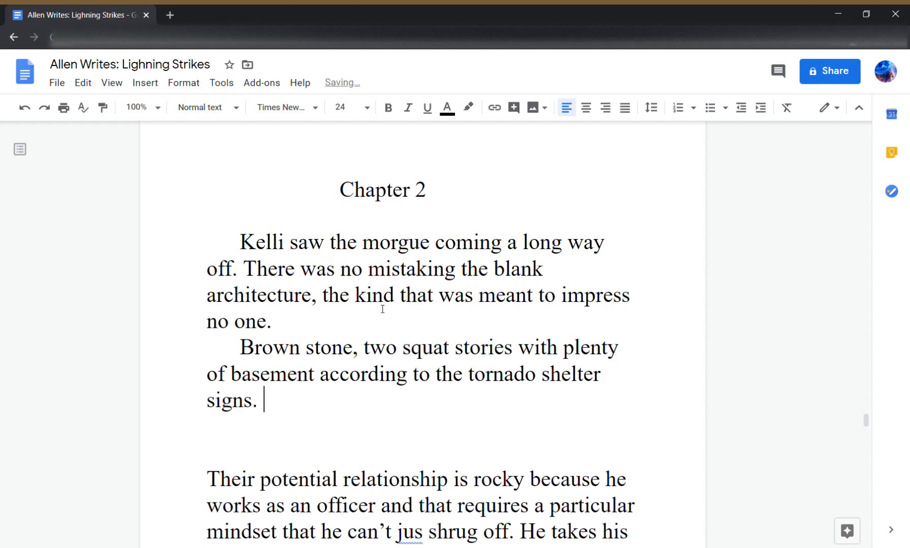
pyautogui.write('200 people')
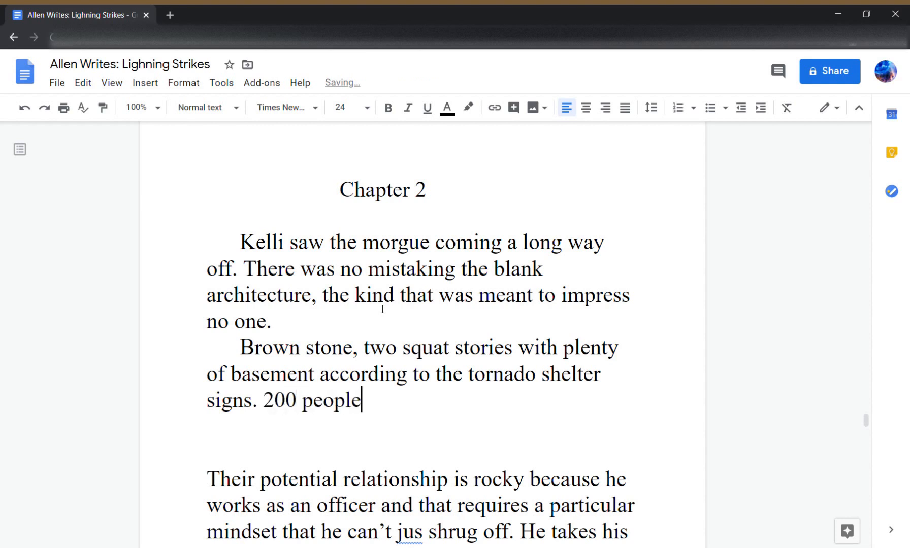
# - Continue the sentence after "200 people" with "could safely be within its depths, maybe more"
pyautogui.write('could safely ')
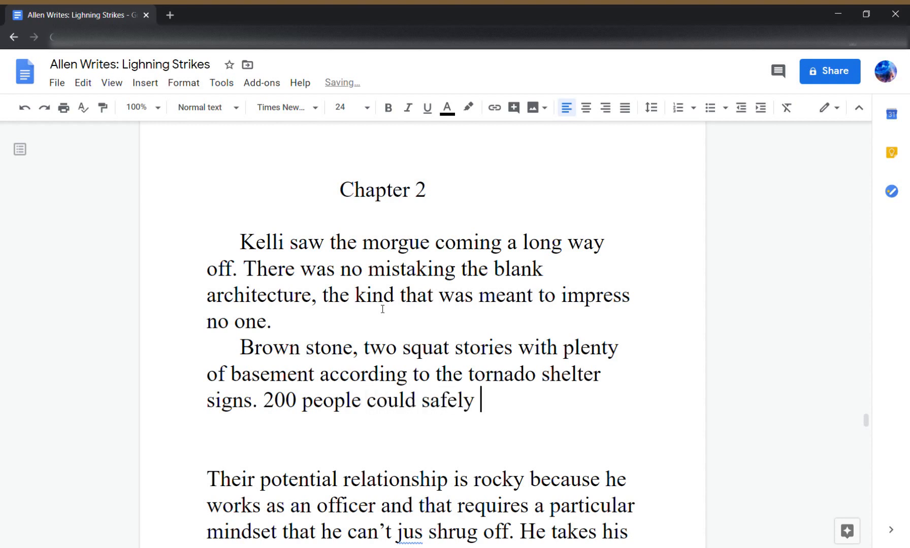
pyautogui.write('be within its depthss')
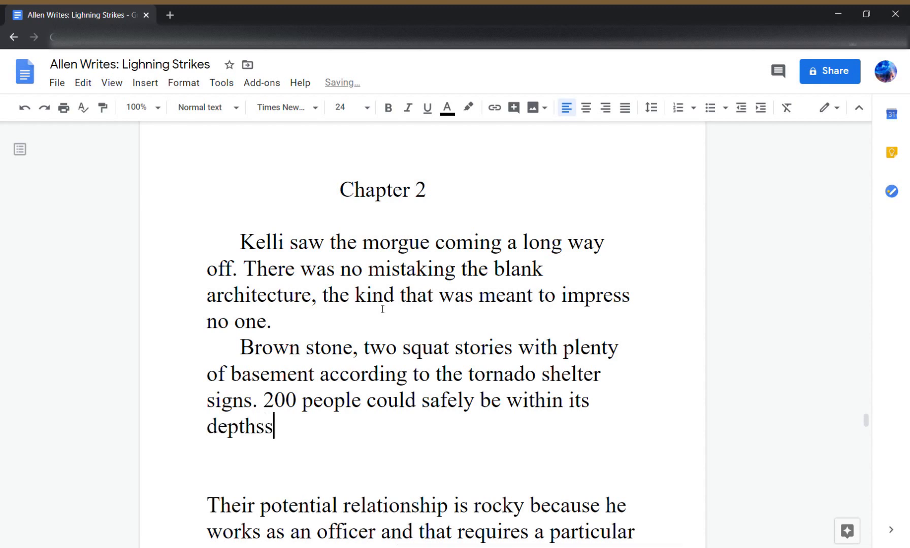
pyautogui.press('BackSpace')
pyautogui.write(', maybe be')
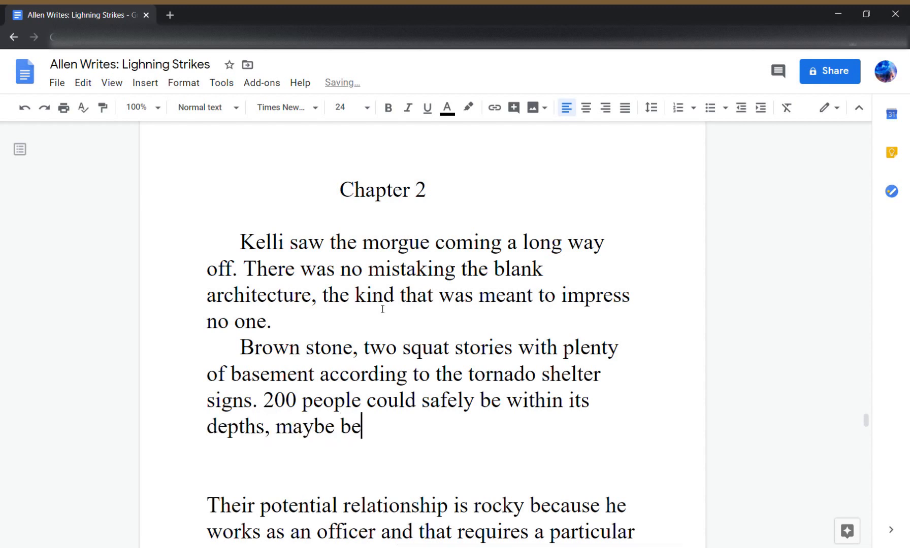
pyautogui.press('BackSpace')
pyautogui.press('BackSpace')
pyautogui.write('more i')
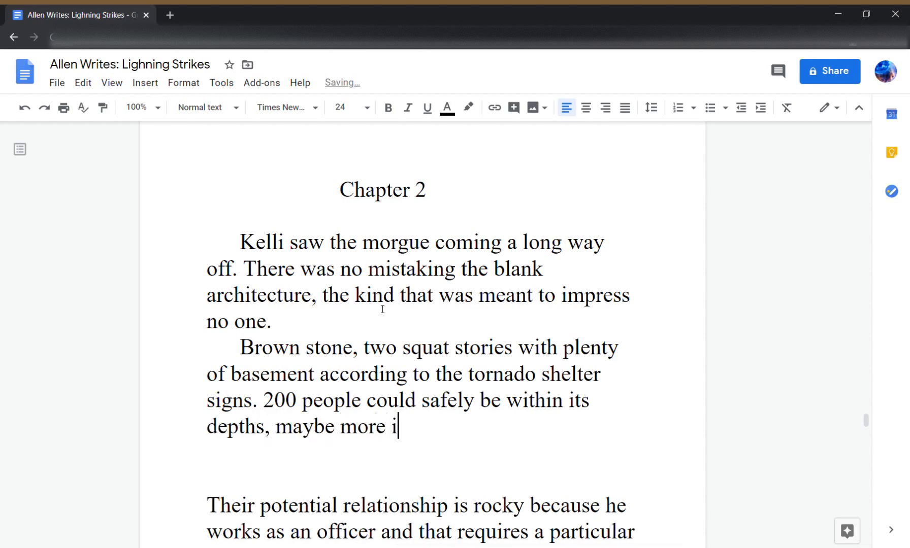
# - End the sentence after "maybe more" with "depending on…" and start a new paragraph
pyautogui.write('f need')
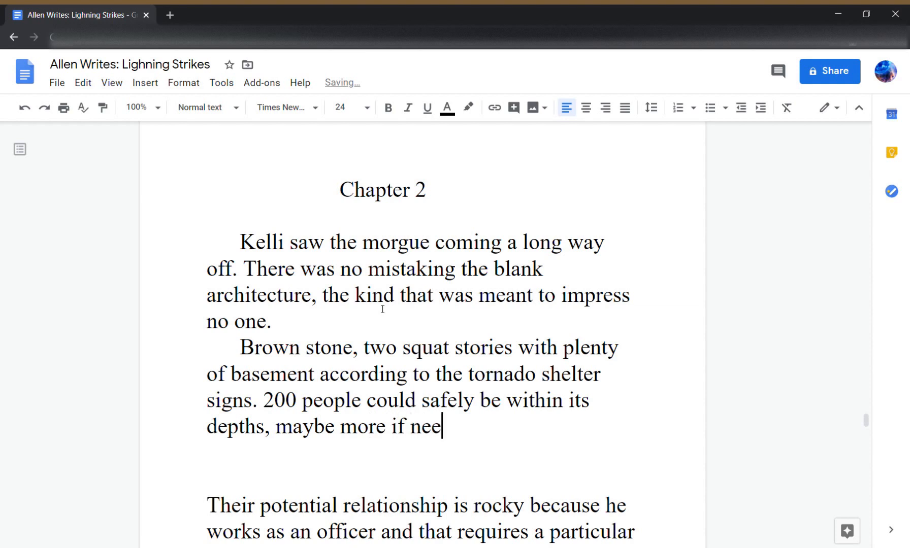
pyautogui.press('BackSpace')
pyautogui.press('BackSpace')
pyautogui.press('BackSpace')
pyautogui.press('BackSpace')
pyautogui.press('BackSpace')
pyautogui.press('BackSpace')
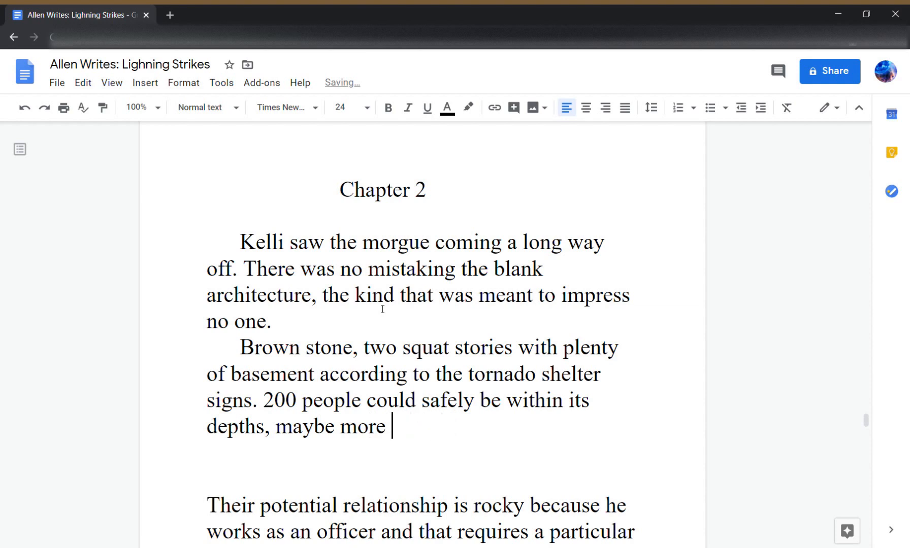
pyautogui.write('depending')
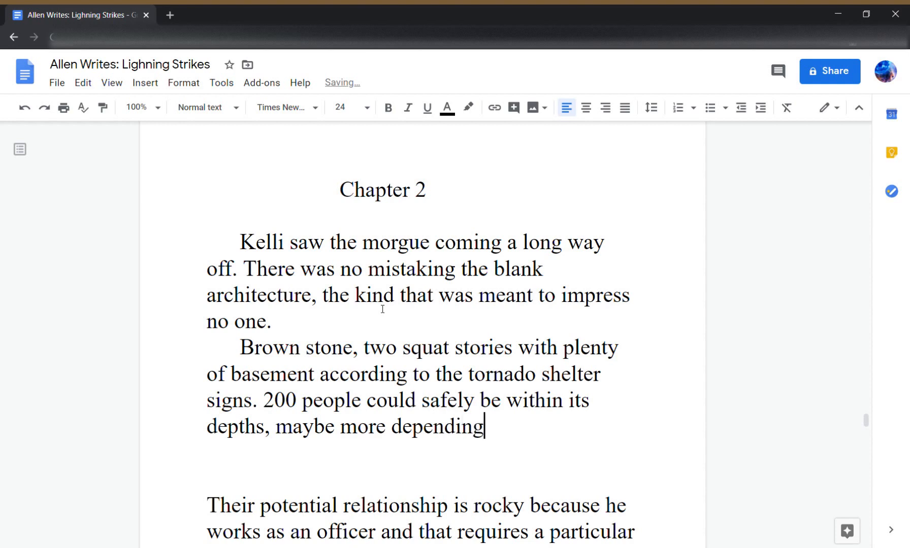
pyautogui.write(' on...')
pyautogui.press('Return')
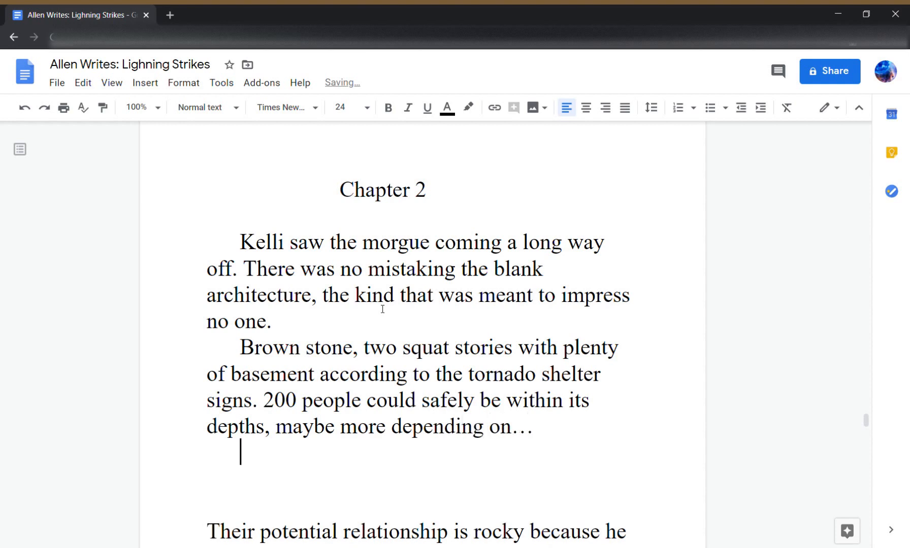
# - Write "She shook her head and remembered why she as here." as the new paragraph's first sentence
pyautogui.write('She shou')
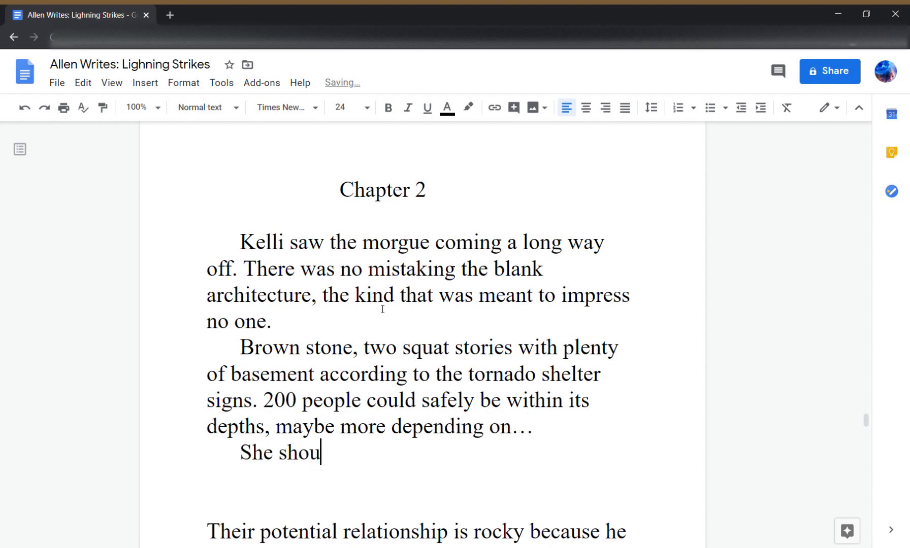
pyautogui.press('BackSpace')
pyautogui.write('ok')
pyautogui.press('BackSpace')
pyautogui.press('BackSpace')
pyautogui.press('BackSpace')
pyautogui.write('k her head a')
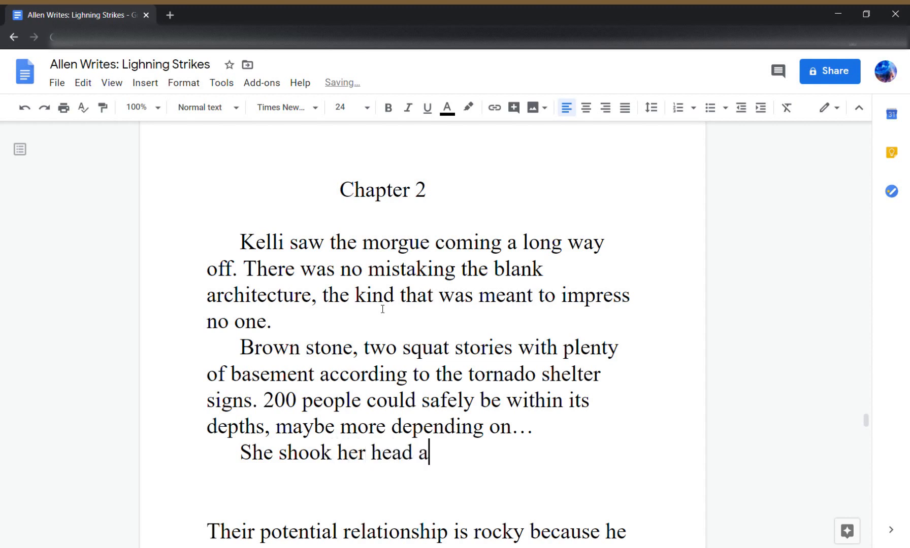
pyautogui.write('nd remembere')
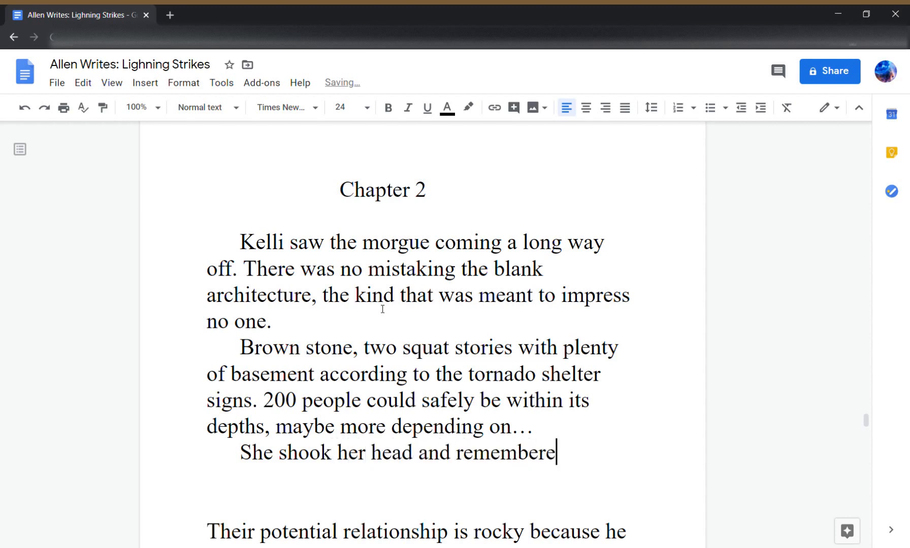
pyautogui.write('d why sh')
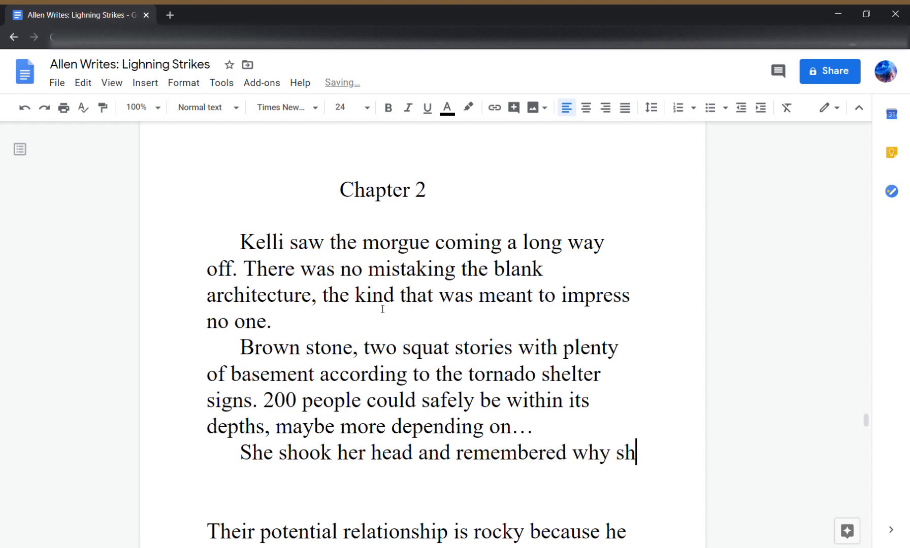
pyautogui.write('e as here. ')
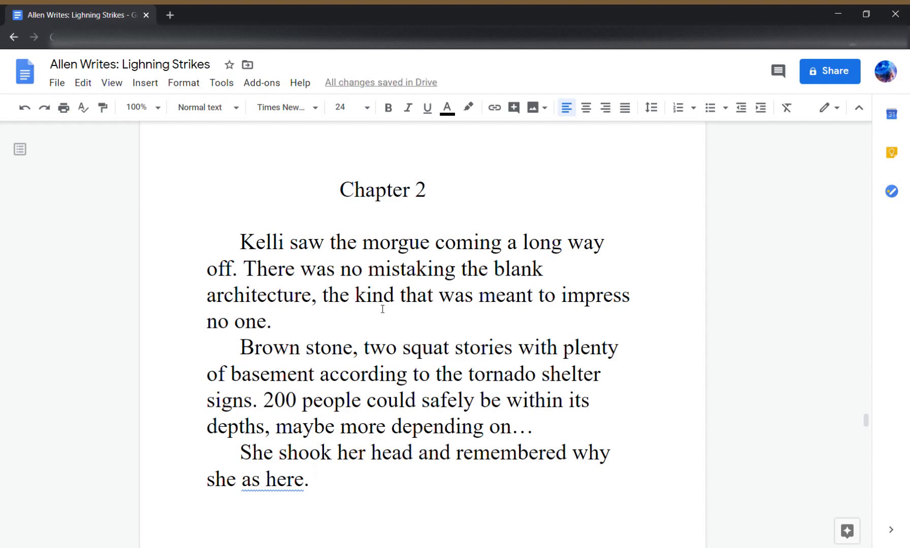
# - Begin the paragraph's second sentence with "Not in the state police cruiser, but"
pyautogui.write('Not in')
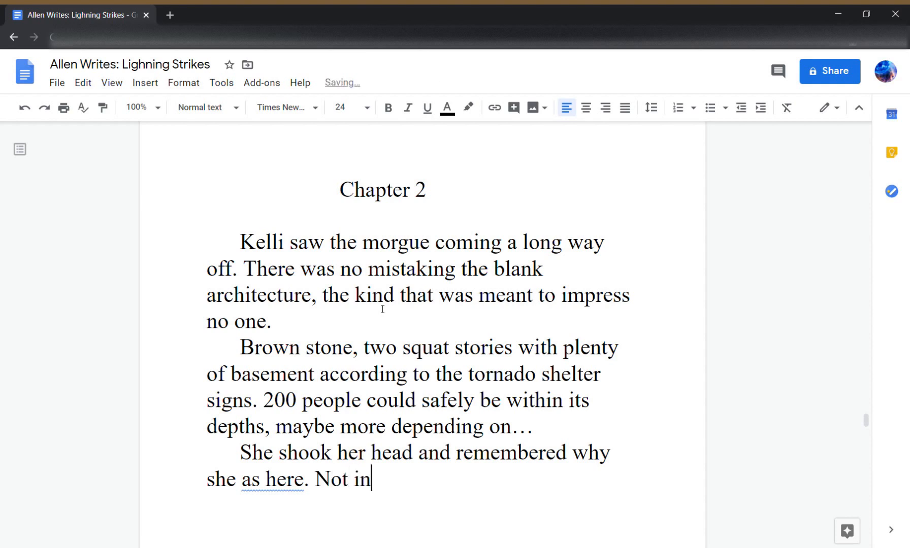
pyautogui.write(' the curiser')
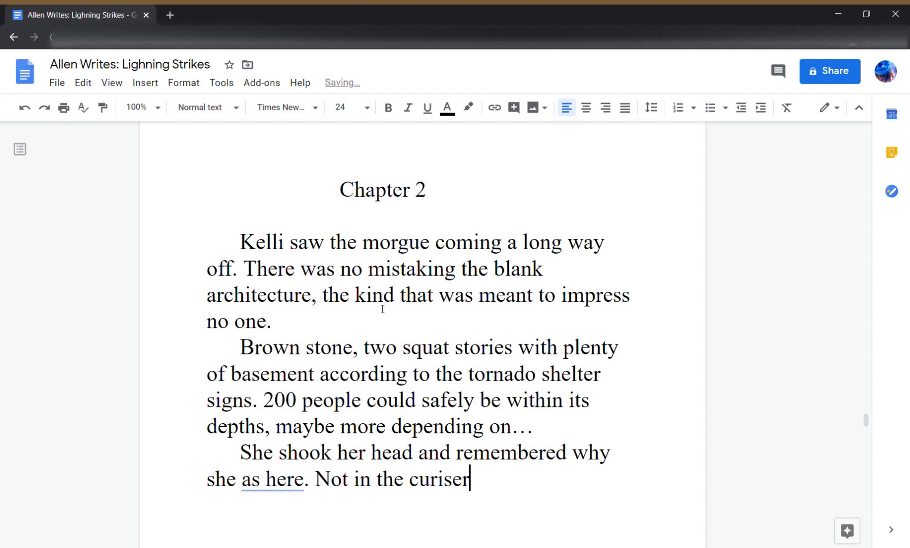
pyautogui.press('BackSpace')
pyautogui.press('BackSpace')
pyautogui.press('BackSpace')
pyautogui.press('BackSpace')
pyautogui.press('BackSpace')
pyautogui.press('BackSpace')
pyautogui.press('BackSpace')
pyautogui.write('polic')
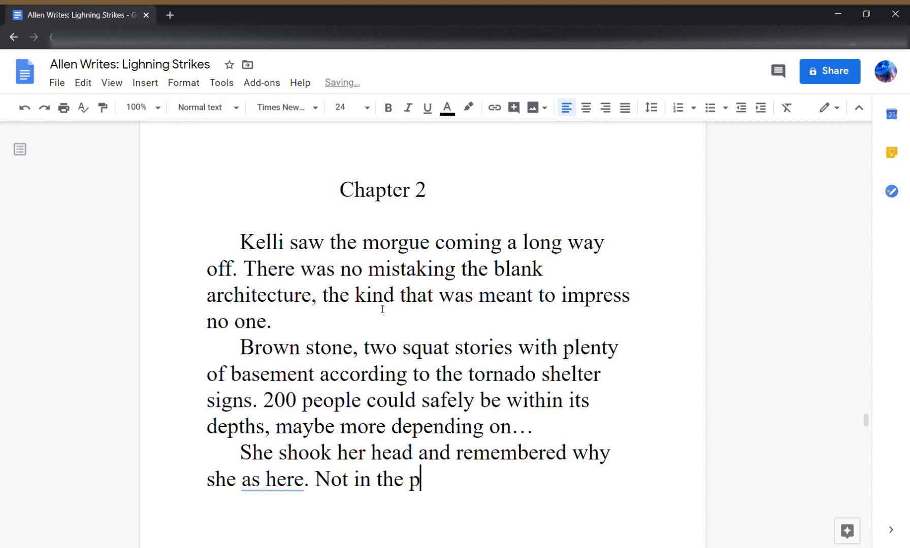
pyautogui.press('BackSpace')
pyautogui.press('BackSpace')
pyautogui.press('BackSpace')
pyautogui.press('BackSpace')
pyautogui.press('BackSpace')
pyautogui.write('state police cru')
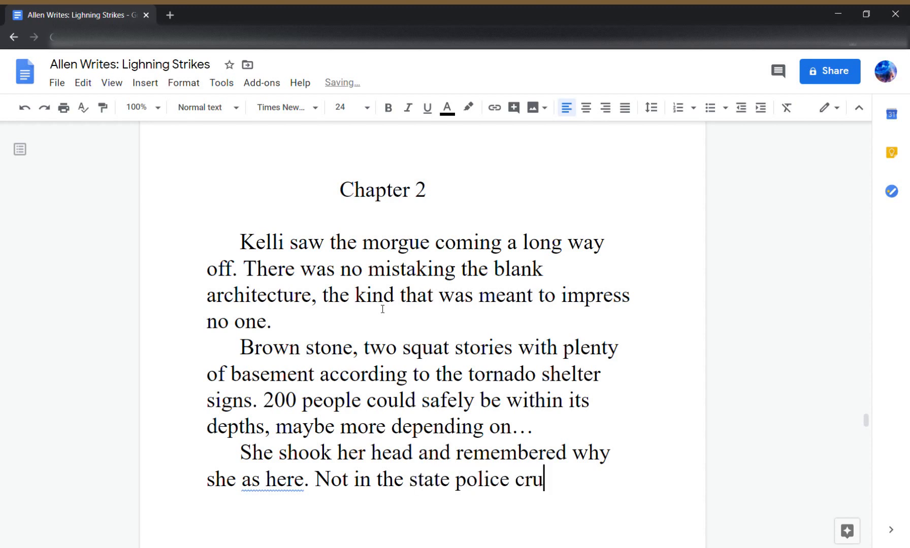
pyautogui.write('iser, but ')
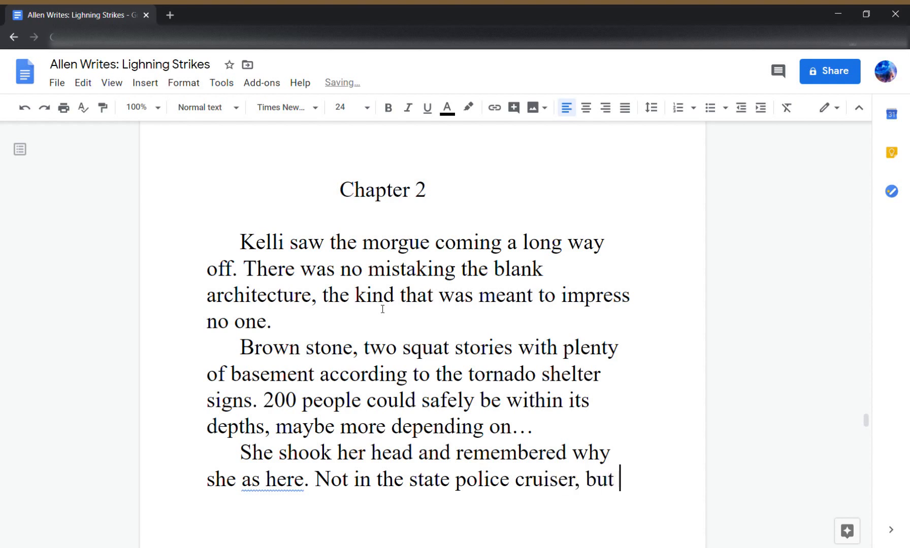
# - Replace "but" after "state police cruiser," with "not even in this state,"
pyautogui.write('in this ')
pyautogui.write('state')
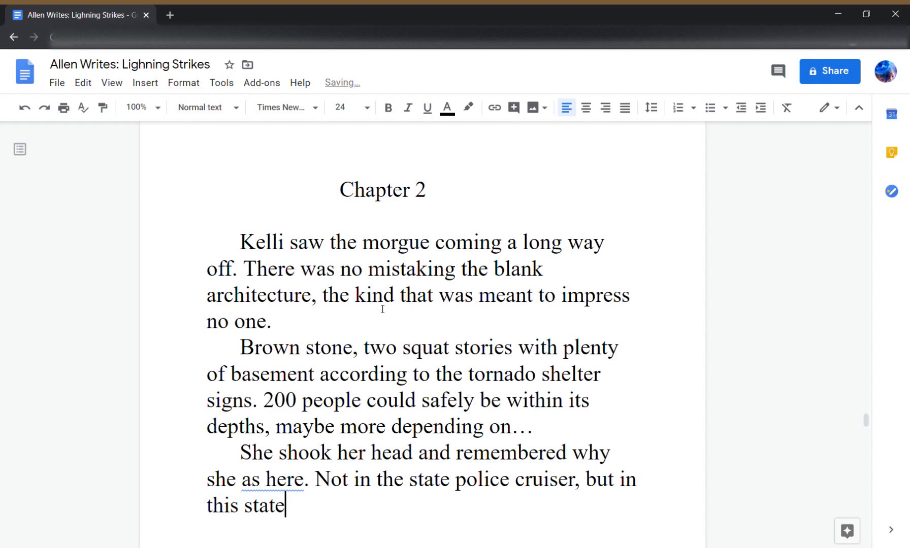
pyautogui.press('BackSpace')
pyautogui.press('BackSpace')
pyautogui.press('BackSpace')
pyautogui.press('BackSpace')
pyautogui.press('BackSpace')
pyautogui.press('BackSpace')
pyautogui.press('BackSpace')
pyautogui.press('BackSpace')
pyautogui.press('BackSpace')
pyautogui.press('BackSpace')
pyautogui.press('BackSpace')
pyautogui.press('BackSpace')
pyautogui.press('BackSpace')
pyautogui.press('BackSpace')
pyautogui.press('BackSpace')
pyautogui.press('BackSpace')
pyautogui.press('BackSpace')
pyautogui.write('not ')
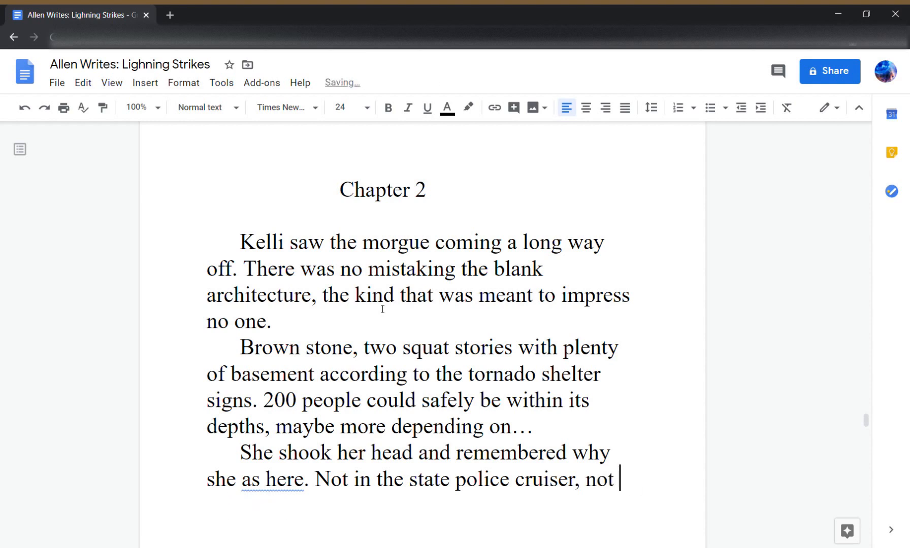
pyautogui.write('even in this state,')
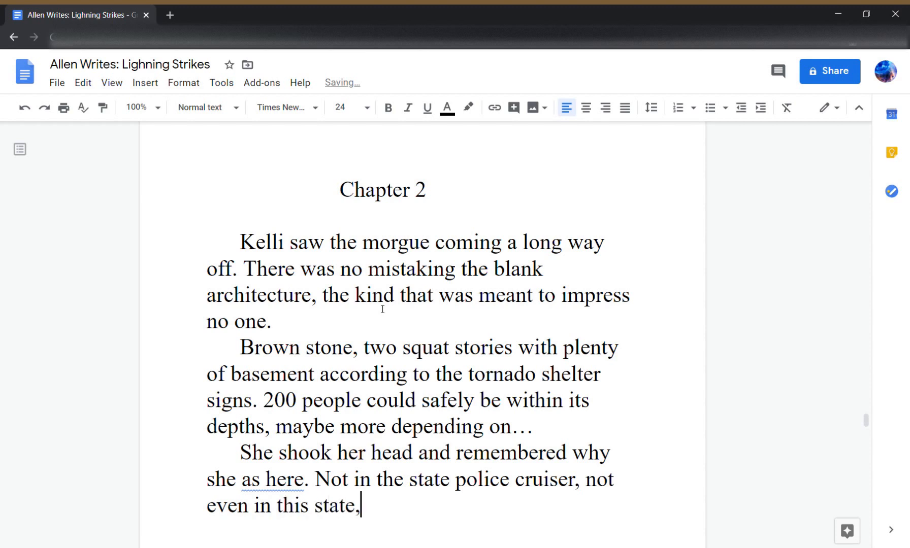
# - Finish the sentence with "but why she'd come; to say goodbye." and start a new paragraph
pyautogui.write(" but why she'd co")
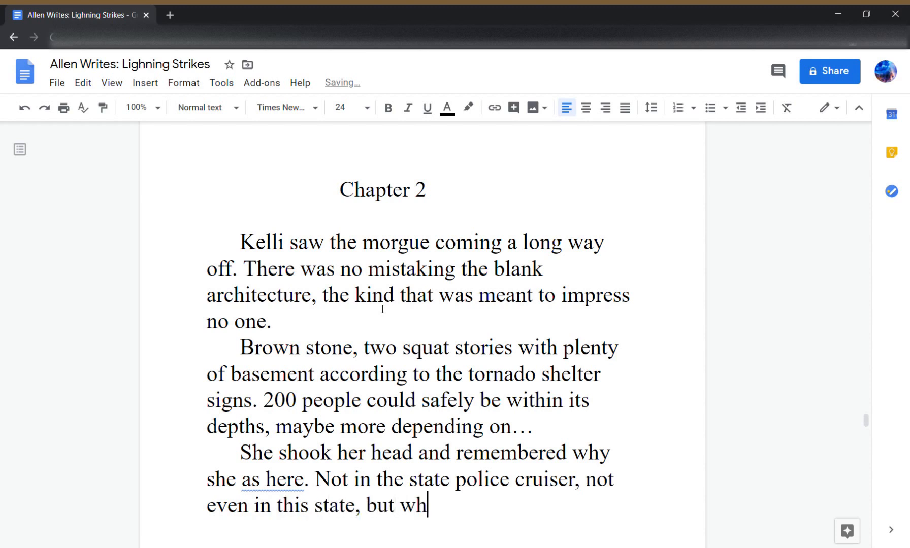
pyautogui.press('BackSpace')
pyautogui.press('BackSpace')
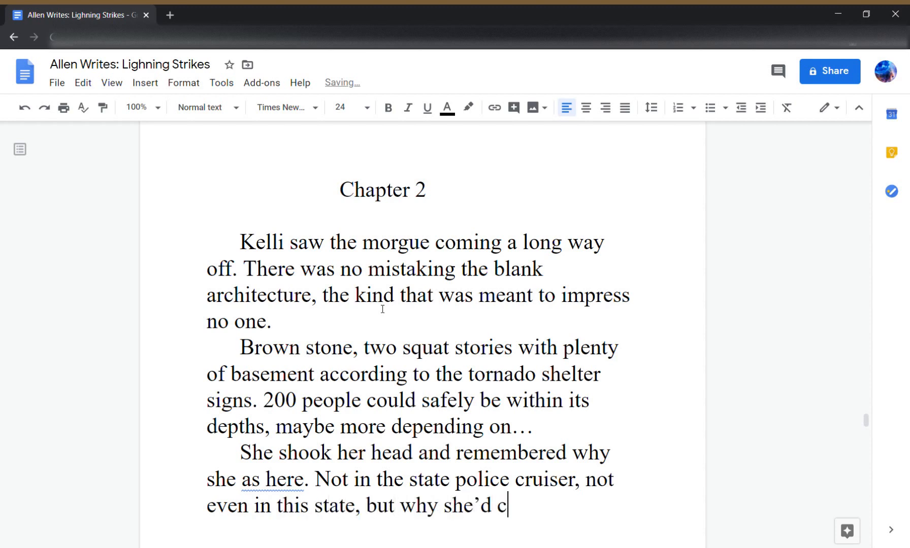
pyautogui.write('come')
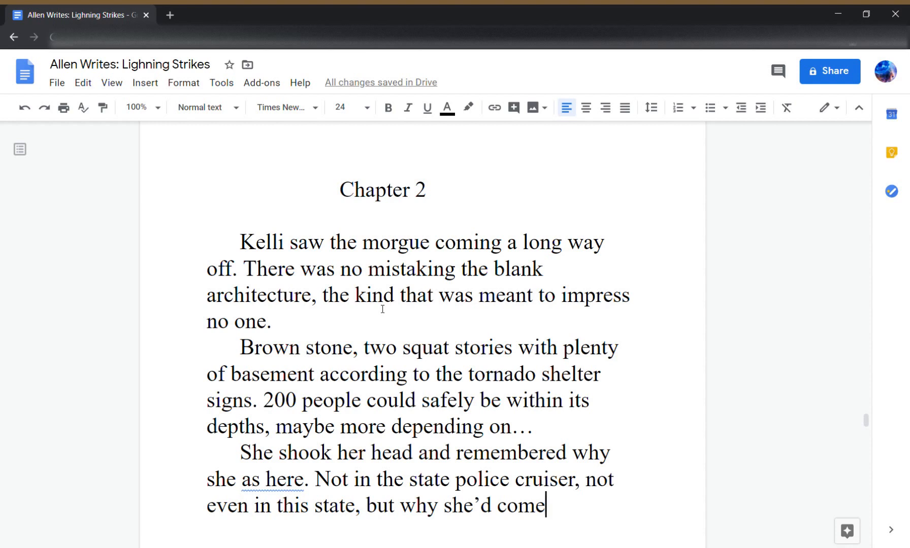
pyautogui.write('; to say gui')
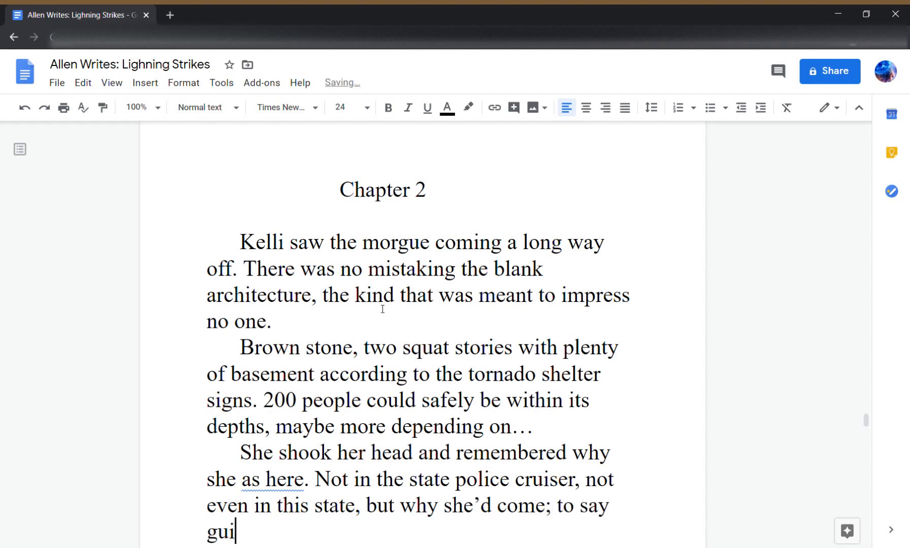
pyautogui.write('d')
pyautogui.press('BackSpace')
pyautogui.press('BackSpace')
pyautogui.press('BackSpace')
pyautogui.write('oodb')
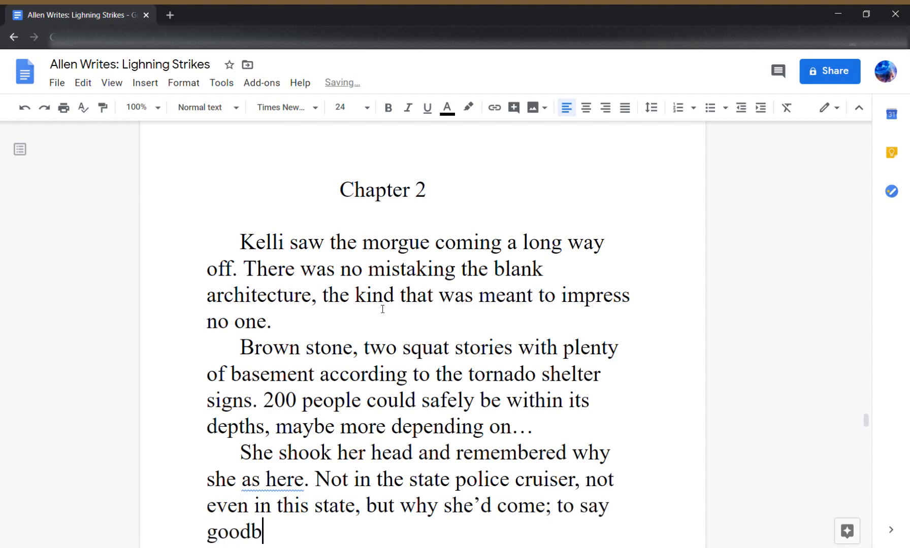
pyautogui.write('ye.')
pyautogui.press('Return')
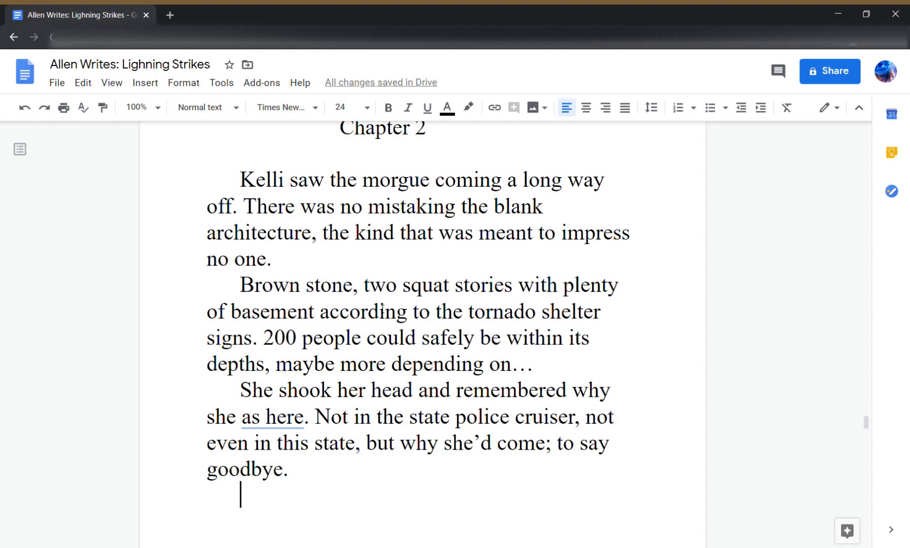
pyautogui.write('N')
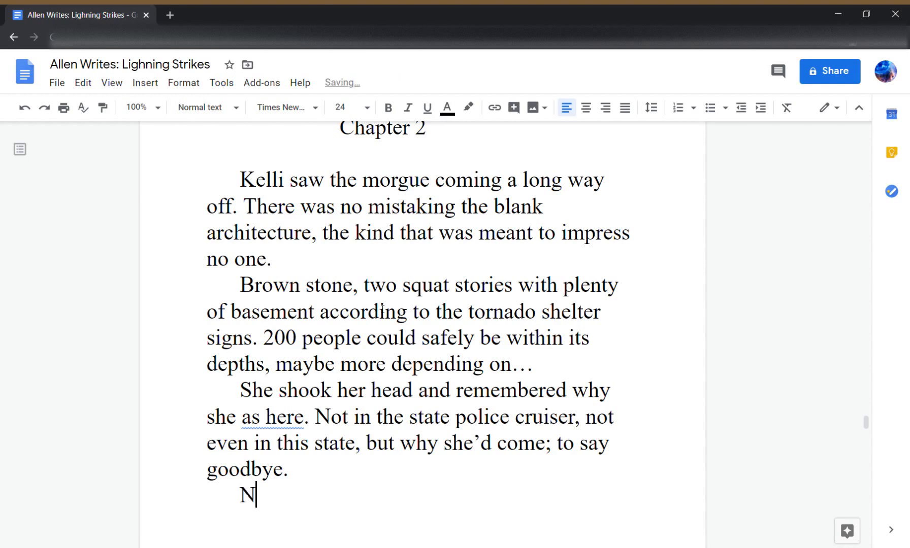
pyautogui.press('BackSpace')
pyautogui.write('eo')
pyautogui.press('BackSpace')
pyautogui.press('BackSpace')
# - Begin the new paragraph with the word "Ordinarily", applying the suggested spelling correction
pyautogui.write('Ordina')
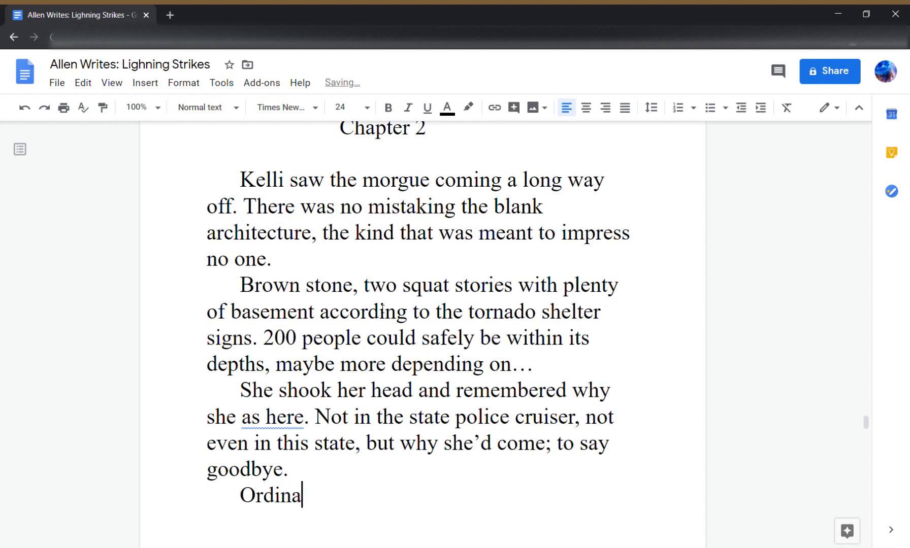
pyautogui.press('BackSpace')
pyautogui.write('narily')
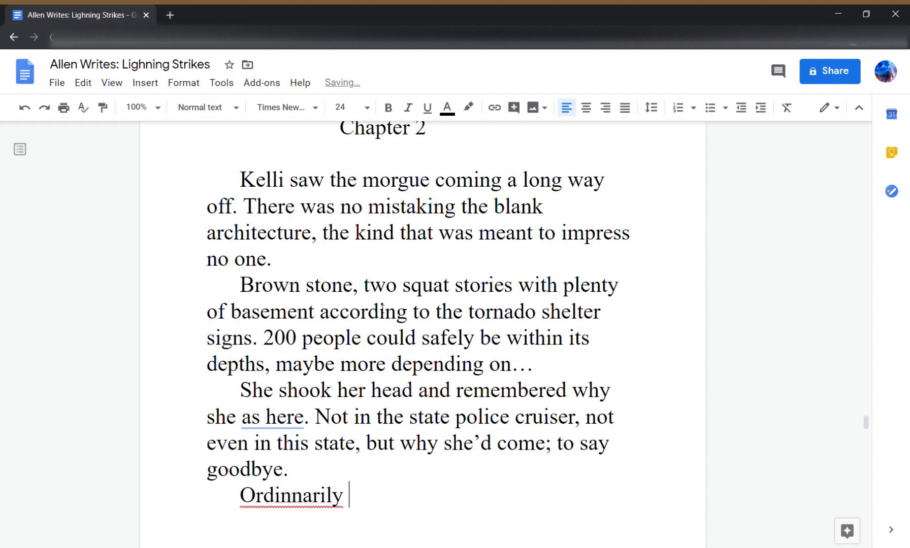
pyautogui.rightClick(385, 238)
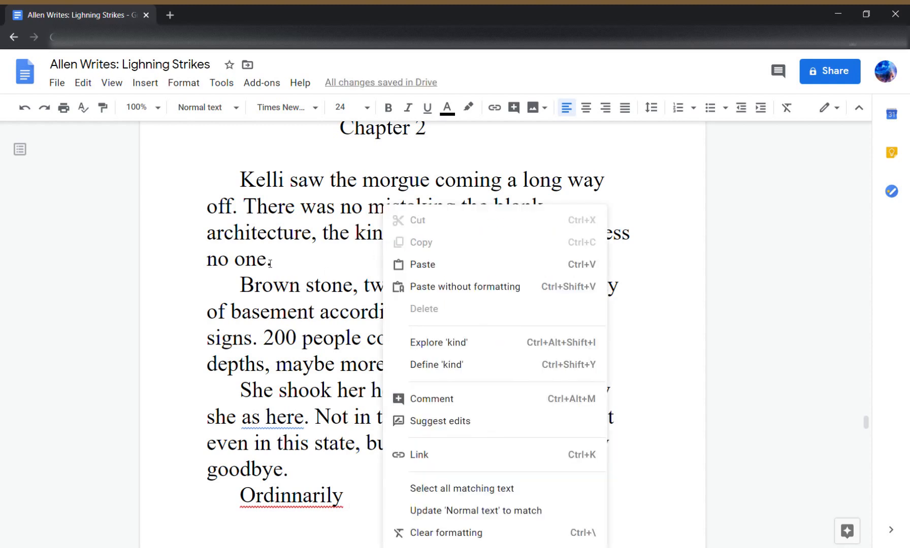
pyautogui.moveTo(256, 182); pyautogui.dragTo(265, 184)
pyautogui.rightClick(294, 495)
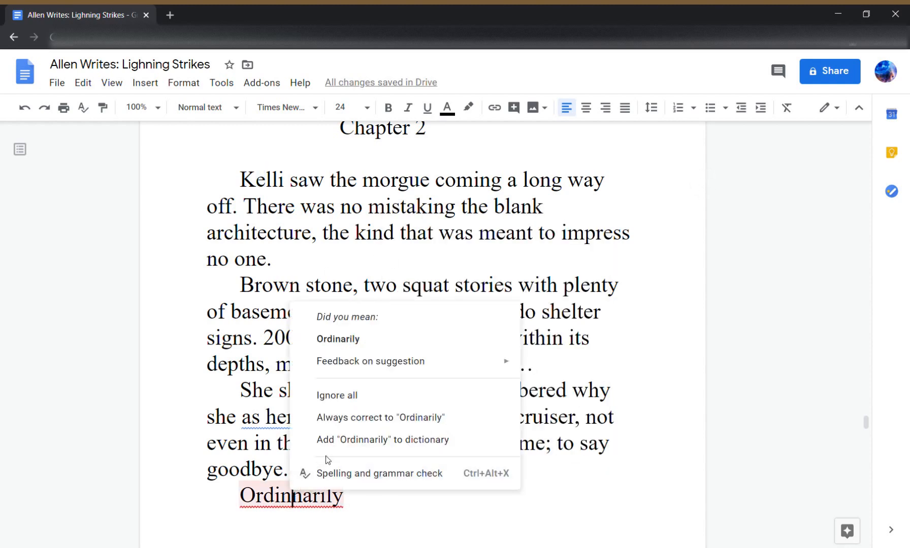
pyautogui.click(367, 339)
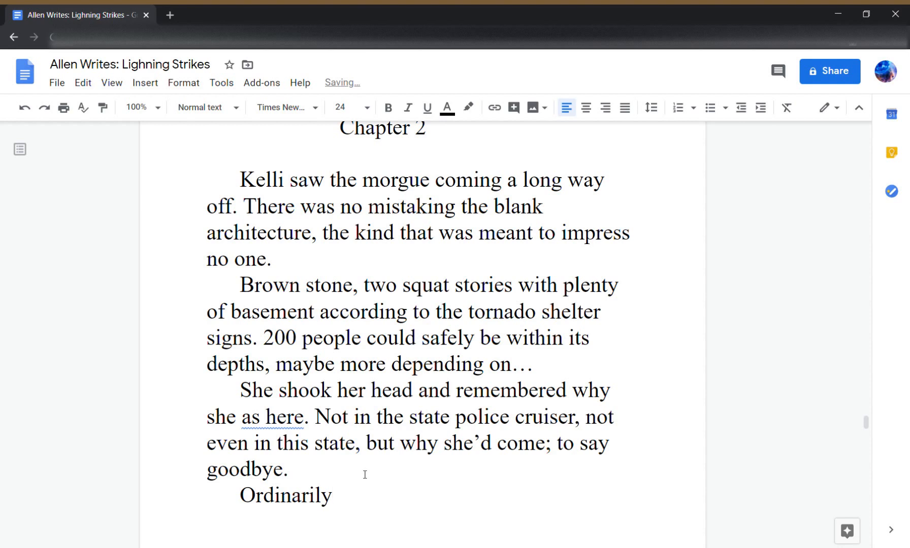
# - Continue the sentence after "Ordinarily" with "she'd go to a funeral and see the deceased for one last time"
pyautogui.write("she'd wait")
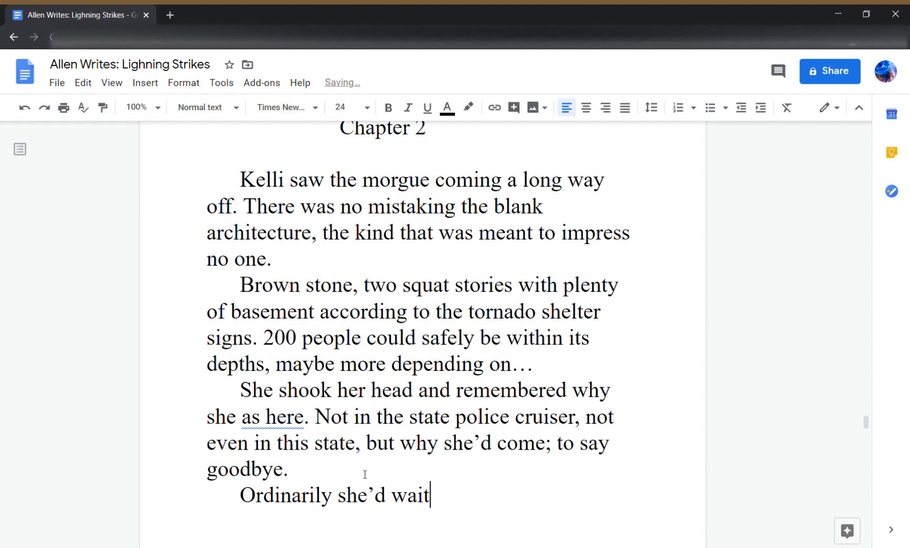
pyautogui.press('BackSpace')
pyautogui.press('BackSpace')
pyautogui.press('BackSpace')
pyautogui.press('BackSpace')
pyautogui.write('g')
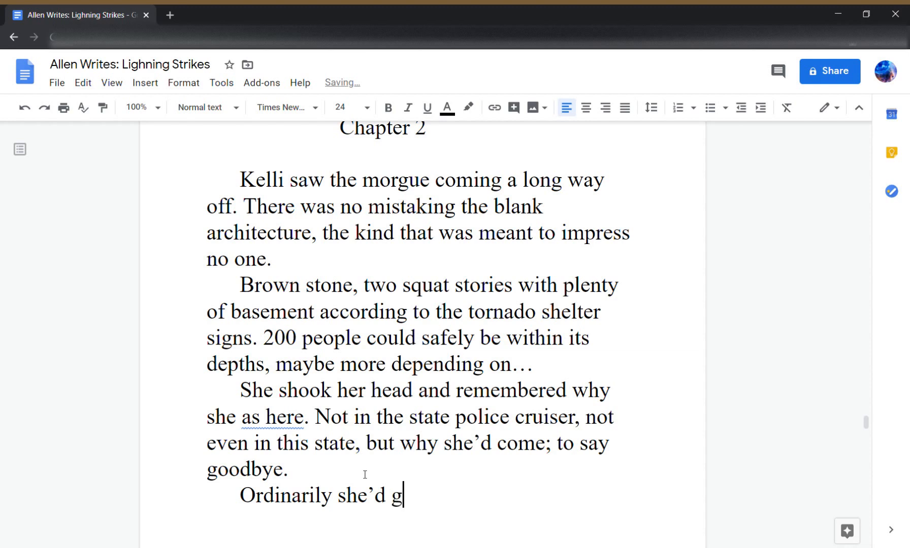
pyautogui.write('o to a funeral')
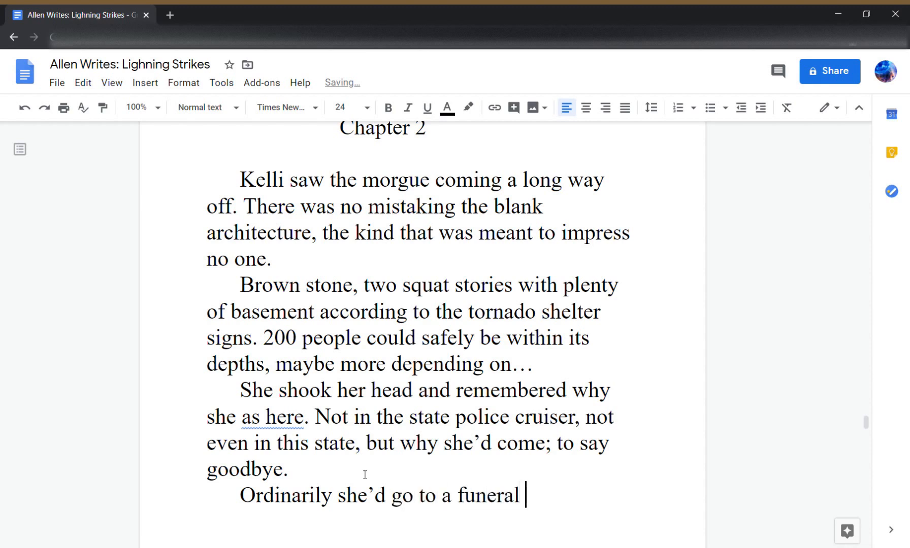
pyautogui.write(' and see t')
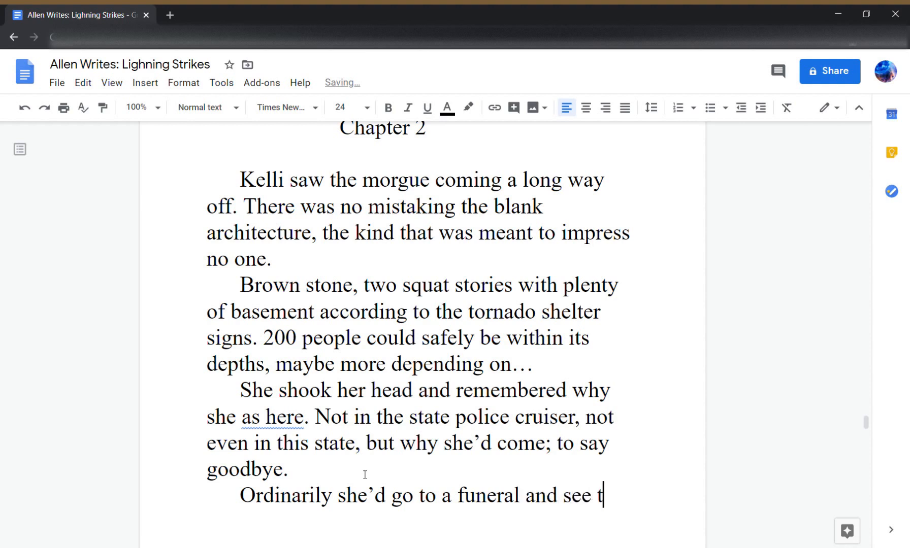
pyautogui.write('he deceased')
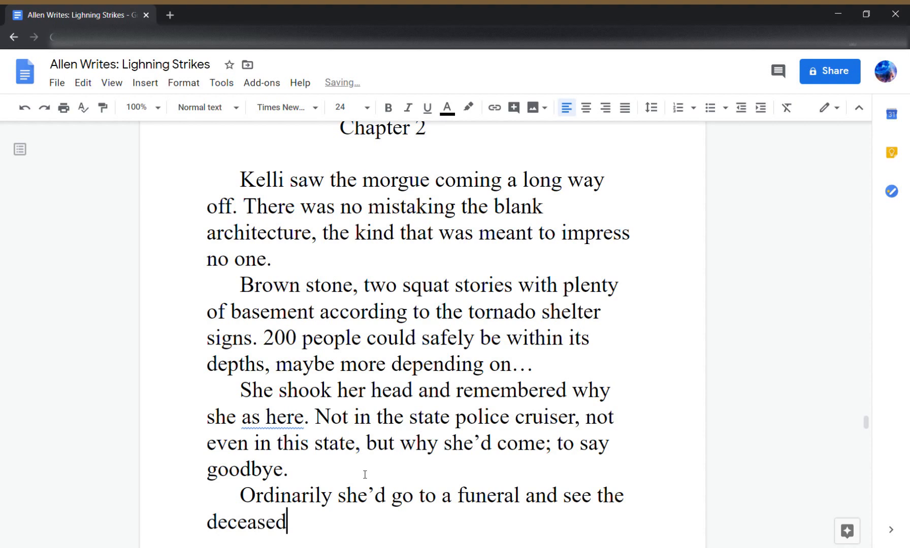
pyautogui.write(' for one las')
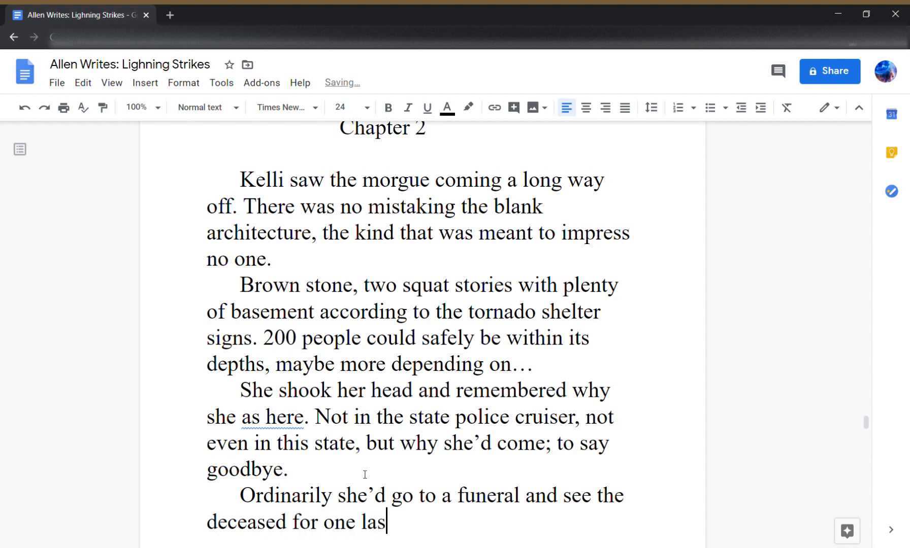
pyautogui.write('t time')
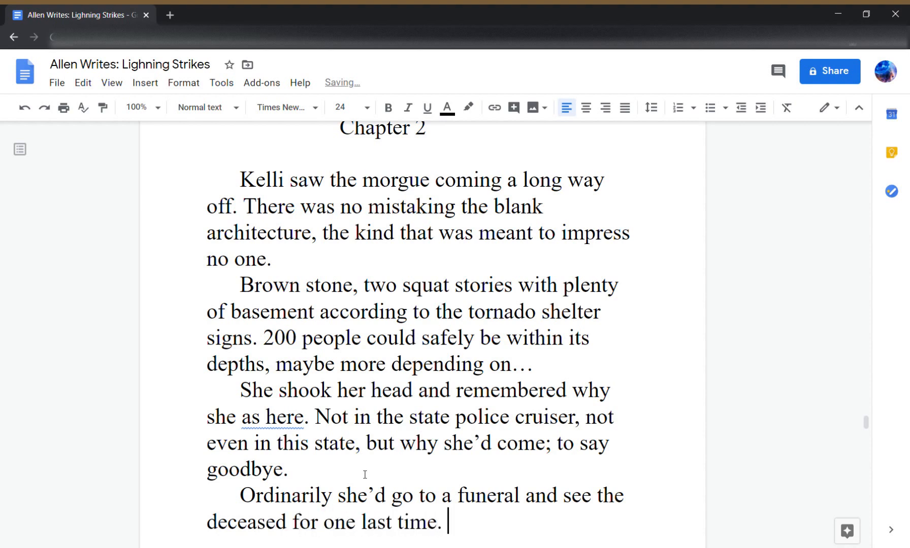
# - End the sentence and add "Someone else would set this up. Someone else would find the body."
pyautogui.write('. Someone el')
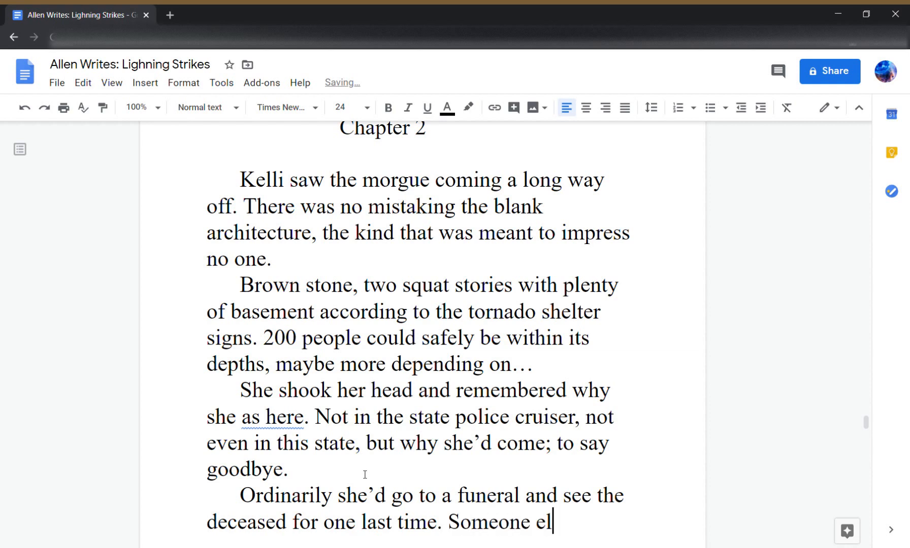
pyautogui.write('se would set th')
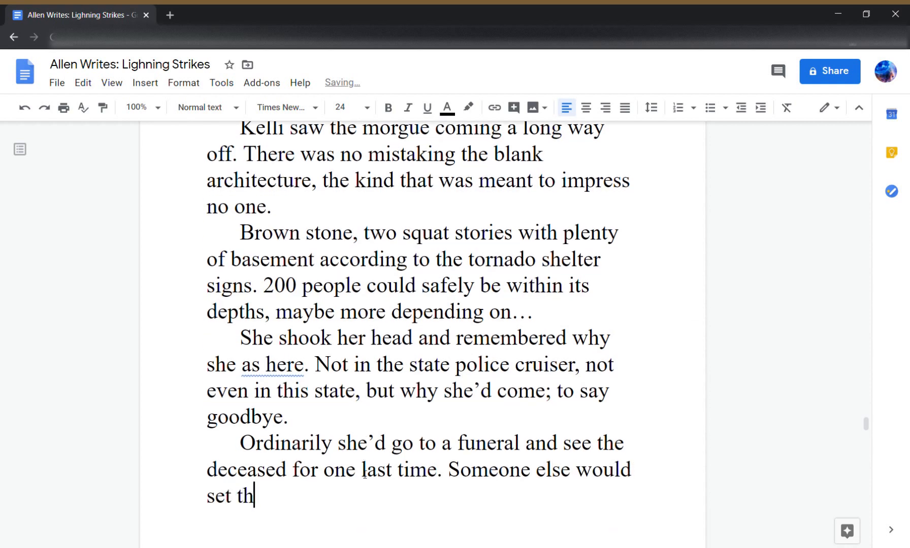
pyautogui.write('is up. So')
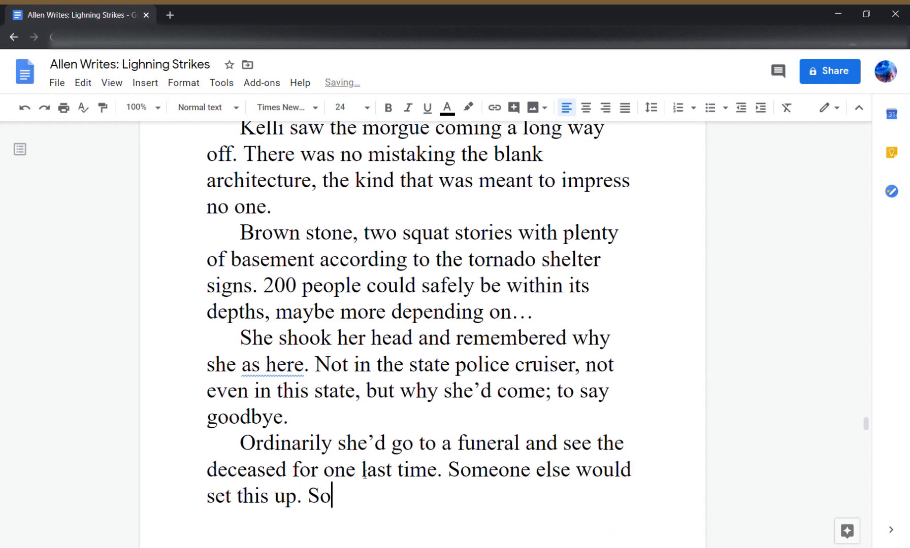
pyautogui.write('meone else would ')
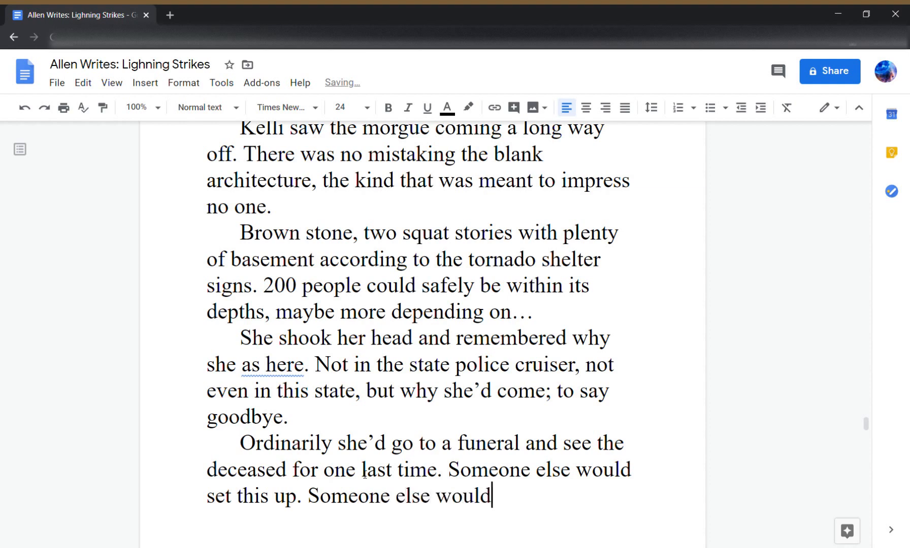
pyautogui.write('find the b')
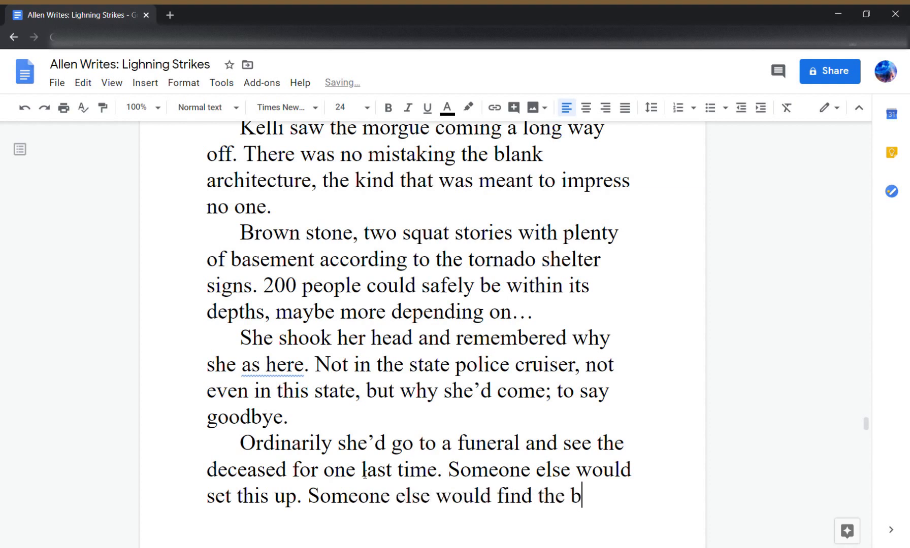
pyautogui.write('ody. Someone ')
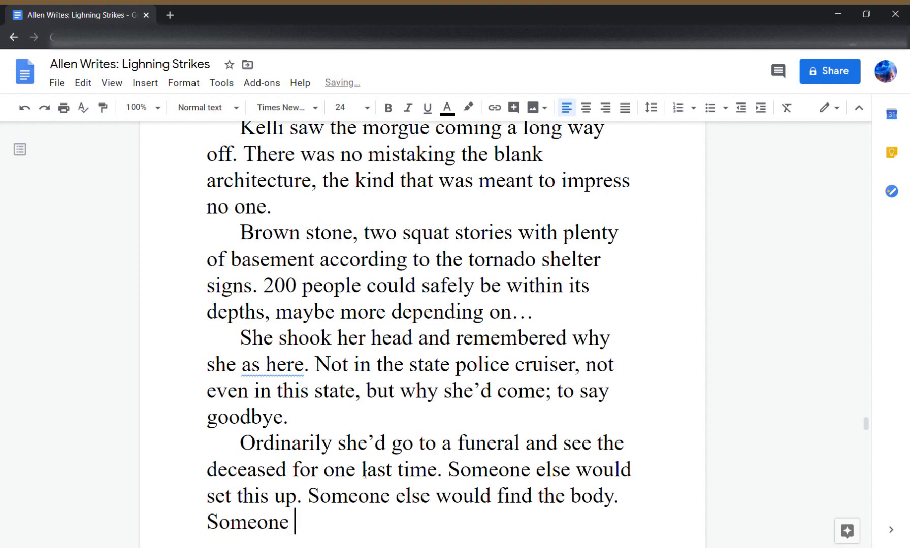
# - Complete the paragraph with "Someone else would identify her father." and start a new paragraph
pyautogui.write('else would')
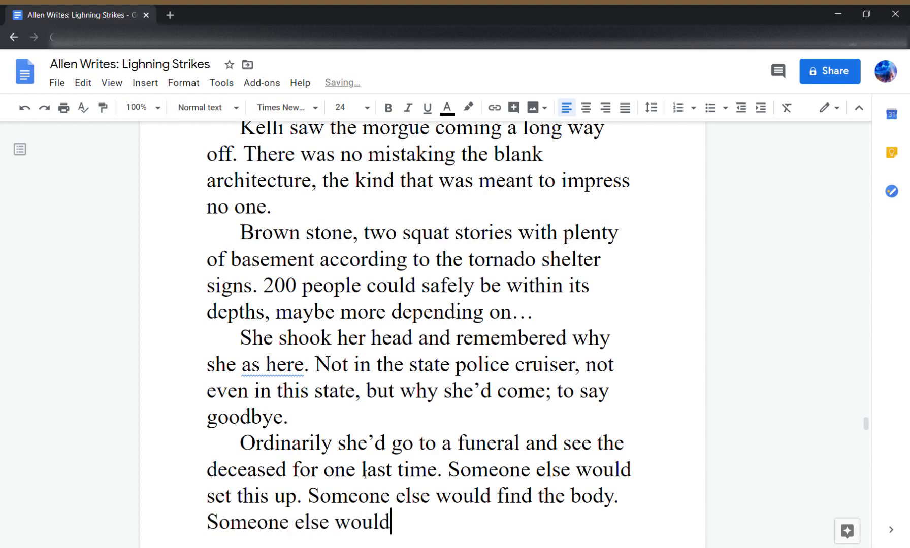
pyautogui.write(' identify t')
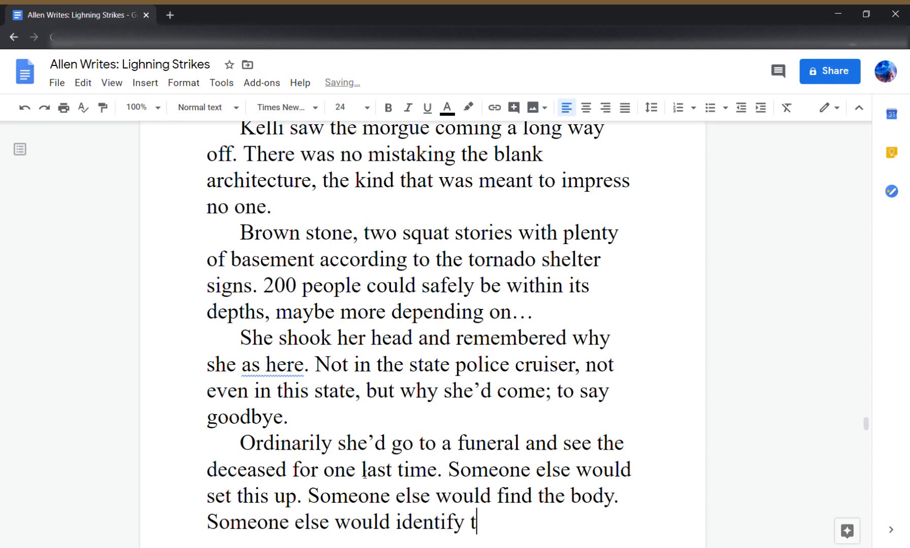
pyautogui.press('BackSpace')
pyautogui.write('her father')
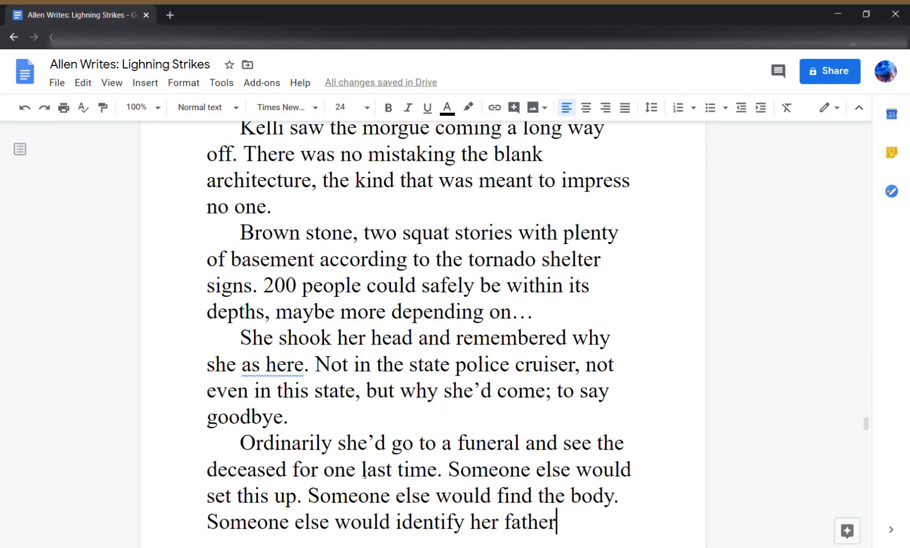
pyautogui.write('.')
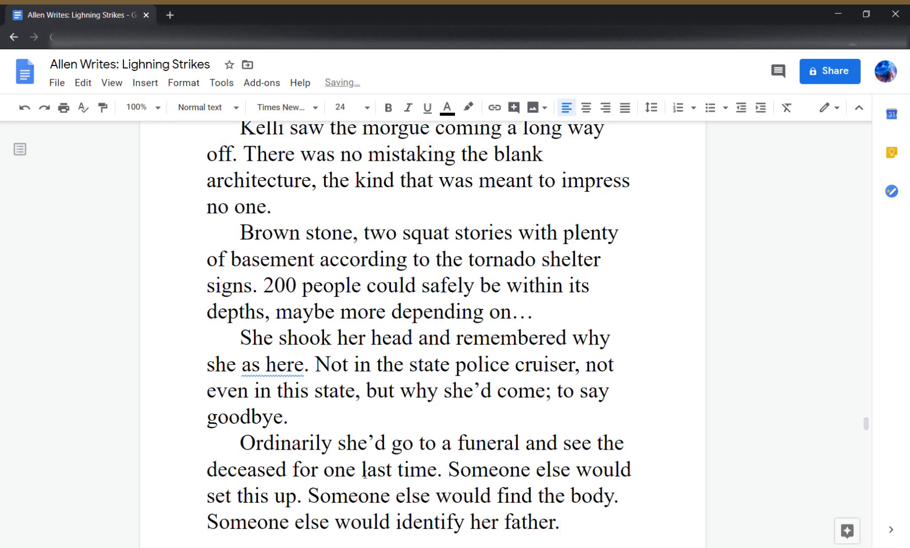
pyautogui.press('Return')
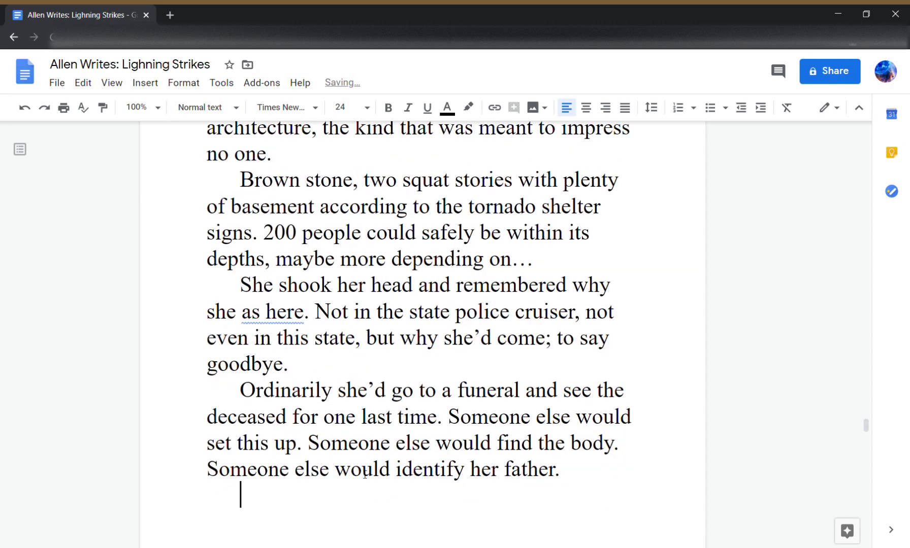
# - Open the new paragraph with the sentence "The car was parked, engine idlying."
pyautogui.write('The c')
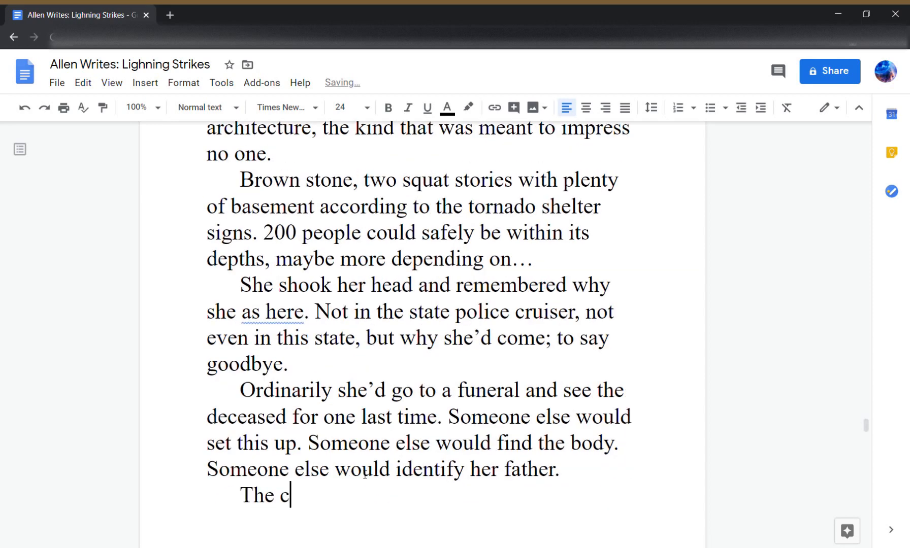
pyautogui.write('ar was parke')
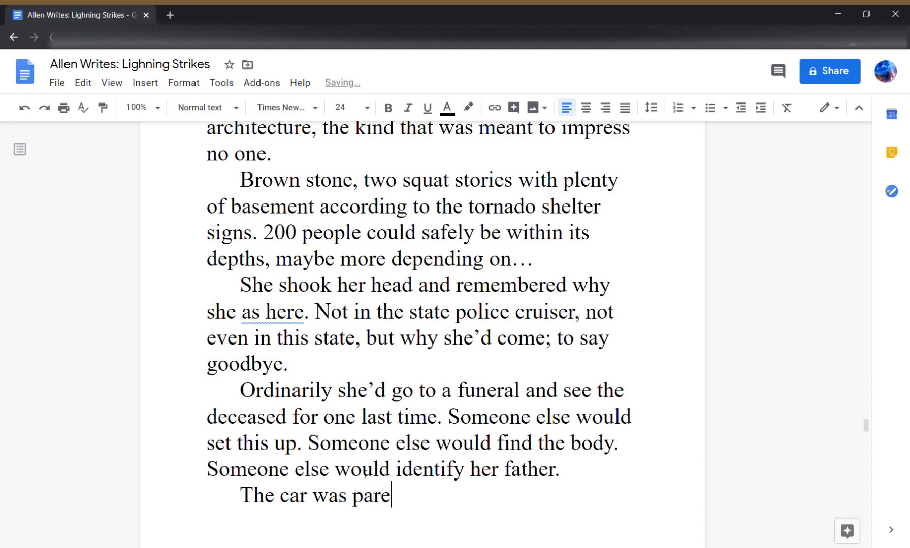
pyautogui.press('BackSpace')
pyautogui.write('ked, engi')
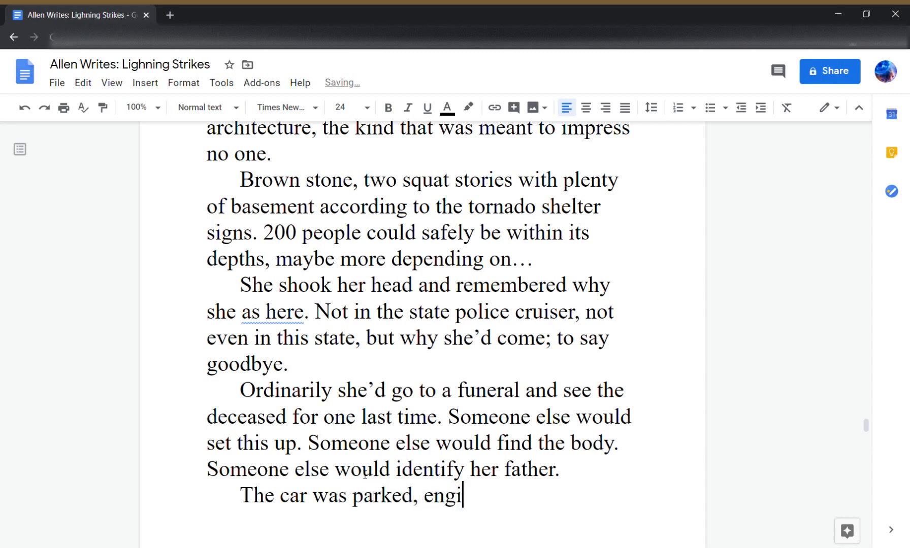
pyautogui.write('ne idlying')
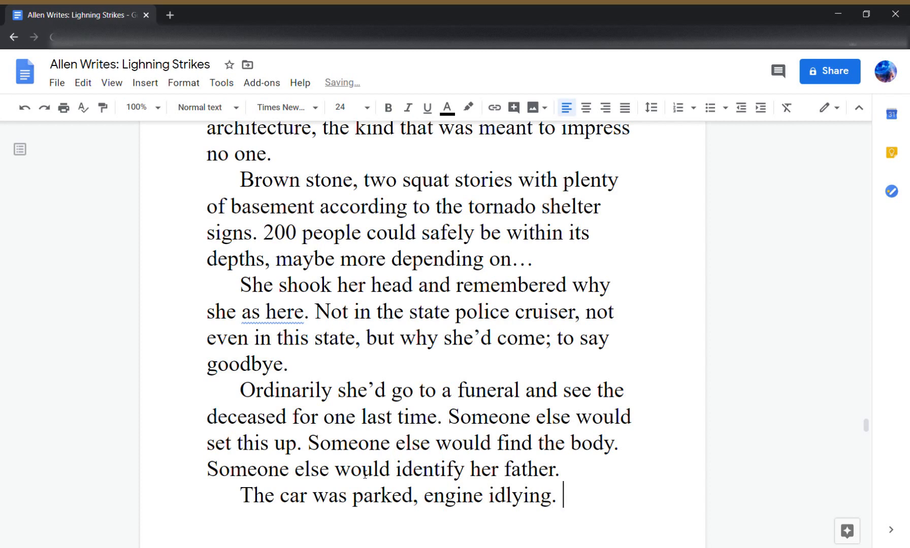
pyautogui.write('.')
pyautogui.press('Return')
pyautogui.write('She')
pyautogui.press('BackSpace')
pyautogui.press('BackSpace')
pyautogui.press('BackSpace')
pyautogui.press('BackSpace')
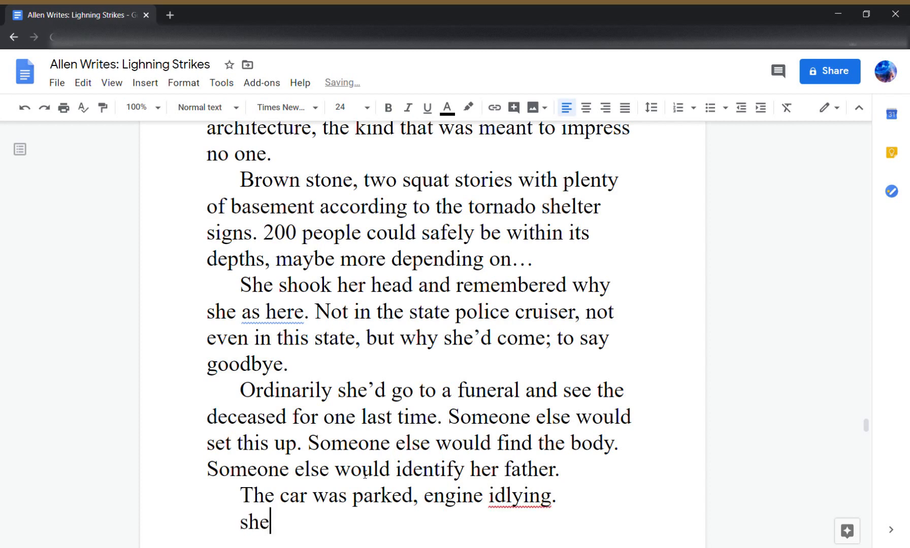
pyautogui.write('S')
pyautogui.press('BackSpace')
pyautogui.press('BackSpace')
pyautogui.press('BackSpace')
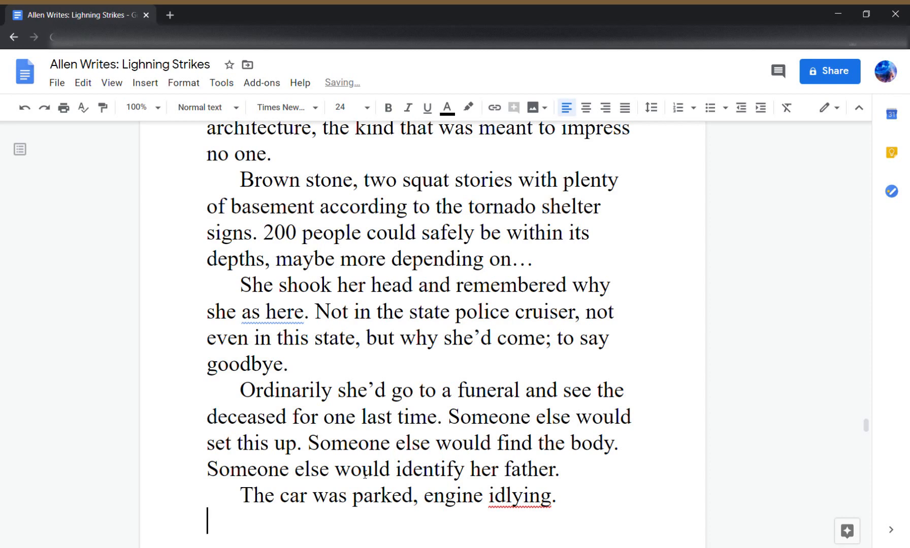
# - Correct the misspelled word "idlying" to "idling" in the sentence about the parked car
pyautogui.write('D')
pyautogui.press('Left')
pyautogui.press('Left')
pyautogui.press('Left')
pyautogui.press('Left')
pyautogui.press('Left')
pyautogui.press('Left')
pyautogui.press('Delete')
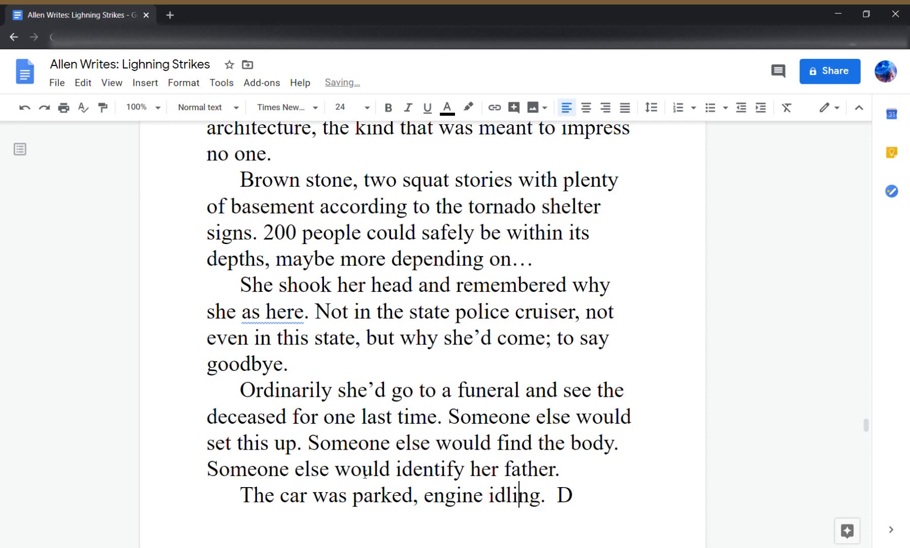
pyautogui.press('End')
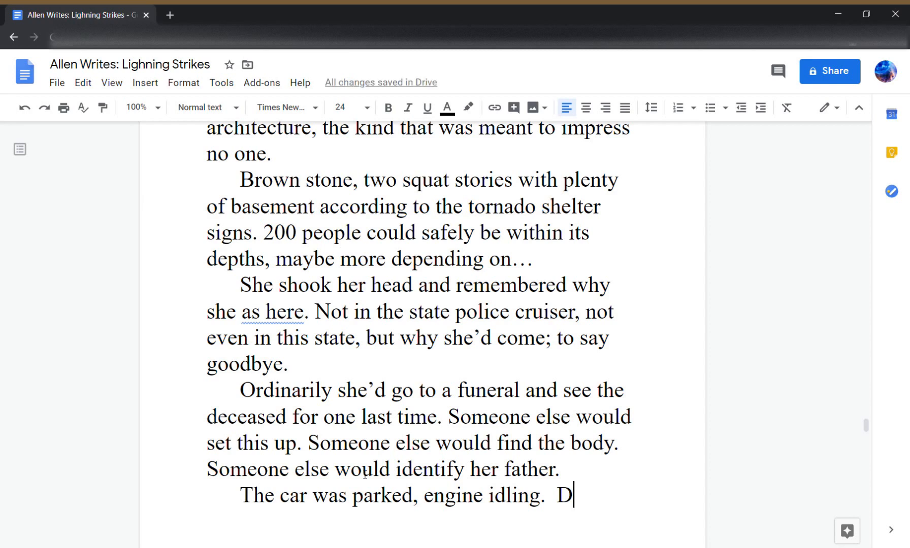
pyautogui.press('BackSpace')
# - Add the sentence "She wondered how long it'd been like that." after the one about the idling engine
pyautogui.write('She wondered how long ')
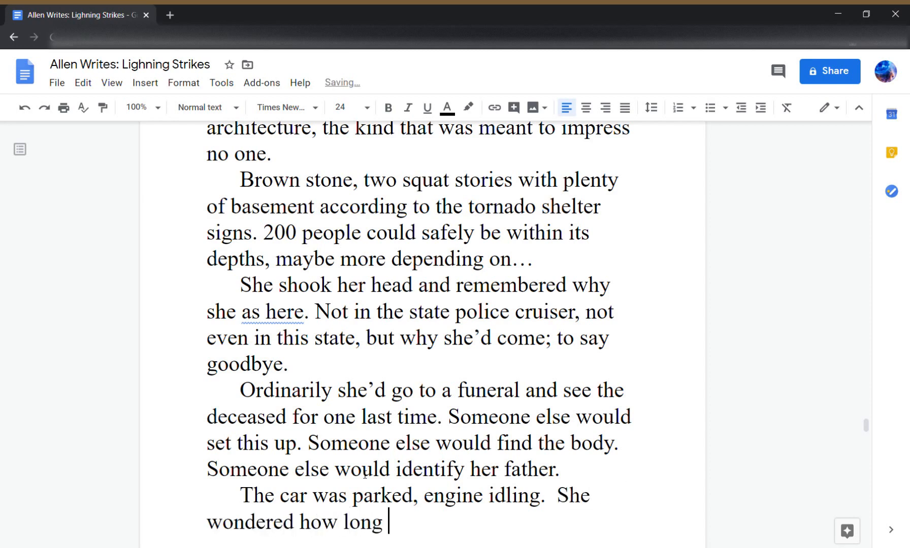
pyautogui.write("it'd been like")
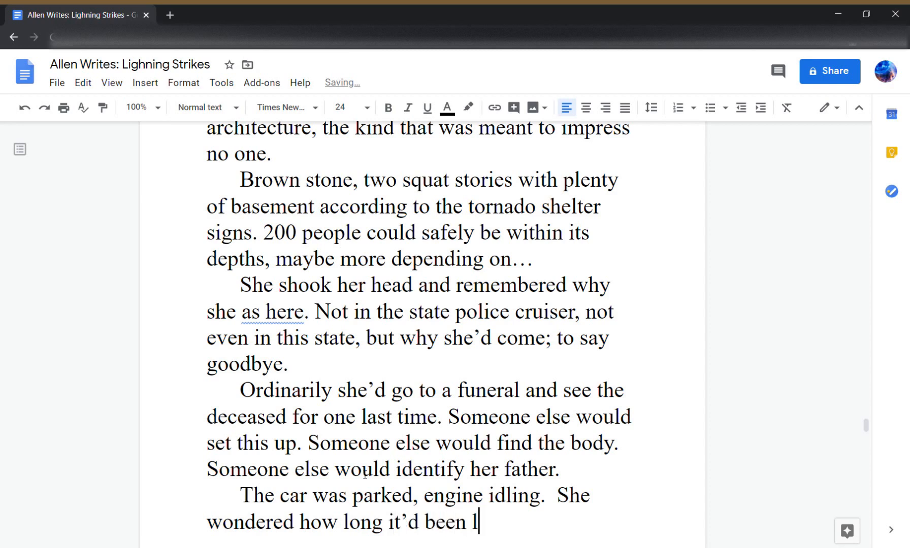
pyautogui.write(' that.')
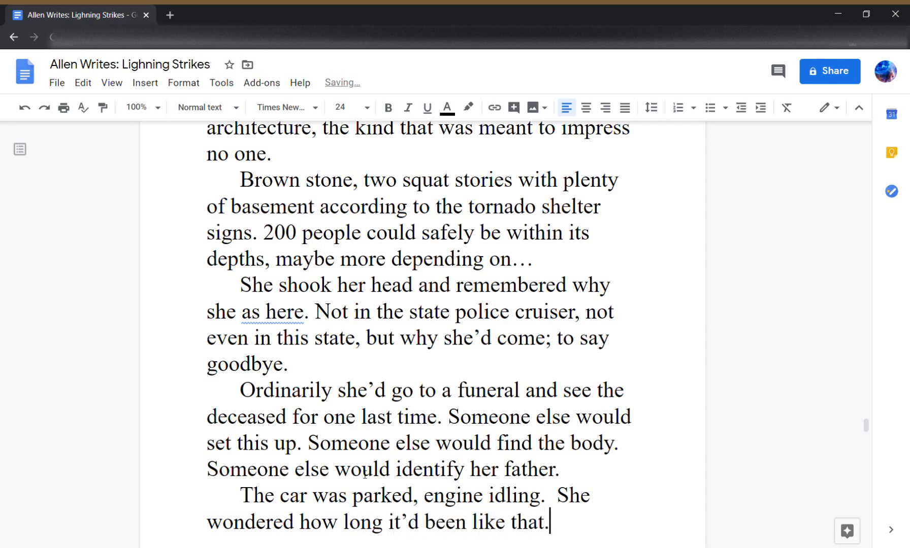
# - Begin a new sentence after "like that." with "The deputy… the patrolman…", using a lowercase "deputy"
pyautogui.write(' The Dep')
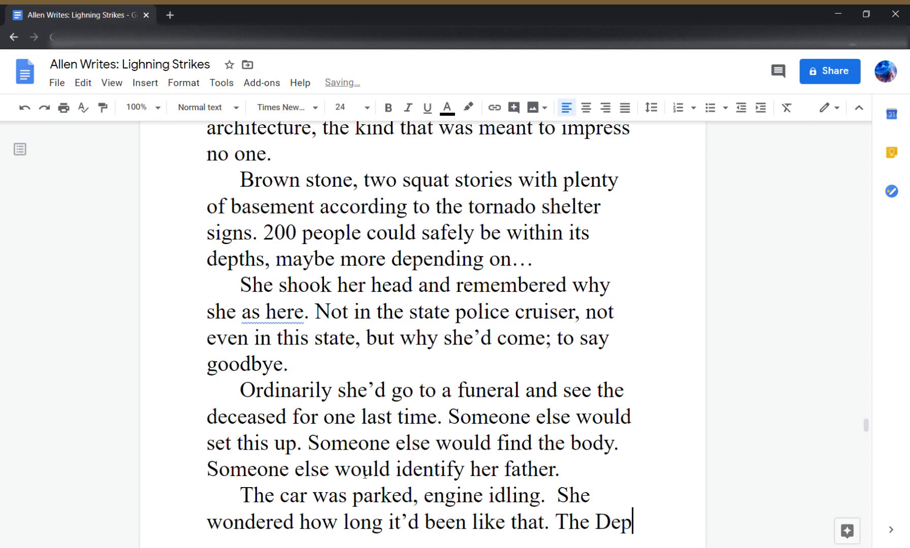
pyautogui.press('BackSpace')
pyautogui.press('BackSpace')
pyautogui.press('BackSpace')
pyautogui.write('D')
pyautogui.press('BackSpace')
pyautogui.write('depu')
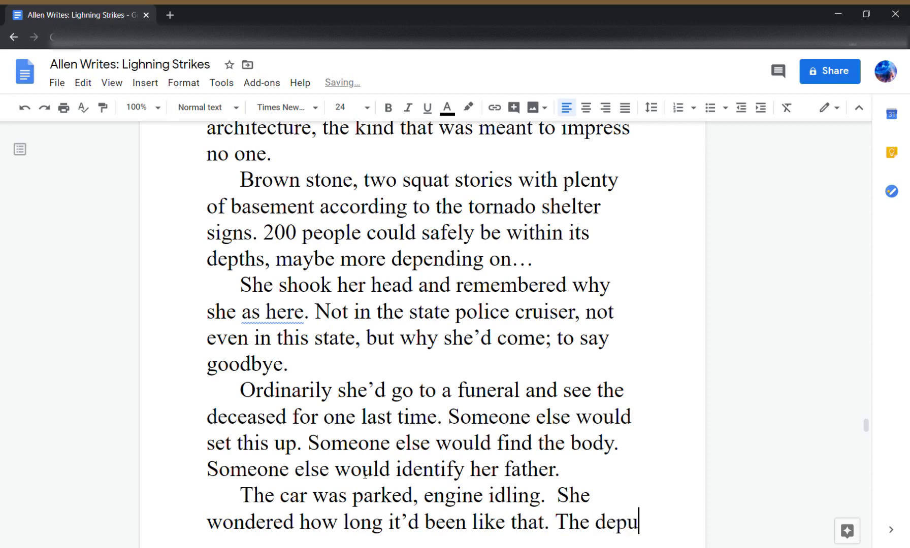
pyautogui.write('ty... the patrolm')
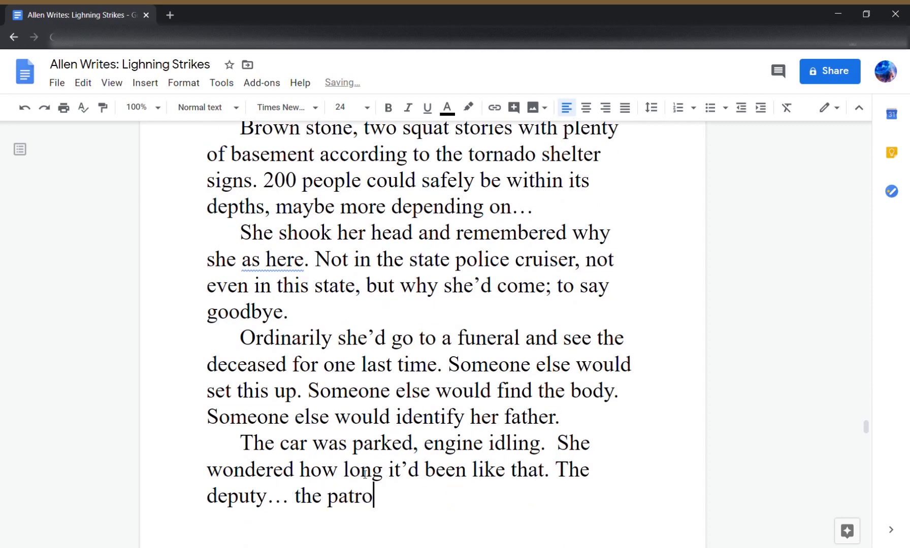
pyautogui.write('an... ')
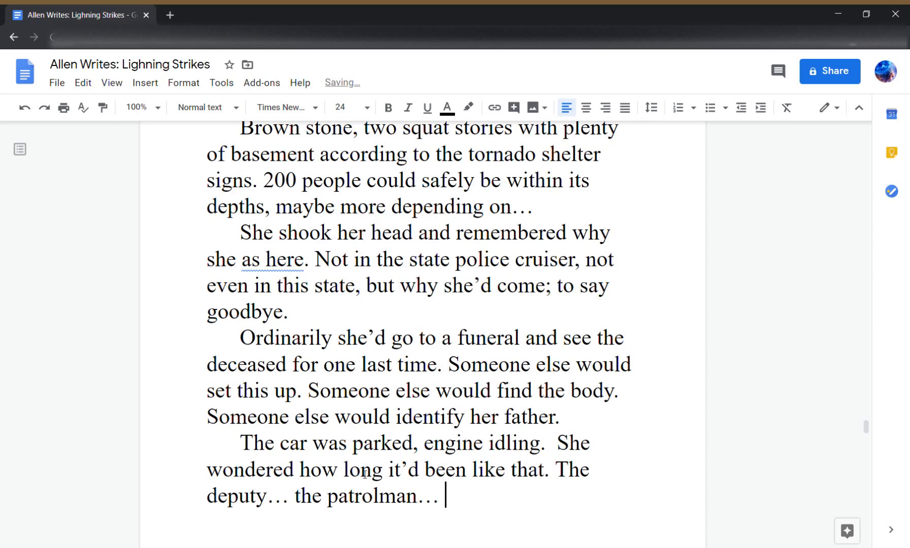
# - Continue the sentence with "God, what was his name, made as if to fill out some paperwork while she sat and stared out the window"
pyautogui.write('God, what w')
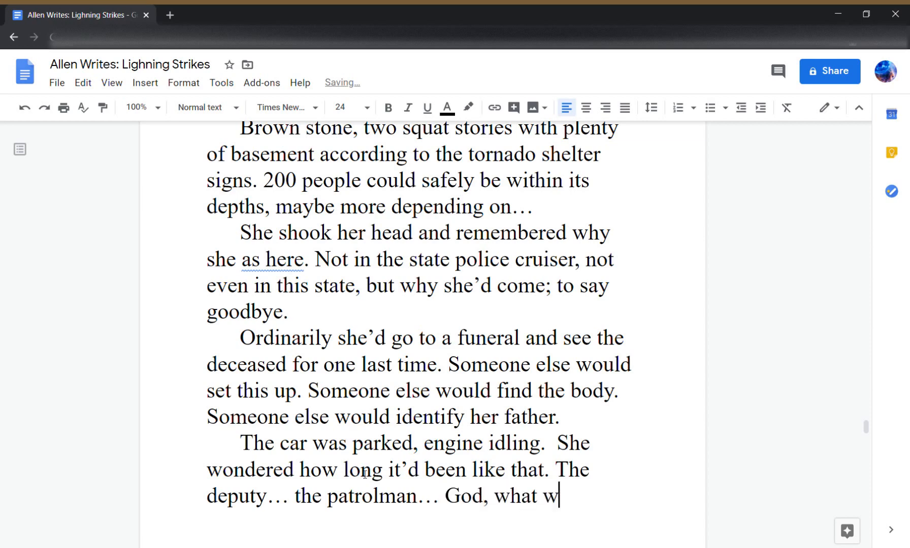
pyautogui.write('as his name')
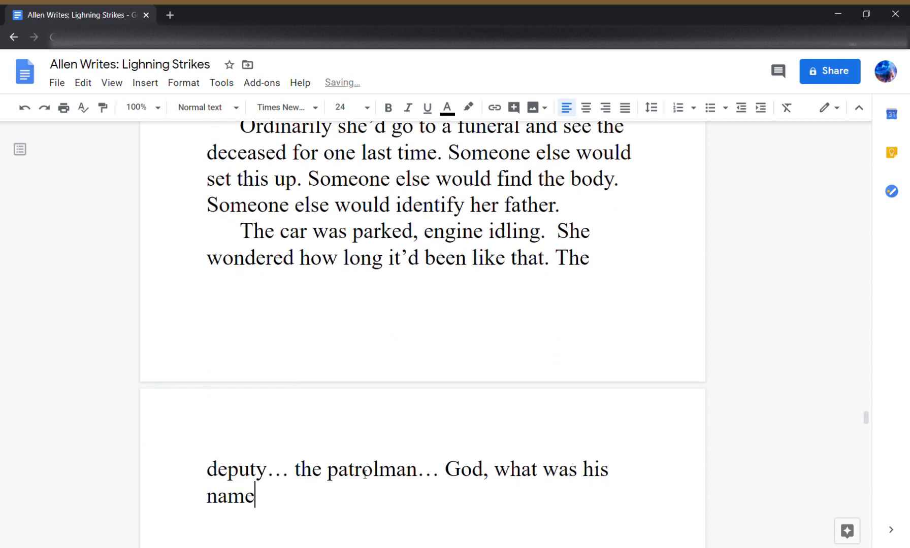
pyautogui.write(', made')
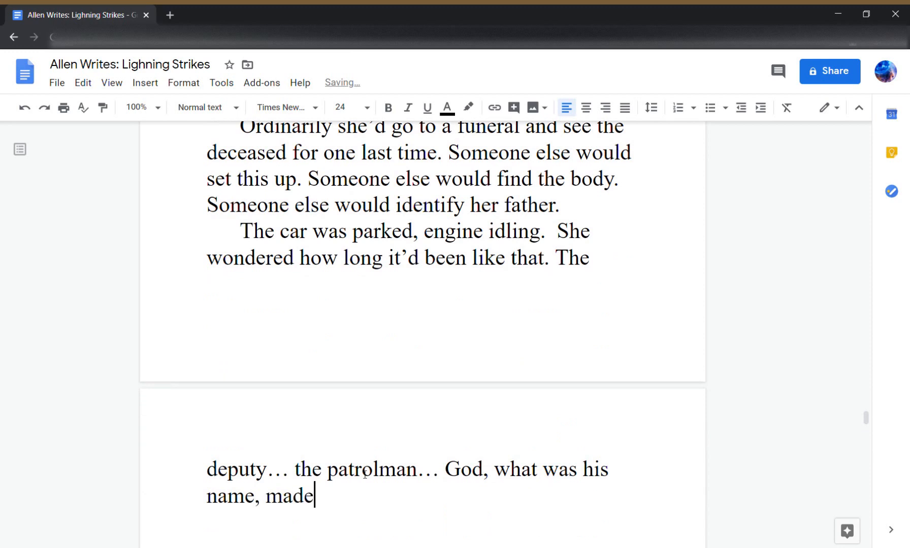
pyautogui.write(' as if to fill o')
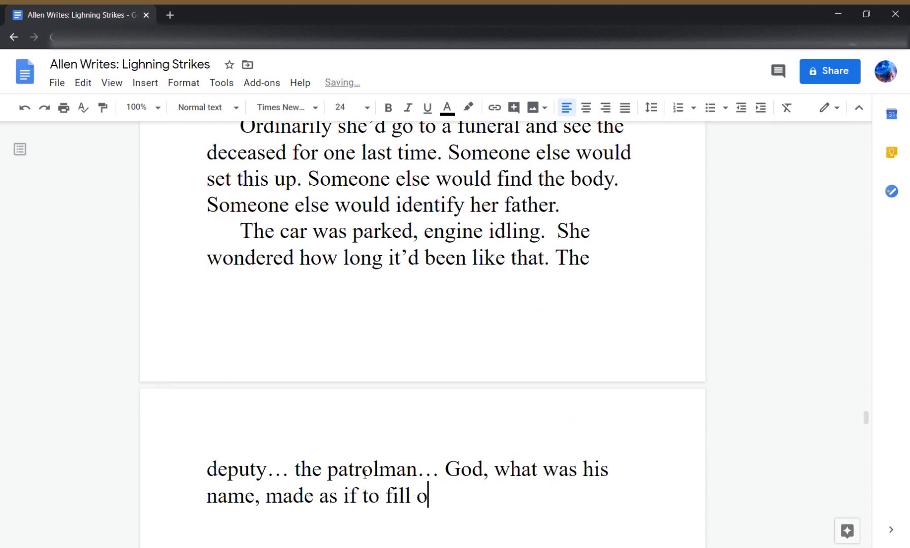
pyautogui.write('ut some paperwork ')
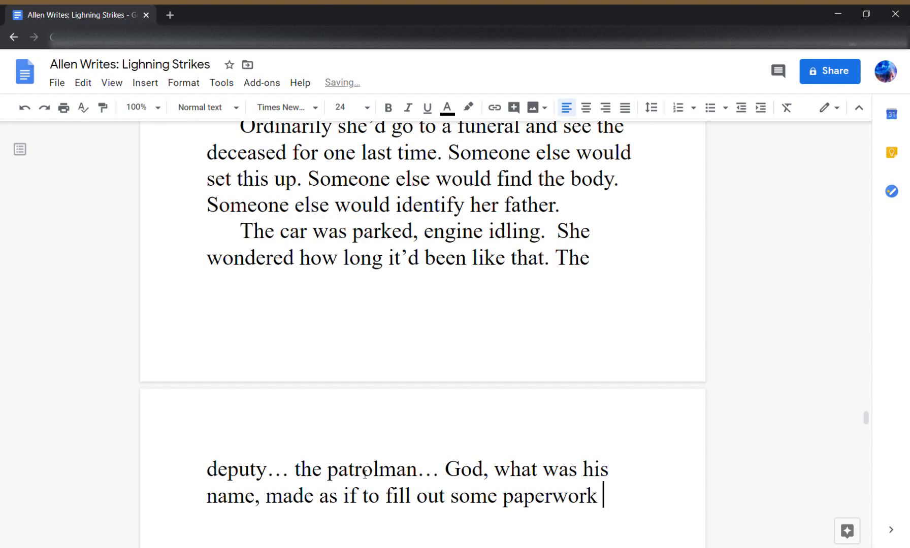
pyautogui.write('while she')
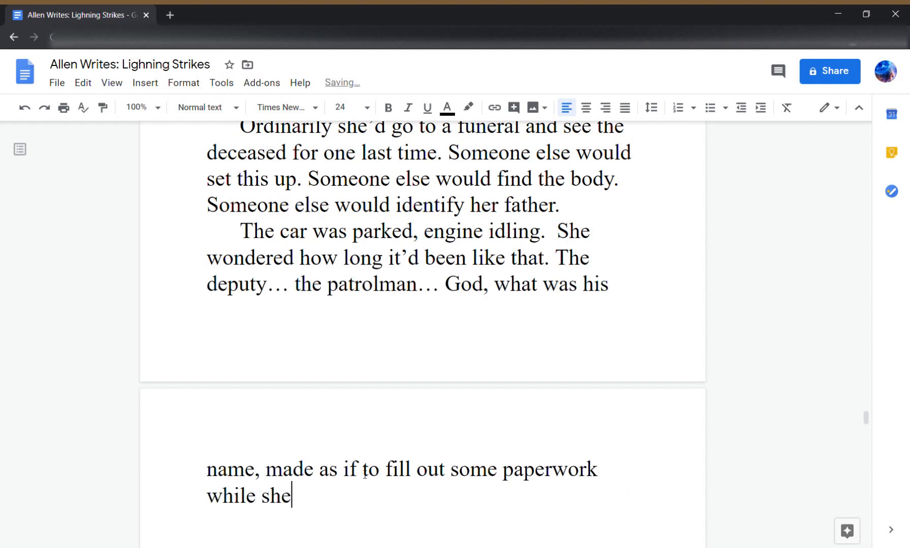
pyautogui.write(' sat and sta')
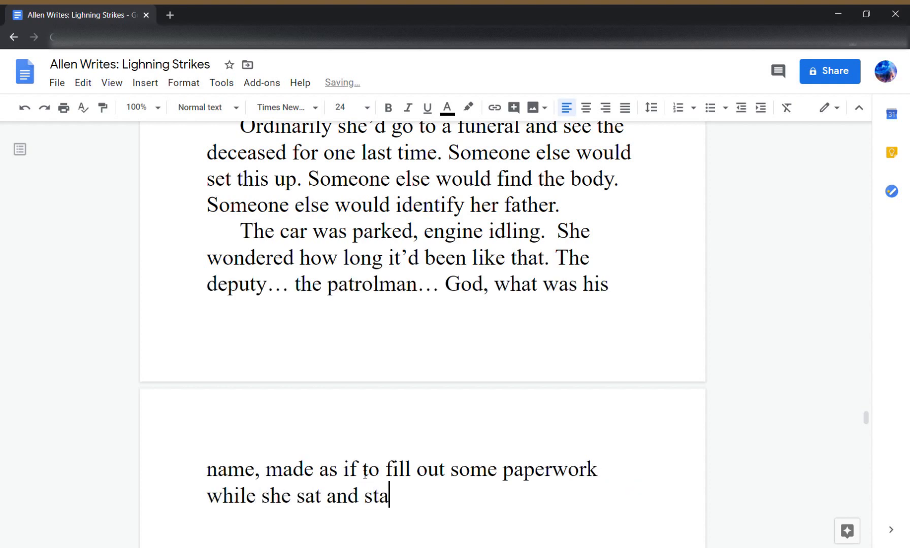
pyautogui.write('red out the window')
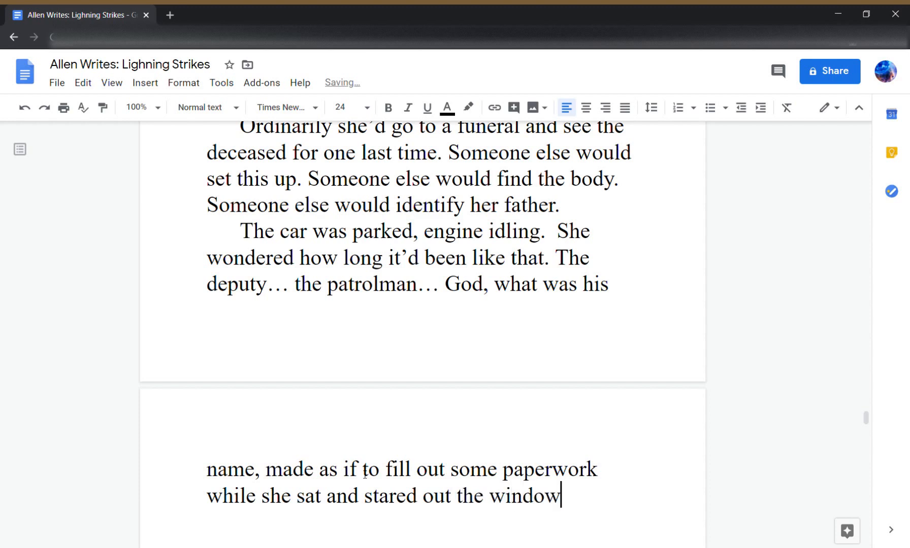
# - Finish the paragraph with "Nice of him. Not his first rodeo." and start a new paragraph
pyautogui.write('. Nice')
pyautogui.write('im')
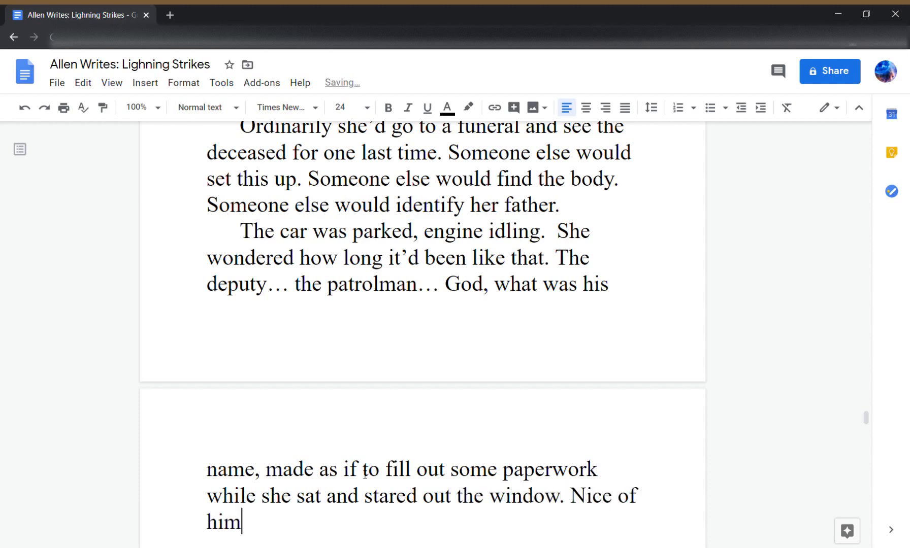
pyautogui.write('. Not his')
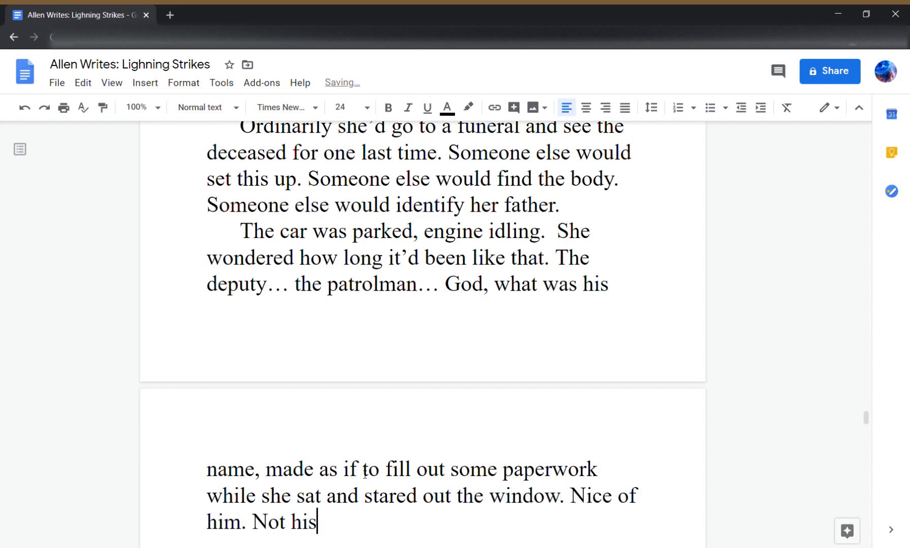
pyautogui.write(' first rodea.')
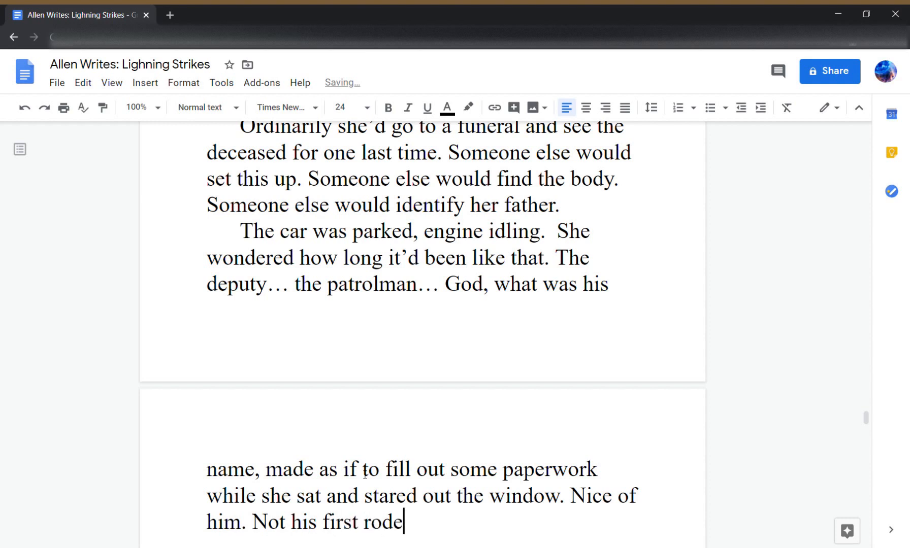
pyautogui.press('BackSpace')
pyautogui.press('BackSpace')
pyautogui.write('o.')
pyautogui.press('Return')
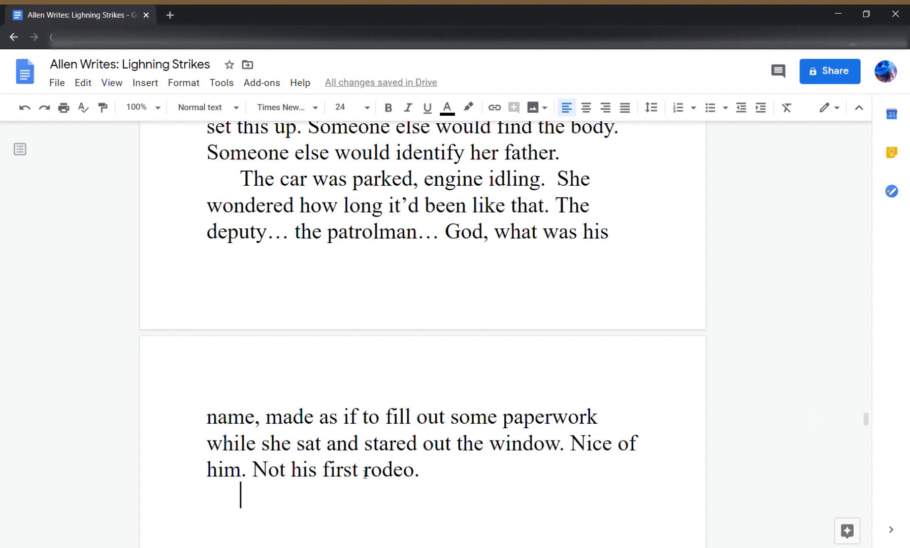
# - Write the dialogue line "Do I just go in?" she asked. and start a new paragraph
pyautogui.write('"Do I juist')
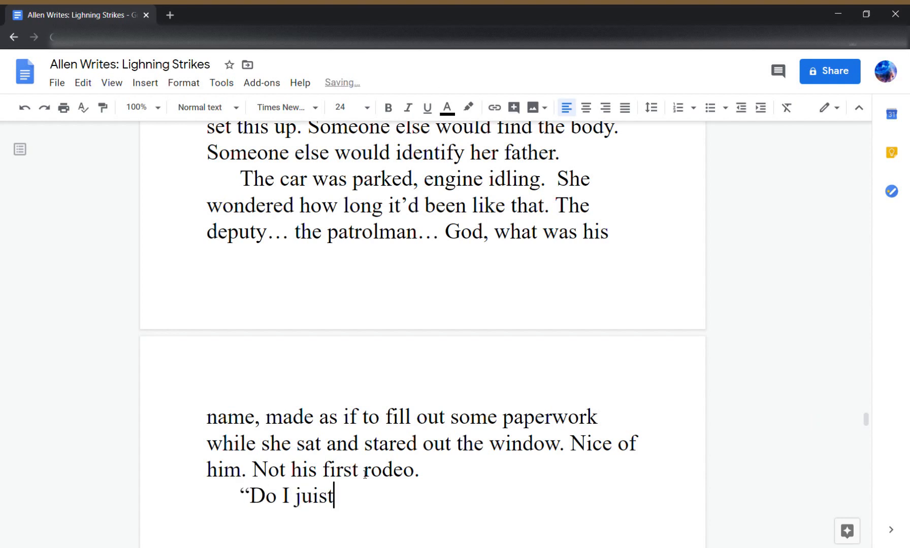
pyautogui.press('BackSpace')
pyautogui.press('BackSpace')
pyautogui.press('BackSpace')
pyautogui.write('st go in')
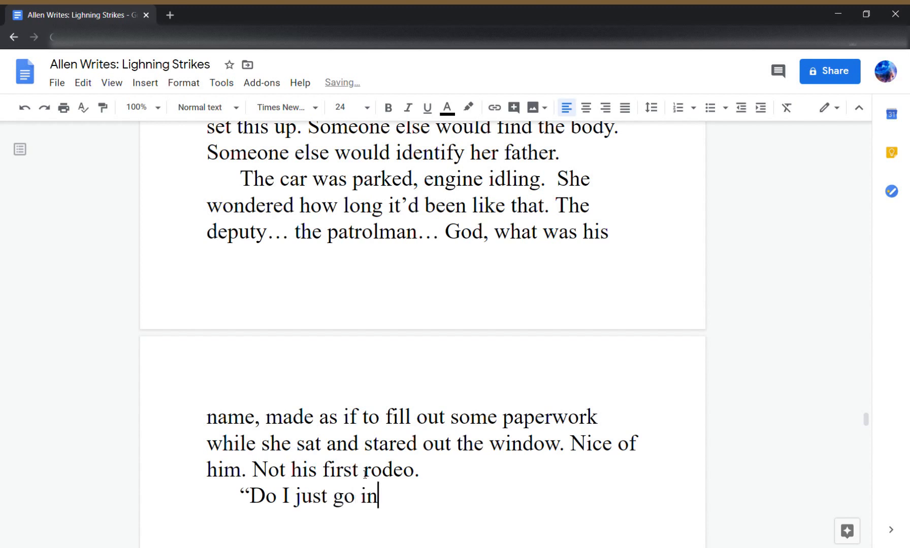
pyautogui.write('?" she aske')
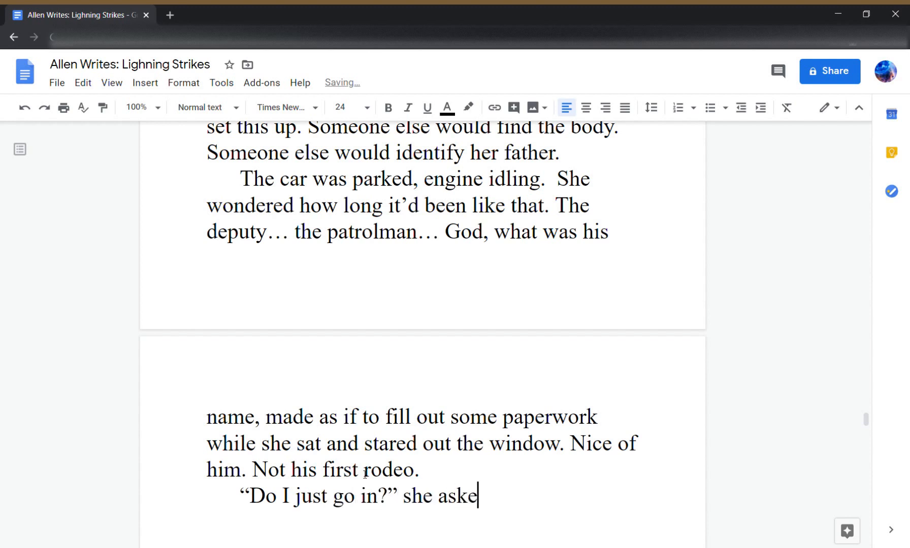
pyautogui.write('d.')
pyautogui.press('Return')
# - Write the reply "I'll escort you," he replied. and start a new paragraph
pyautogui.write('"I\'ll escort')
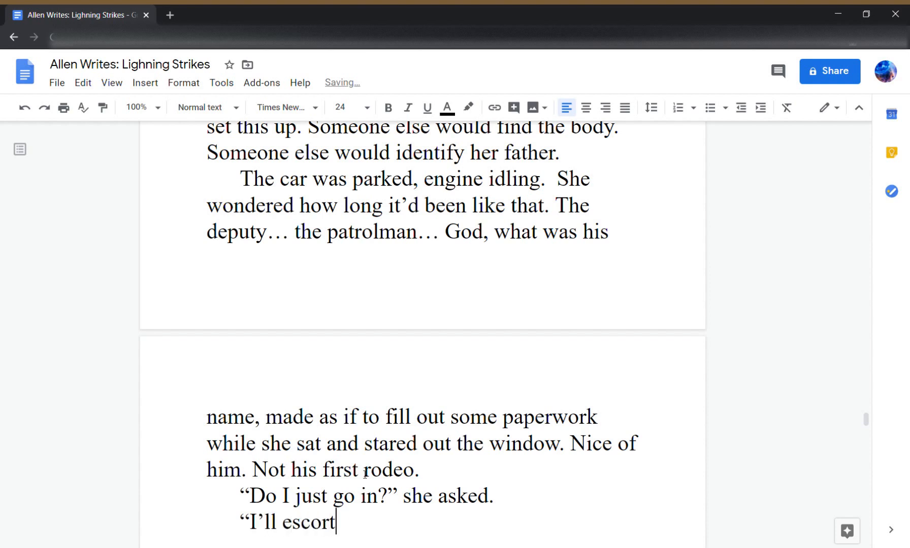
pyautogui.write(' you')
pyautogui.write('," he rpeli')
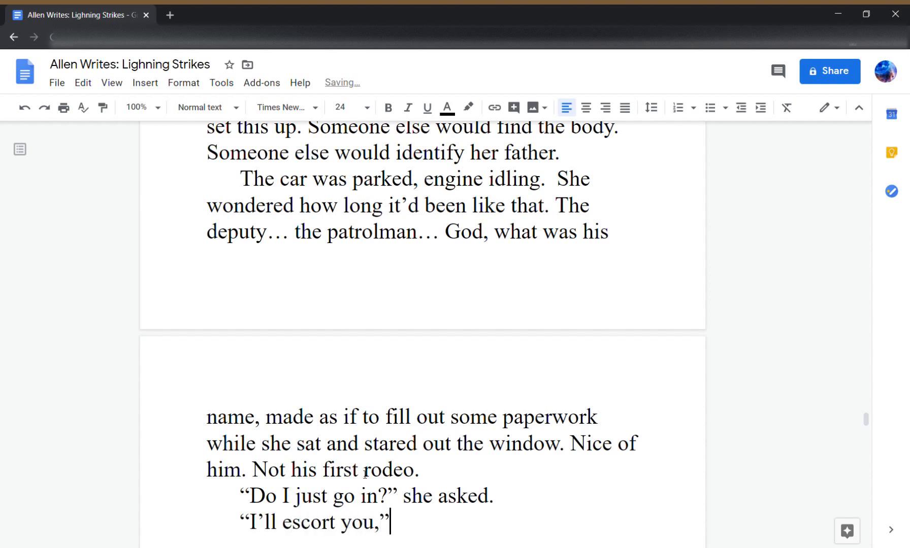
pyautogui.press('BackSpace')
pyautogui.press('BackSpace')
pyautogui.press('BackSpace')
pyautogui.press('BackSpace')
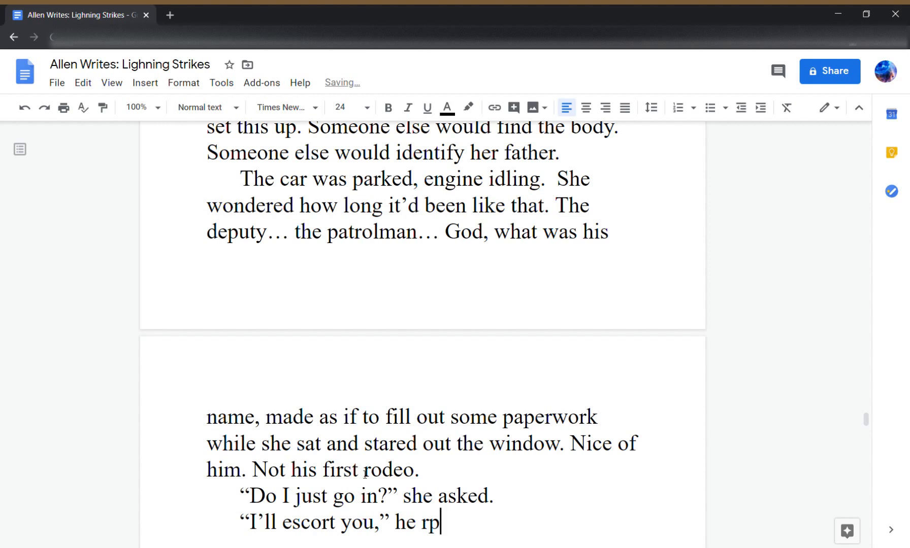
pyautogui.write('eplied.')
pyautogui.press('Return')
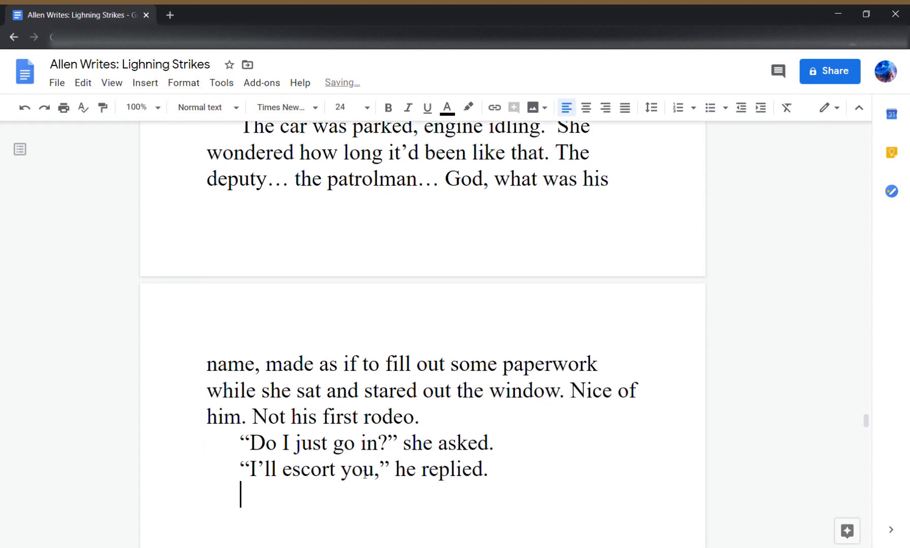
# - Write the sentence "And for a wonder they just opened the car doors and got on with it."
pyautogui.write('And ')
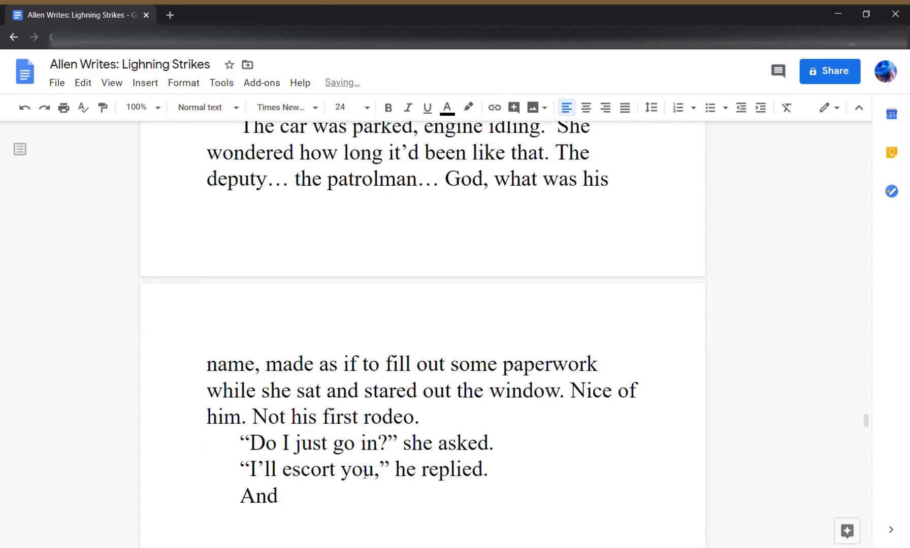
pyautogui.write('for a w')
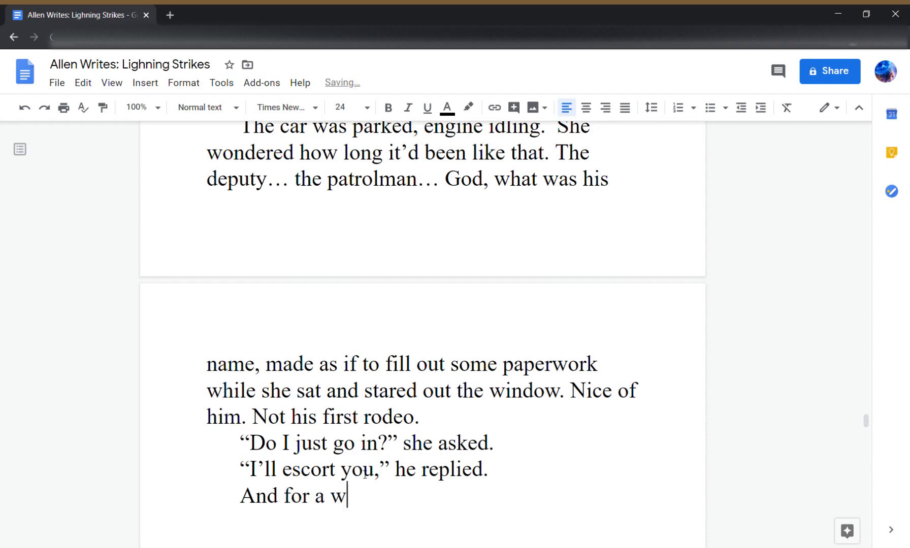
pyautogui.write('onder they jus')
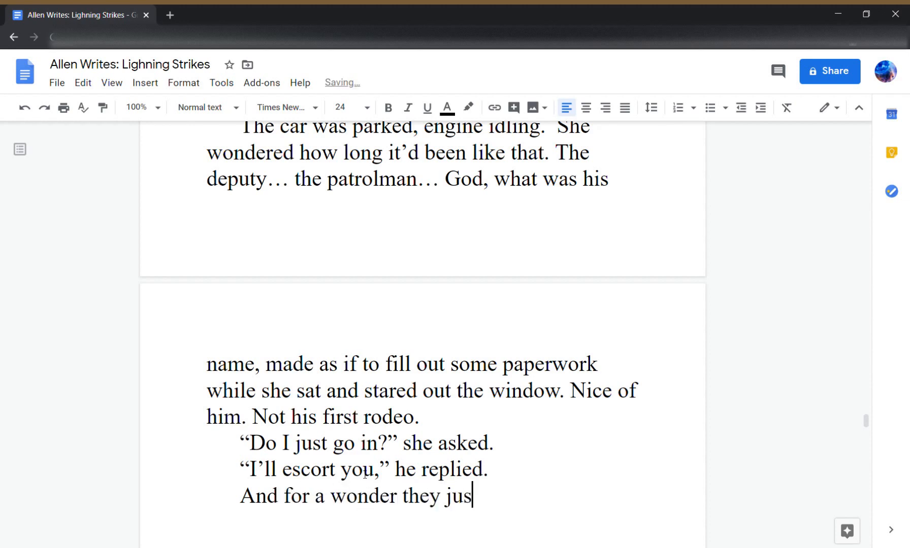
pyautogui.write('t opened the ca')
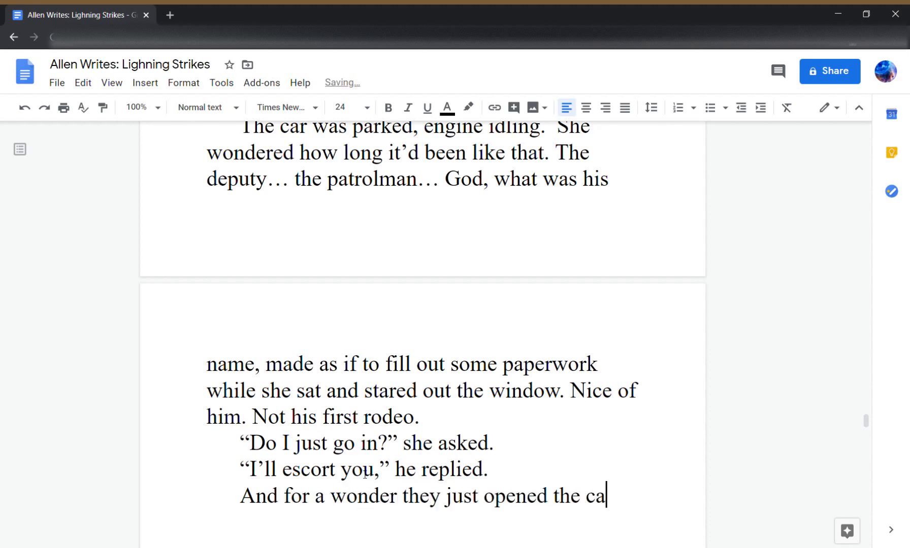
pyautogui.write('r f')
pyautogui.press('BackSpace')
pyautogui.write('doors and go')
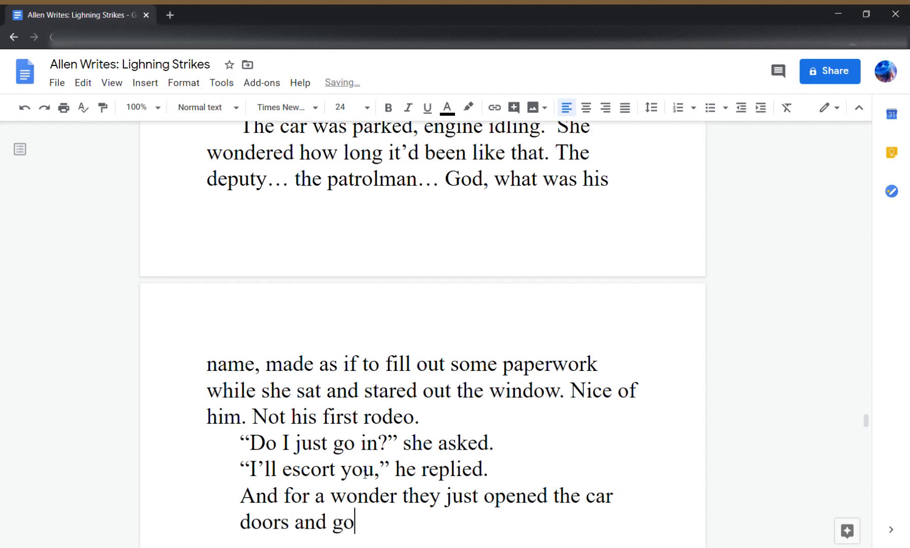
pyautogui.write('t on wit i')
pyautogui.press('BackSpace')
pyautogui.press('BackSpace')
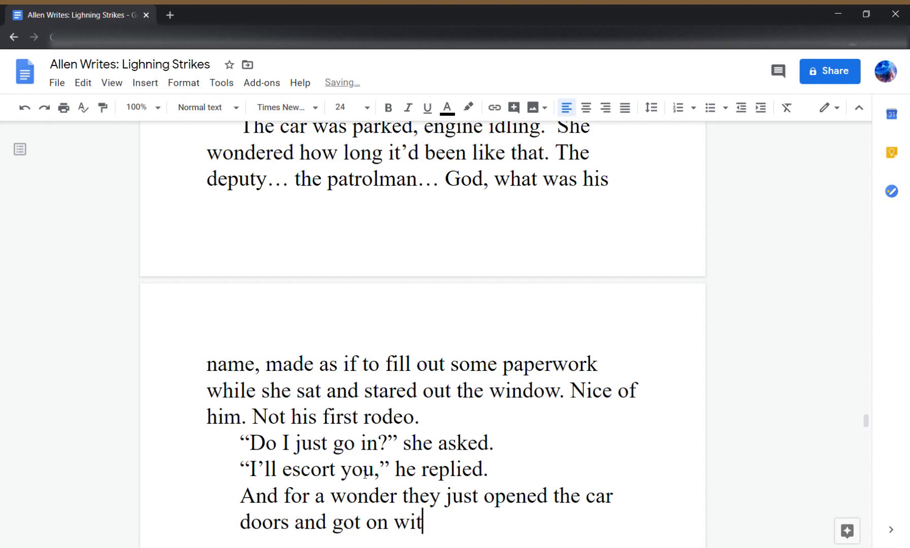
pyautogui.write('h it.')
# - Try to remove the indent of the wrapped line beginning with "doors" in the last paragraph
pyautogui.press('Up')
pyautogui.press('Right')
pyautogui.press('Right')
pyautogui.press('Up')
pyautogui.press('Right')
pyautogui.press('Right')
pyautogui.press('Down')
pyautogui.press('BackSpace')
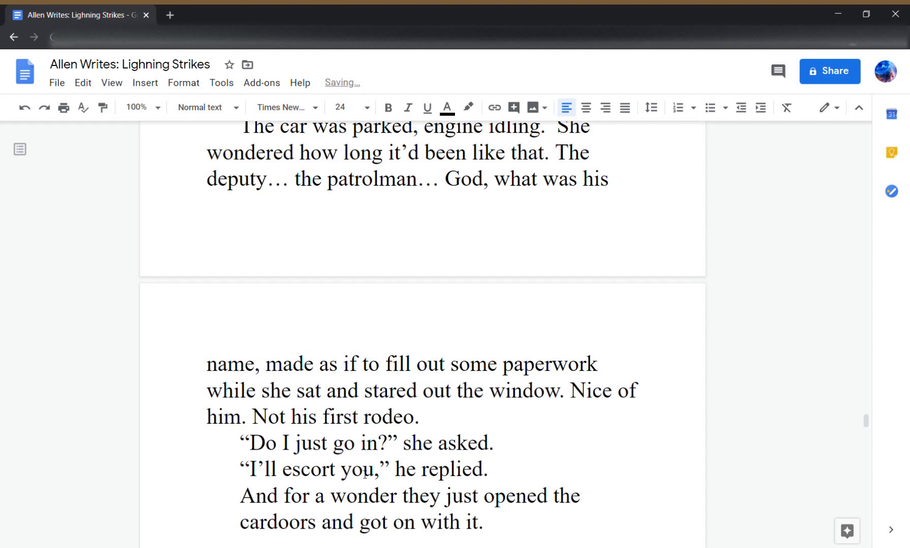
# - Try to fix the indentation of the paragraph beginning "And for a wonder" by applying a special indent of None
pyautogui.scroll(-4, 364, 477)
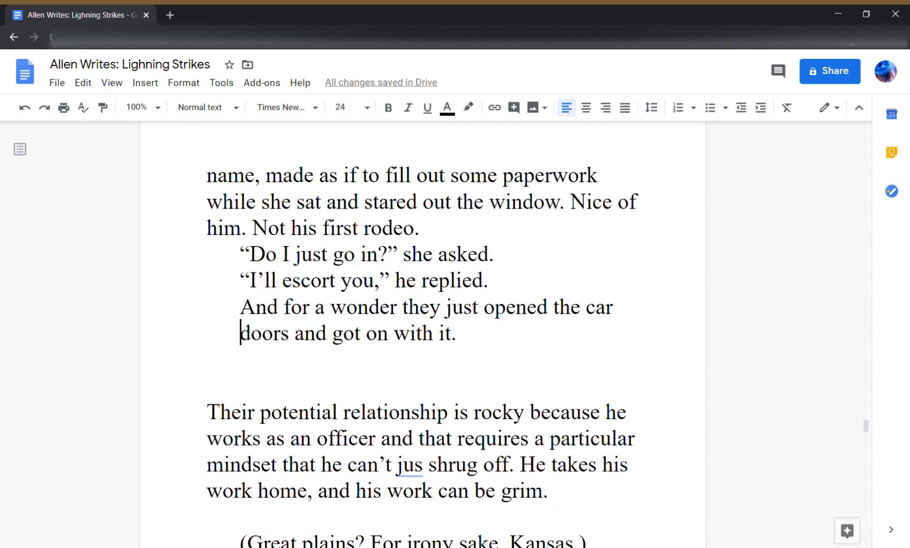
pyautogui.click(331, 368)
pyautogui.moveTo(465, 372); pyautogui.dragTo(112, 322)
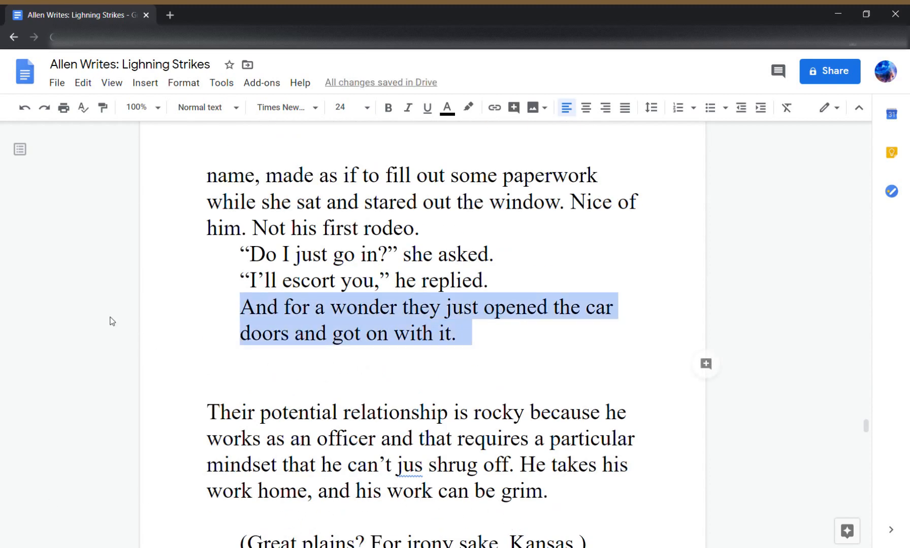
pyautogui.click(186, 85)
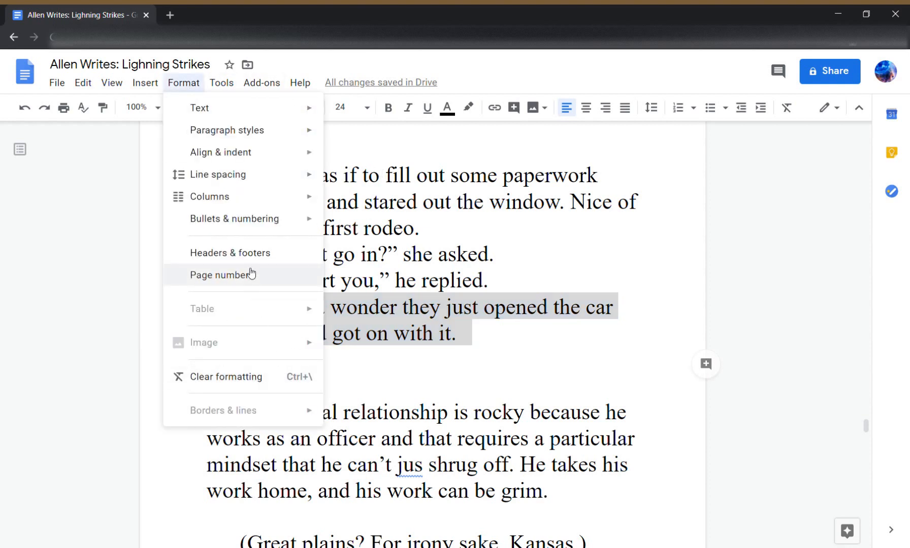
pyautogui.moveTo(252, 209)
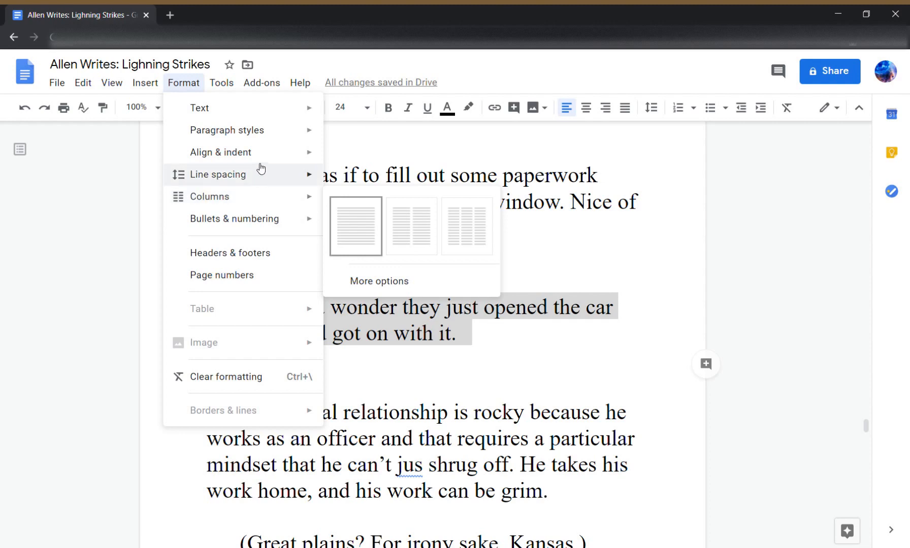
pyautogui.moveTo(264, 153)
pyautogui.click(361, 303)
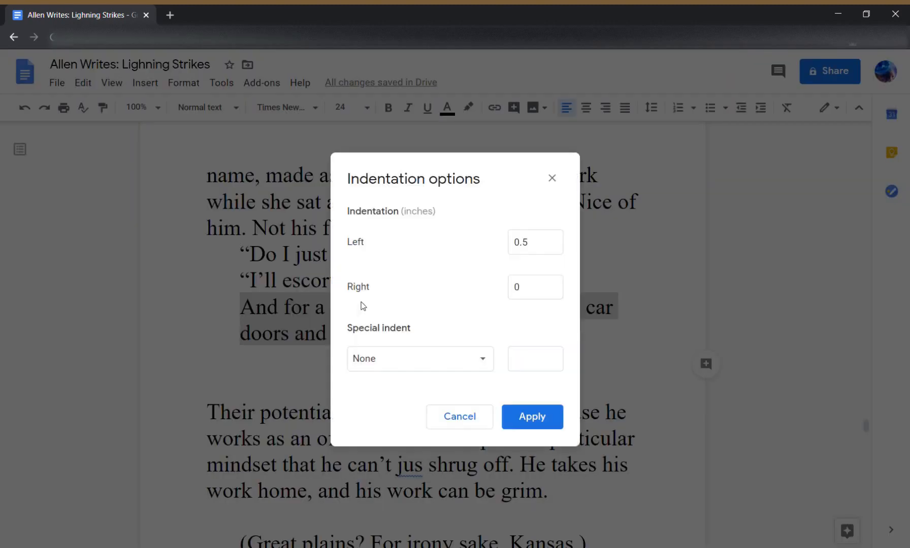
pyautogui.click(485, 359)
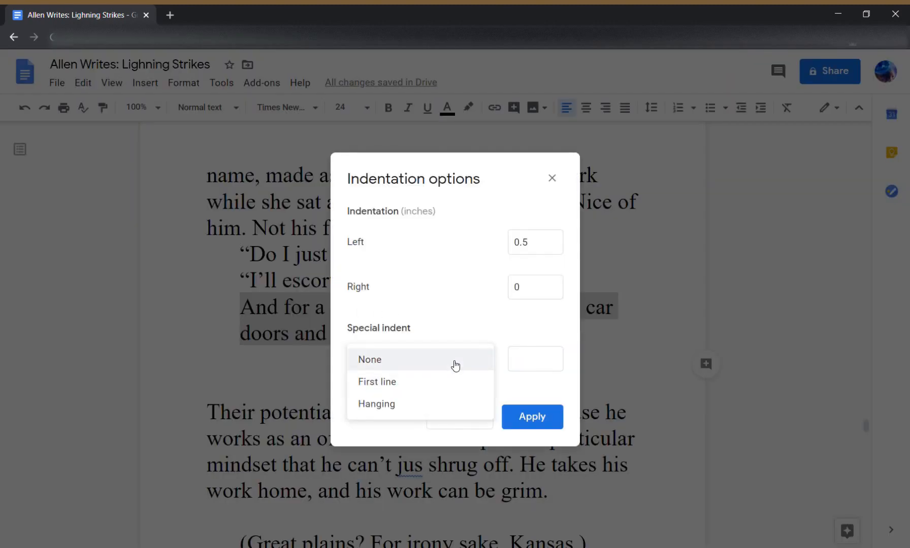
pyautogui.click(455, 361)
pyautogui.click(537, 421)
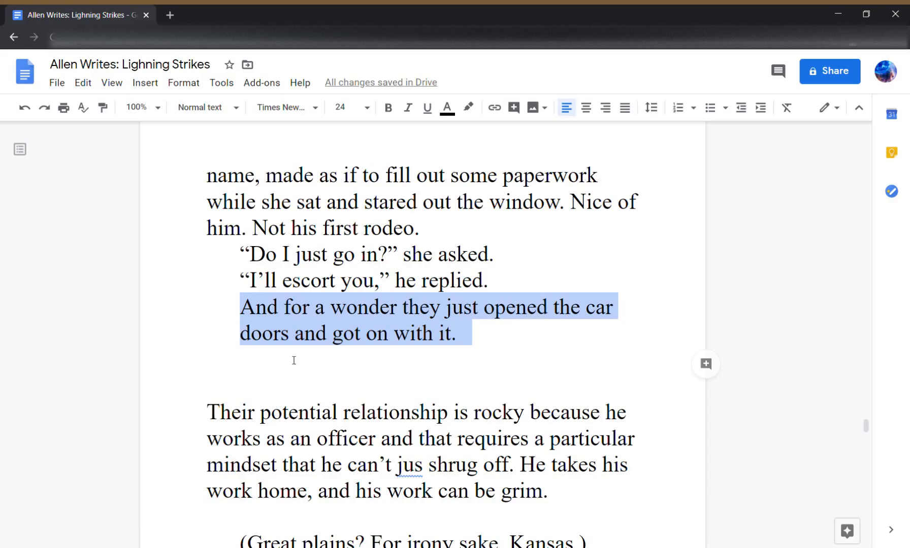
# - Delete the word "car" before "doors" in the paragraph beginning "And for a wonder"
pyautogui.click(244, 335)
pyautogui.press('BackSpace')
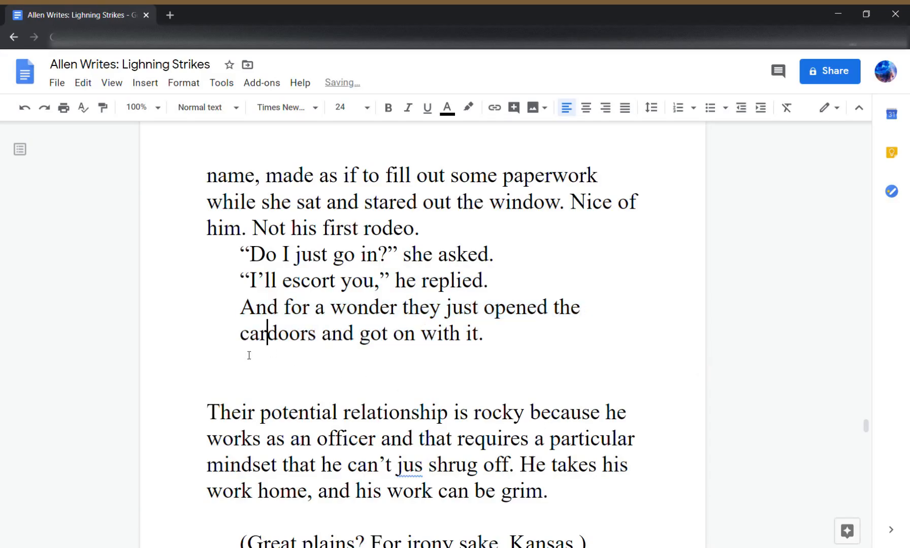
pyautogui.press('Left')
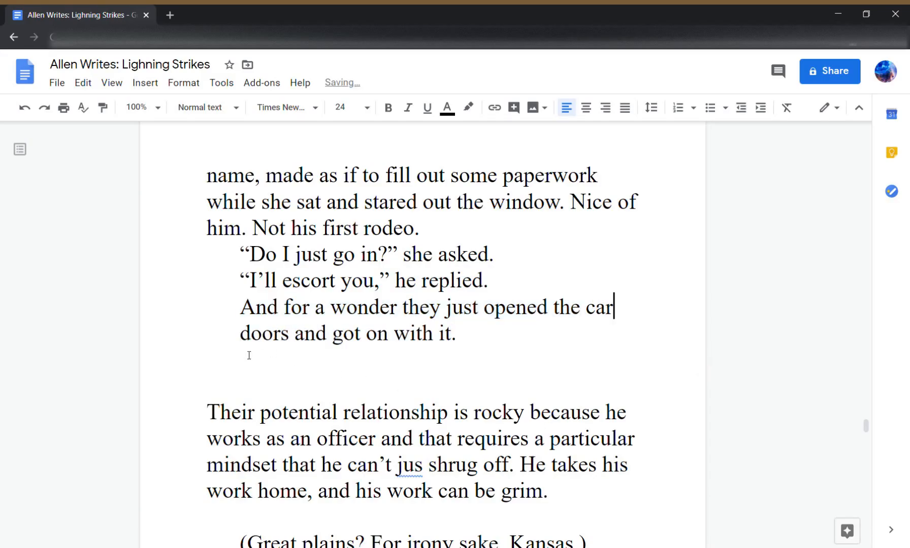
pyautogui.press('Down')
pyautogui.press('Up')
pyautogui.press('Home')
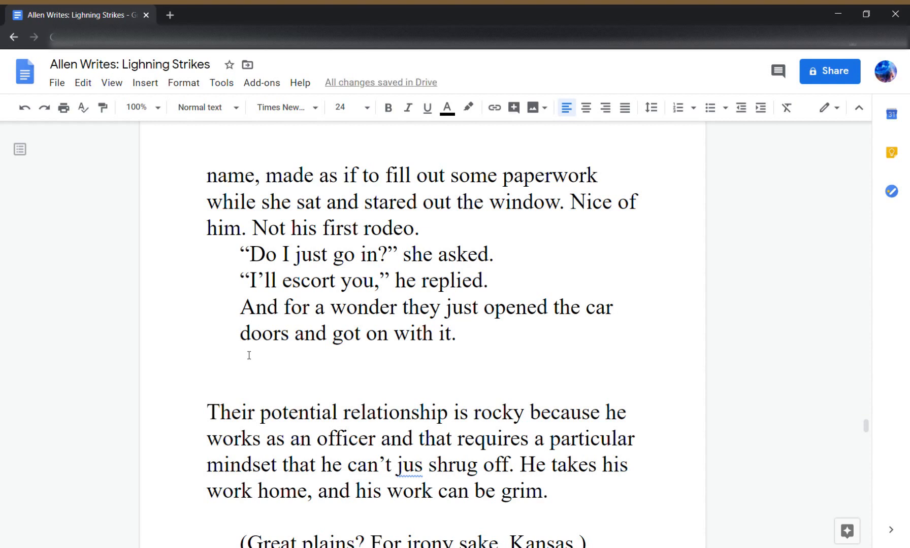
pyautogui.press('Down')
pyautogui.press('BackSpace')
pyautogui.press('BackSpace')
pyautogui.press('BackSpace')
pyautogui.press('BackSpace')
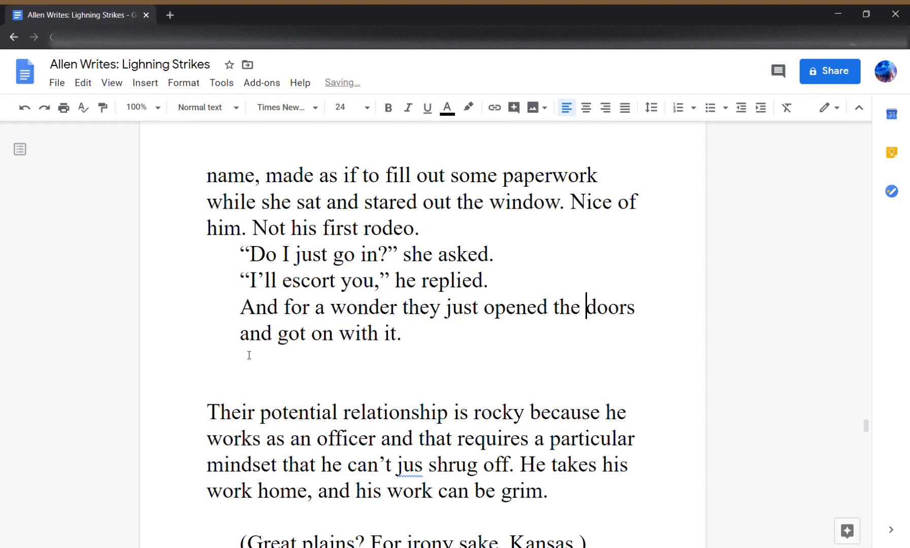
# - Try to reset the indent of the "And for a wonder" paragraph by joining it to the line above and splitting it off again
pyautogui.press('Home')
pyautogui.press('BackSpace')
pyautogui.press('BackSpace')
pyautogui.hotkey('ctrl', 'z')
pyautogui.press('BackSpace')
pyautogui.press('BackSpace')
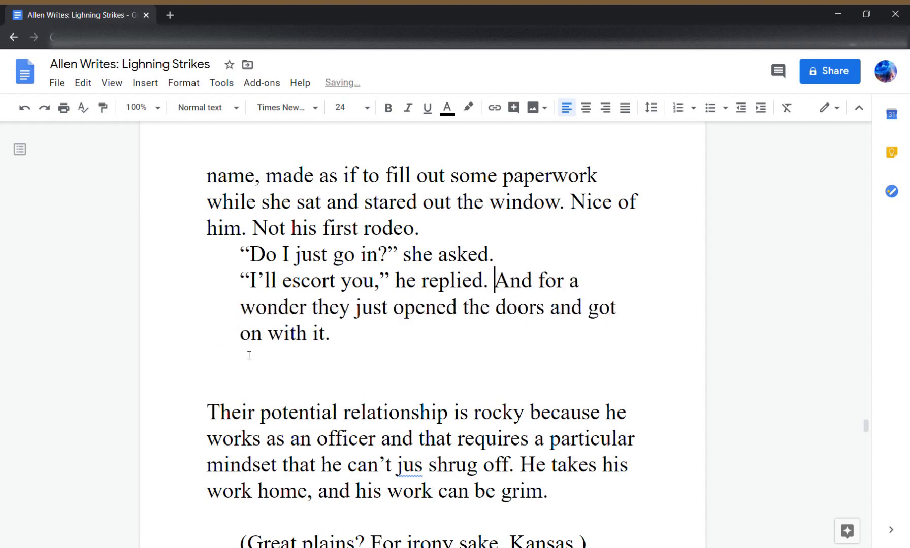
pyautogui.press('Return')
pyautogui.press('Tab')
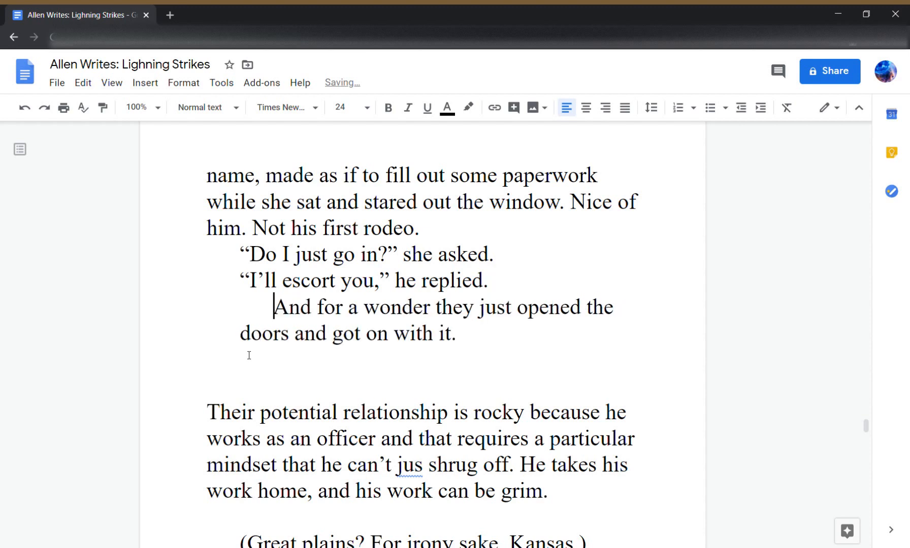
pyautogui.press('BackSpace')
# - Begin an indented paragraph below "got on with it." with the text "They were good doors. Thick, heavy, and"
pyautogui.click(249, 356)
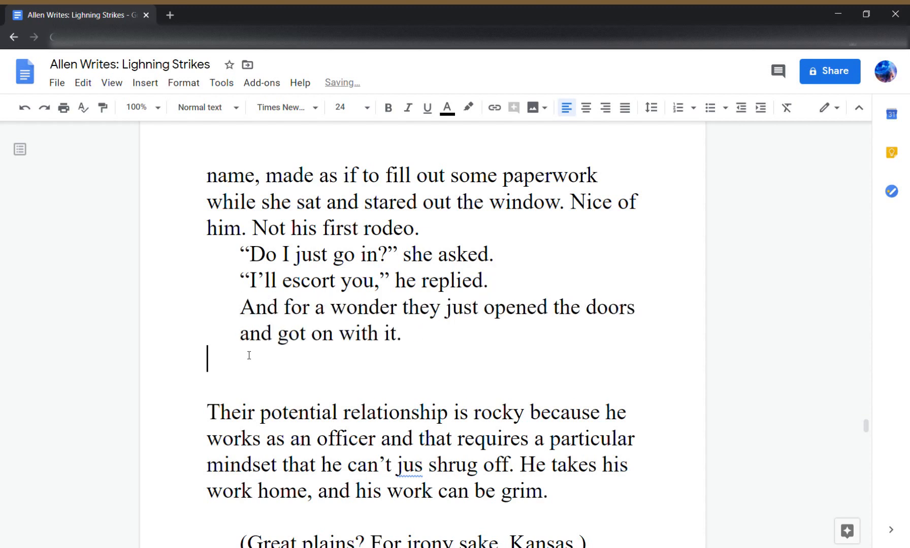
pyautogui.press('Tab')
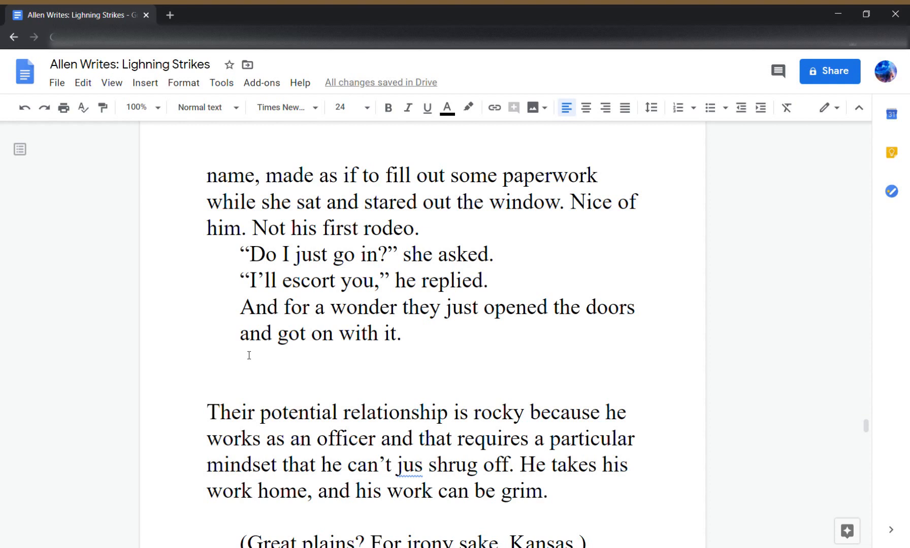
pyautogui.write('They were go')
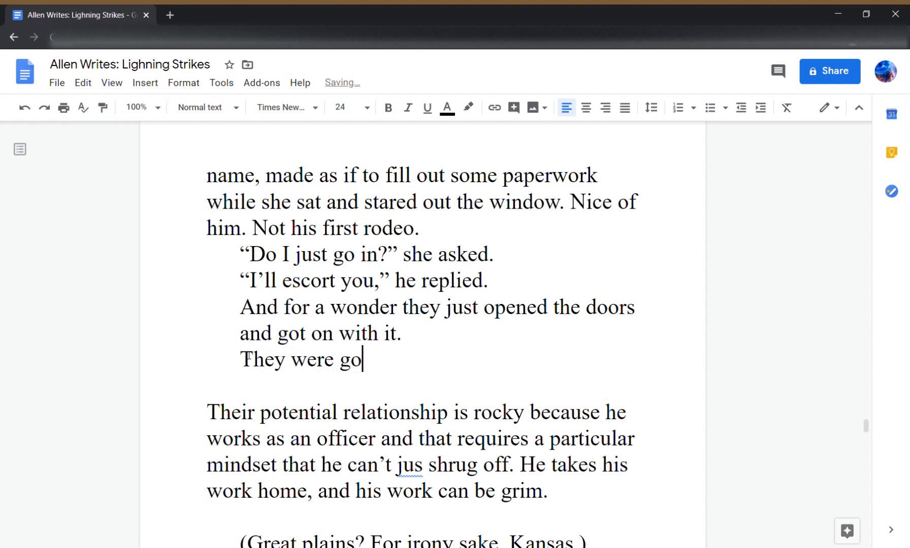
pyautogui.write('od doors. T')
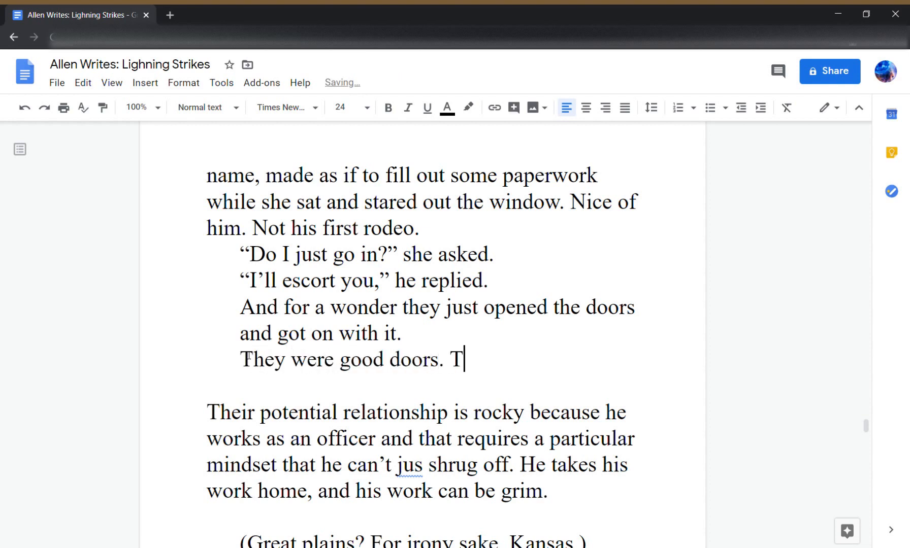
pyautogui.write('hick, hev')
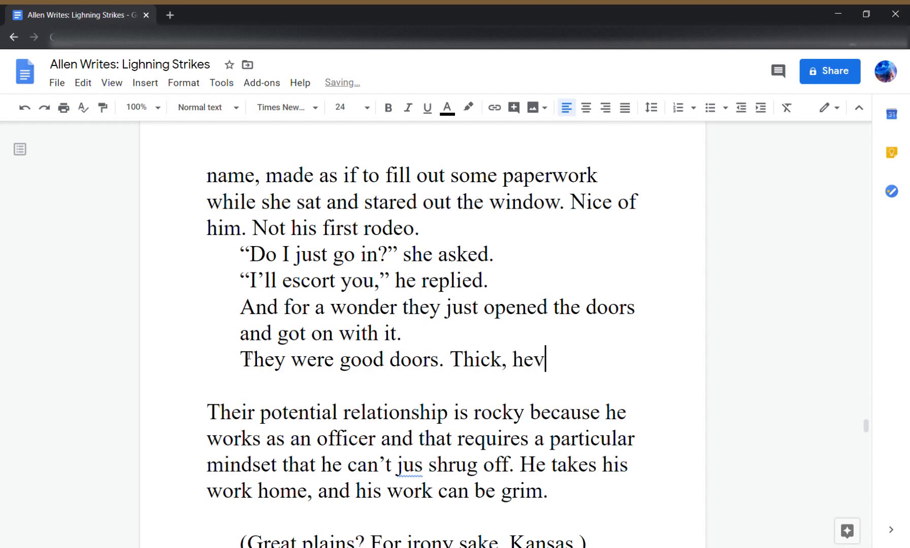
pyautogui.press('BackSpace')
pyautogui.write('avy, and')
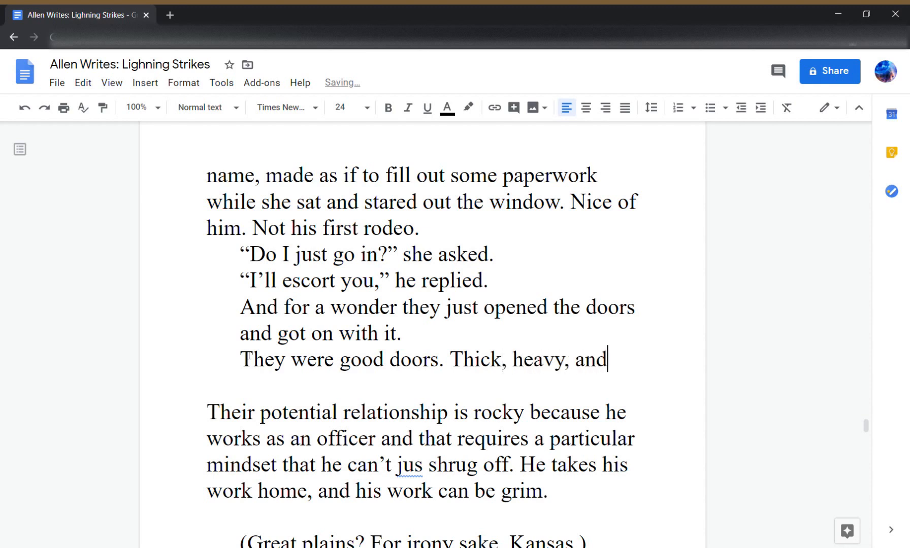
# - Continue the sentence about the doors with "when opened a rush of cool air followed."
pyautogui.write(' when ope')
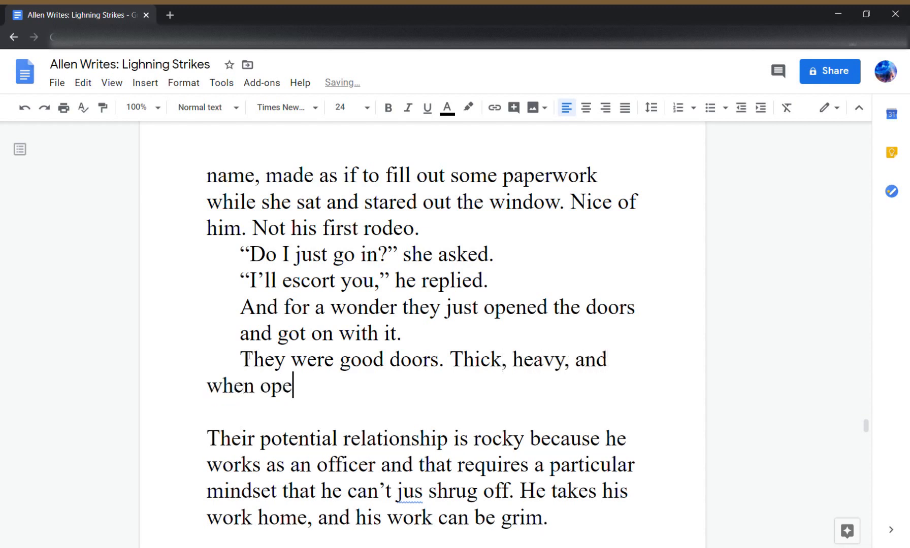
pyautogui.write('ned they')
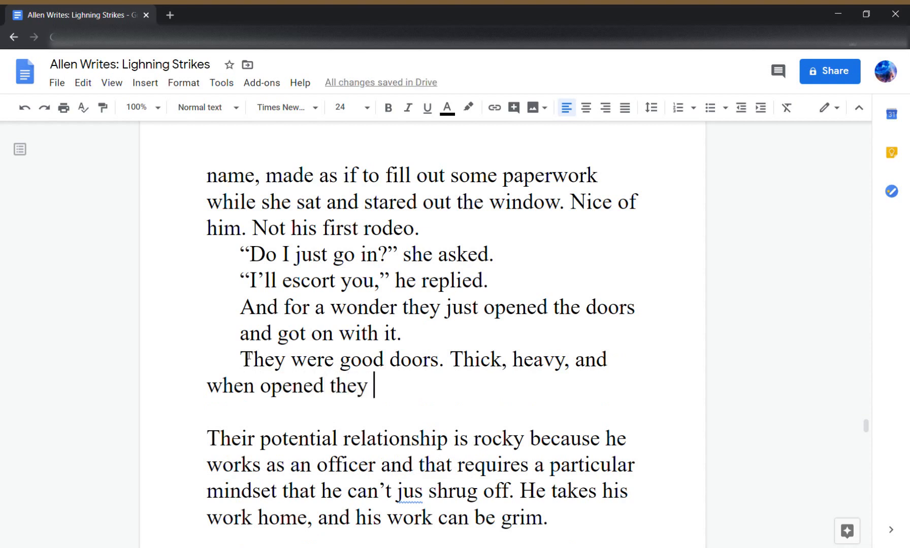
pyautogui.press('BackSpace')
pyautogui.press('BackSpace')
pyautogui.press('BackSpace')
pyautogui.press('BackSpace')
pyautogui.press('BackSpace')
pyautogui.write('a ')
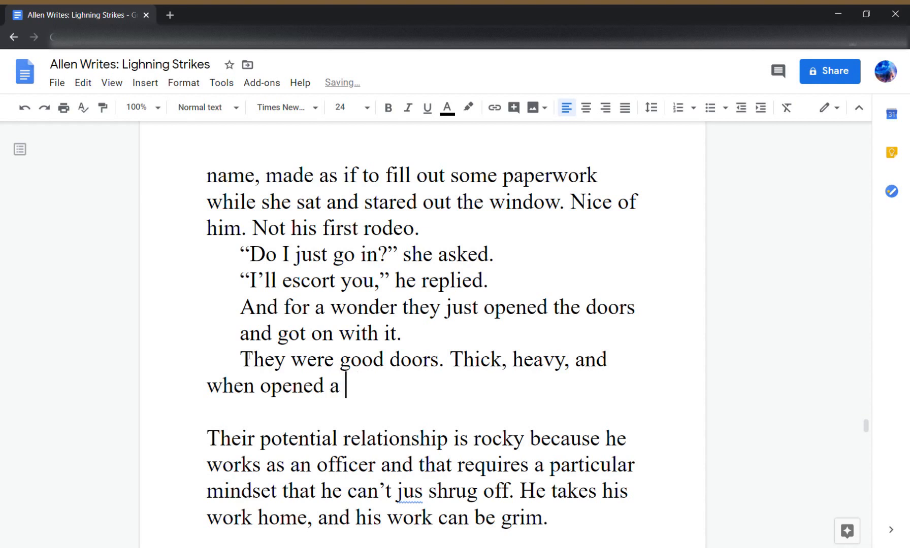
pyautogui.write('rush ')
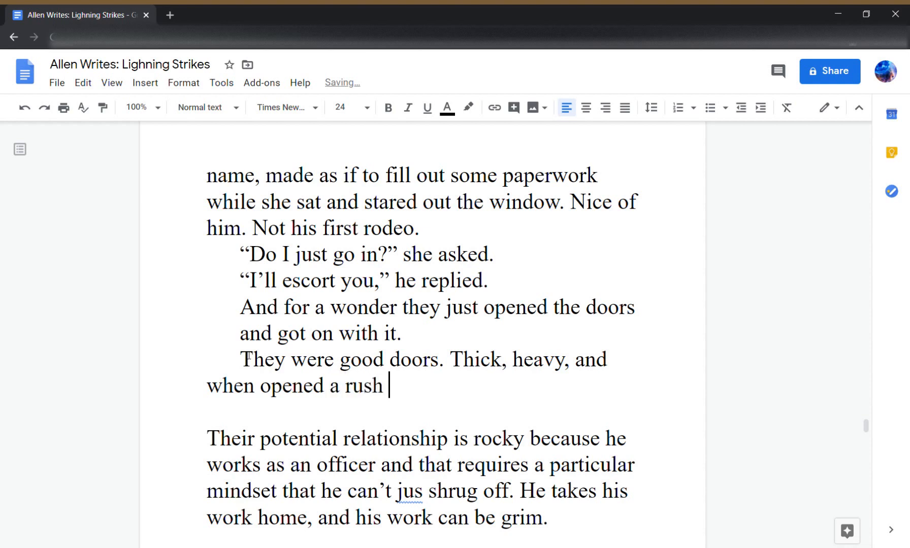
pyautogui.write('of cool ')
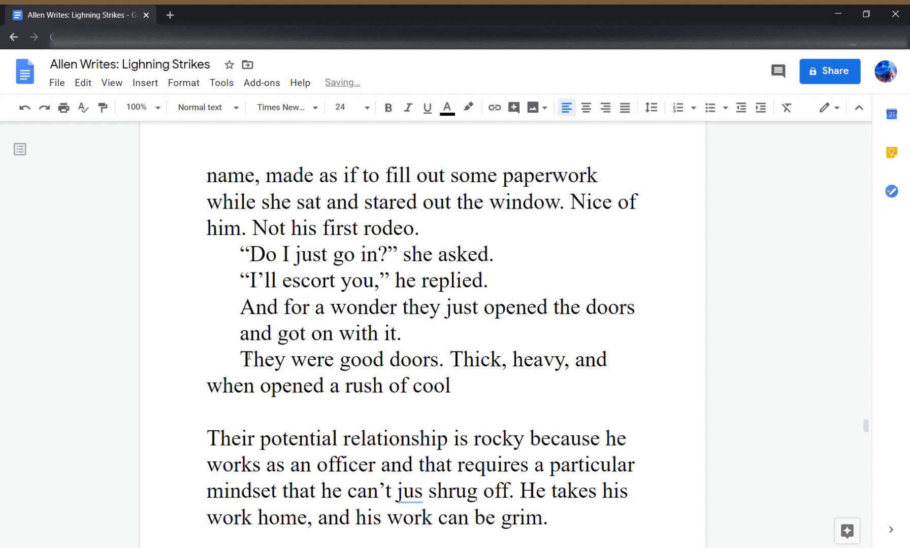
pyautogui.write('air fol')
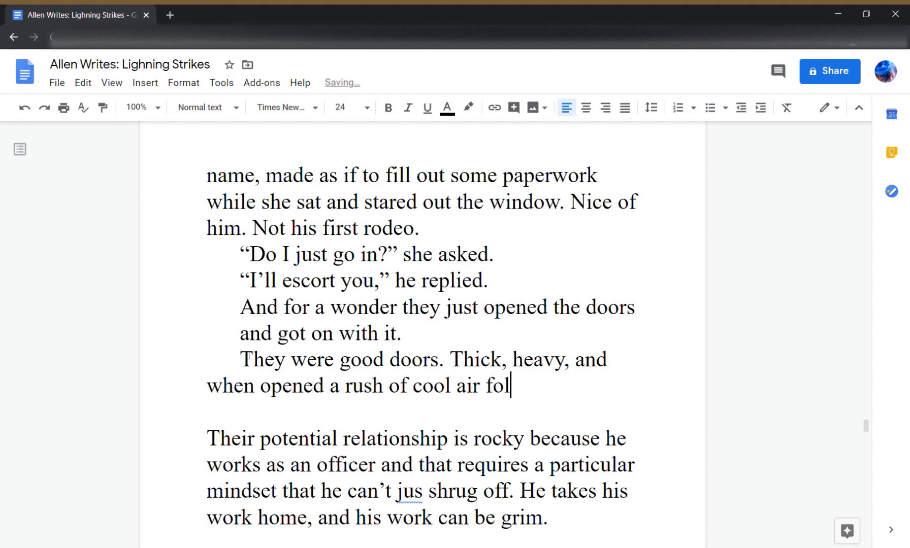
pyautogui.write('lowed. The ei')
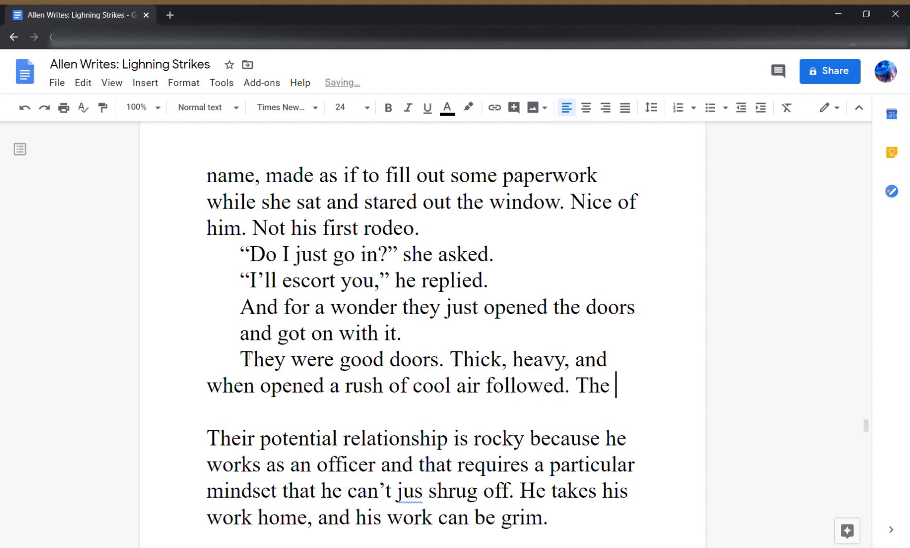
pyautogui.press('BackSpace')
pyautogui.press('BackSpace')
pyautogui.write('interior')
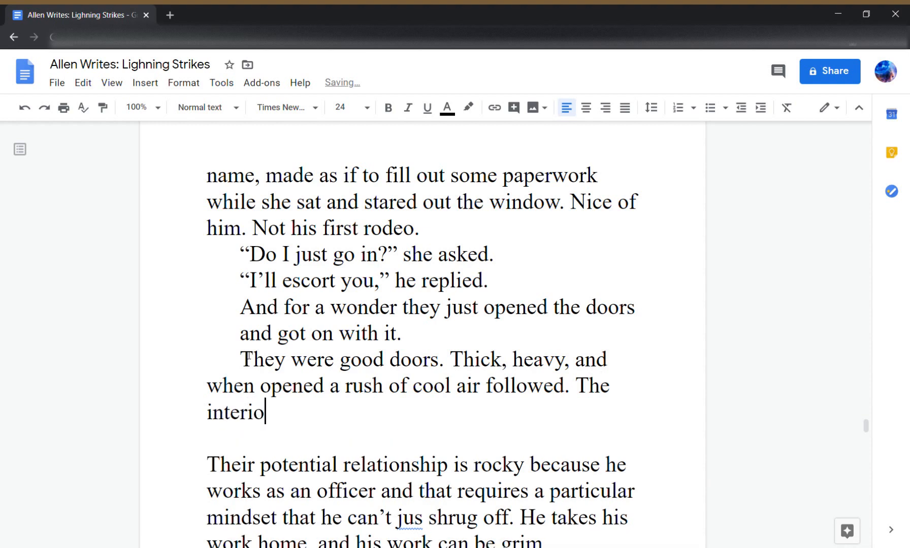
pyautogui.press('BackSpace')
pyautogui.press('BackSpace')
pyautogui.press('BackSpace')
pyautogui.press('BackSpace')
pyautogui.press('BackSpace')
pyautogui.press('BackSpace')
pyautogui.press('BackSpace')
pyautogui.press('BackSpace')
pyautogui.press('BackSpace')
pyautogui.press('BackSpace')
pyautogui.press('BackSpace')
pyautogui.press('BackSpace')
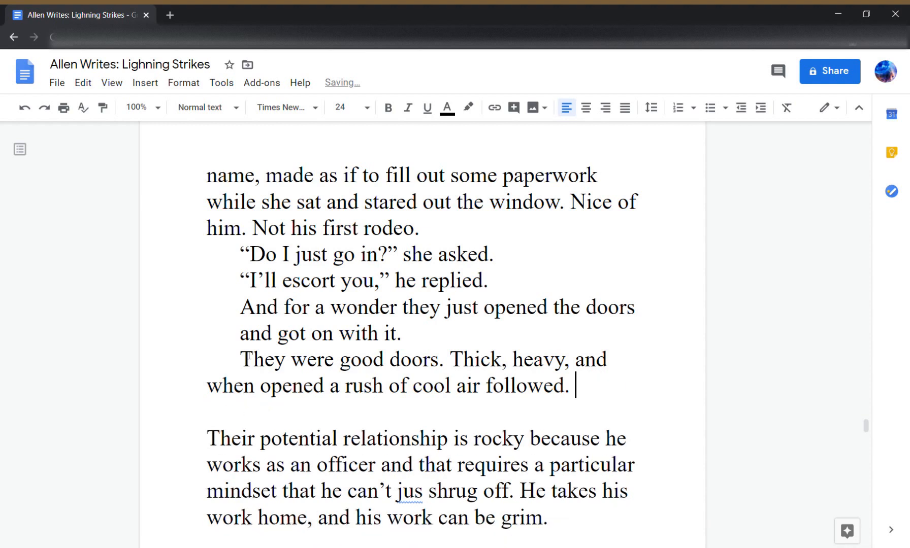
# - Continue the paragraph with "As she crossed over, the chill of air conditioning, even in spring, stung her skin."
pyautogui.write('As she cross')
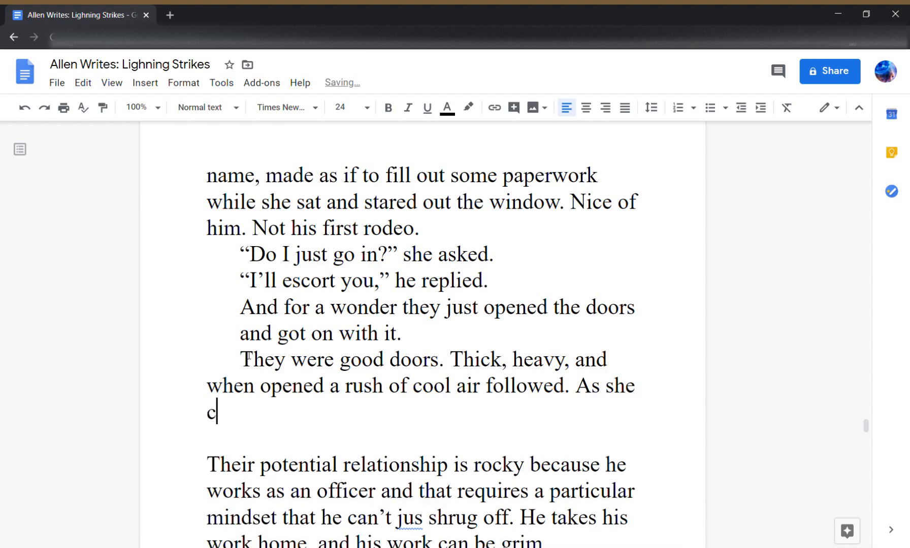
pyautogui.write('ed over')
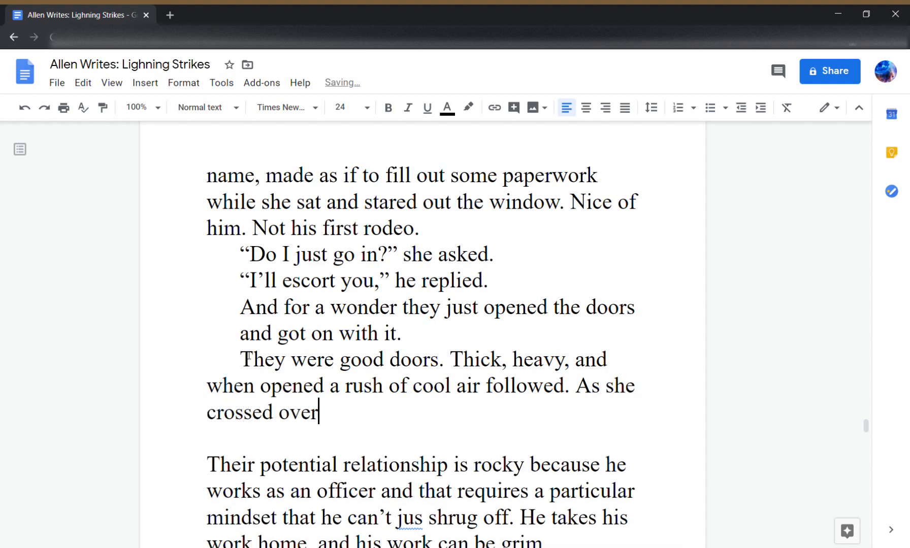
pyautogui.write(', the chill of')
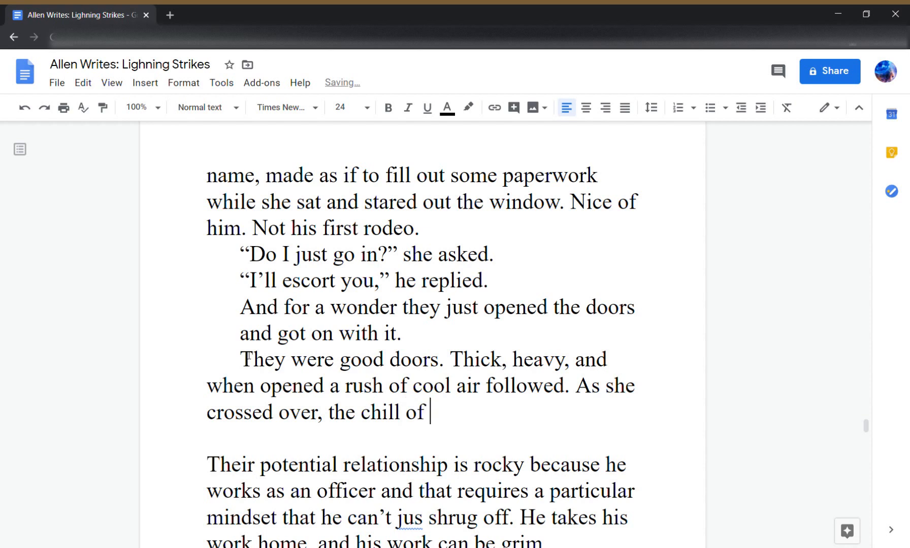
pyautogui.write(' air conditioning, ')
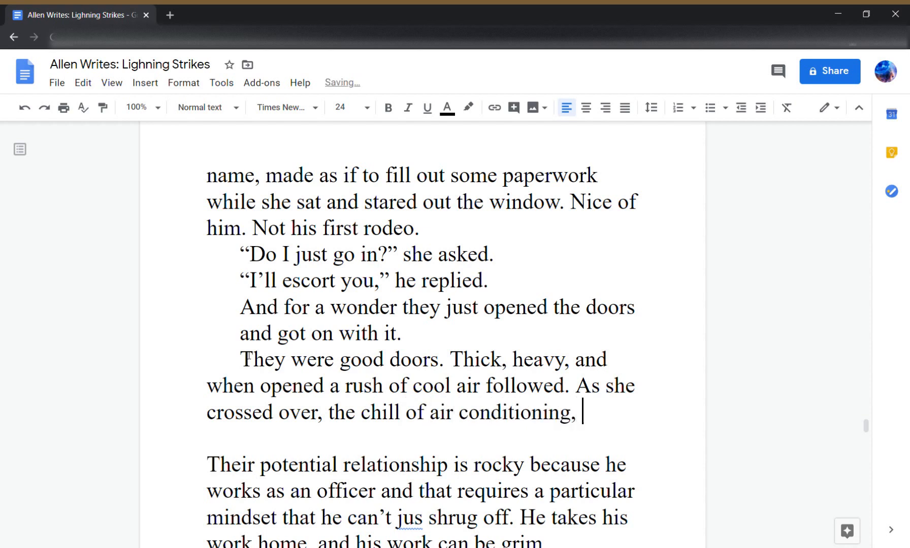
pyautogui.write('even in t')
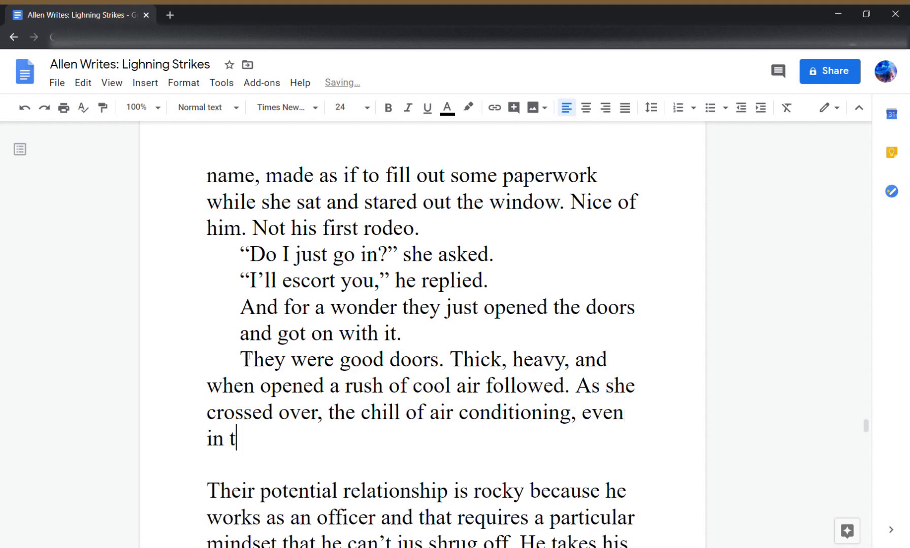
pyautogui.press('BackSpace')
pyautogui.write('spring, f')
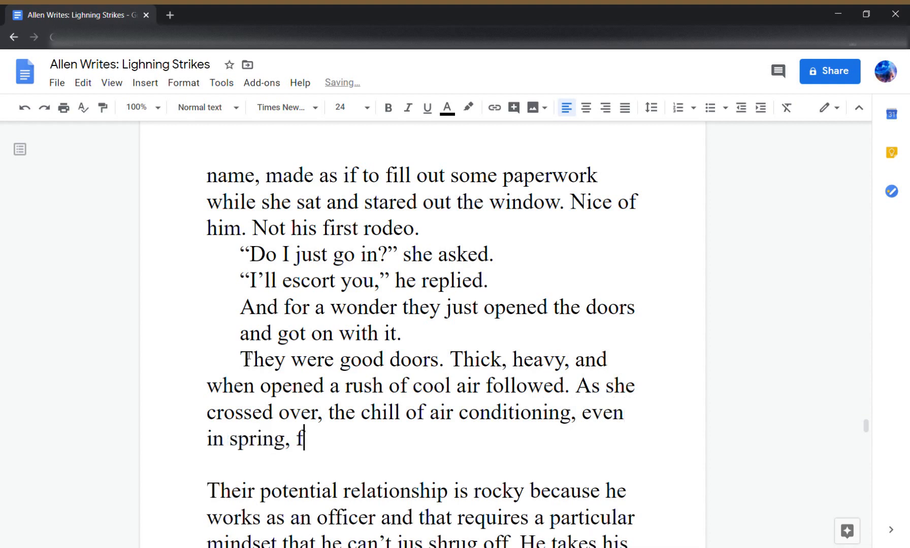
pyautogui.press('BackSpace')
pyautogui.write('stung ')
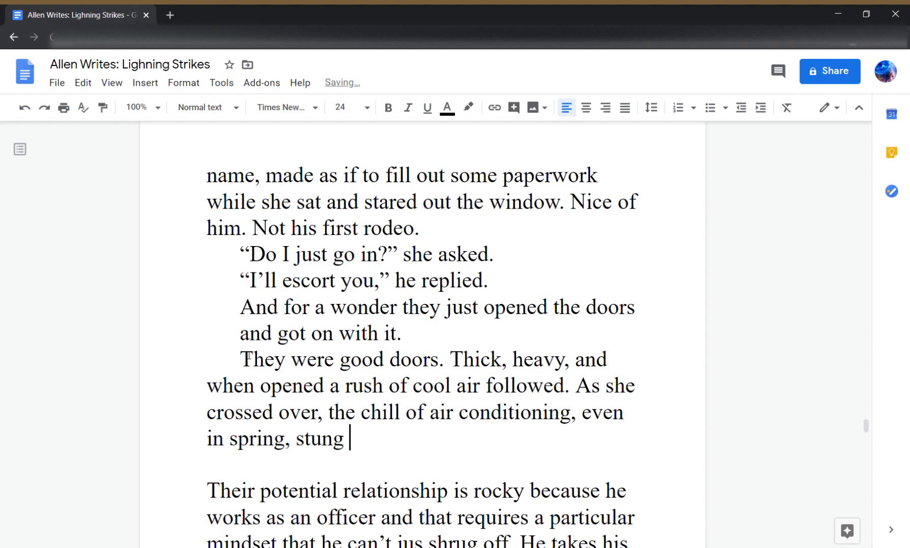
pyautogui.write('her skin.')
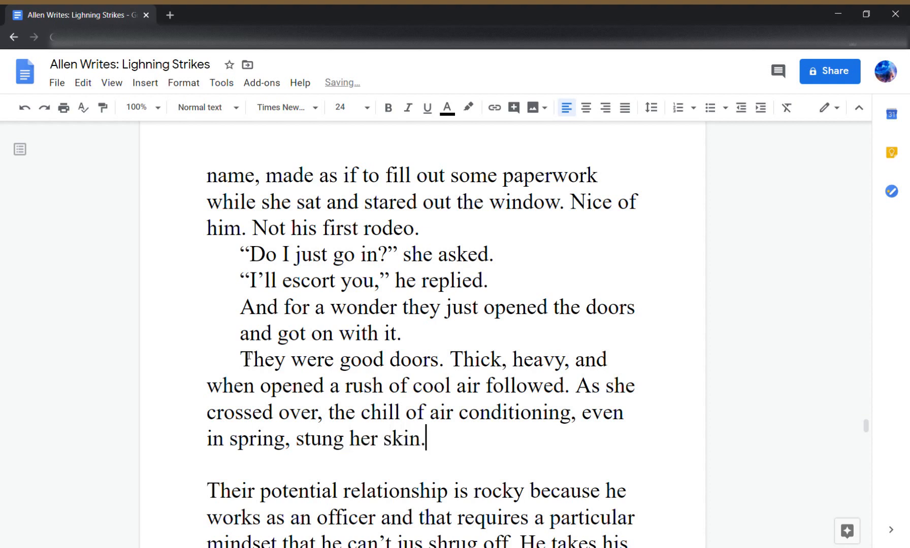
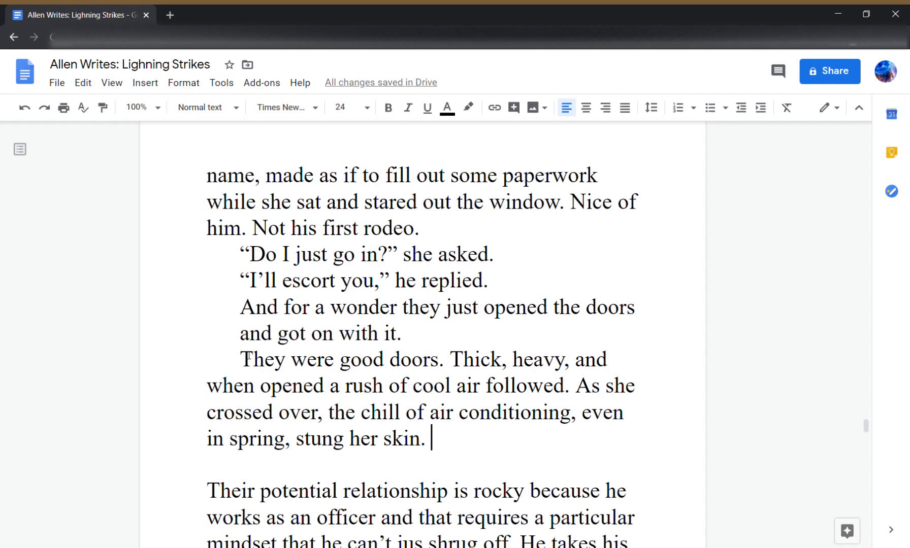
# - Start the following sentence in the same paragraph with "Florescent lights drove back the impending night"
pyautogui.write('Florc')
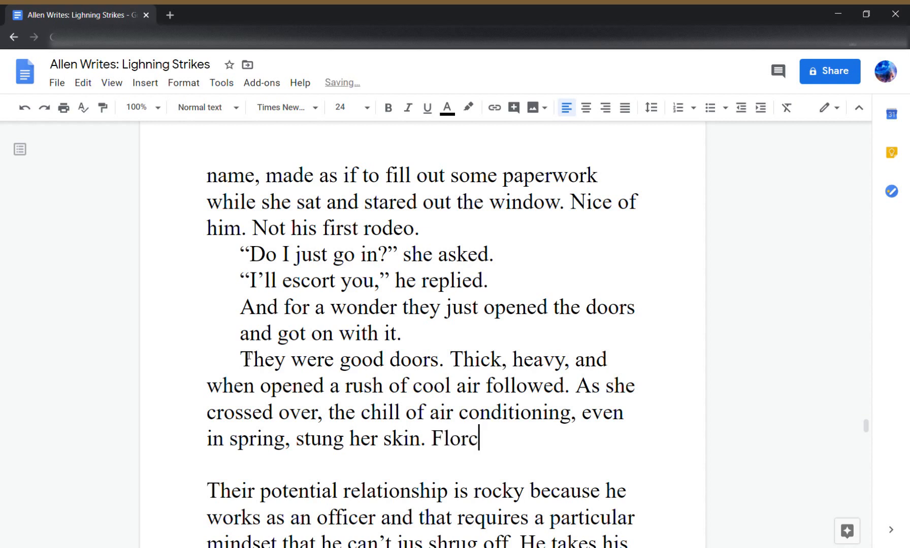
pyautogui.press('BackSpace')
pyautogui.write('escent light')
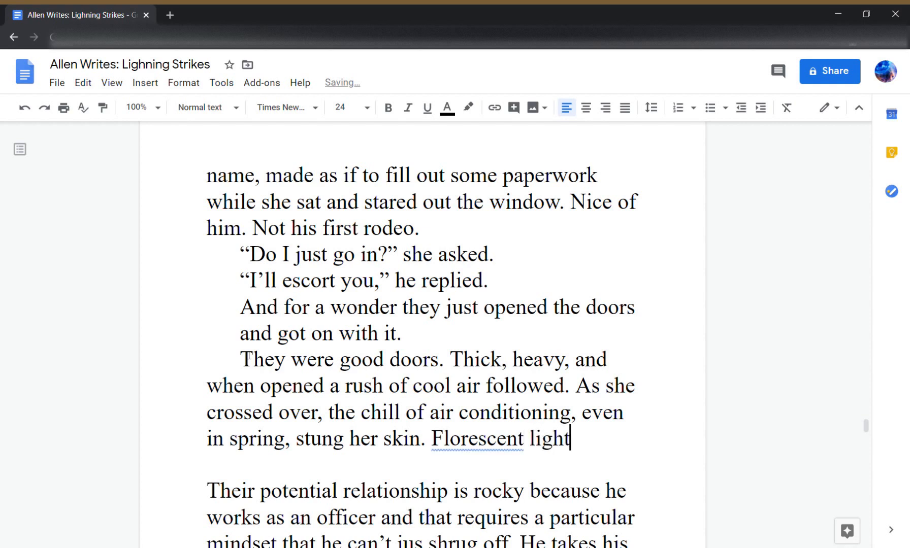
pyautogui.write('s drove bac')
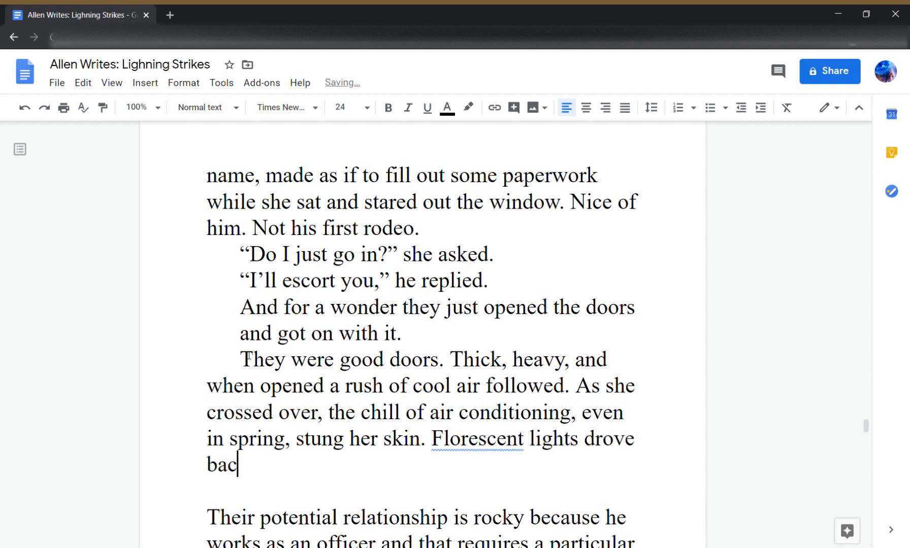
pyautogui.write('k the impending')
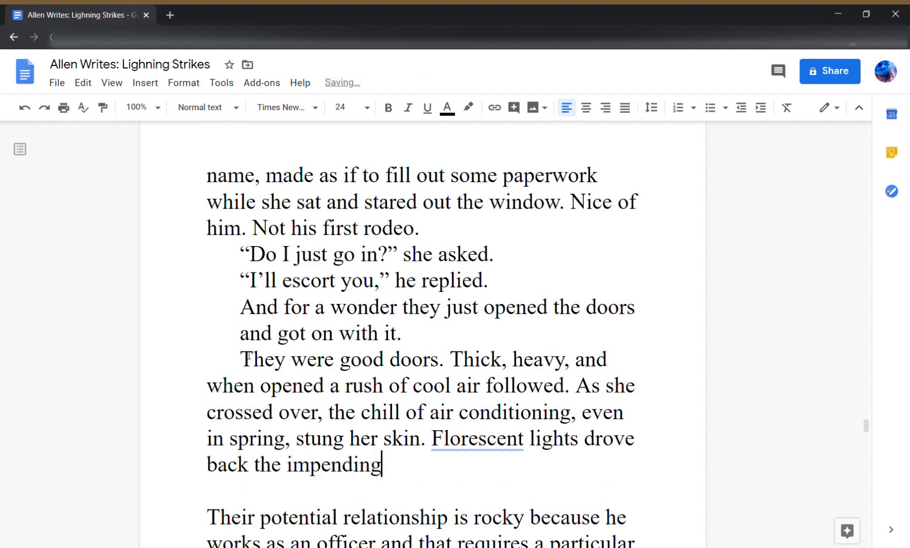
pyautogui.write(' night')
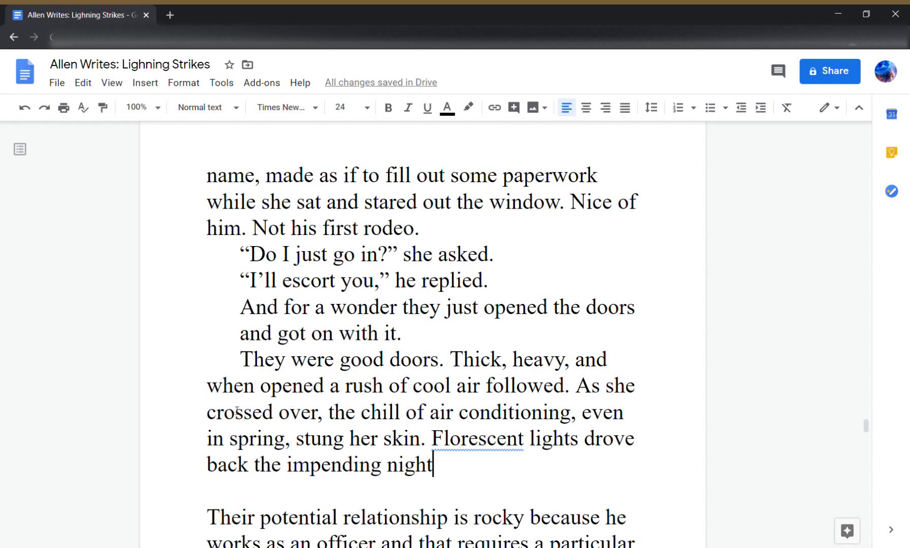
# - Correct "Florescent" to the suggested spelling "Fluorescent" and return to the end of the sentence after "night"
pyautogui.moveTo(339, 359); pyautogui.dragTo(346, 385)
pyautogui.click(469, 440)
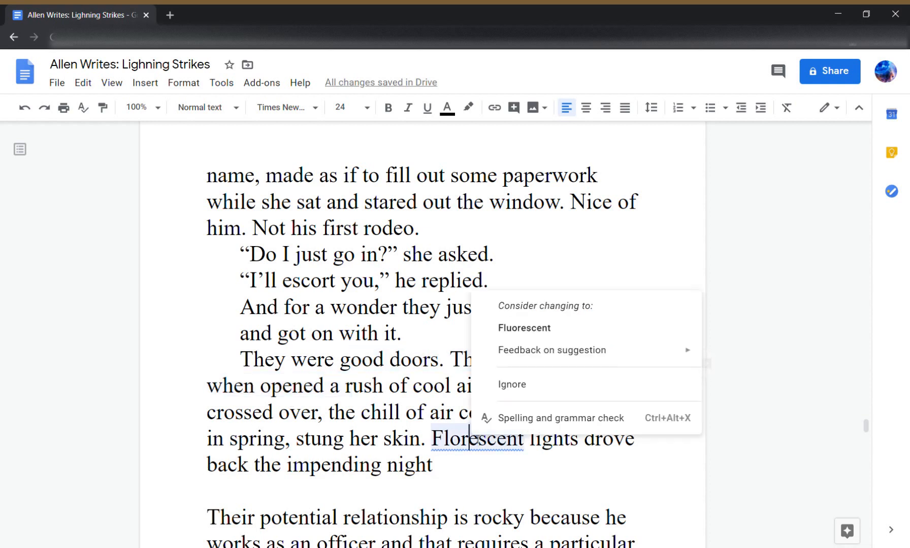
pyautogui.click(532, 327)
pyautogui.click(499, 459)
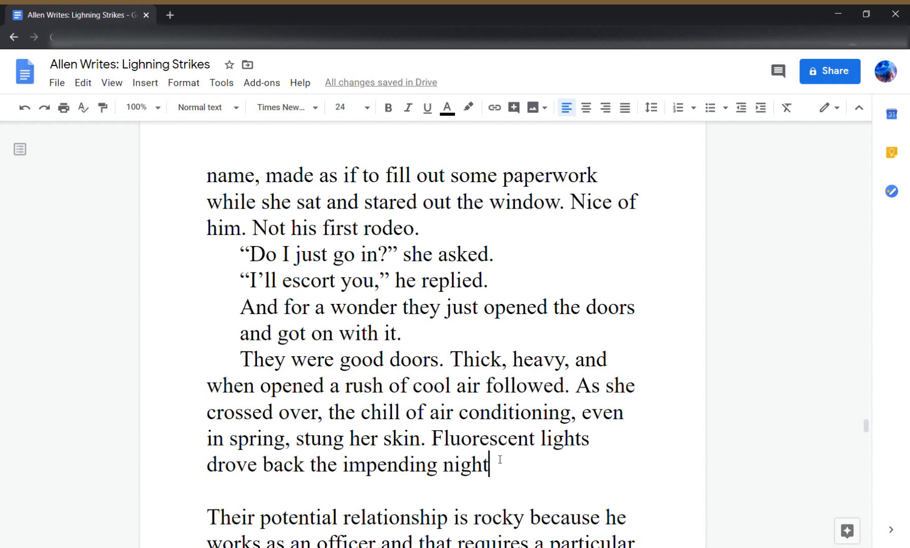
# - Extend the sentence about the lights with ", stripping away shadows and putting an odd gleam to everything"
pyautogui.write(', stripping awa')
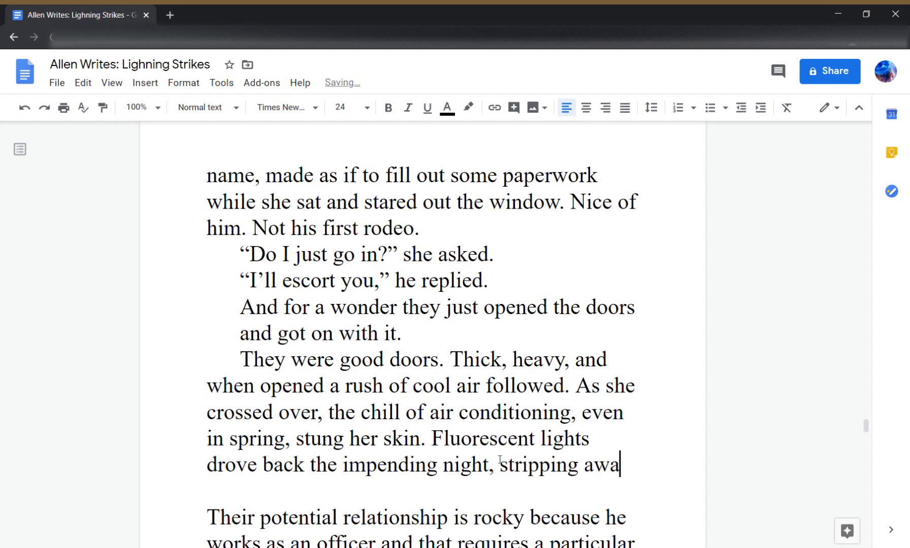
pyautogui.write('y shadows')
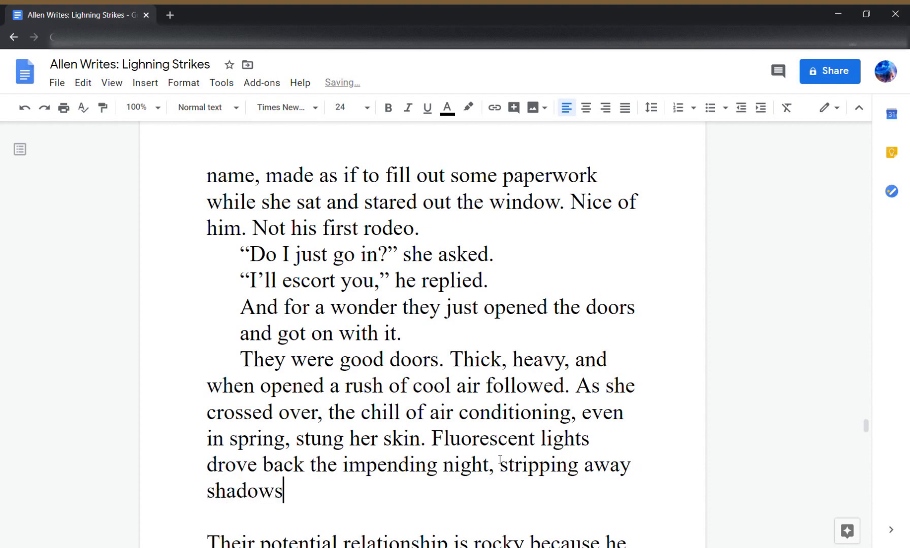
pyautogui.write(' and puttin')
pyautogui.write('od')
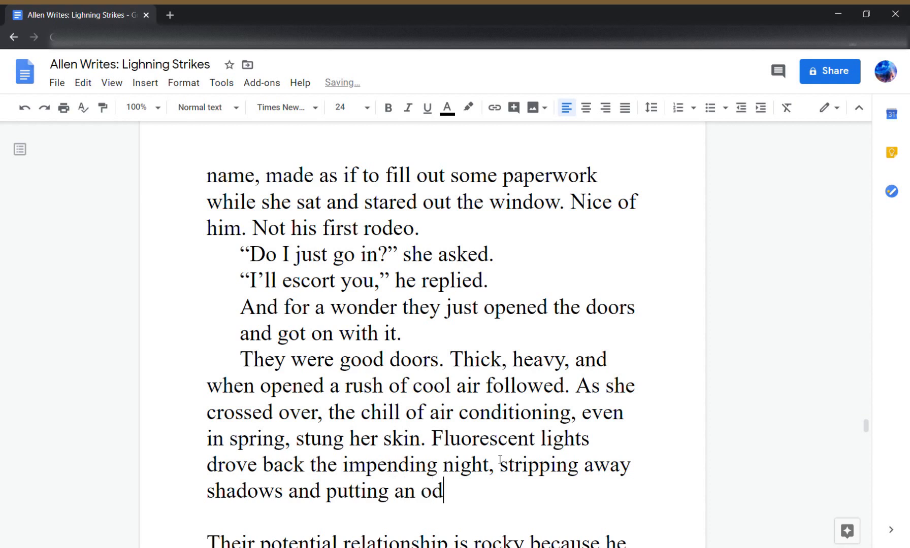
pyautogui.write('d gleam to everything')
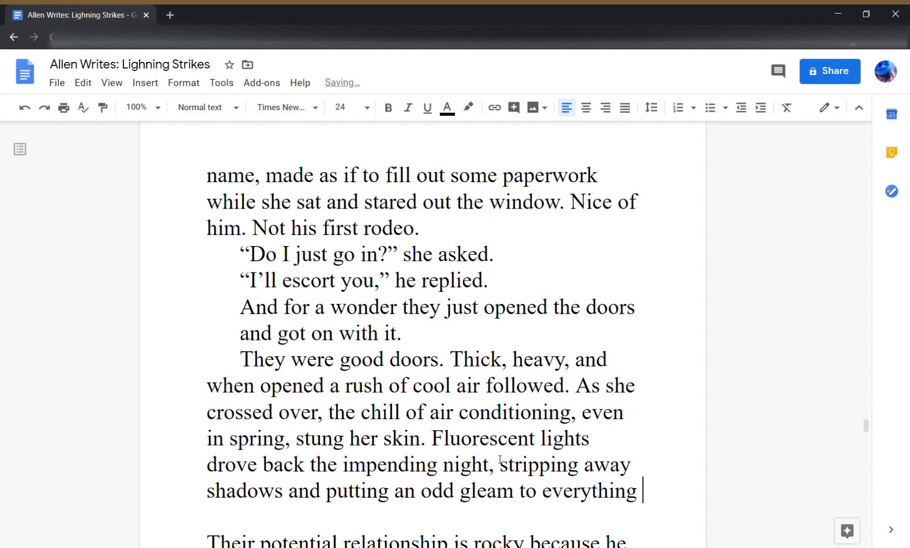
# - Replace "everything" at the end of the sentence with "steel furniture and fake plants."
pyautogui.press('BackSpace')
pyautogui.press('BackSpace')
pyautogui.press('BackSpace')
pyautogui.press('BackSpace')
pyautogui.press('BackSpace')
pyautogui.press('BackSpace')
pyautogui.press('BackSpace')
pyautogui.press('BackSpace')
pyautogui.press('BackSpace')
pyautogui.press('BackSpace')
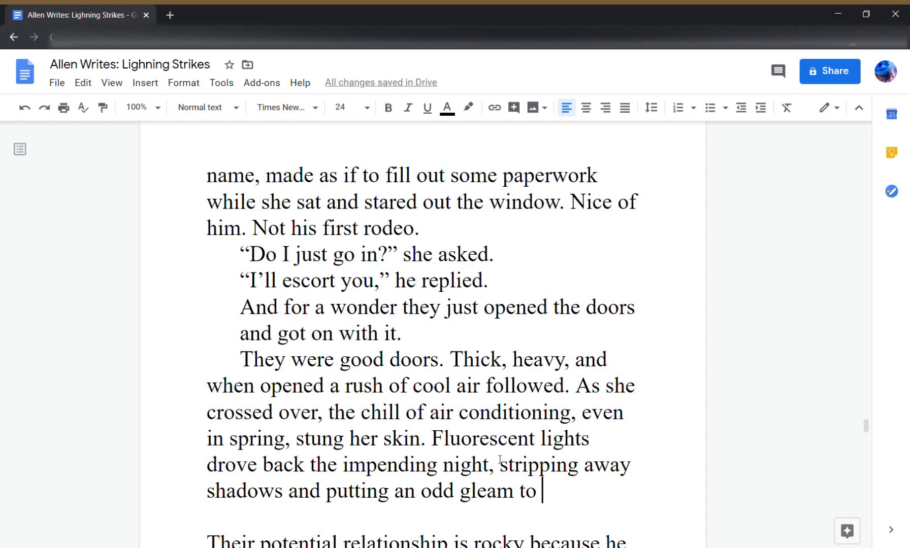
pyautogui.write('metal')
pyautogui.press('BackSpace')
pyautogui.press('BackSpace')
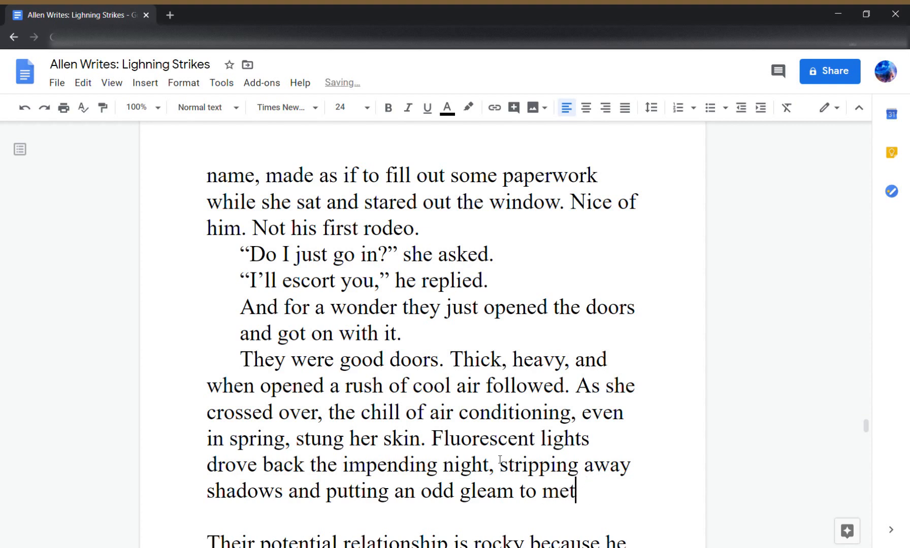
pyautogui.press('BackSpace')
pyautogui.press('BackSpace')
pyautogui.write('steel furniture')
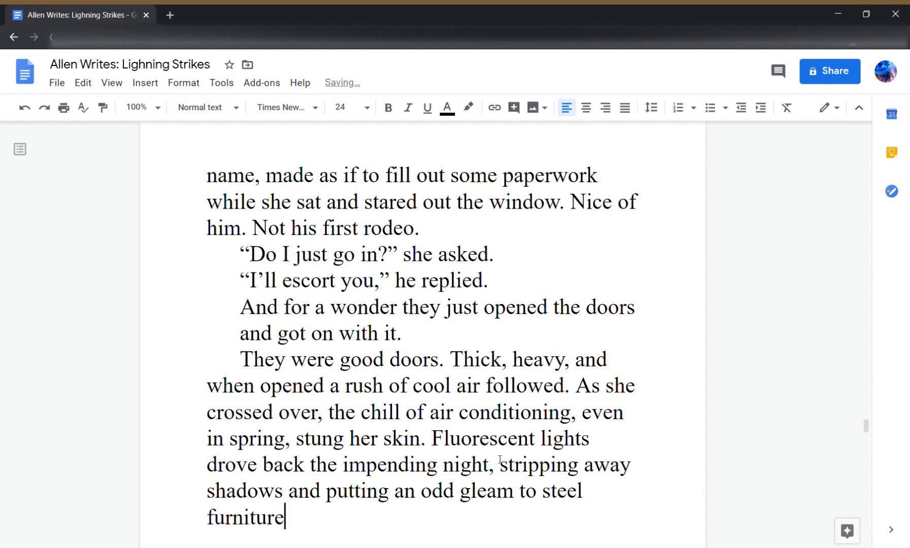
pyautogui.write(' and fake')
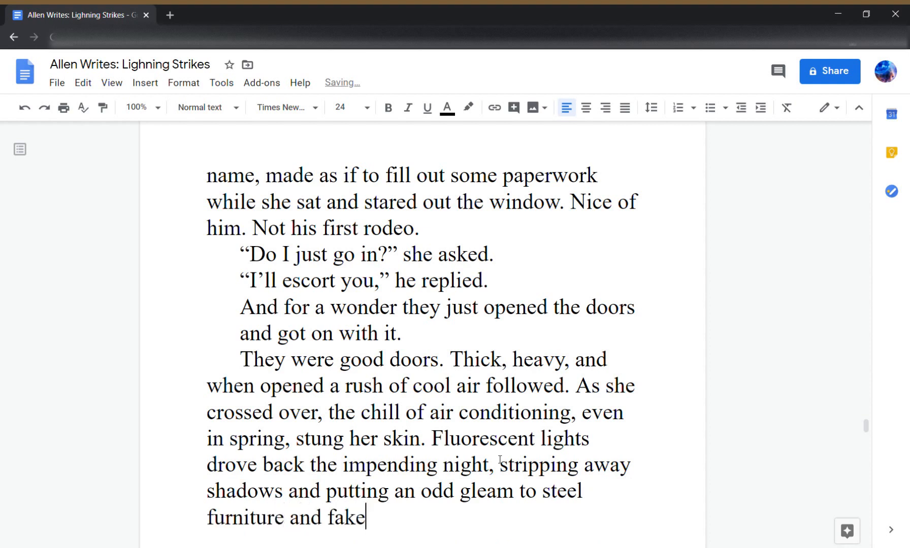
pyautogui.write(' plants.')
# - Begin an indented paragraph with "This was the back entrance. Non-public, according to the warning signs that said as much."
pyautogui.press('Return')
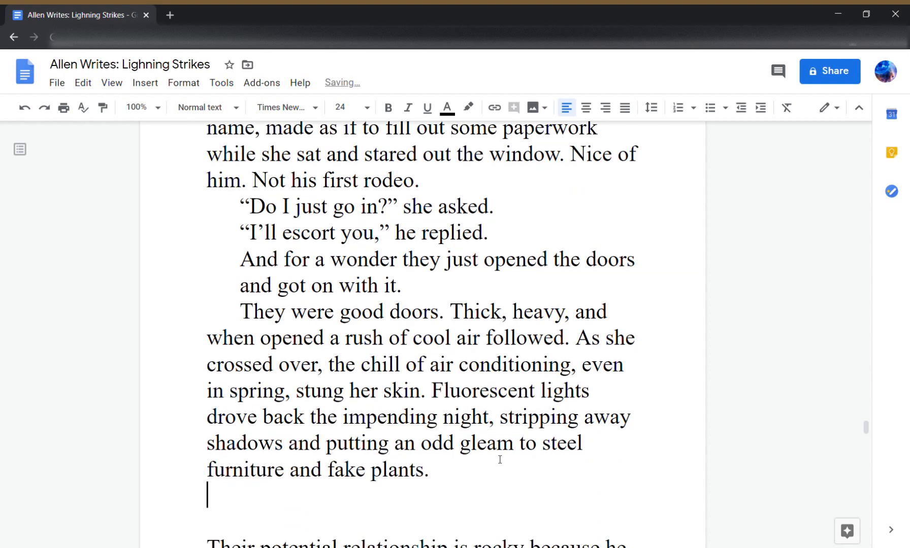
pyautogui.write('This ')
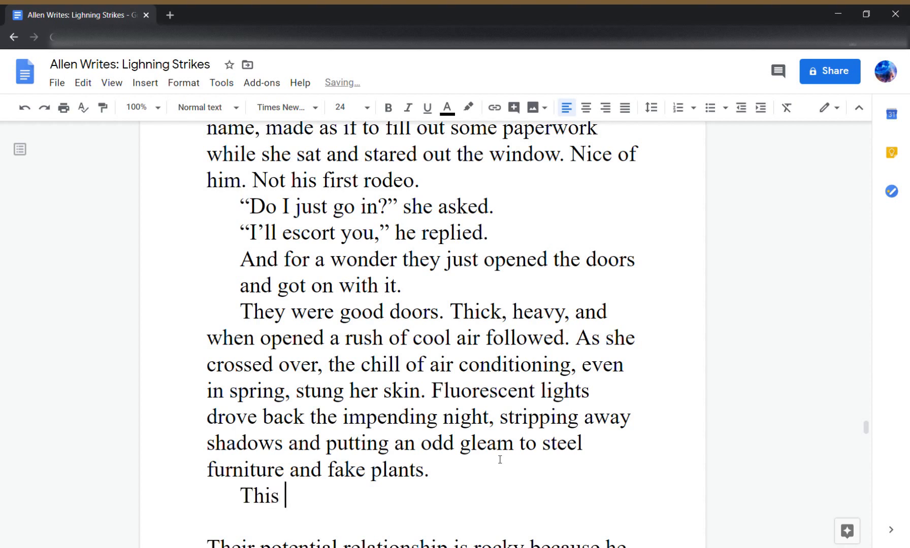
pyautogui.write('was the back entra')
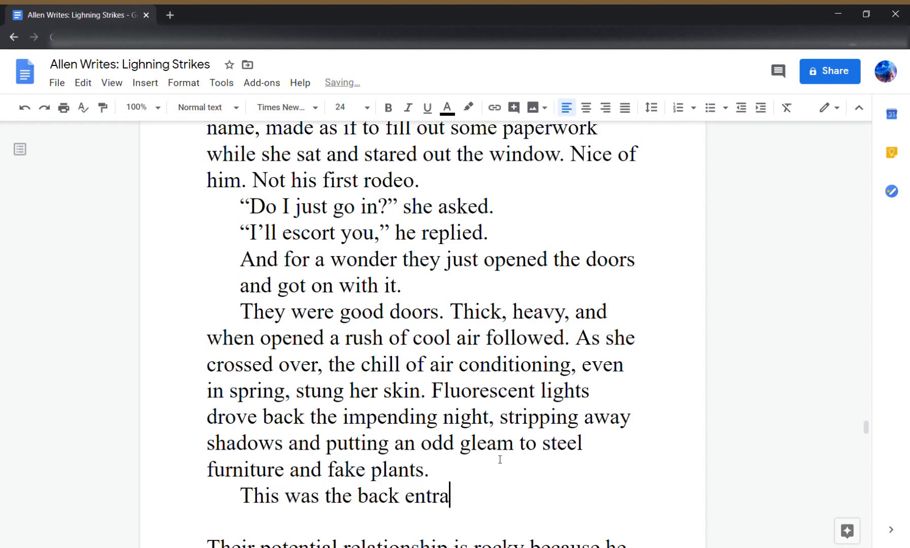
pyautogui.write('nce. Non-')
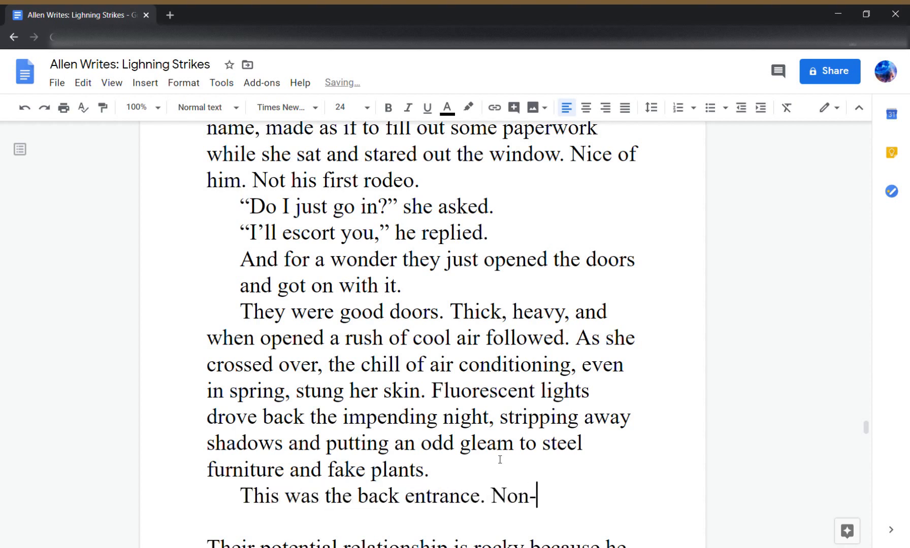
pyautogui.write('public, accor')
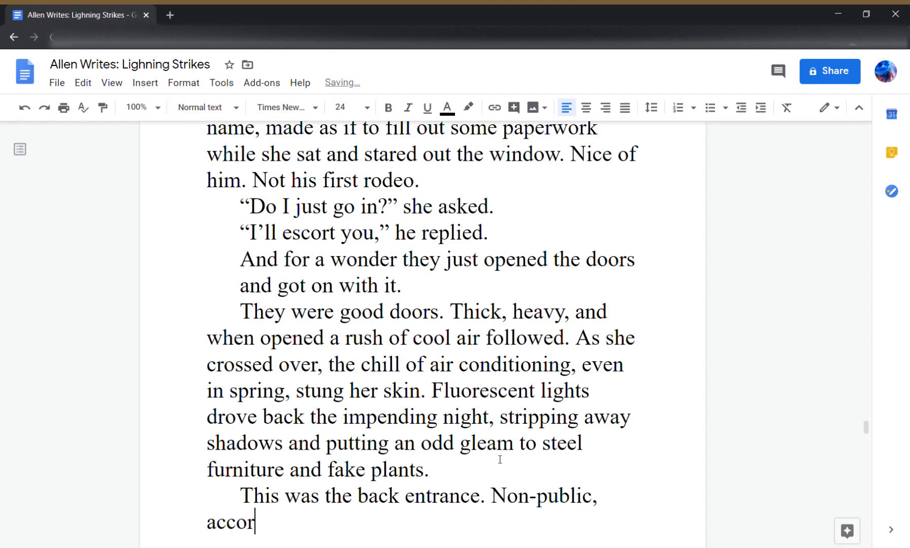
pyautogui.write('ding to the ')
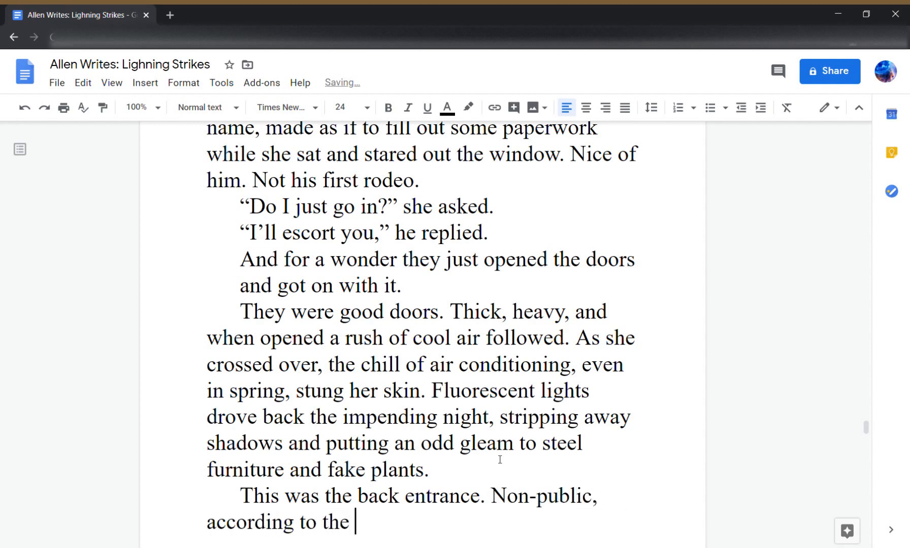
pyautogui.write('warning signs t')
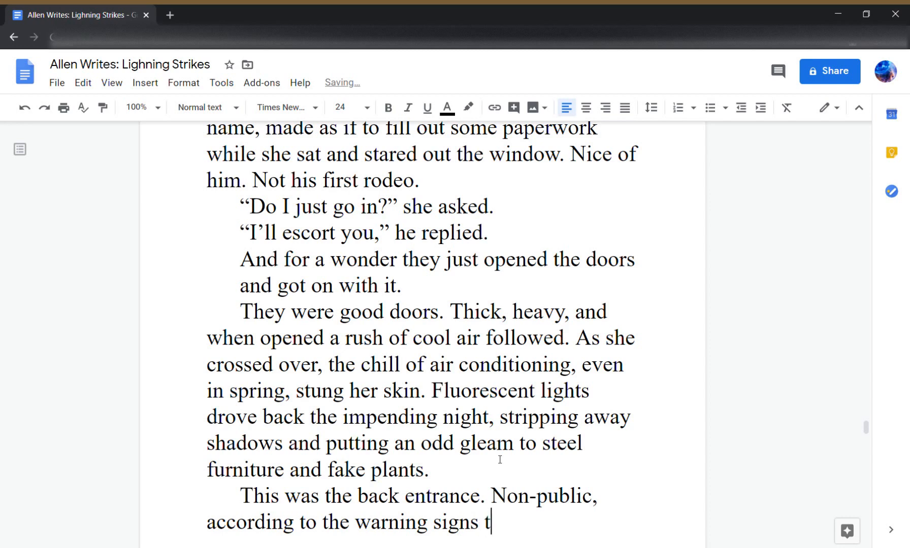
pyautogui.write('hat said ')
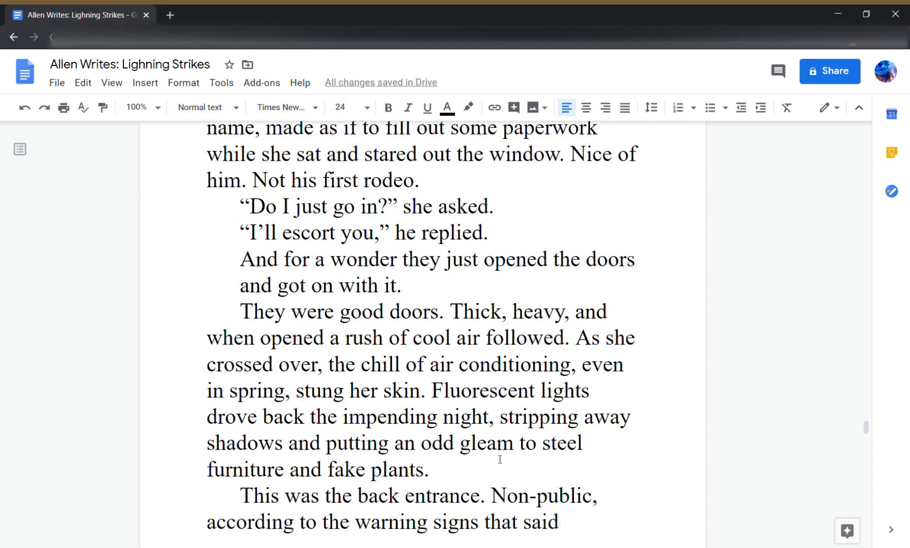
pyautogui.write('as much. ')
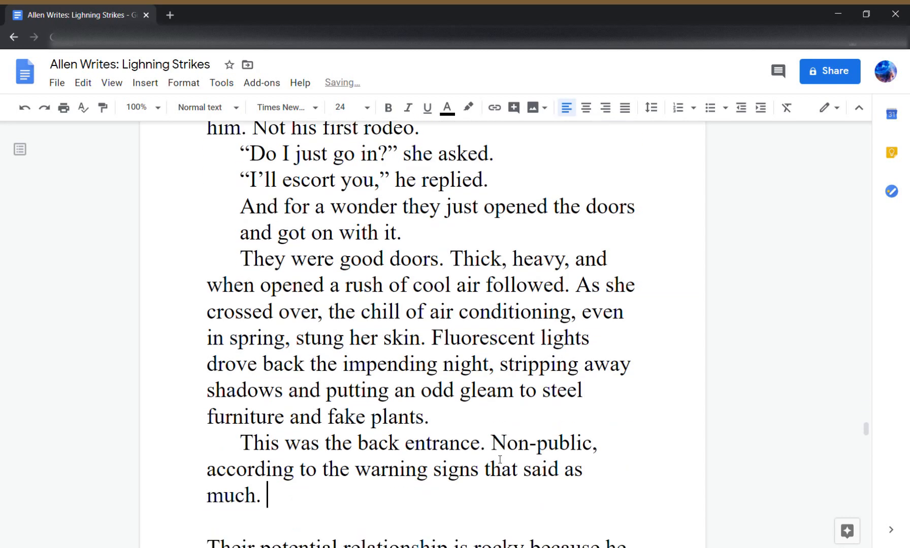
# - Continue the back entrance paragraph with "But she had an escort," following "said as much."
pyautogui.write('But she ha')
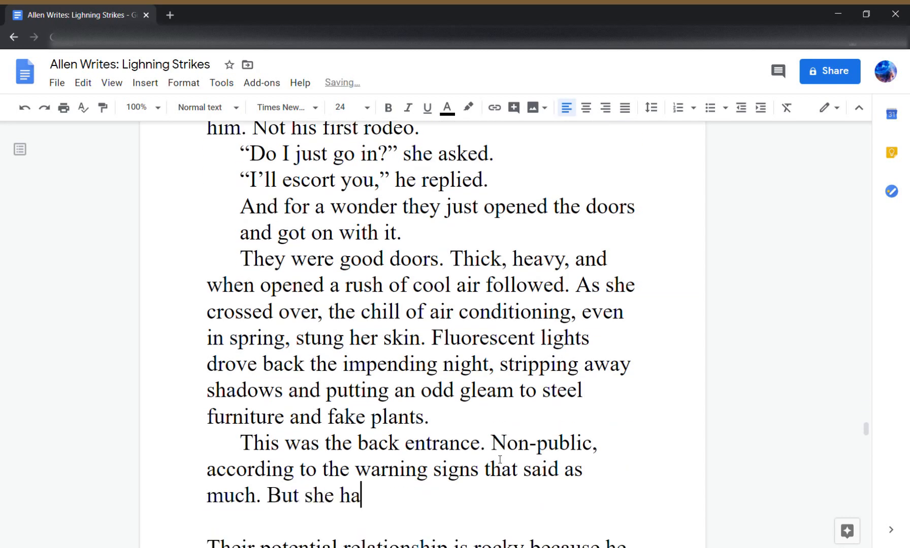
pyautogui.write('d an escort,')
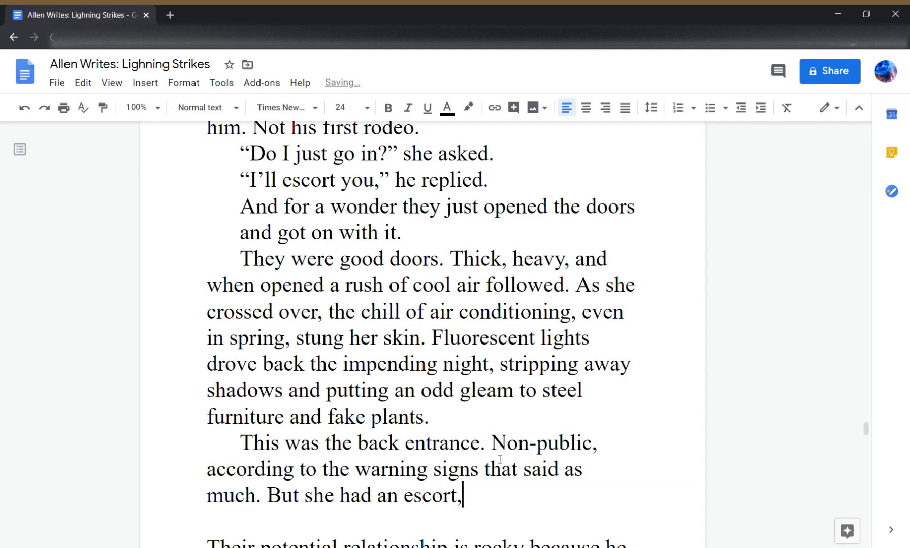
# - In the earlier pickup scene, insert "Patrolman" and the officer's surname before "I'm to escort you…" in his dialogue
pyautogui.scroll(20, 499, 460)
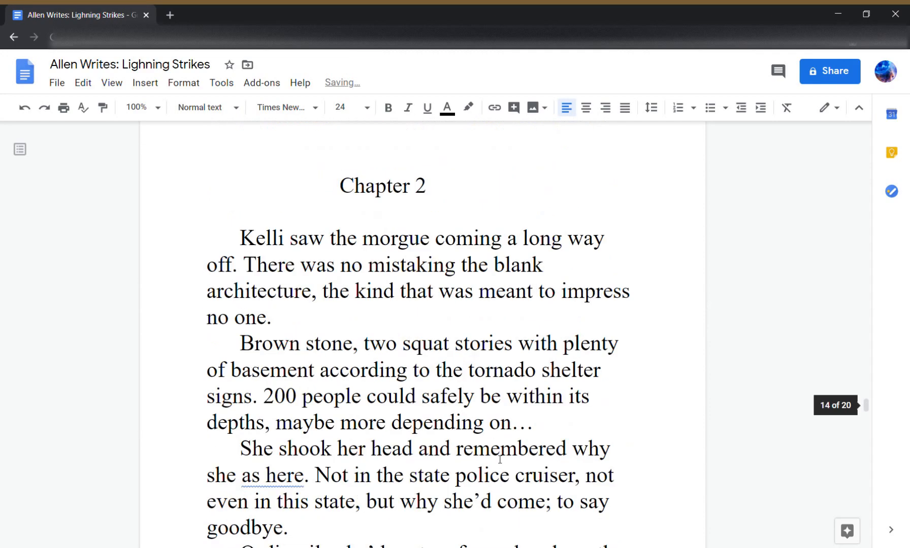
pyautogui.scroll(20, 499, 459)
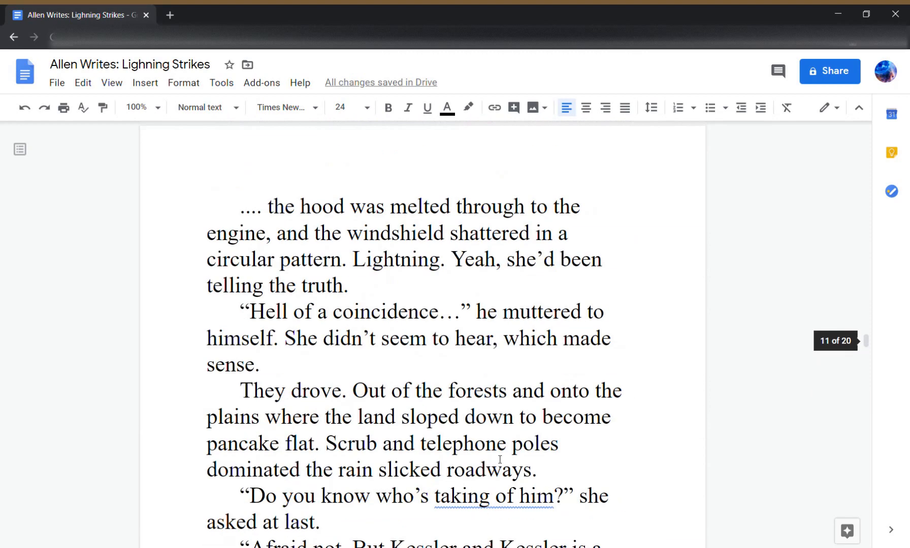
pyautogui.scroll(1, 499, 460)
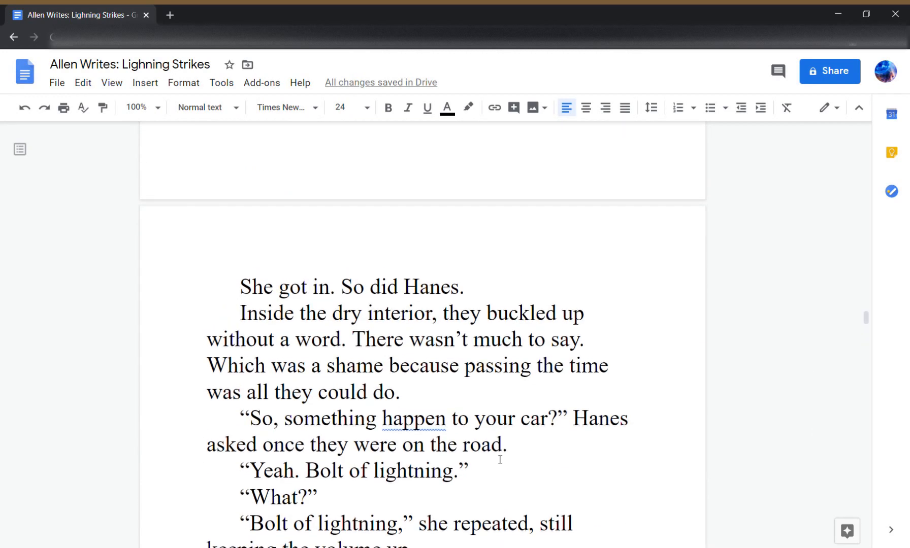
pyautogui.scroll(7, 500, 460)
pyautogui.scroll(-3, 499, 459)
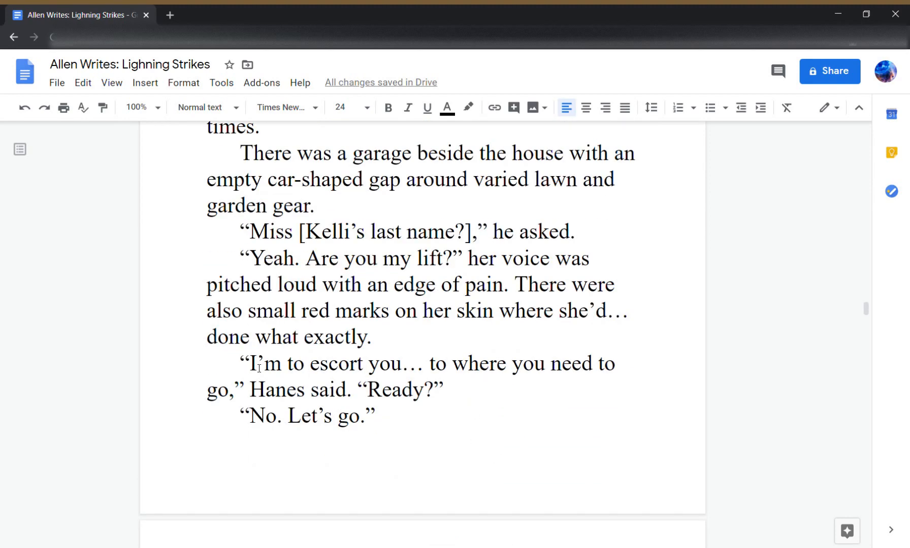
pyautogui.write('Patrolm')
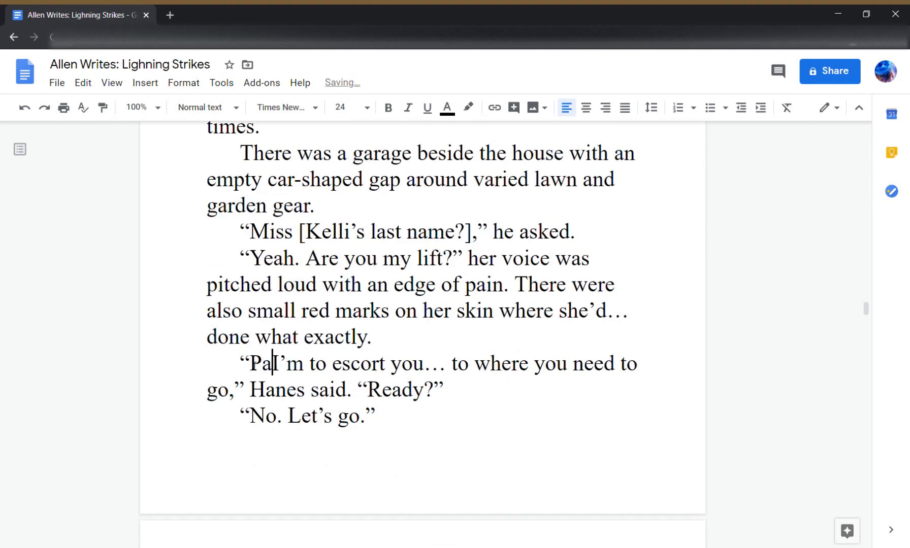
pyautogui.write('an Hanes.')
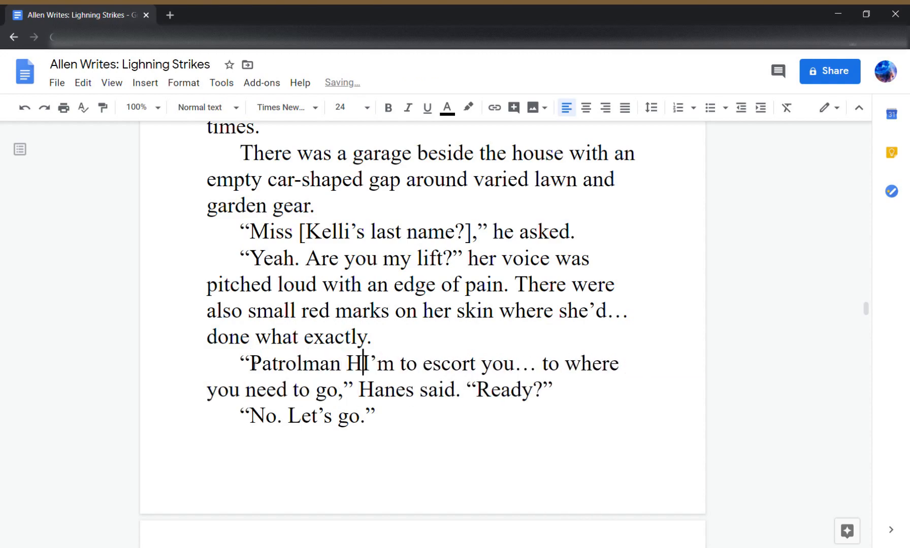
# - Back in Chapter 2, continue after "escort," with "the Patrolman…", a mistaken surname as a question, "No," and his correct surname "according to his badge"
pyautogui.scroll(-20, 323, 154)
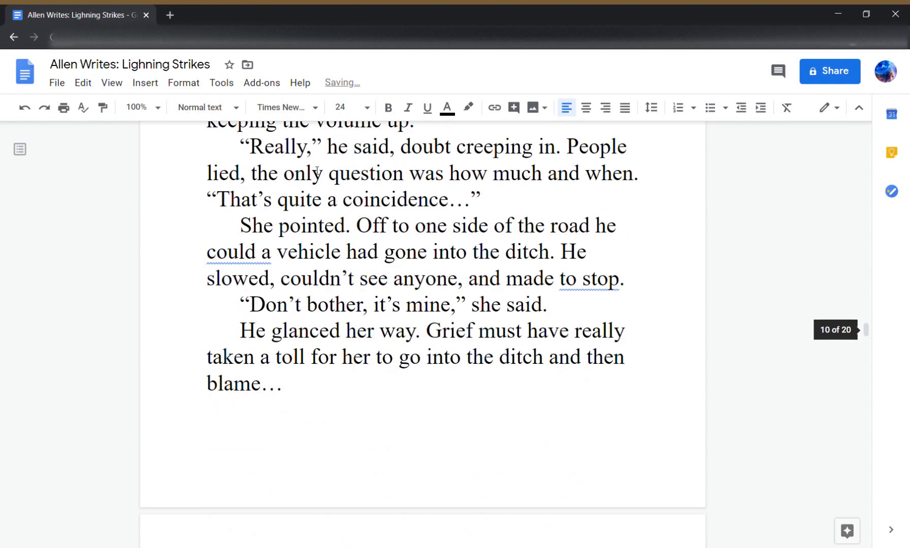
pyautogui.scroll(-20, 322, 157)
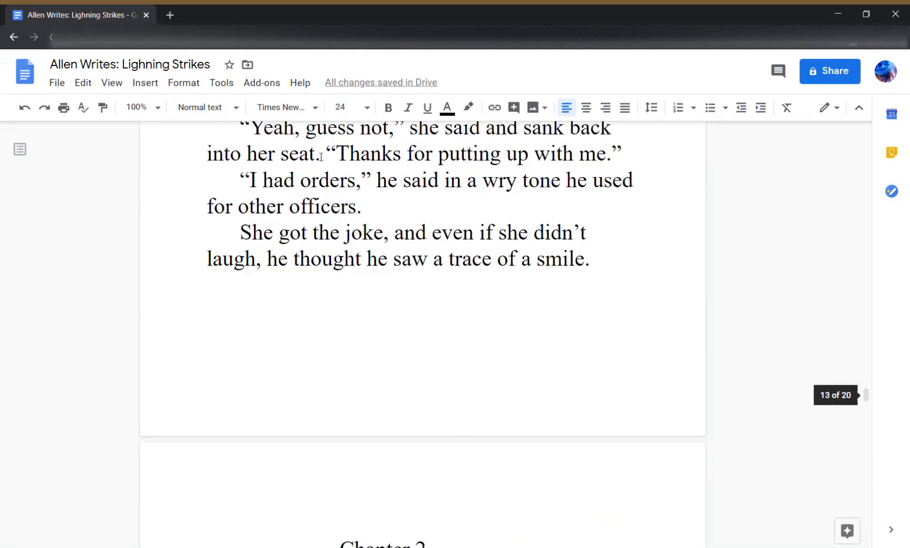
pyautogui.scroll(-7, 320, 153)
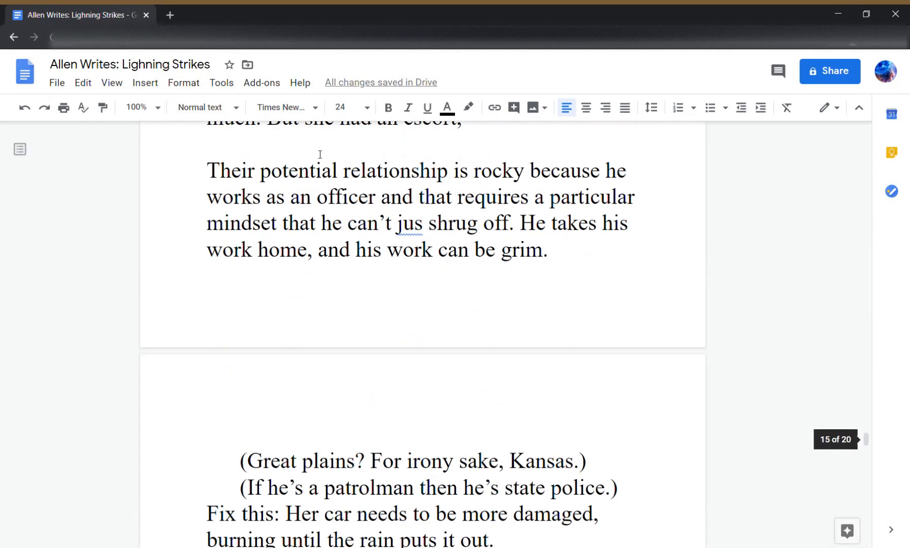
pyautogui.scroll(5, 318, 152)
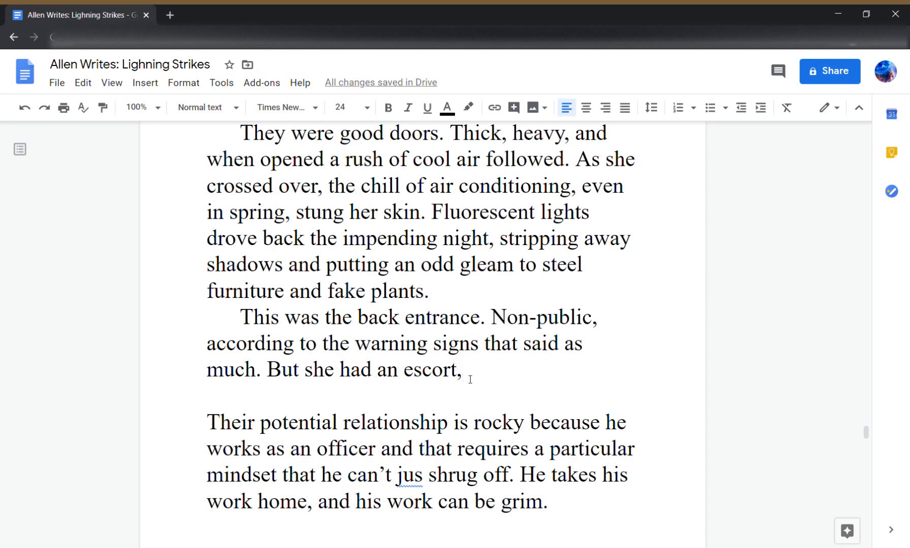
pyautogui.write('the Patrolma')
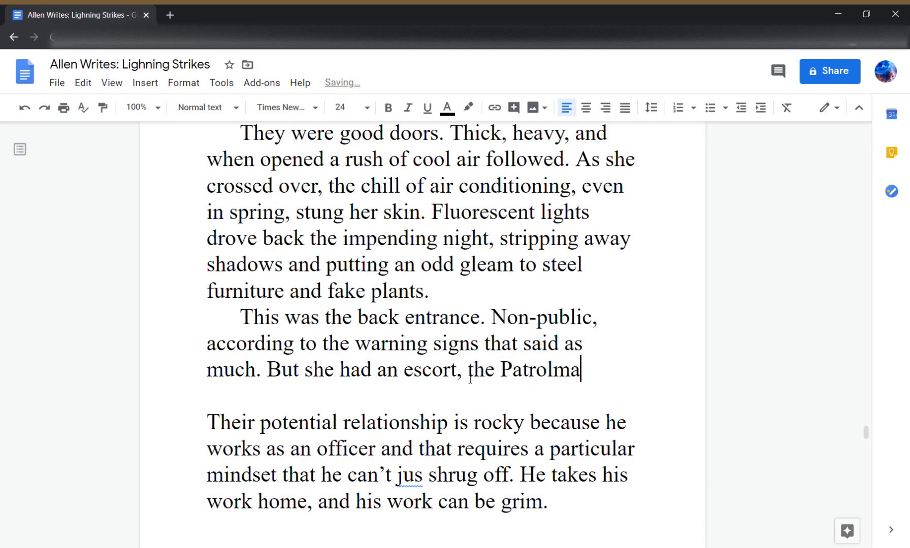
pyautogui.write('n… Han')
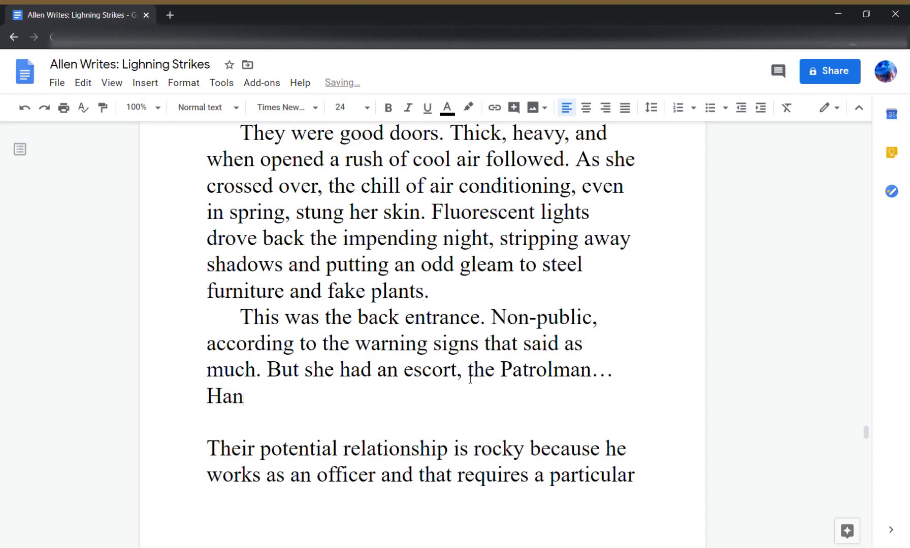
pyautogui.write('... Hancock')
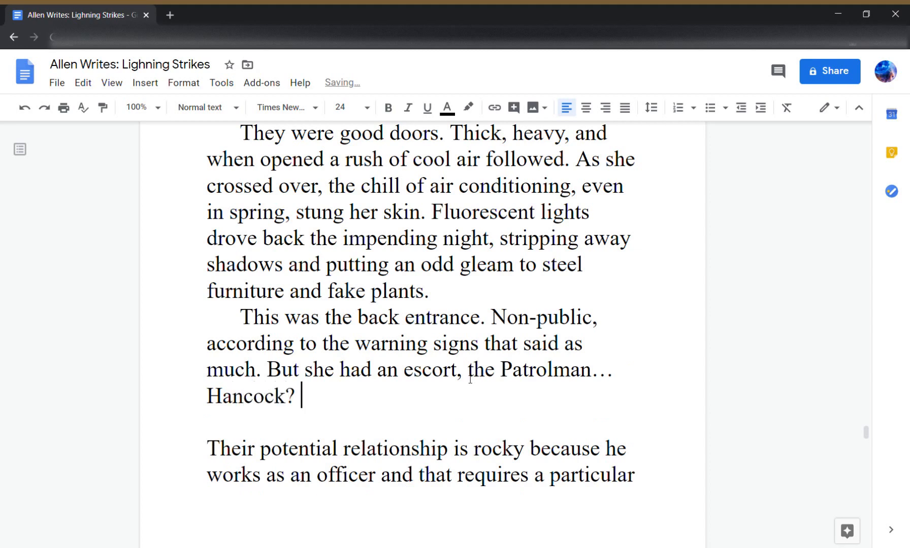
pyautogui.write('? No, Han')
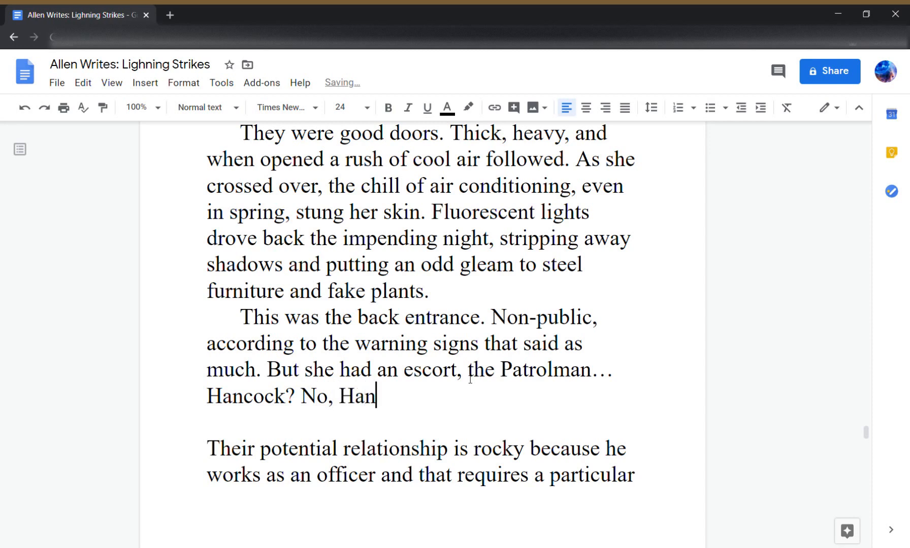
pyautogui.write('es accordfing')
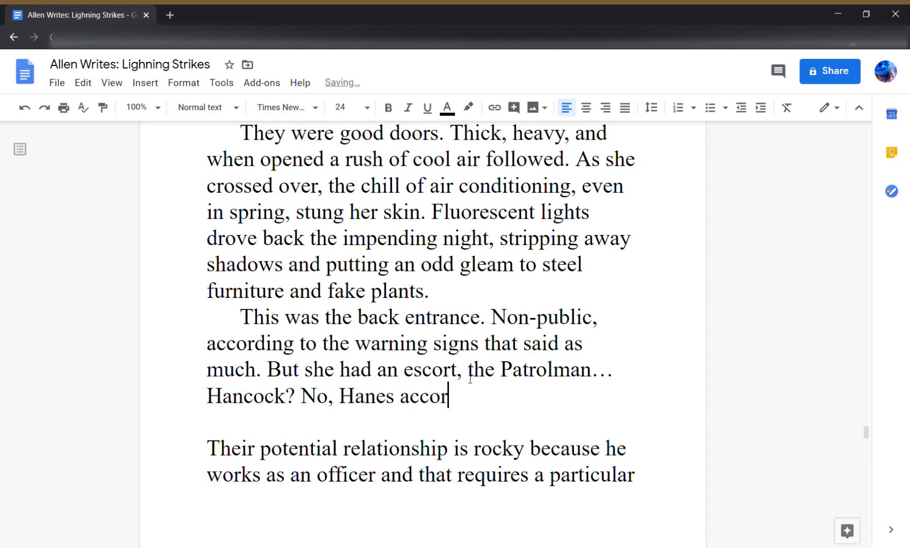
pyautogui.press('BackSpace')
pyautogui.press('BackSpace')
pyautogui.press('BackSpace')
pyautogui.press('BackSpace')
pyautogui.press('BackSpace')
pyautogui.press('BackSpace')
pyautogui.press('BackSpace')
pyautogui.press('BackSpace')
pyautogui.press('BackSpace')
pyautogui.press('BackSpace')
pyautogui.write('according to his badge')
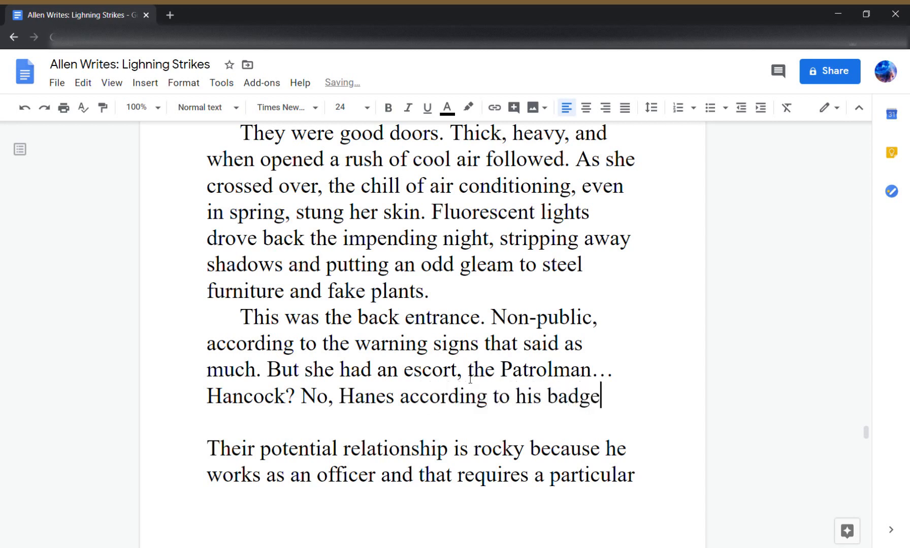
# - End the badge sentence and add that the patrolman "took the lead, found the right gray door and took her down a flight of cold white stairs."
pyautogui.write('. Hane')
pyautogui.write('s')
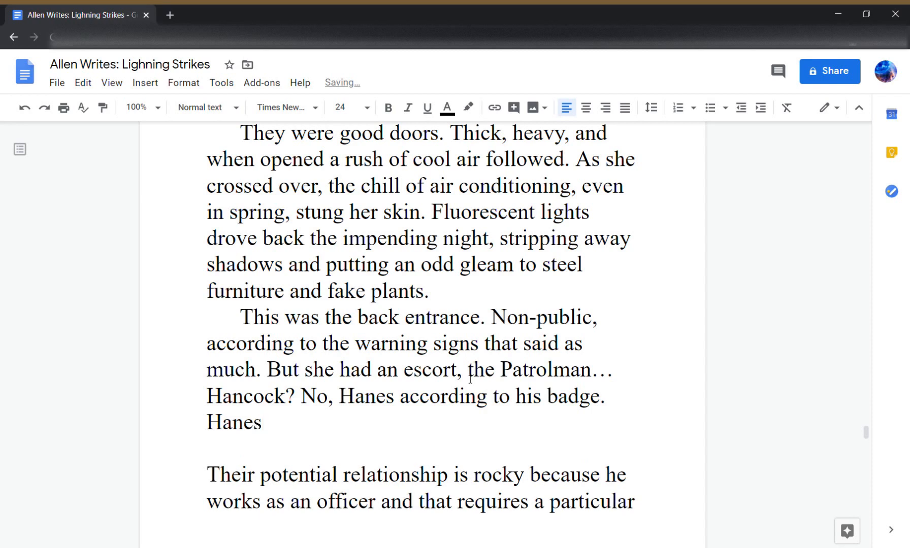
pyautogui.write(' took the lead')
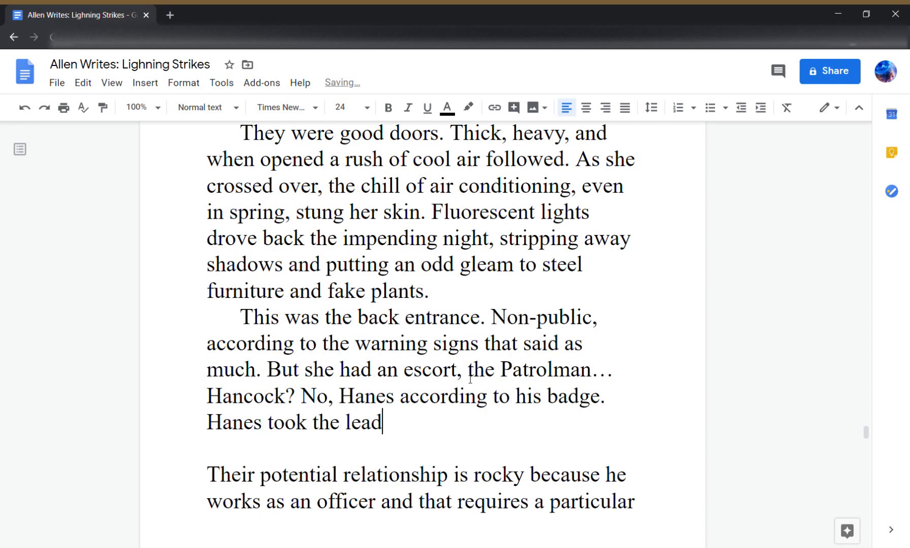
pyautogui.write(', foud')
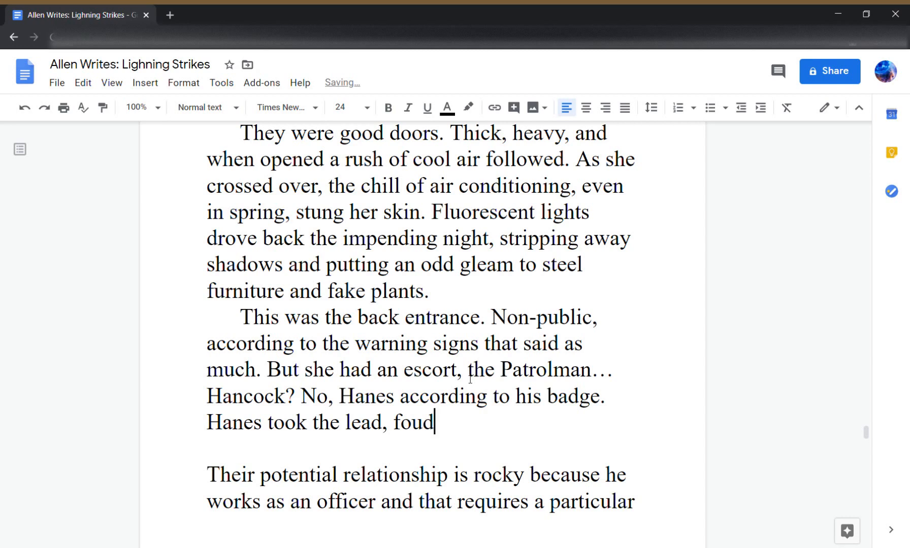
pyautogui.press('BackSpace')
pyautogui.write('nd the right')
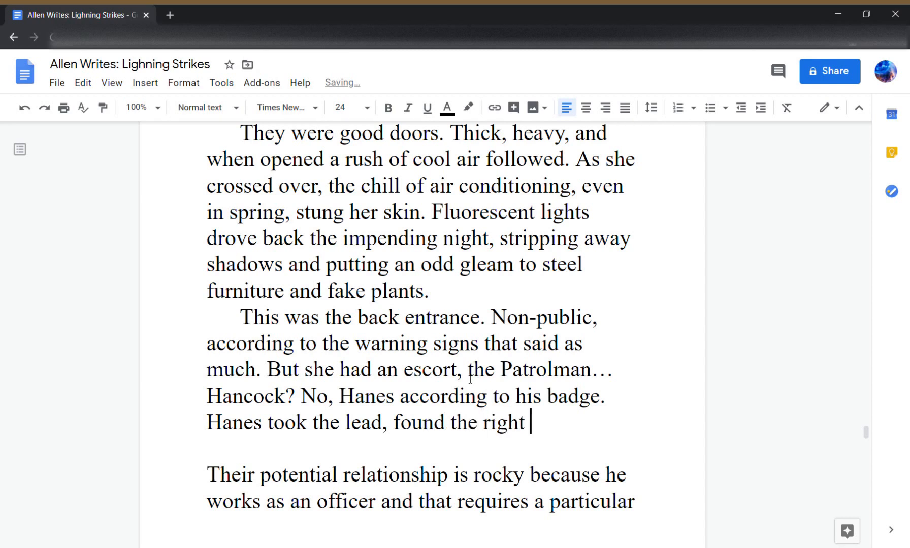
pyautogui.write(' gray')
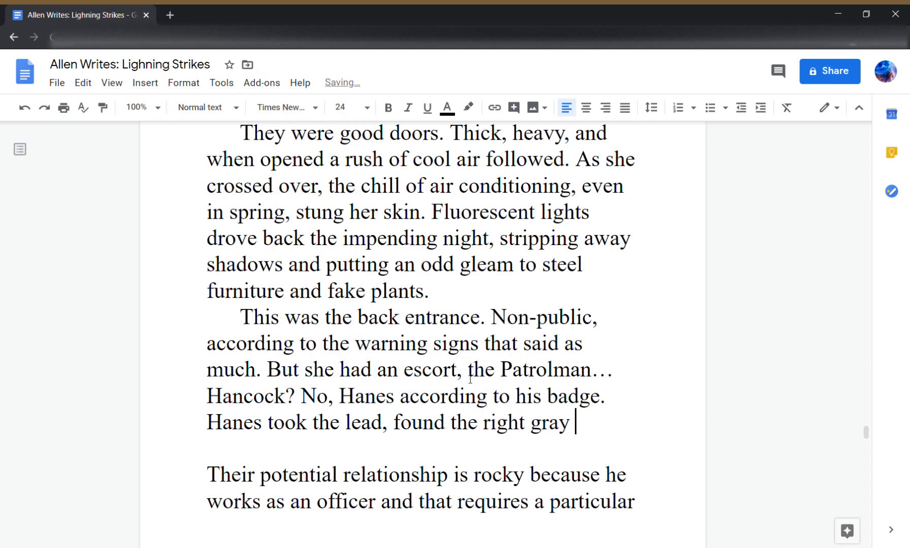
pyautogui.write(' door and')
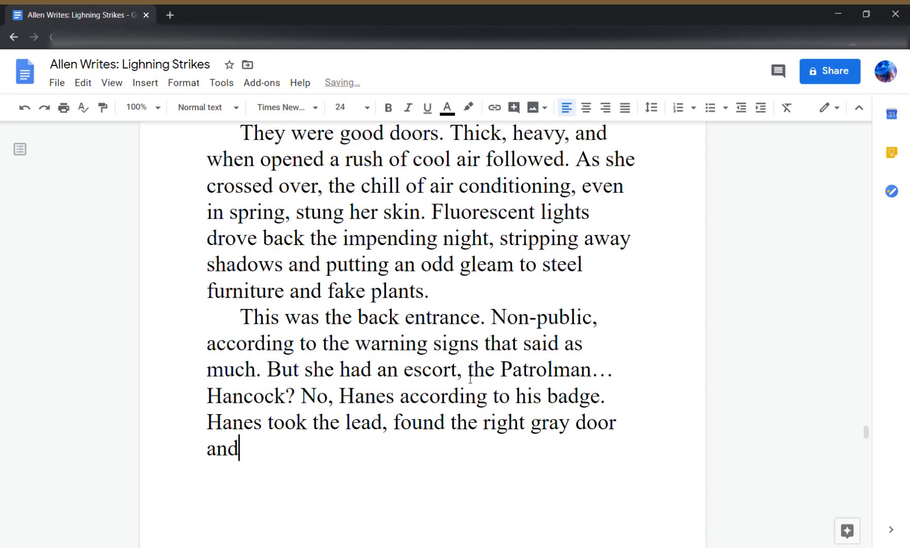
pyautogui.write(' took her down ')
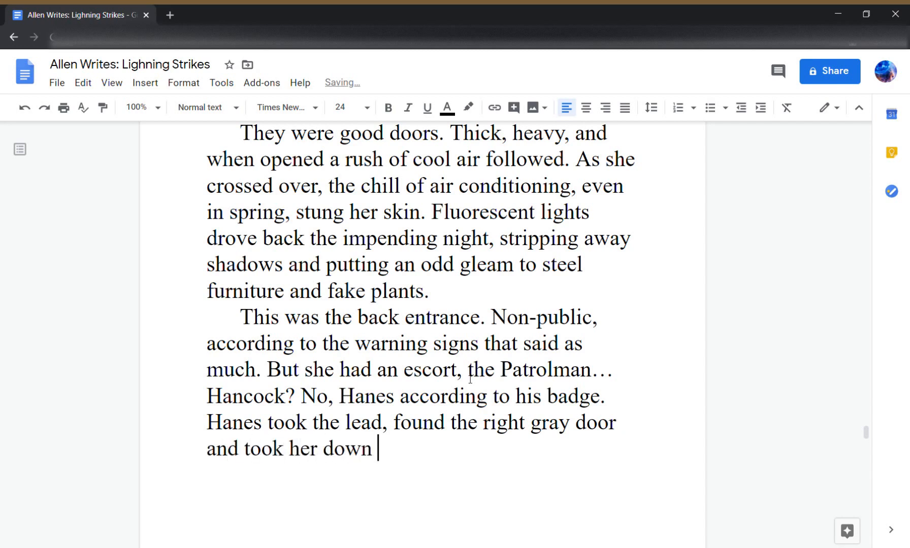
pyautogui.write('a flight of ')
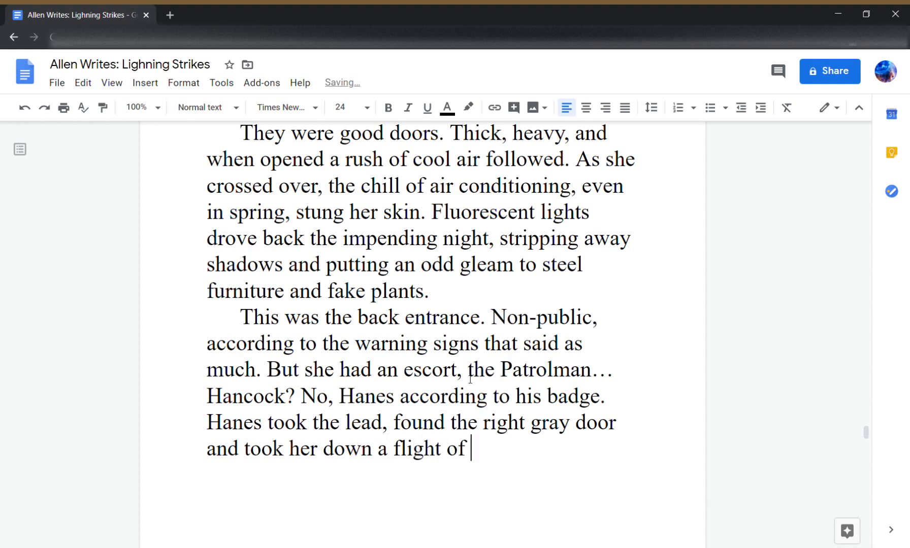
pyautogui.write('cold white stairs.')
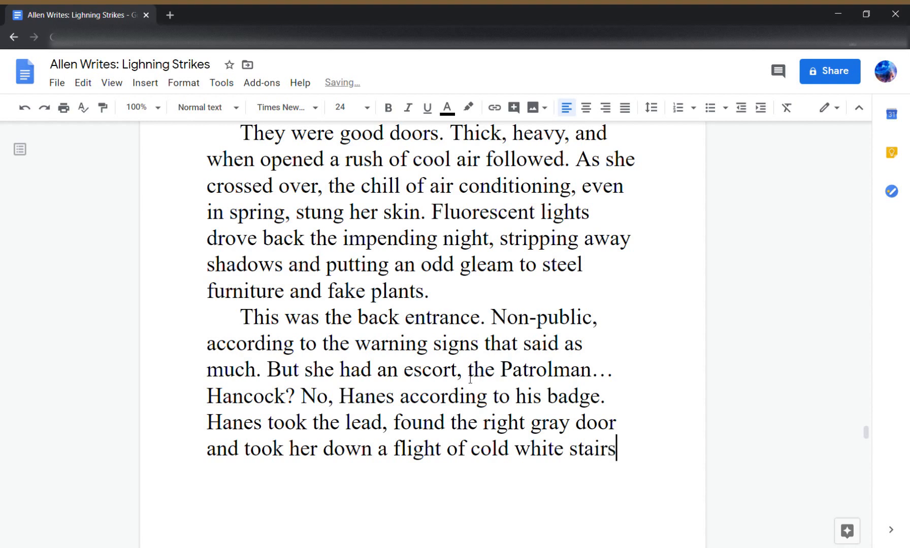
# - Start a new paragraph with "She found her pace slacking. Not just from the chill, which forced her to wrap her light jacket tight,"
pyautogui.press('Return')
pyautogui.write('She ')
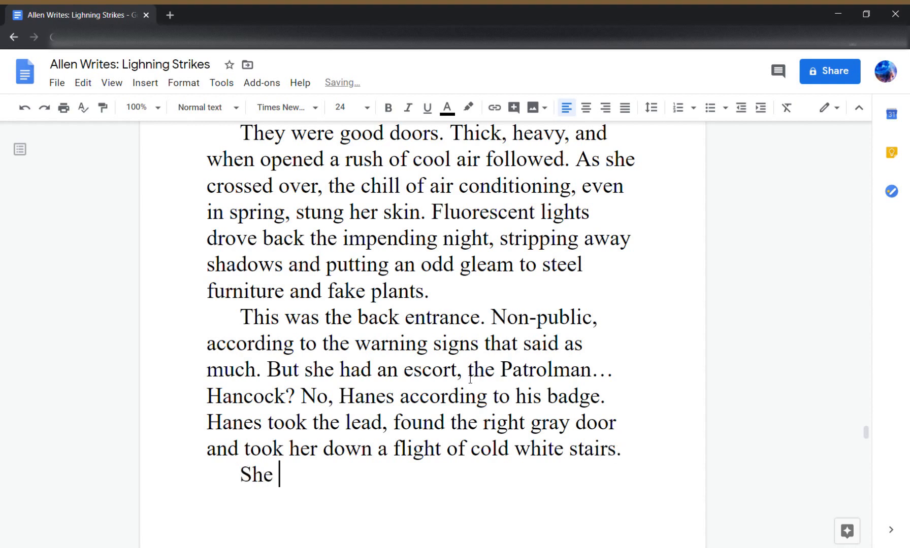
pyautogui.write('found her pa')
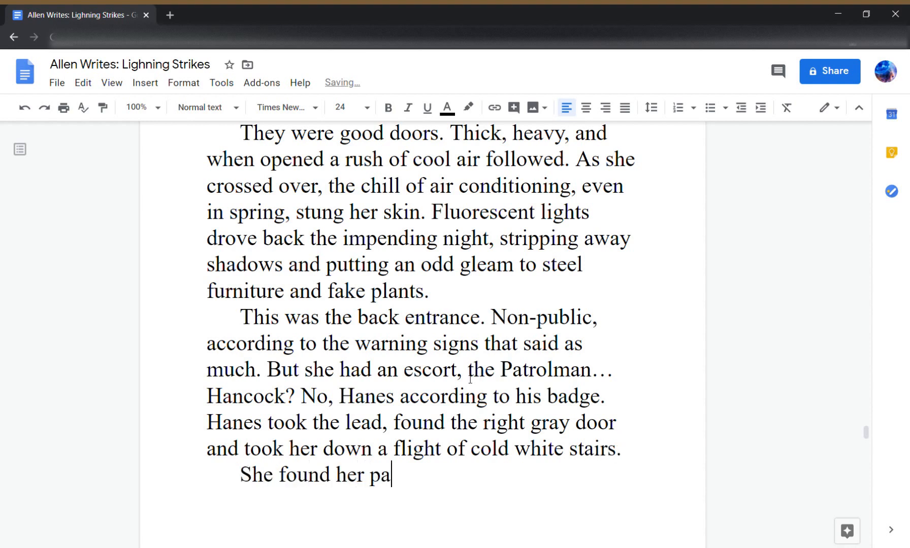
pyautogui.write('ce slacking. Not')
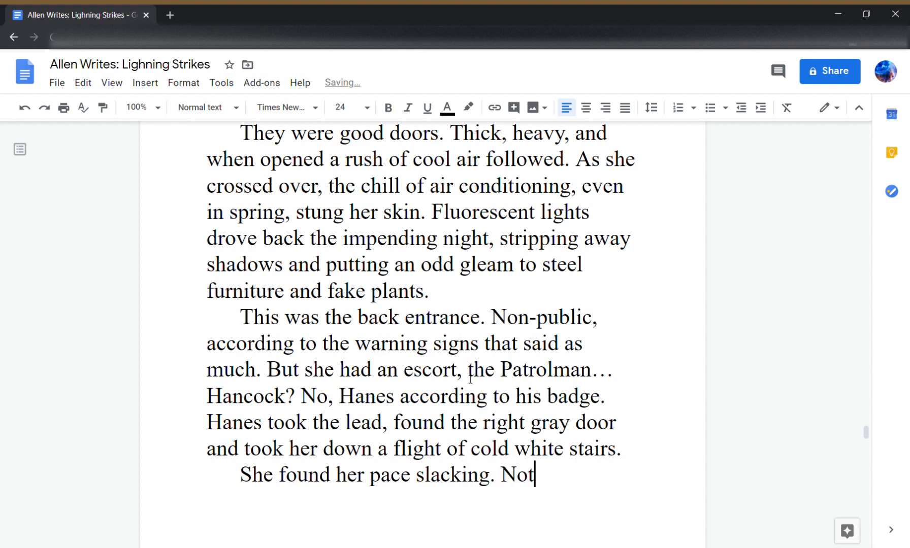
pyautogui.write(' just from the ')
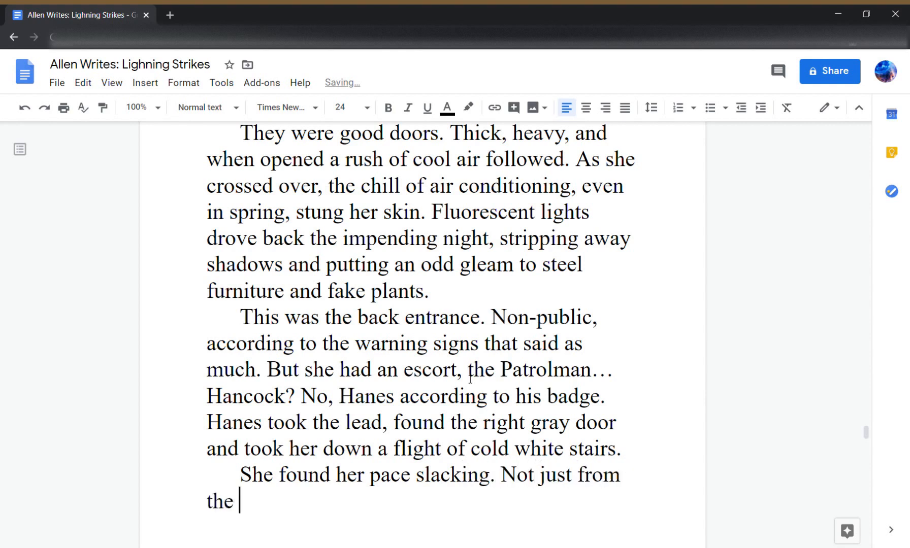
pyautogui.write('chill, which for')
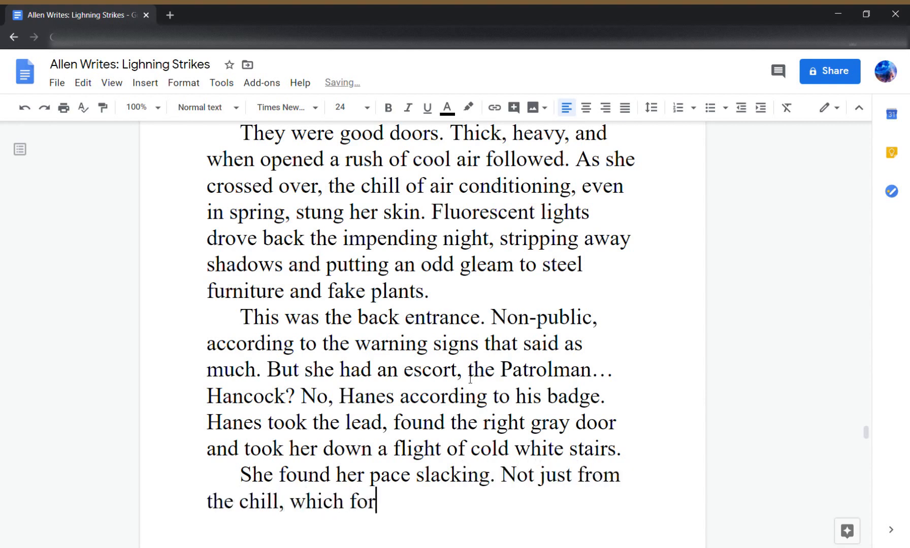
pyautogui.write('ced her to ')
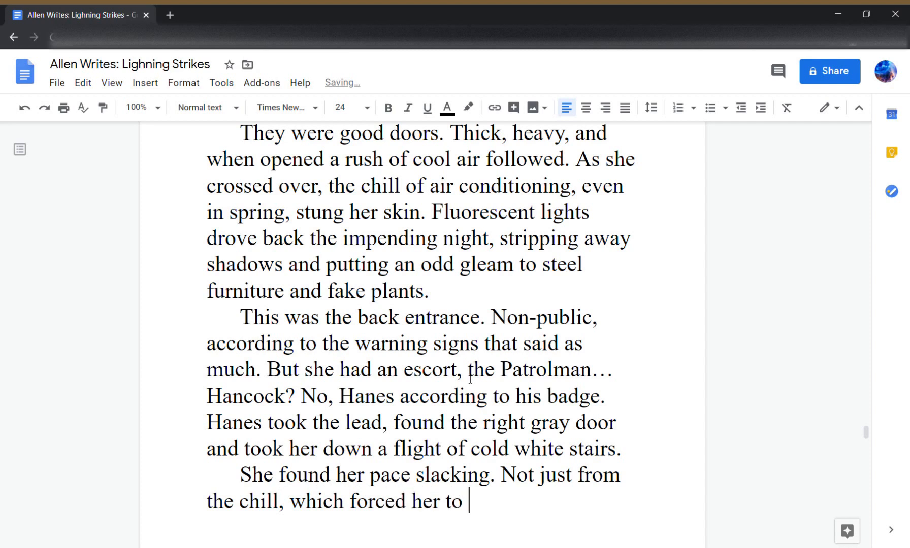
pyautogui.write('wrap her ')
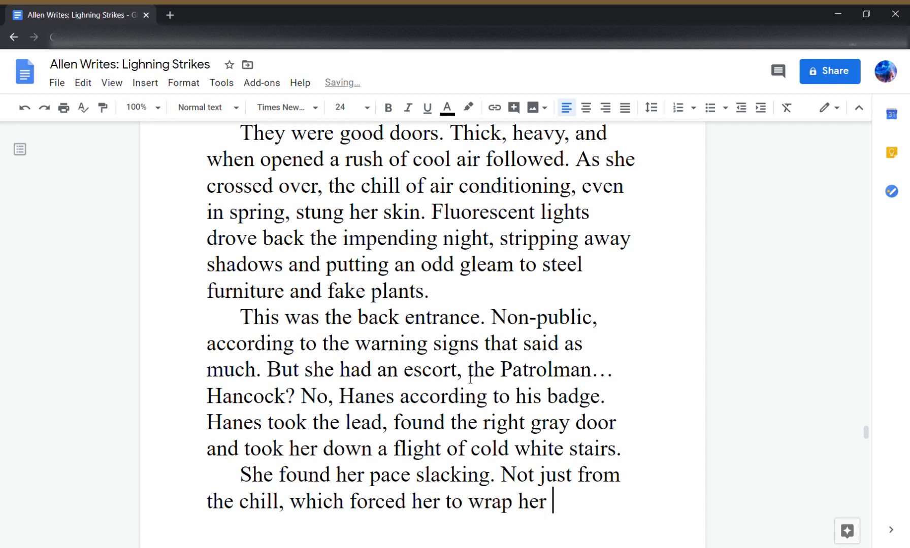
pyautogui.write('light jacket')
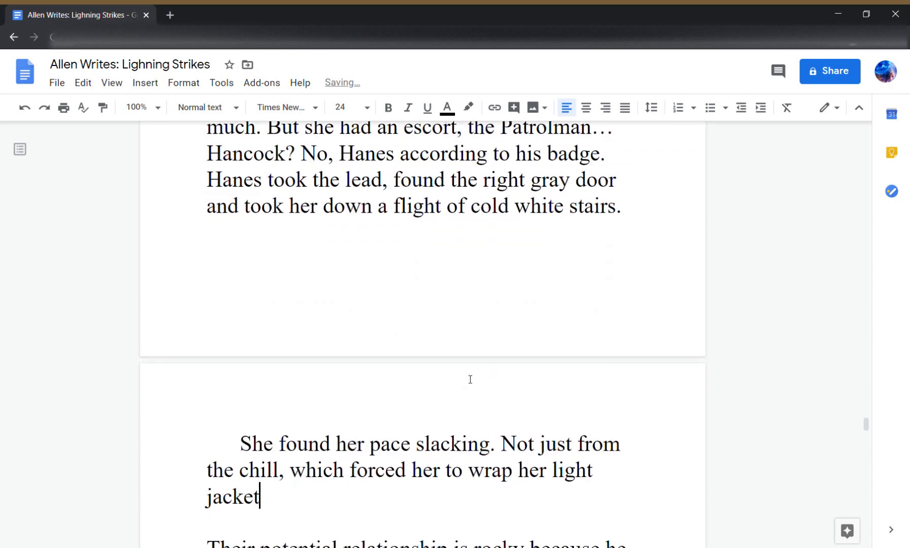
pyautogui.write(' tight,')
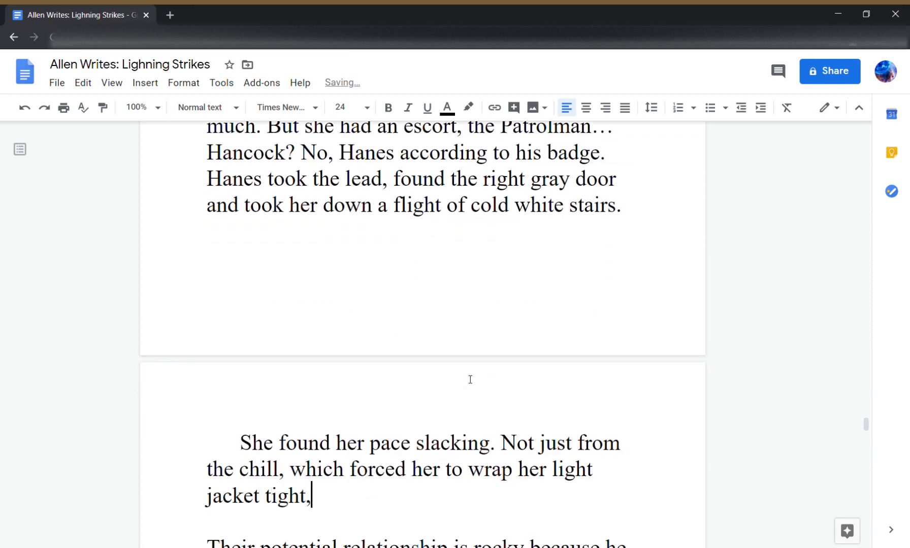
# - Finish the sentence about the chill with "but from the knowledge of what awaited her."
pyautogui.write(' but from the f')
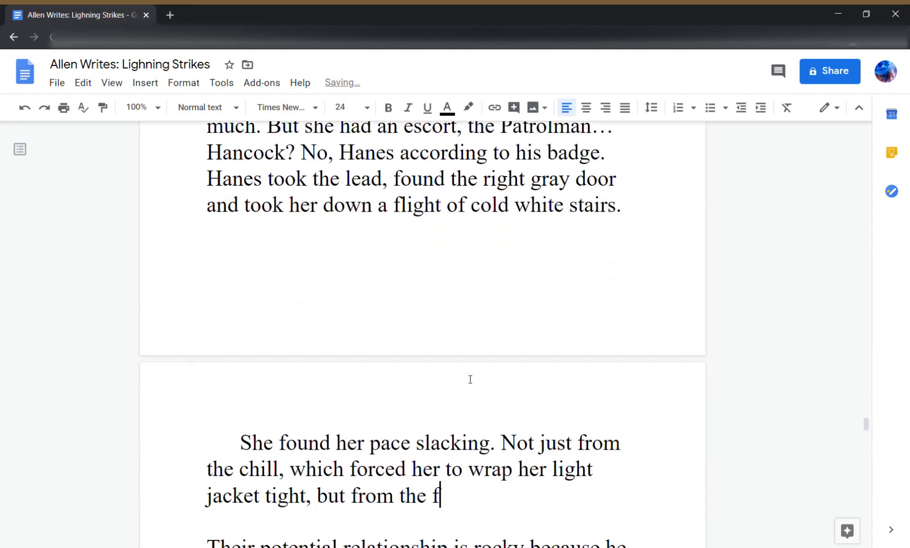
pyautogui.press('BackSpace')
pyautogui.write('knowledg')
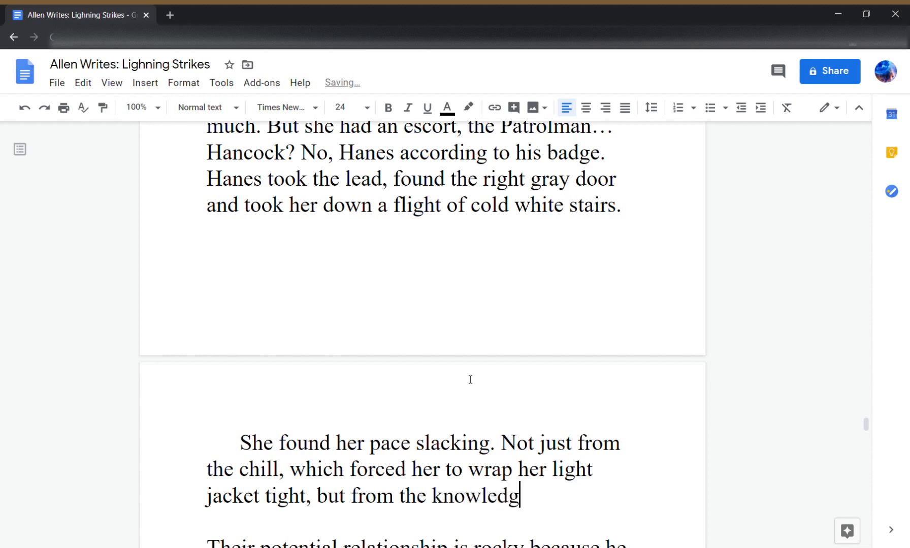
pyautogui.write('e of what awai')
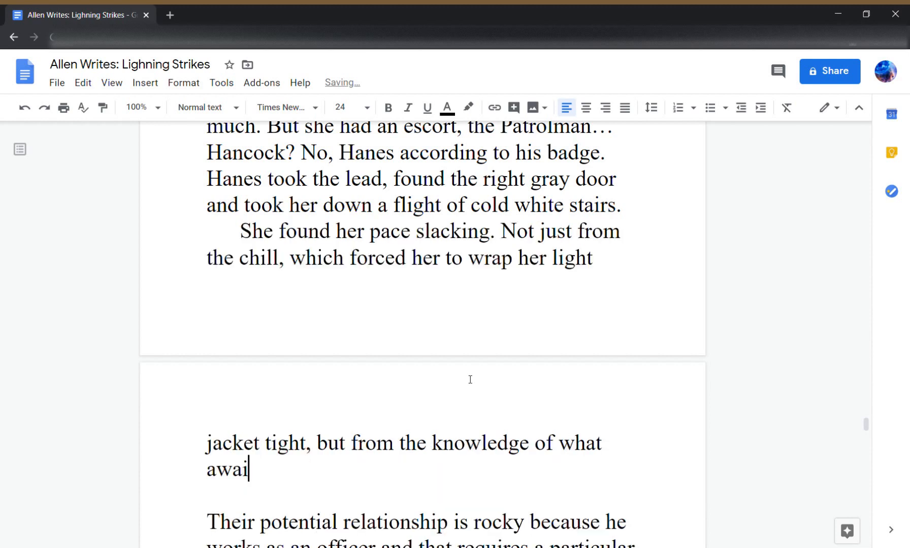
pyautogui.write('ted her.')
# - Add a new dialogue paragraph reading "“Does it have to be now?” she asked as they waited to be buzzed in"
pyautogui.press('Return')
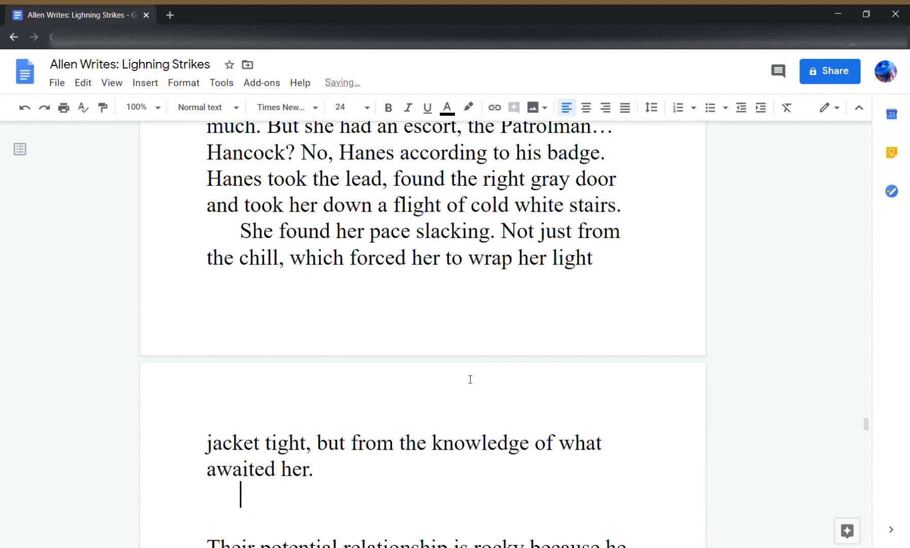
pyautogui.write('"Does it have to be')
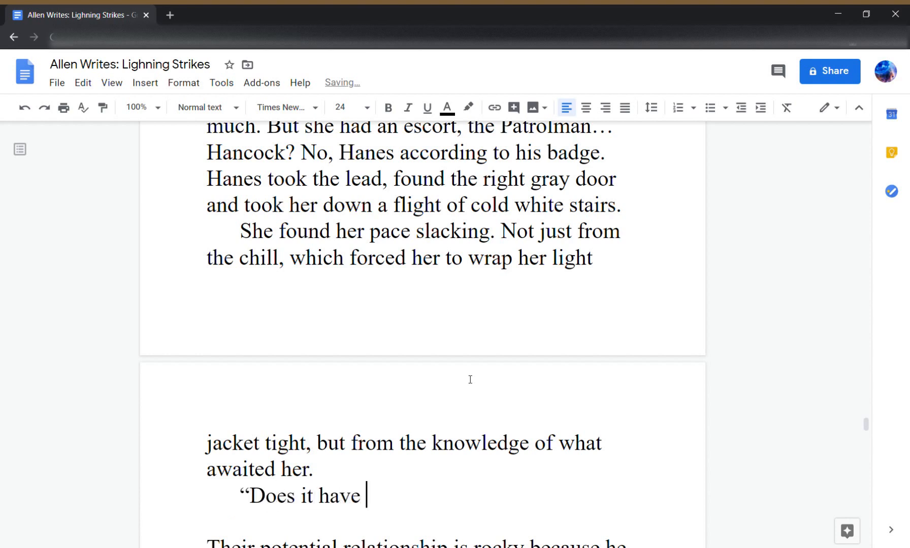
pyautogui.write(' now?" she ask')
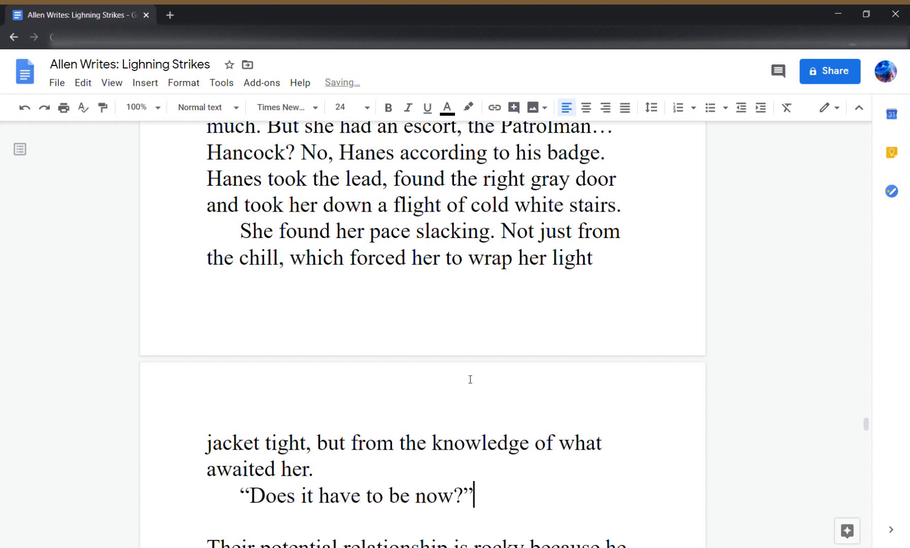
pyautogui.write('ed as')
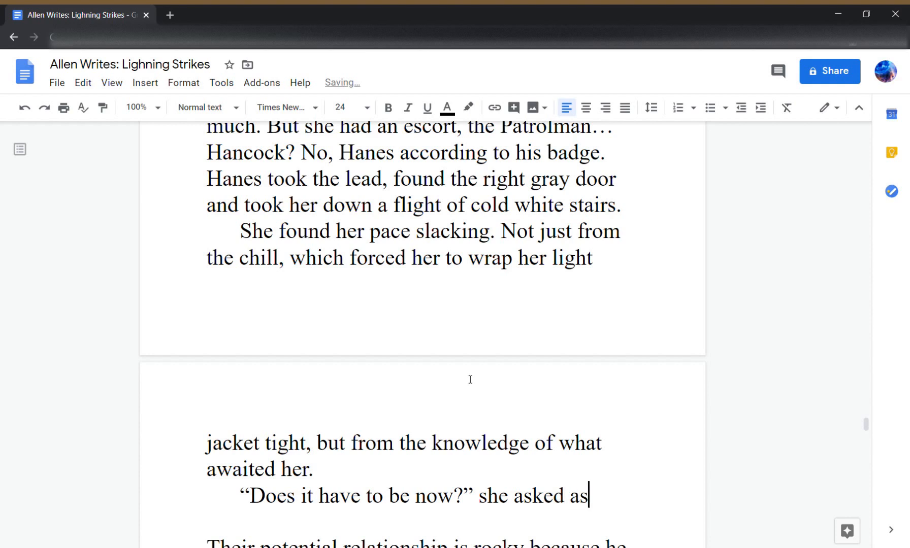
pyautogui.write(' they waited to be ')
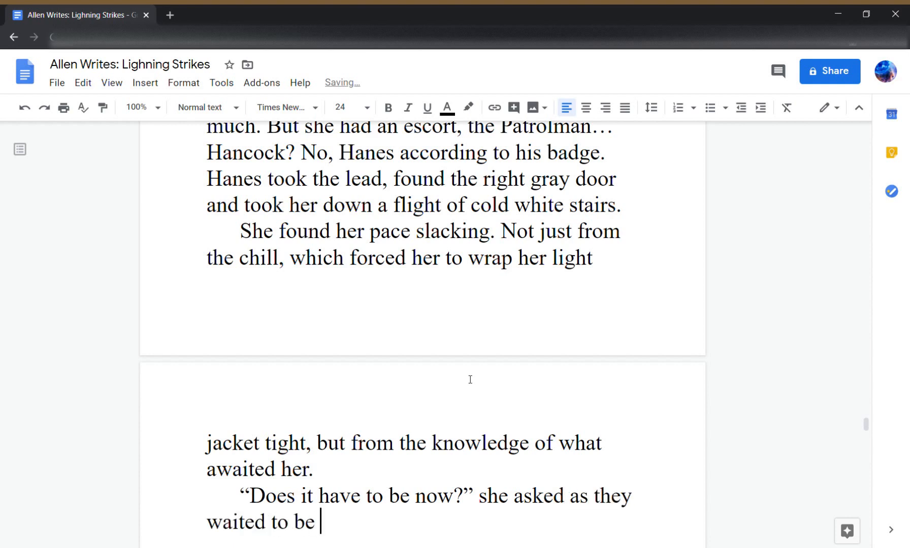
pyautogui.write('buzzed in')
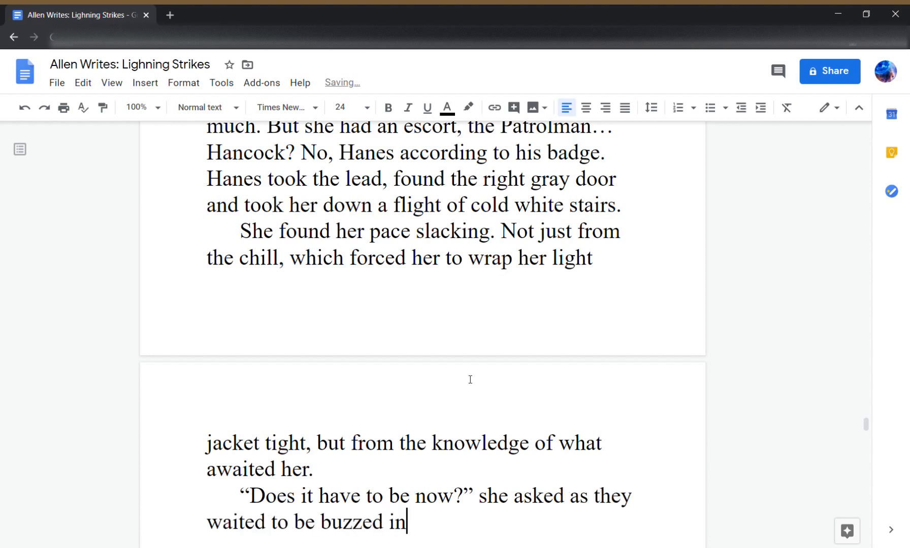
# - Complete the sentence after "buzzed in" with "to a more secure area."
pyautogui.write(' to yet another s')
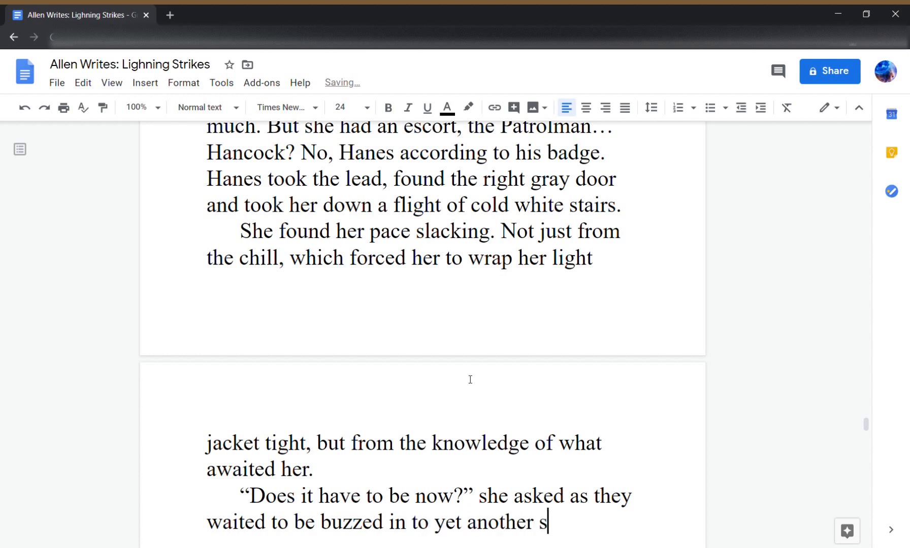
pyautogui.write('ecuret')
pyautogui.press('BackSpace')
pyautogui.press('BackSpace')
pyautogui.press('BackSpace')
pyautogui.press('BackSpace')
pyautogui.press('BackSpace')
pyautogui.press('BackSpace')
pyautogui.press('BackSpace')
pyautogui.press('BackSpace')
pyautogui.press('BackSpace')
pyautogui.press('BackSpace')
pyautogui.press('BackSpace')
pyautogui.press('BackSpace')
pyautogui.press('BackSpace')
pyautogui.press('BackSpace')
pyautogui.press('BackSpace')
pyautogui.press('BackSpace')
pyautogui.press('BackSpace')
pyautogui.press('BackSpace')
pyautogui.write('a more ')
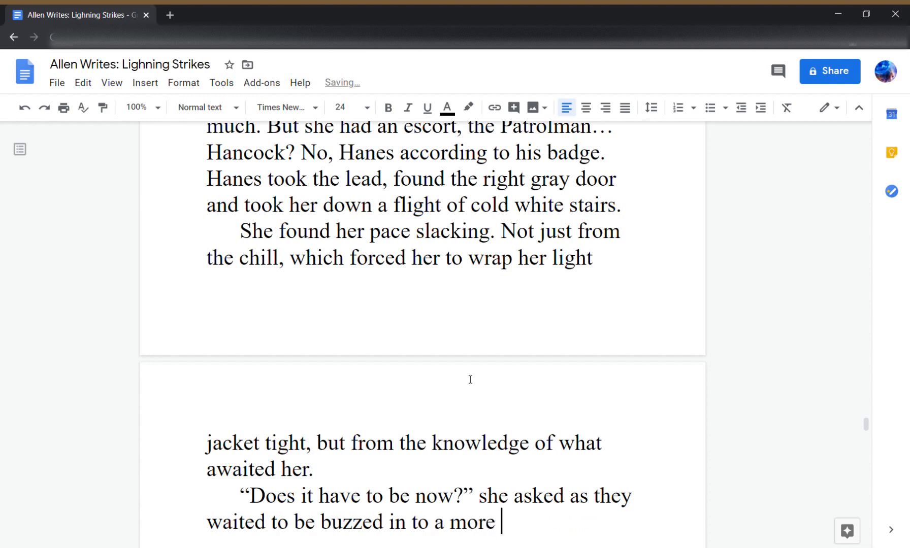
pyautogui.write('secure area.')
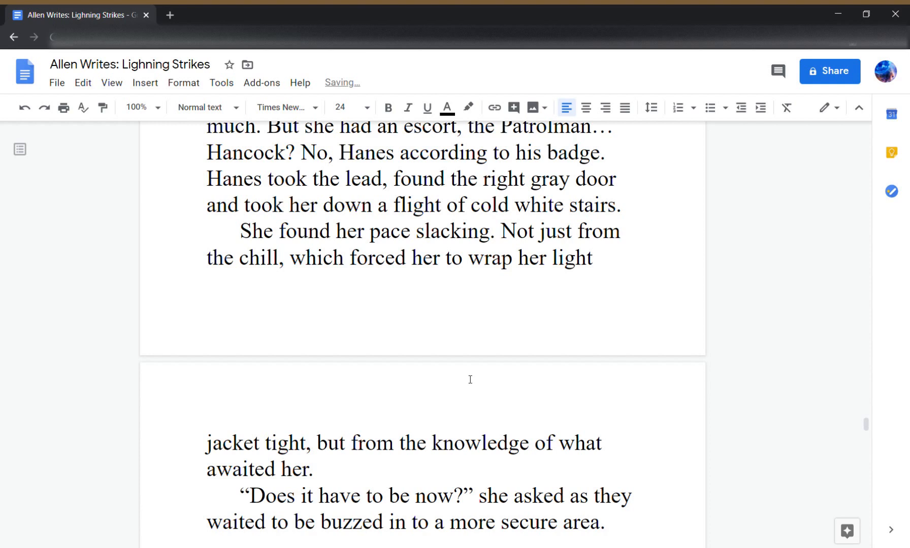
# - Add the patrolman's reply as a new paragraph: "“It is preferable to do so before… well, I’ll let him explain,” he said."
pyautogui.press('Return')
pyautogui.write('"')
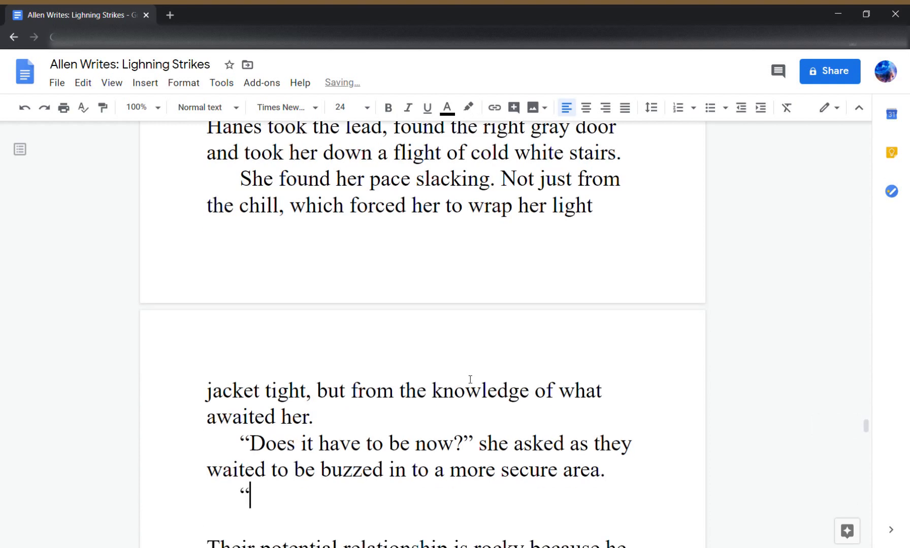
pyautogui.write('It is preferable')
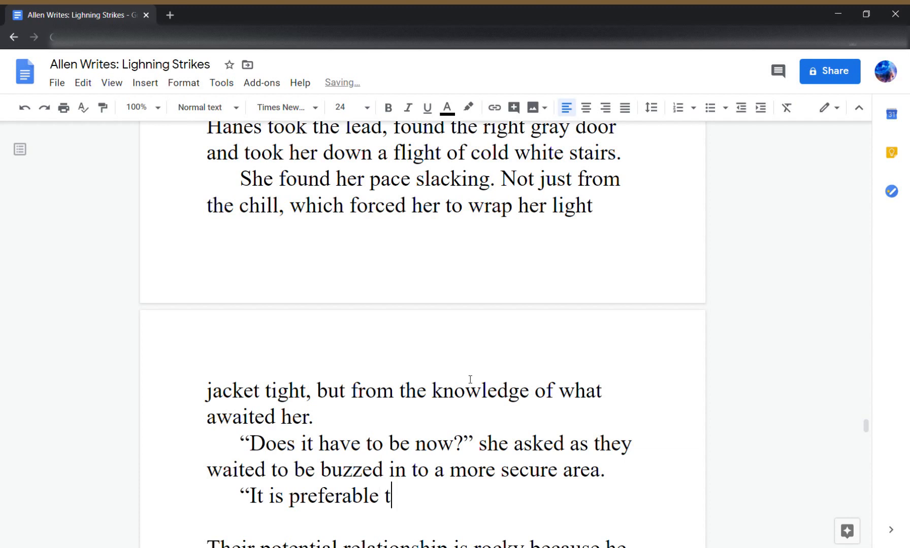
pyautogui.write(' to do so be')
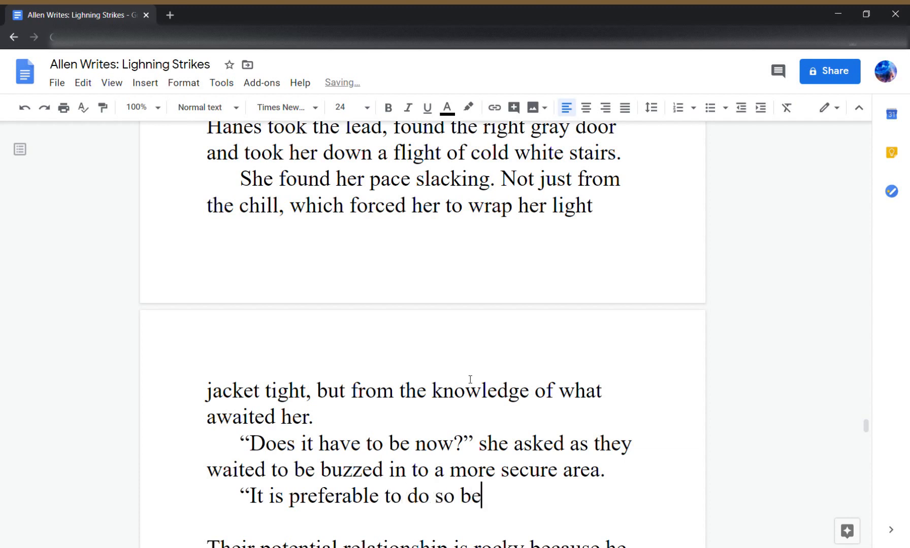
pyautogui.write('fore... ')
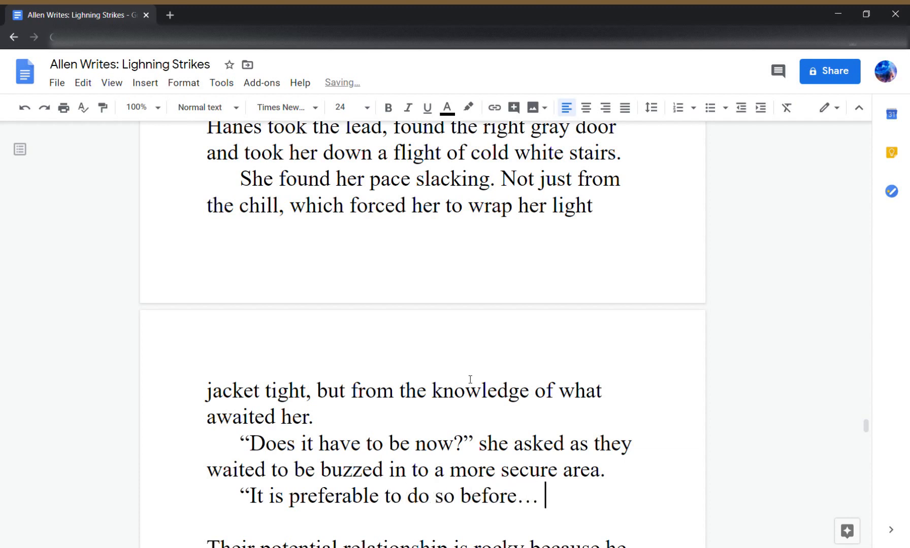
pyautogui.write('wel')
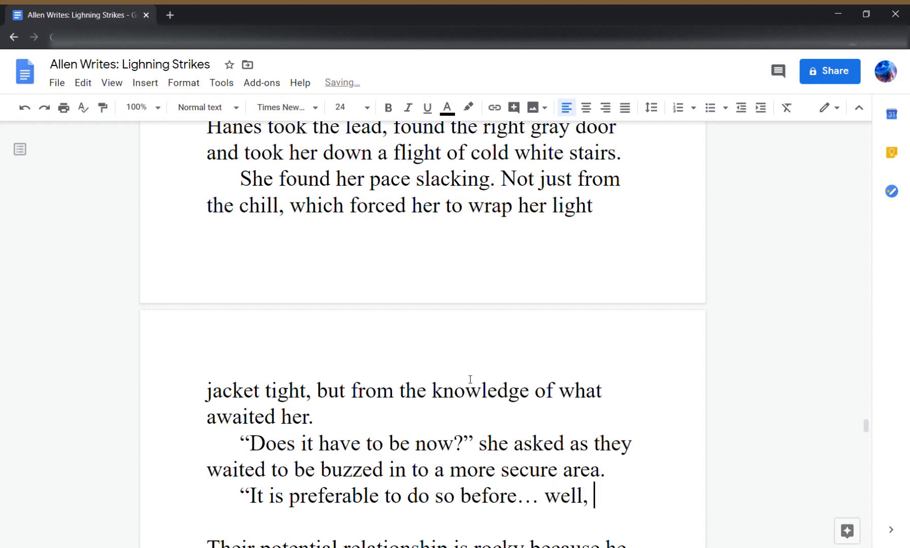
pyautogui.write("l, I'll let")
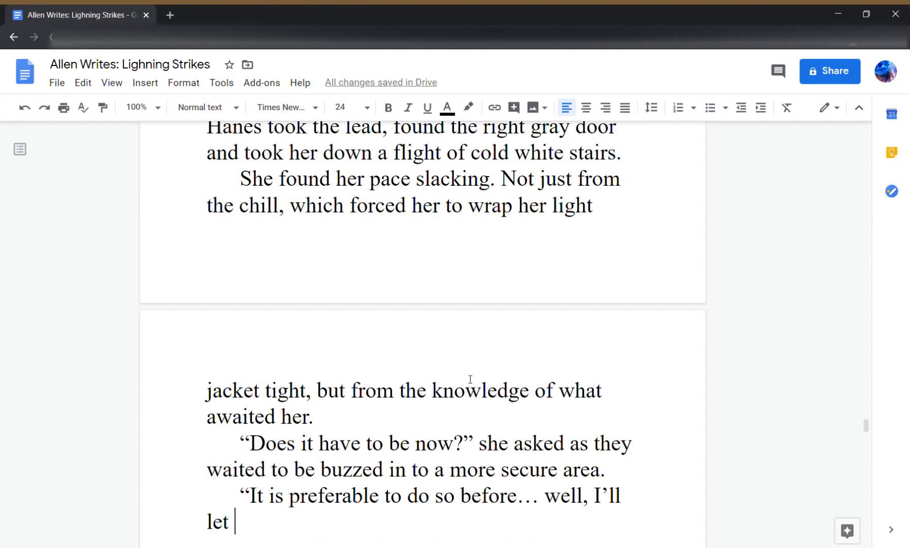
pyautogui.write(' him expl')
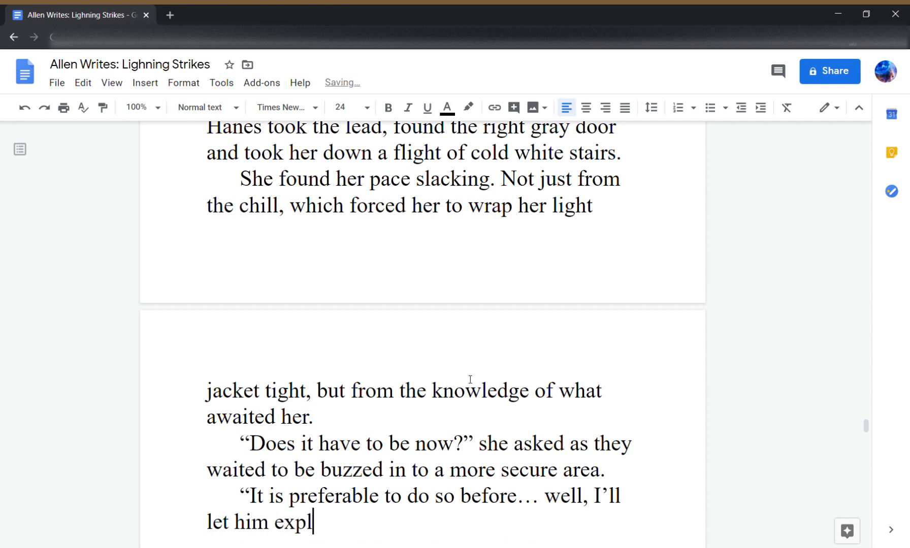
pyautogui.write('ain.')
pyautogui.press('Return')
pyautogui.press('BackSpace')
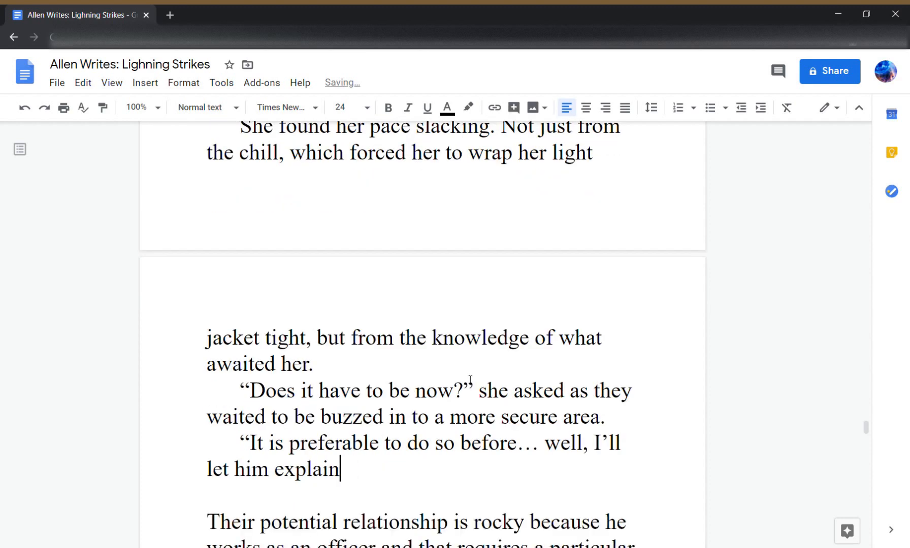
pyautogui.write('" he said.')
# - Start a new paragraph with the sentence "The office they turned into could have come from anywhere."
pyautogui.press('Return')
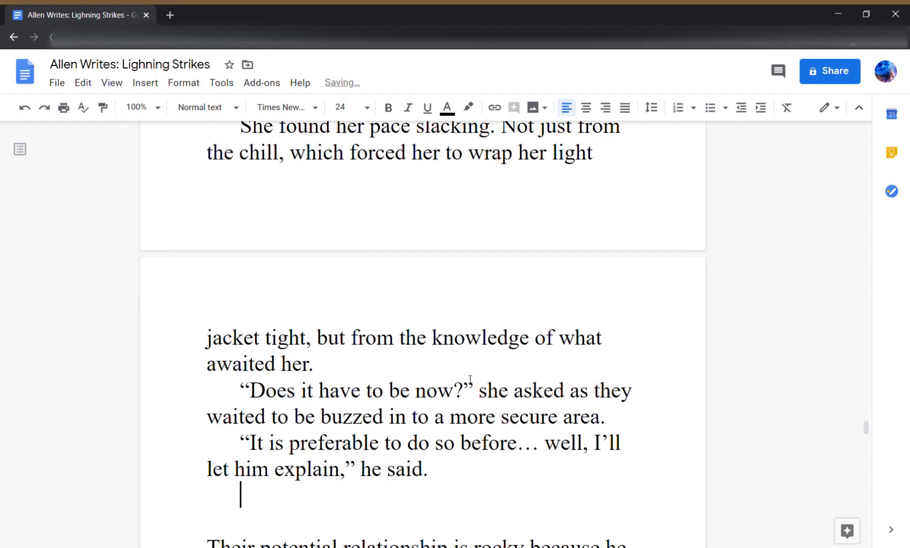
pyautogui.write('The ')
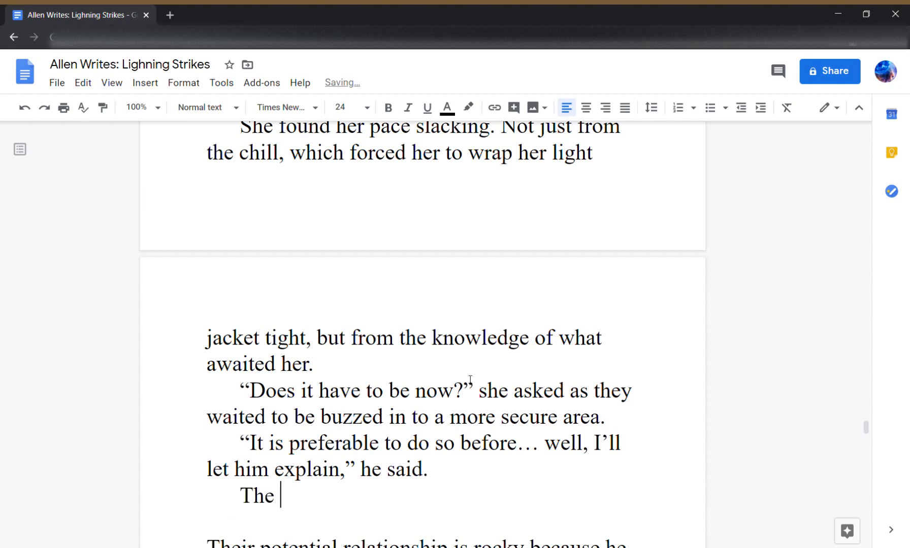
pyautogui.write('office ')
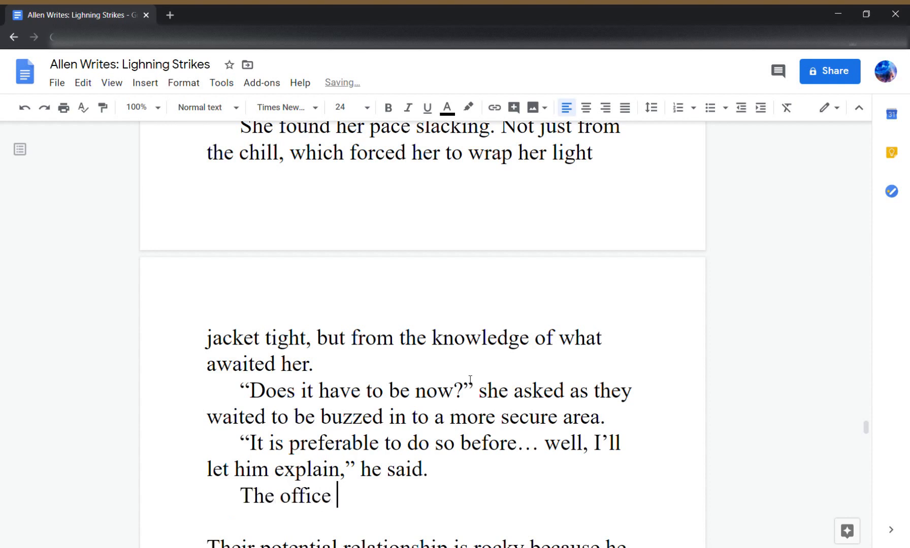
pyautogui.write('they turn')
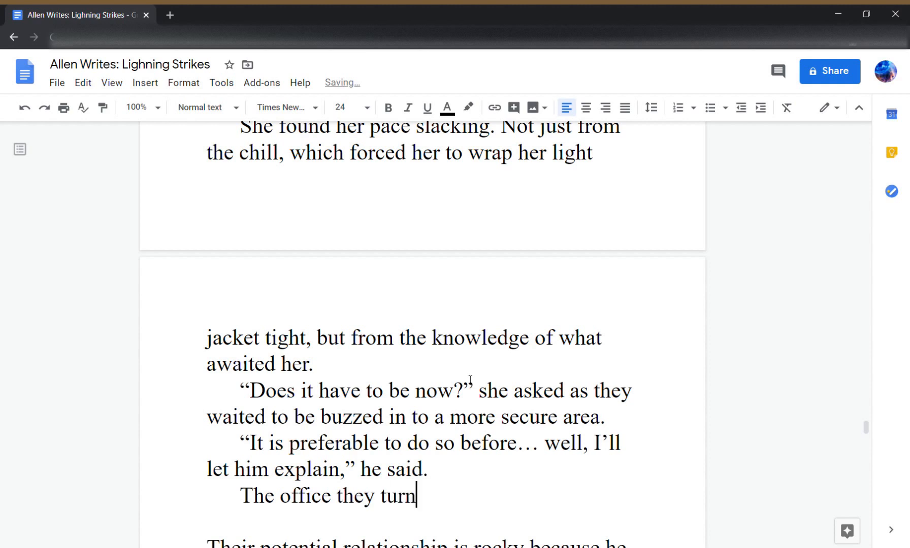
pyautogui.write('ed into could')
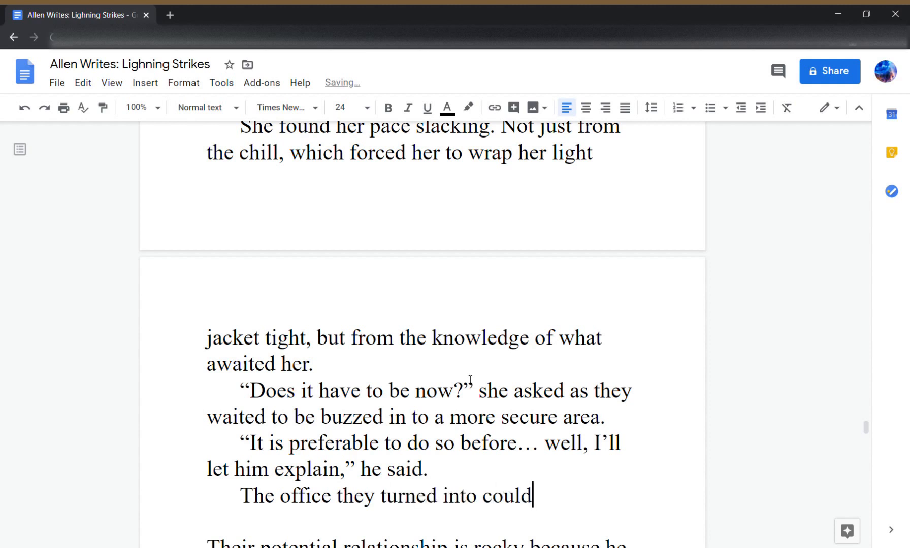
pyautogui.write(' have come from w')
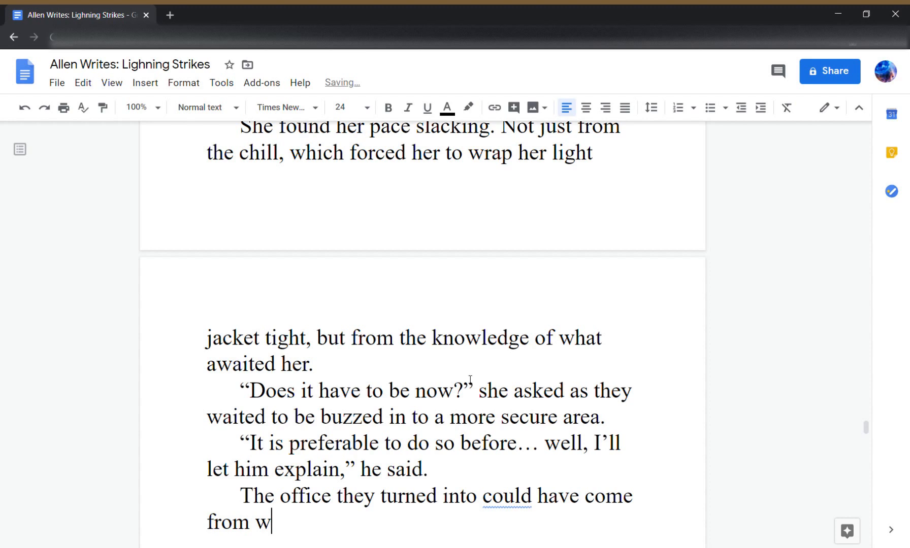
pyautogui.press('BackSpace')
pyautogui.write('anywhere')
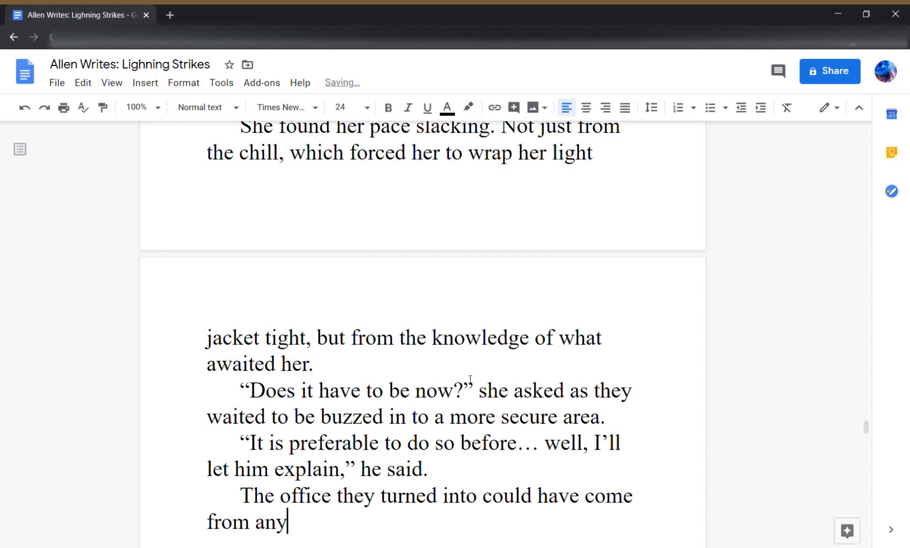
# - Begin the next sentence of the office description with "Dreary table, old file cabinets"
pyautogui.write('Drea')
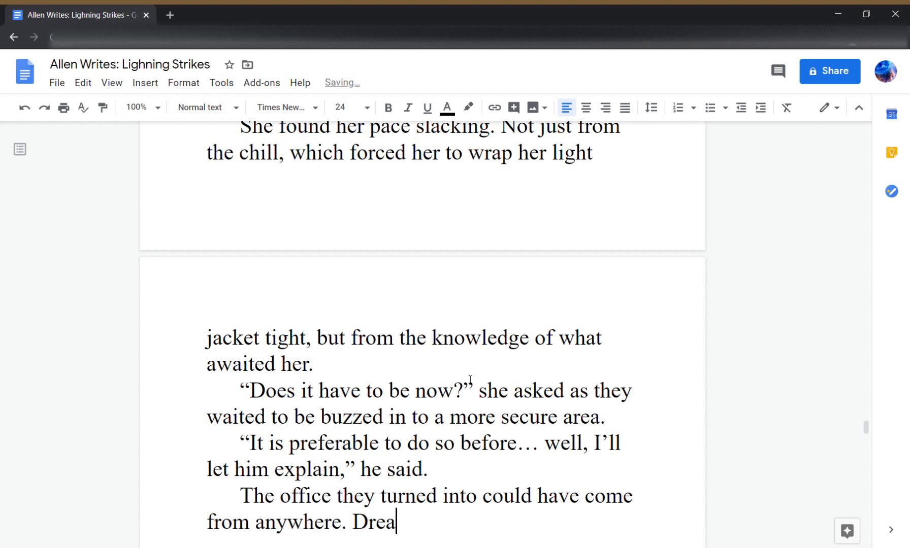
pyautogui.write('ry tabl')
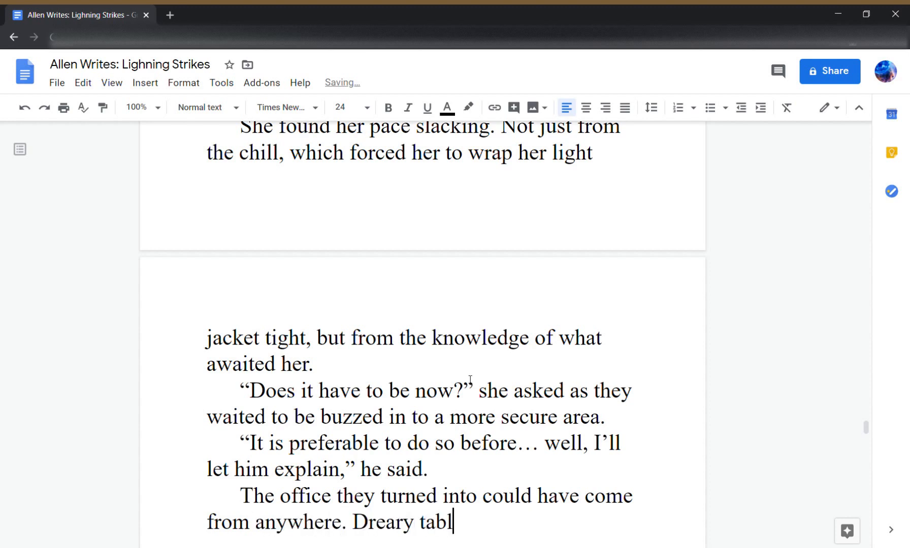
pyautogui.write('e, olf fie')
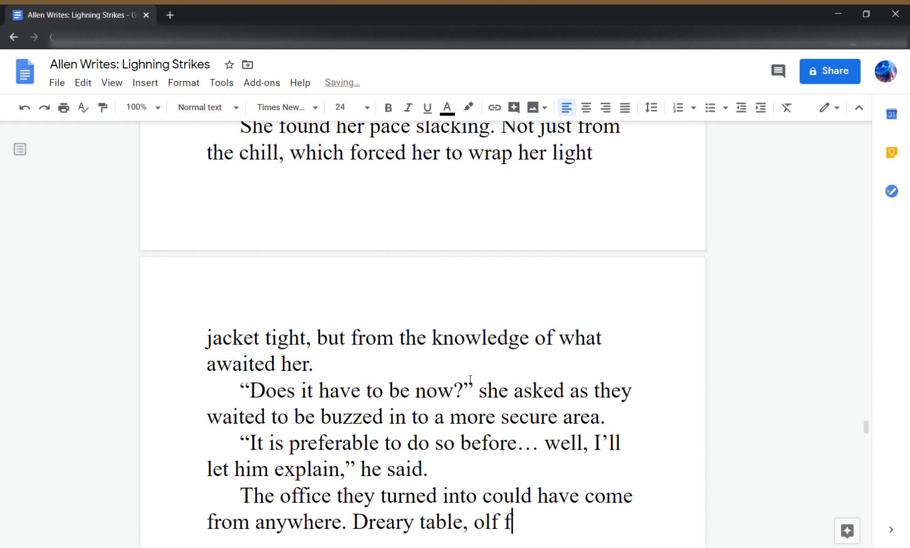
pyautogui.press('BackSpace')
pyautogui.press('BackSpace')
pyautogui.press('BackSpace')
pyautogui.press('BackSpace')
pyautogui.press('BackSpace')
pyautogui.write('d fiel')
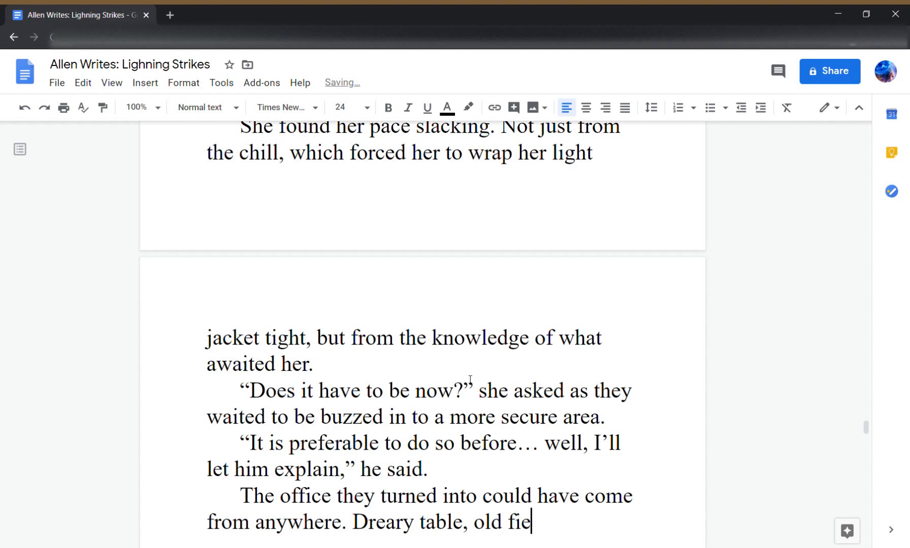
pyautogui.press('BackSpace')
pyautogui.press('BackSpace')
pyautogui.write('le cabi')
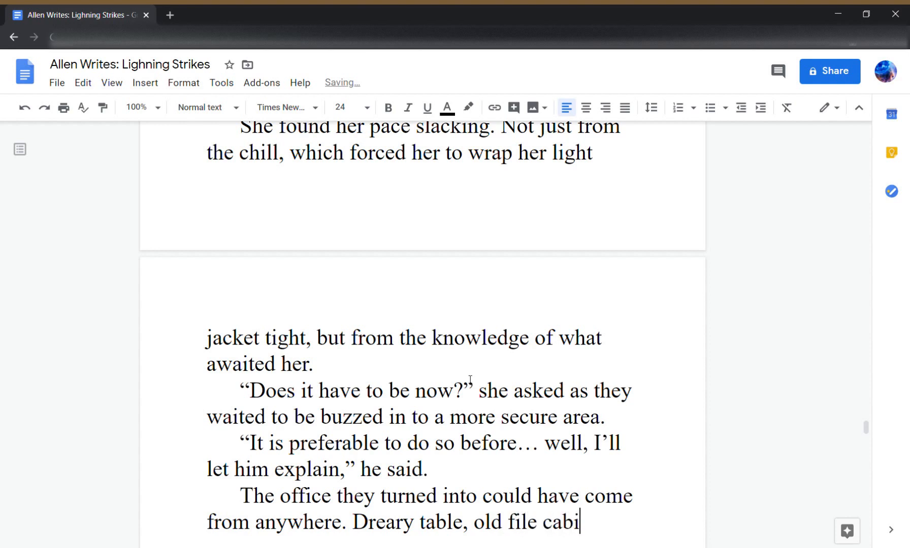
pyautogui.write('nets that')
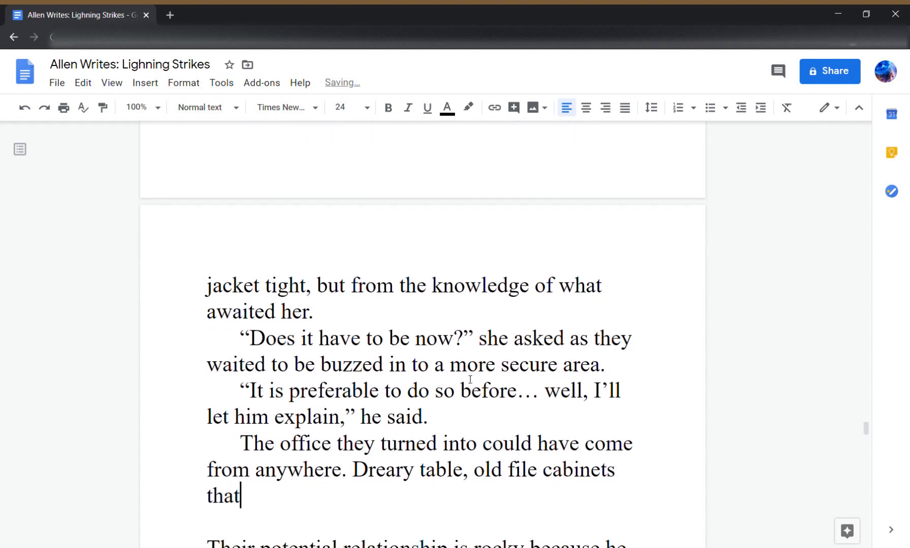
pyautogui.press('BackSpace')
pyautogui.press('BackSpace')
pyautogui.press('BackSpace')
pyautogui.press('BackSpace')
# - Continue the sentence after "old file cabinets" with "whose function seemed to be holding up"
pyautogui.write('whose fu')
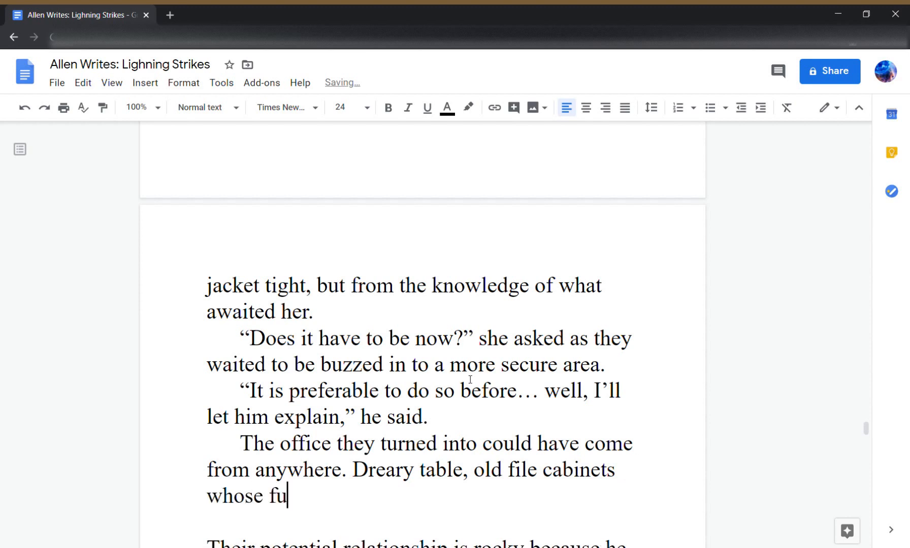
pyautogui.write('nction seeme')
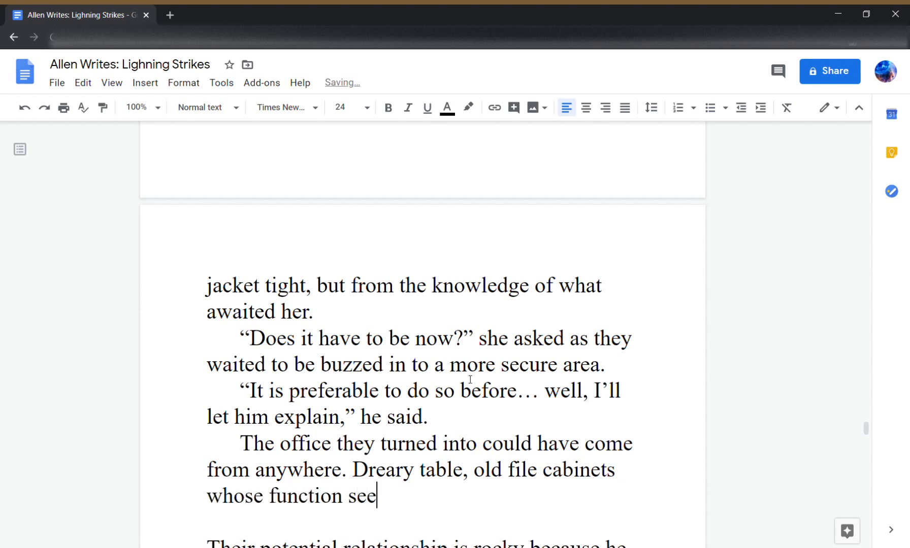
pyautogui.press('BackSpace')
pyautogui.write('med to be ')
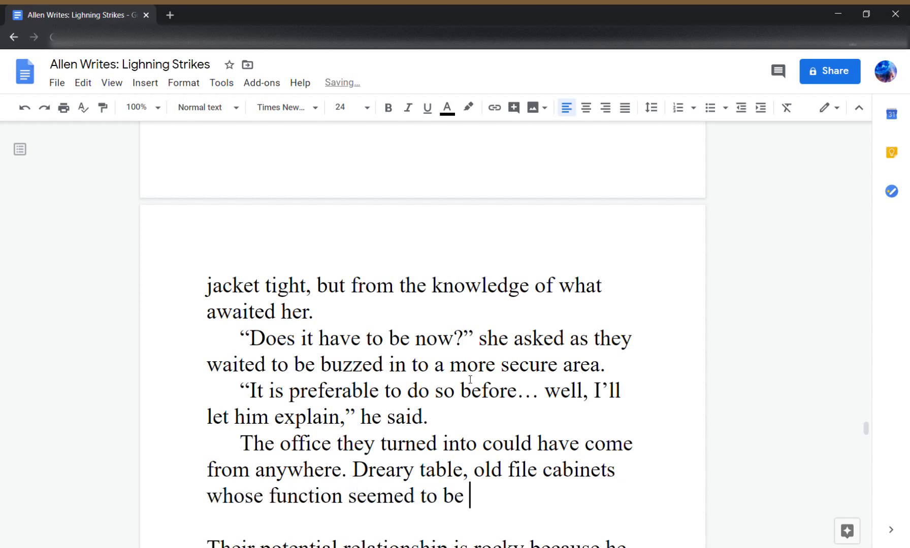
pyautogui.write('holding up')
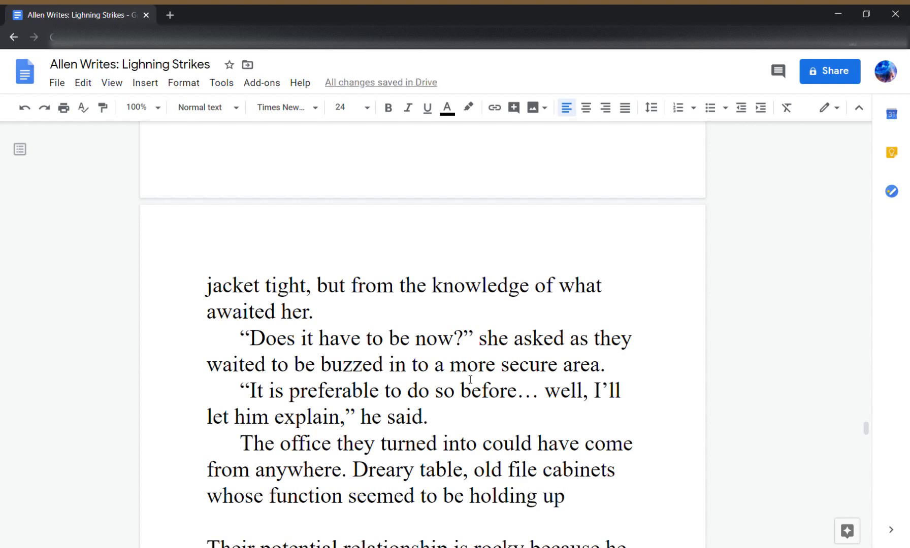
pyautogui.write(' m')
pyautogui.press('BackSpace')
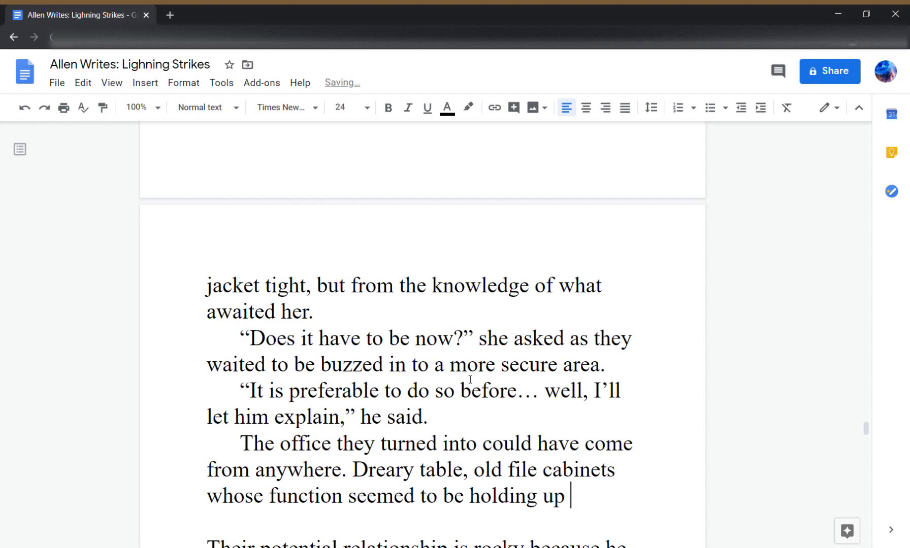
# - Complete the file cabinet sentence with "blank sheets and printer cartridges.", correcting the misspelling of "cartridges"
pyautogui.write('spare')
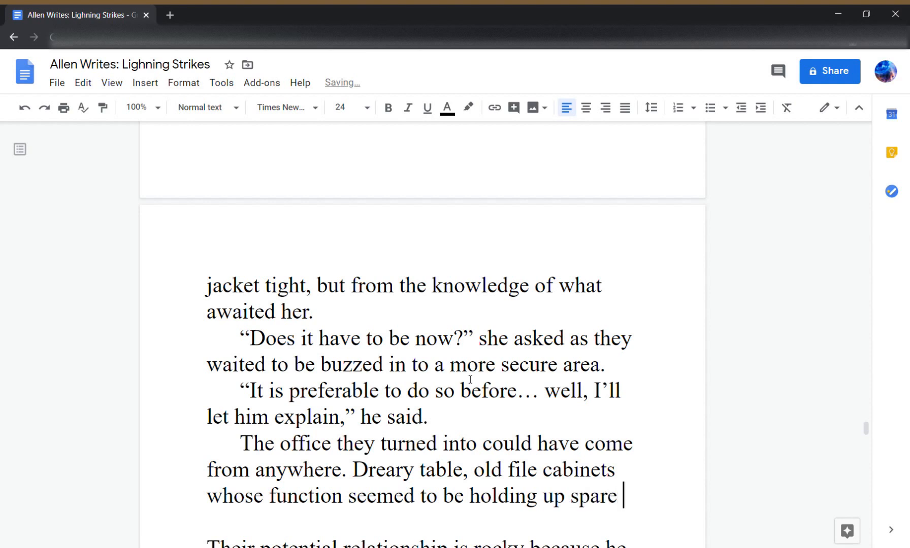
pyautogui.press('BackSpace')
pyautogui.hotkey('ctrl', 'BackSpace')
pyautogui.write('blank sh')
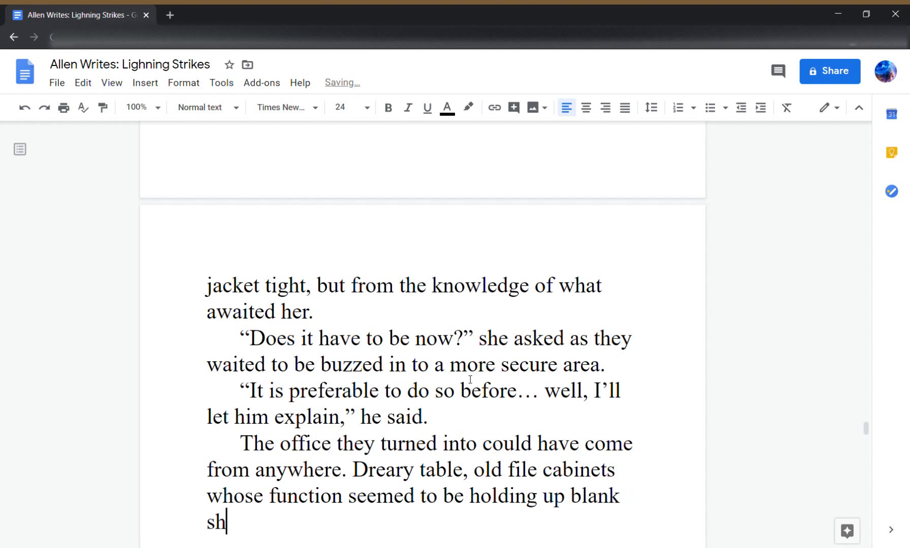
pyautogui.write('eets and ')
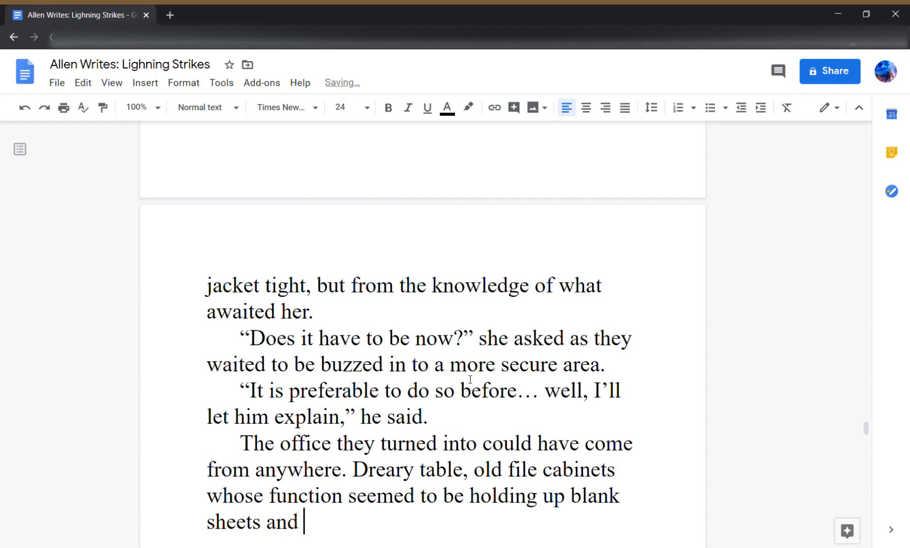
pyautogui.write('prtiner')
pyautogui.press('BackSpace')
pyautogui.press('BackSpace')
pyautogui.press('BackSpace')
pyautogui.press('BackSpace')
pyautogui.press('BackSpace')
pyautogui.write('inte')
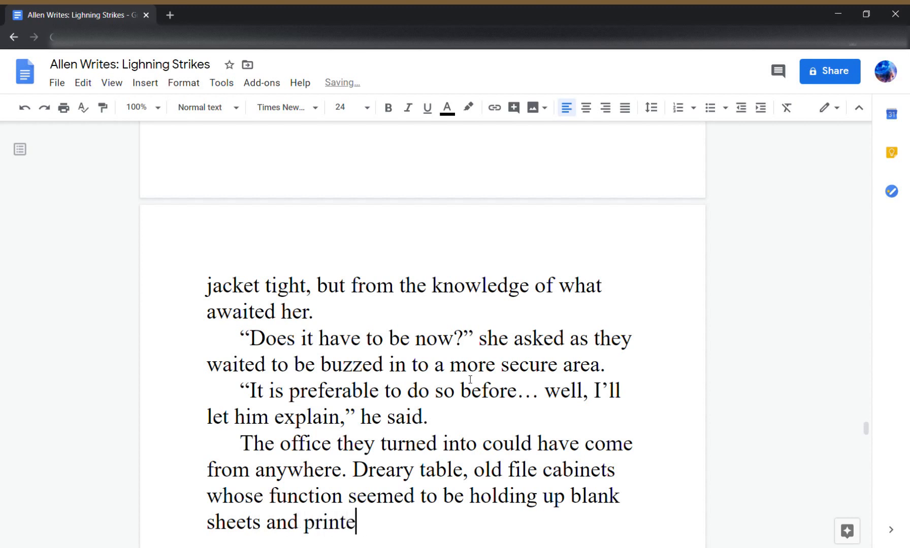
pyautogui.write('r cartidges.')
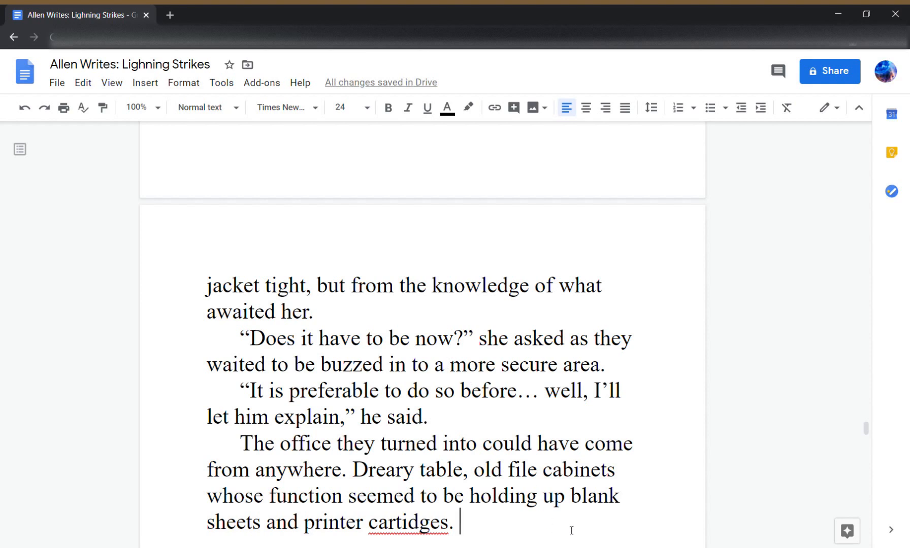
pyautogui.rightClick(437, 528)
pyautogui.click(495, 376)
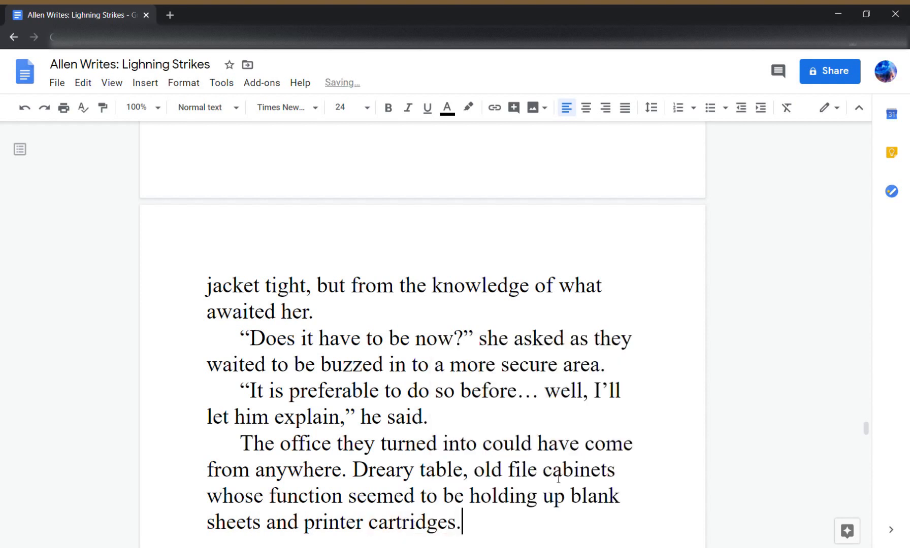
# - Insert "in the past decade" after "anywhere" in the first sentence of the office paragraph
pyautogui.press('Up')
pyautogui.press('Up')
pyautogui.hotkey('ctrl', 'Left')
pyautogui.hotkey('ctrl', 'Left')
pyautogui.press('Left')
pyautogui.press('Left')
pyautogui.write('in the pa')
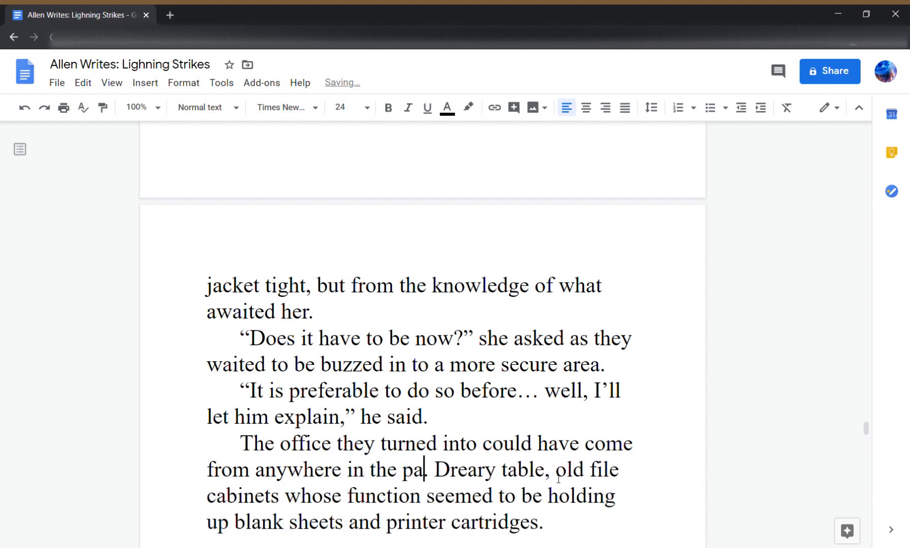
pyautogui.write('st decade')
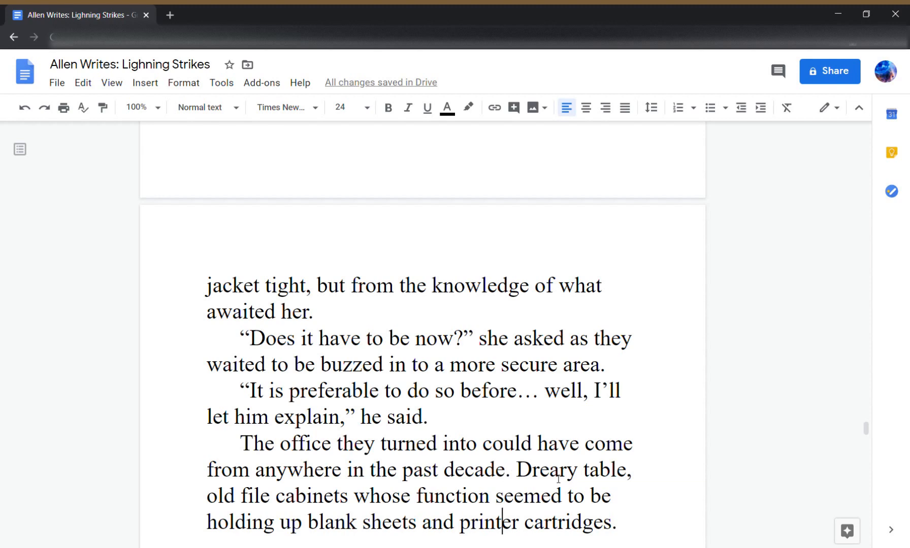
# - Start a new paragraph after the office description with "There, behind the desk, sat"
pyautogui.press('Down')
pyautogui.press('Down')
pyautogui.press('Up')
pyautogui.press('Left')
pyautogui.press('Left')
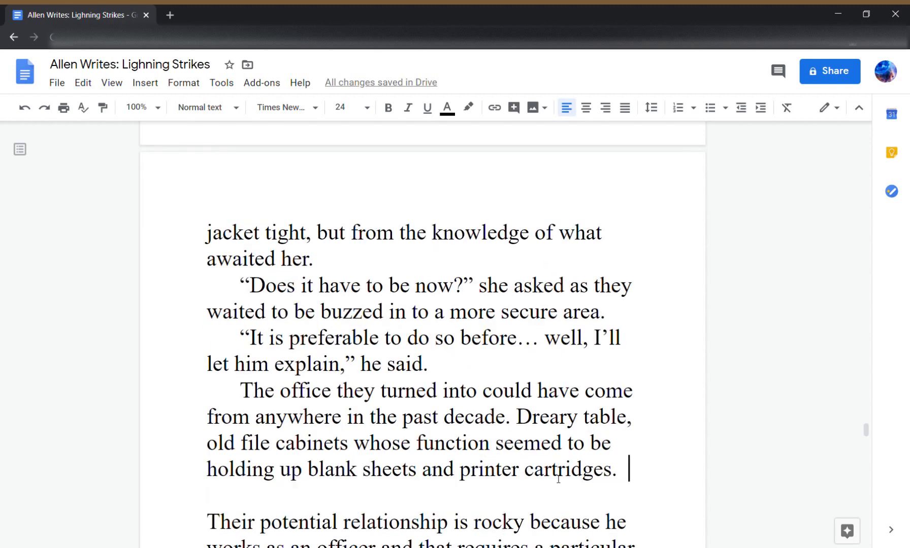
pyautogui.press('Left')
pyautogui.press('Return')
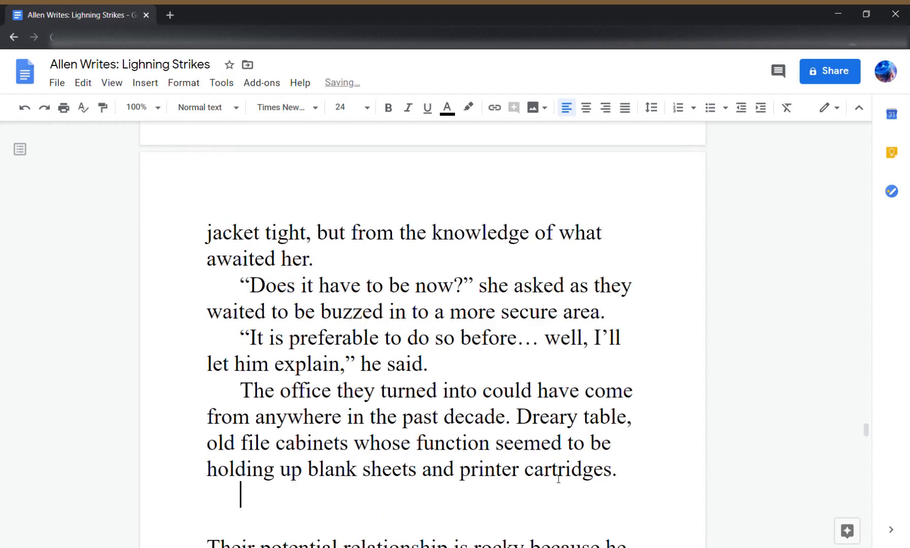
pyautogui.write('There')
pyautogui.press('BackSpace')
pyautogui.press('BackSpace')
pyautogui.press('BackSpace')
pyautogui.write('he')
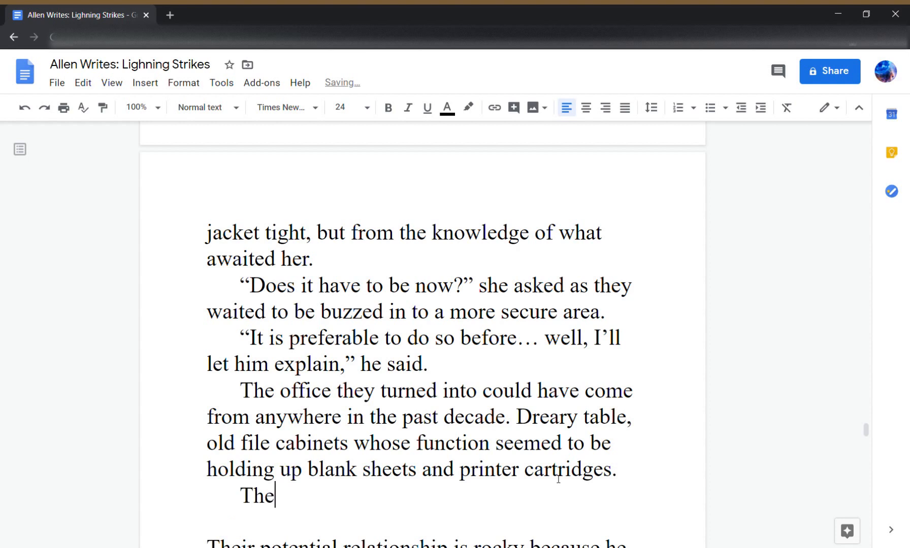
pyautogui.write('re, behind ')
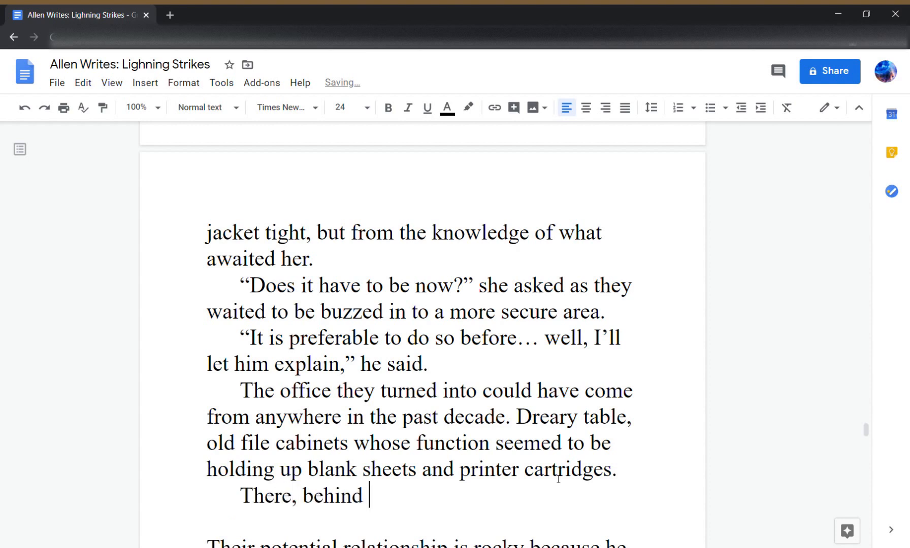
pyautogui.write('the desk, sat')
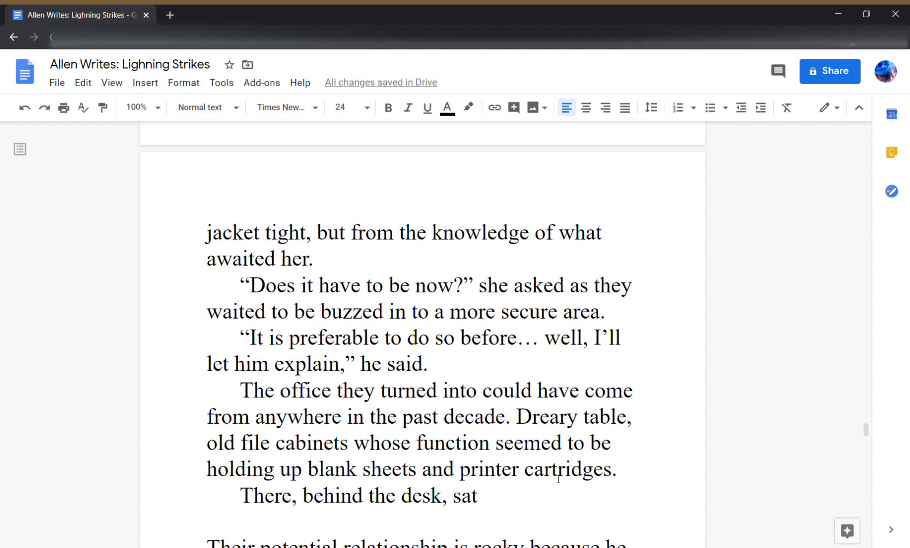
# - Continue the sentence after "There, behind the desk, sat" with "a young man eating an apple with one hand."
pyautogui.write('a young')
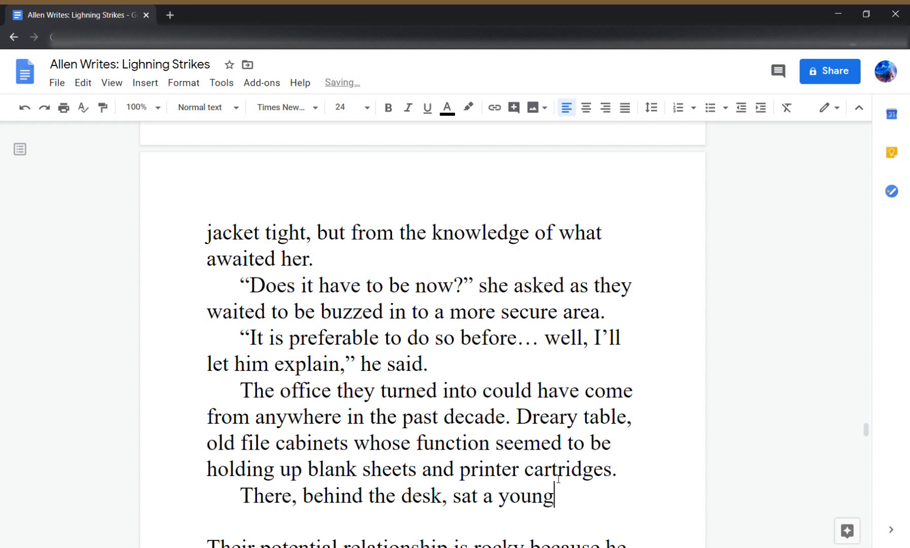
pyautogui.write(' man eating at')
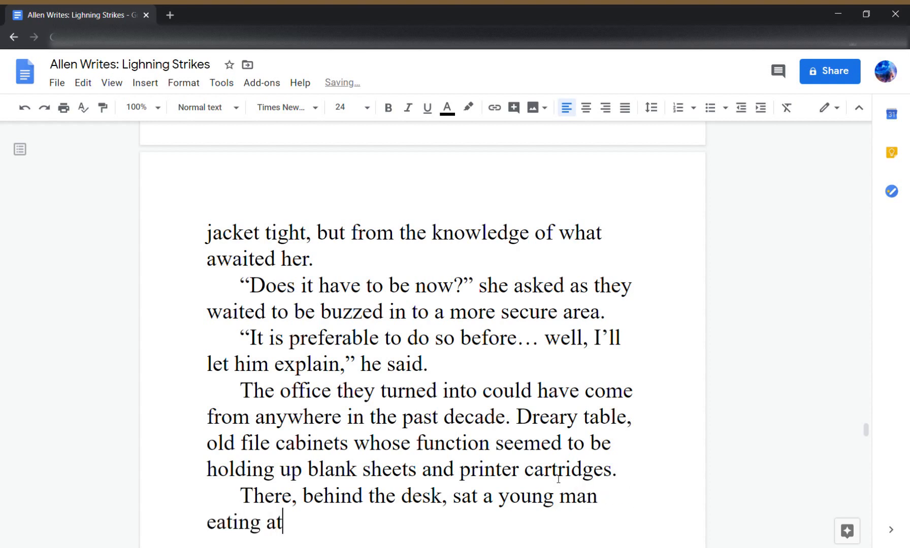
pyautogui.press('BackSpace')
pyautogui.write('n apple w')
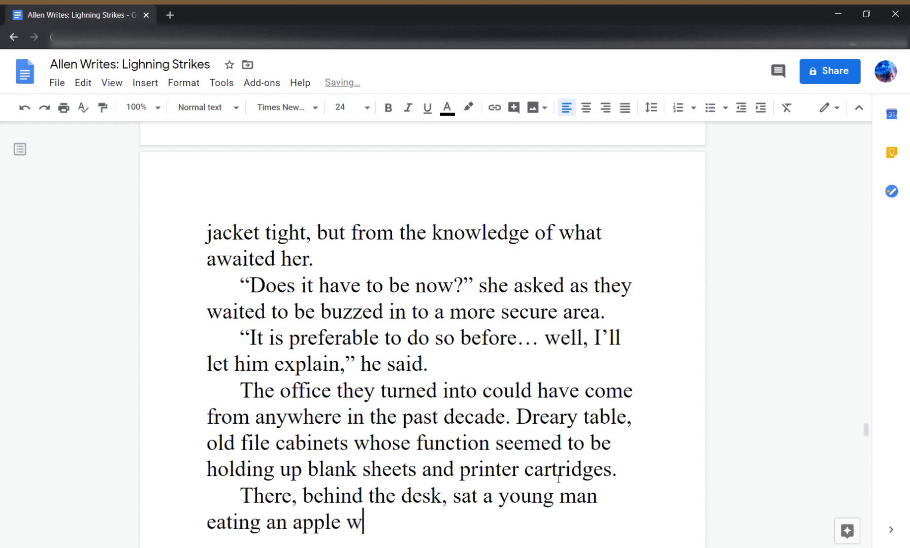
pyautogui.write('ith one hand')
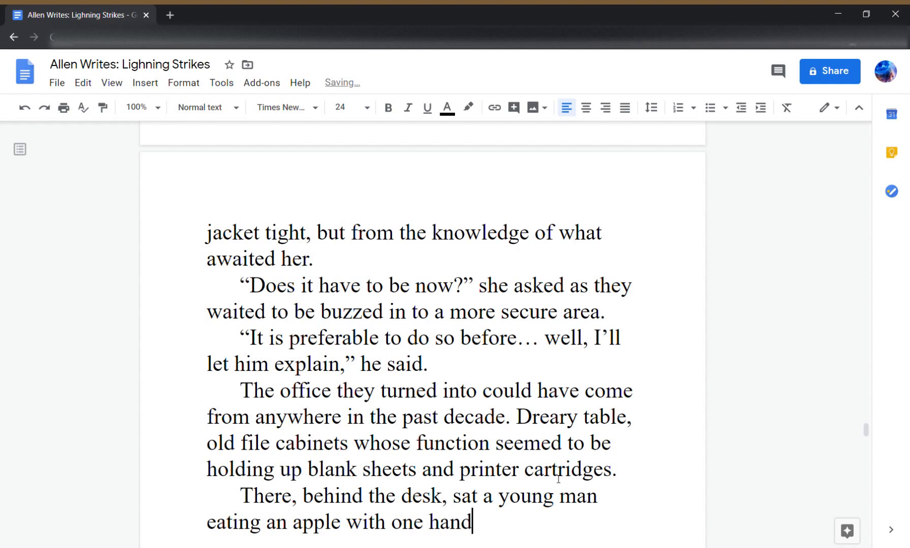
pyautogui.write('.')
# - Insert "ungloved" before "hand" in the sentence about the man eating an apple
pyautogui.press('Right')
pyautogui.press('Right')
pyautogui.press('Right')
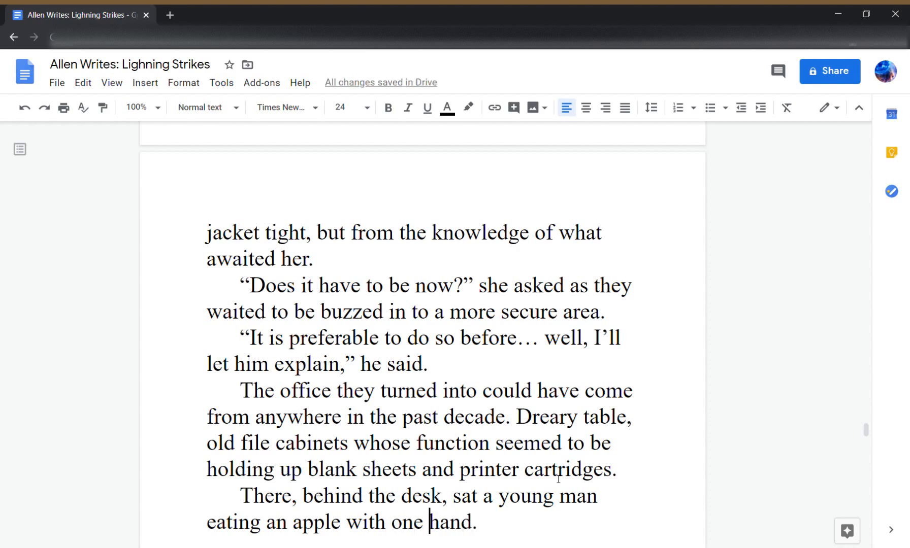
pyautogui.write('ungloved')
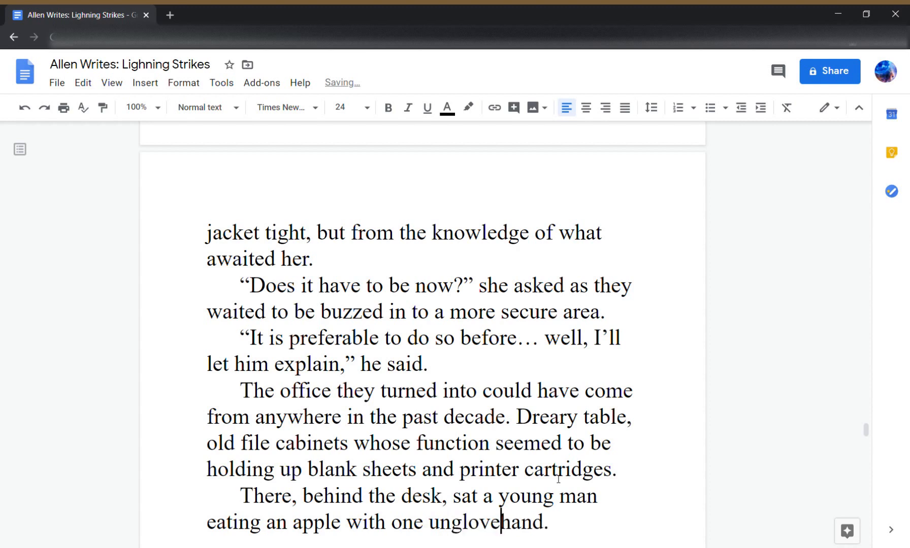
pyautogui.press('Down')
pyautogui.press('Left')
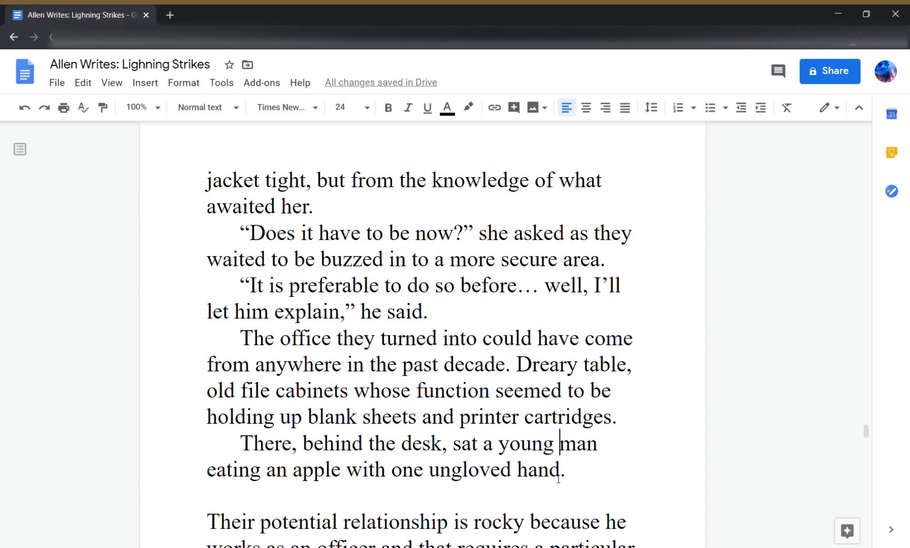
# - End the sentence after "a young man" and insert "One hand was covered by a dark blue glove, the other held a half eaten"
pyautogui.press('End')
pyautogui.press('Left')
pyautogui.press('Left')
pyautogui.press('Right')
pyautogui.write('. One hand ')
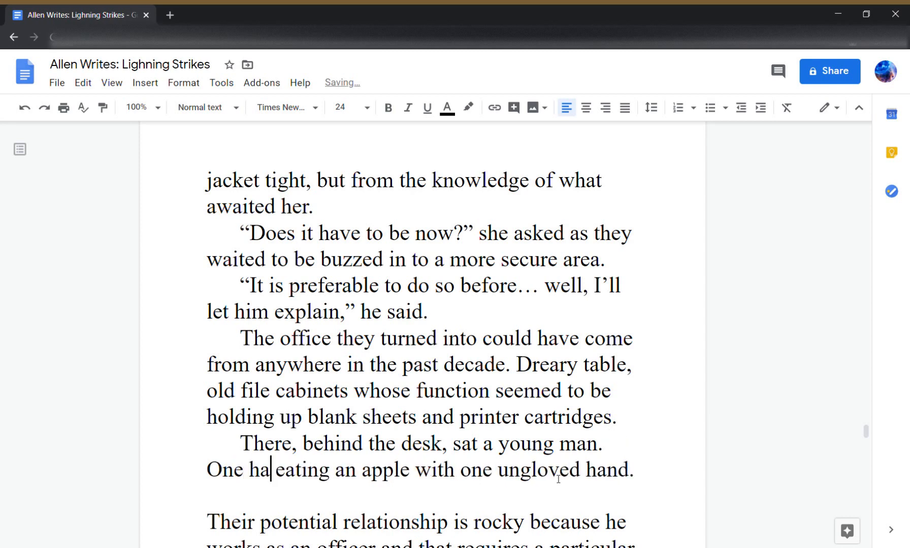
pyautogui.write('was covered b')
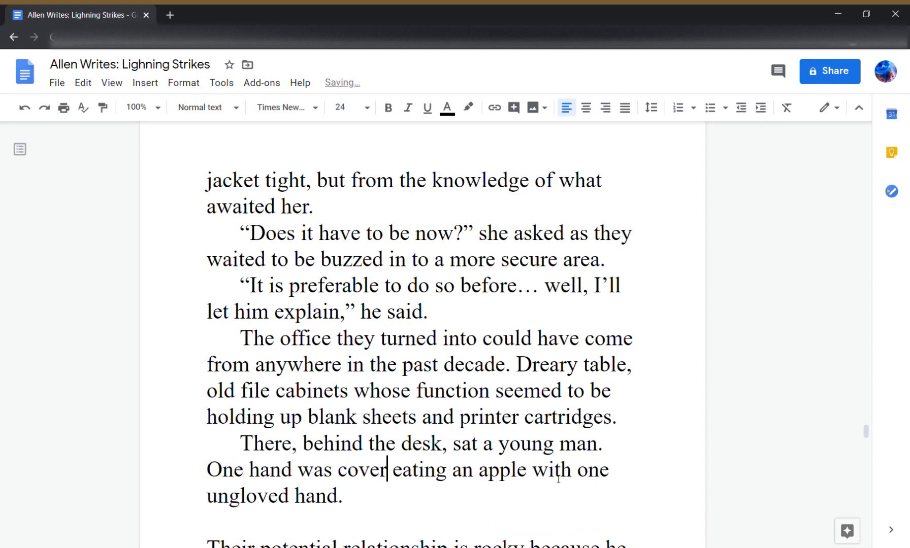
pyautogui.write('y a ')
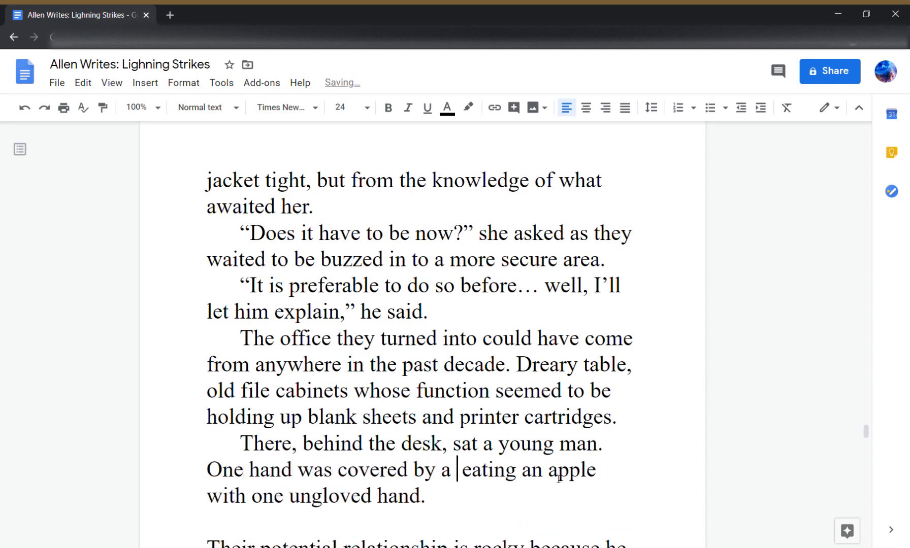
pyautogui.write('dark blue glo')
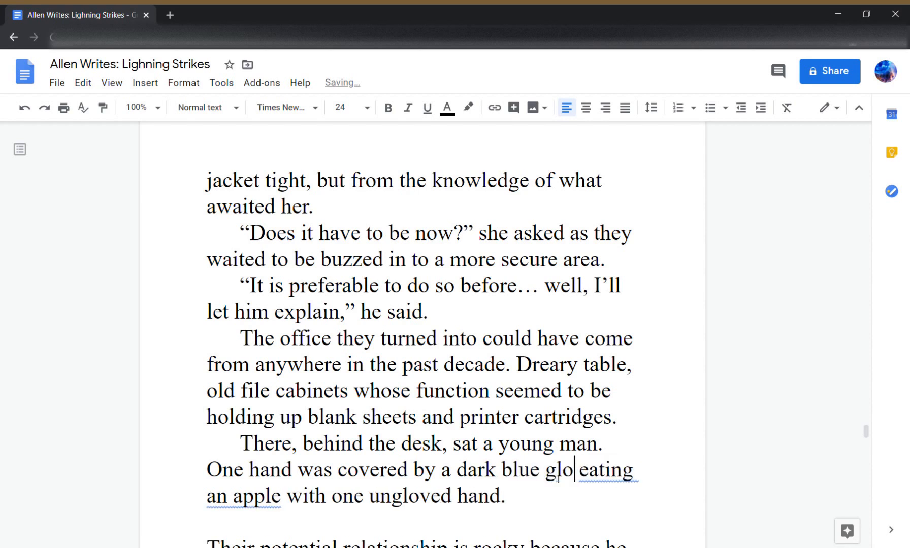
pyautogui.write('ve, the othe')
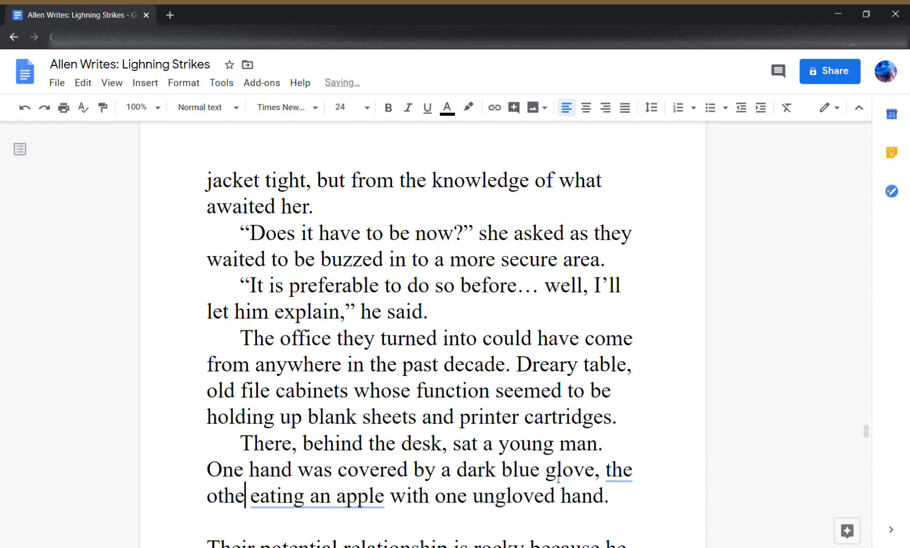
pyautogui.write('r held a hal')
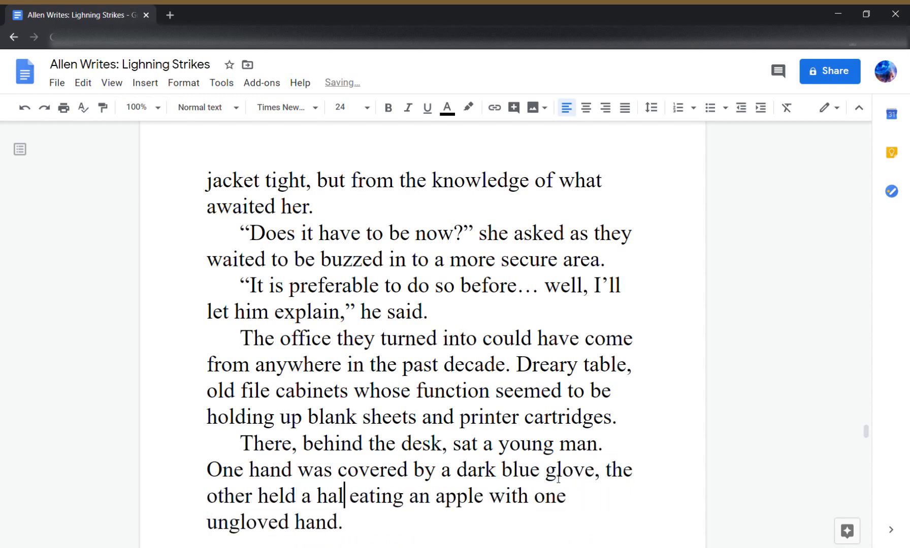
pyautogui.write('f eate eatin')
pyautogui.press('BackSpace')
pyautogui.write('e')
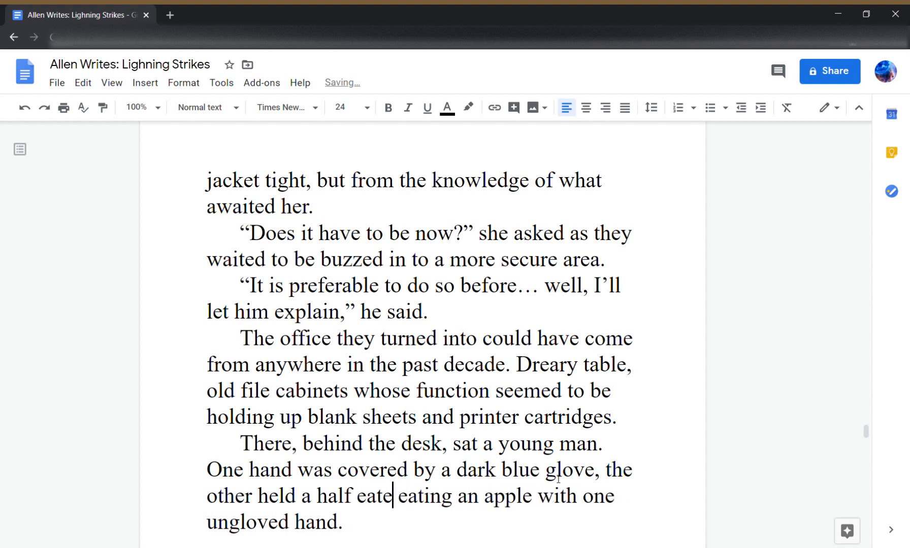
pyautogui.write('n')
# - Delete the leftover words "eating an" before "apple" and "with one ungloved hand" after it, keeping the closing period
pyautogui.press('Right')
pyautogui.press('Right')
pyautogui.press('Right')
pyautogui.press('Right')
pyautogui.press('Right')
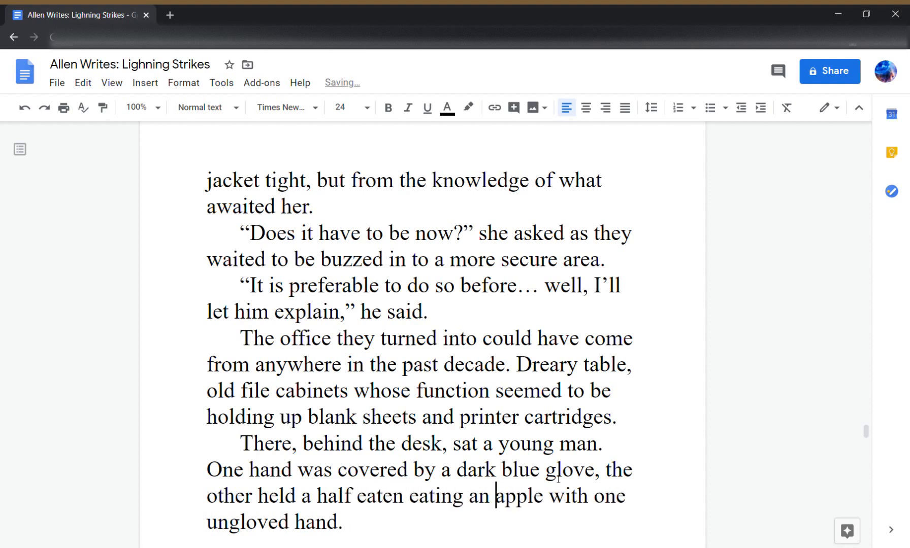
pyautogui.press('BackSpace')
pyautogui.press('BackSpace')
pyautogui.press('BackSpace')
pyautogui.press('BackSpace')
pyautogui.press('BackSpace')
pyautogui.press('BackSpace')
pyautogui.press('BackSpace')
pyautogui.press('BackSpace')
pyautogui.press('BackSpace')
pyautogui.press('BackSpace')
pyautogui.press('Down')
pyautogui.press('Left')
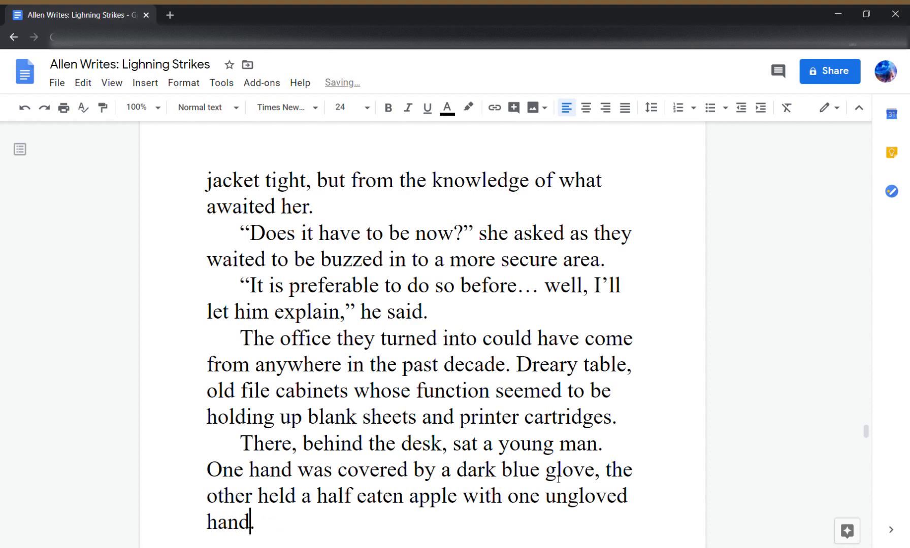
pyautogui.press('BackSpace')
pyautogui.press('BackSpace')
pyautogui.press('BackSpace')
pyautogui.press('BackSpace')
pyautogui.press('BackSpace')
pyautogui.press('BackSpace')
pyautogui.press('BackSpace')
pyautogui.press('BackSpace')
pyautogui.press('BackSpace')
pyautogui.press('BackSpace')
pyautogui.press('BackSpace')
pyautogui.press('BackSpace')
pyautogui.press('BackSpace')
pyautogui.press('BackSpace')
pyautogui.press('BackSpace')
pyautogui.press('BackSpace')
pyautogui.press('BackSpace')
pyautogui.press('BackSpace')
pyautogui.press('BackSpace')
pyautogui.press('BackSpace')
pyautogui.press('BackSpace')
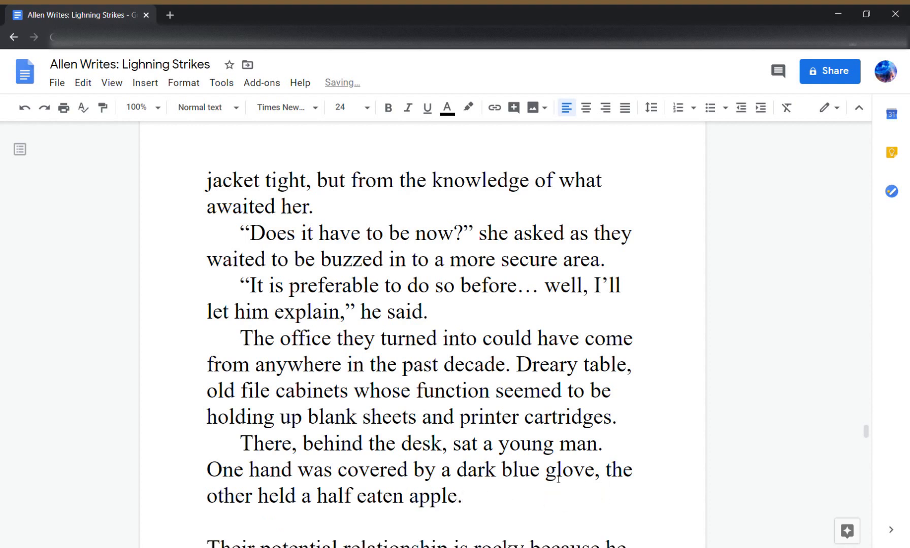
# - Add an indented dialogue line in which "the man behind the desk said" "Hey," followed by the patrolman's name
pyautogui.press('Return')
pyautogui.press('Tab')
pyautogui.write('"Hey')
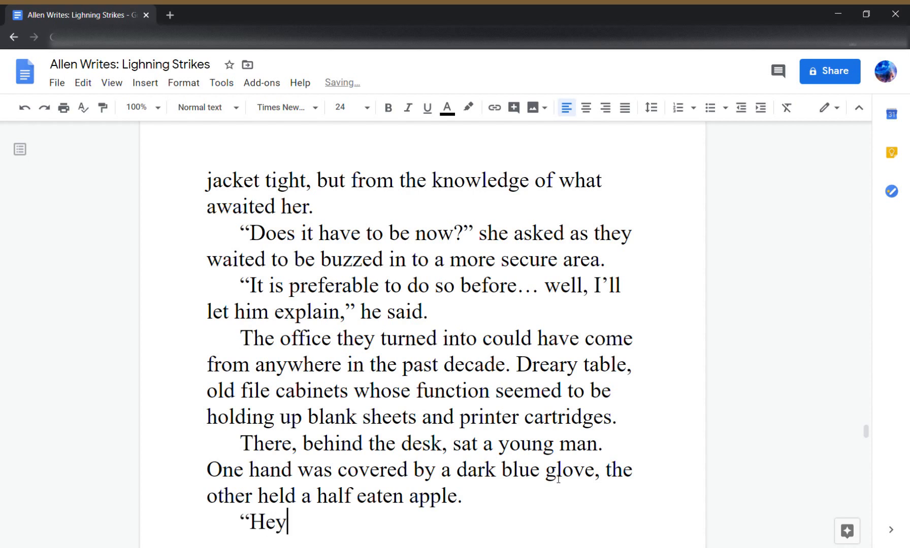
pyautogui.write(', Hanes," ')
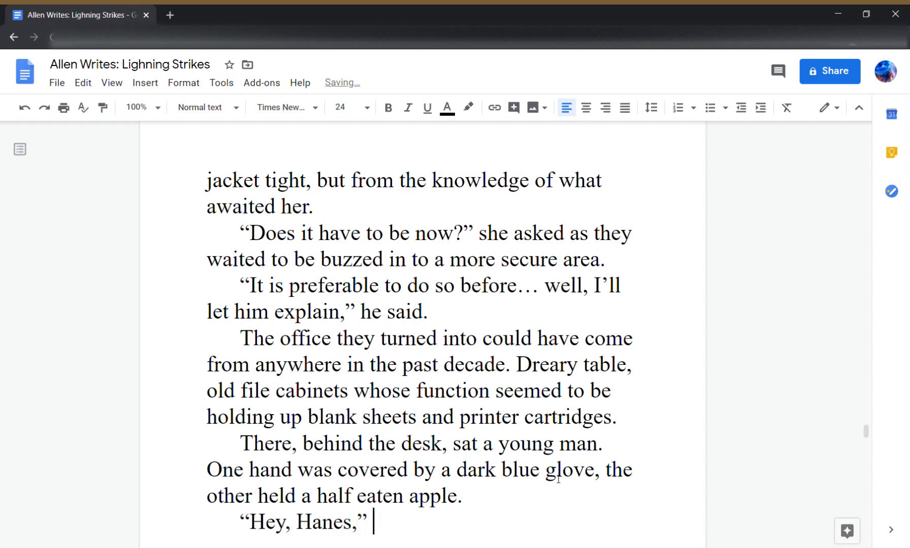
pyautogui.write('the ')
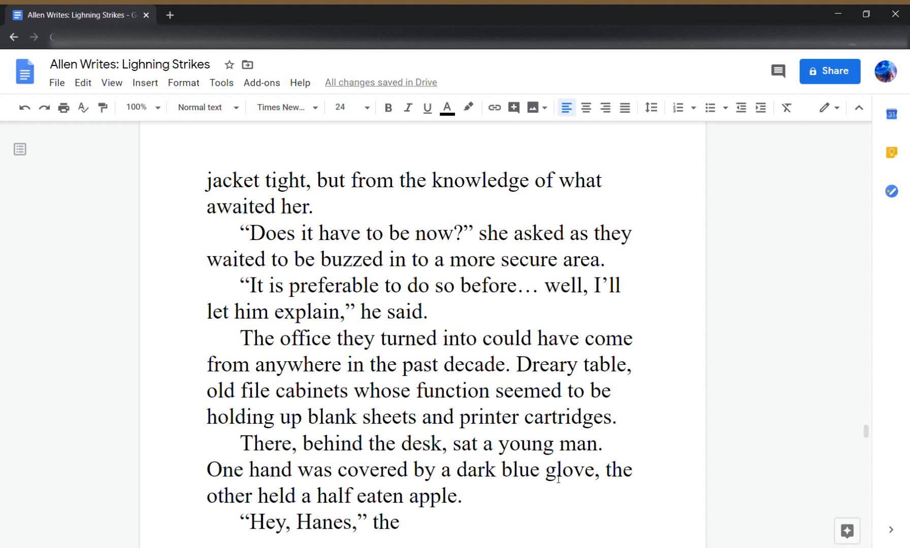
pyautogui.write('man eb')
pyautogui.press('BackSpace')
pyautogui.press('BackSpace')
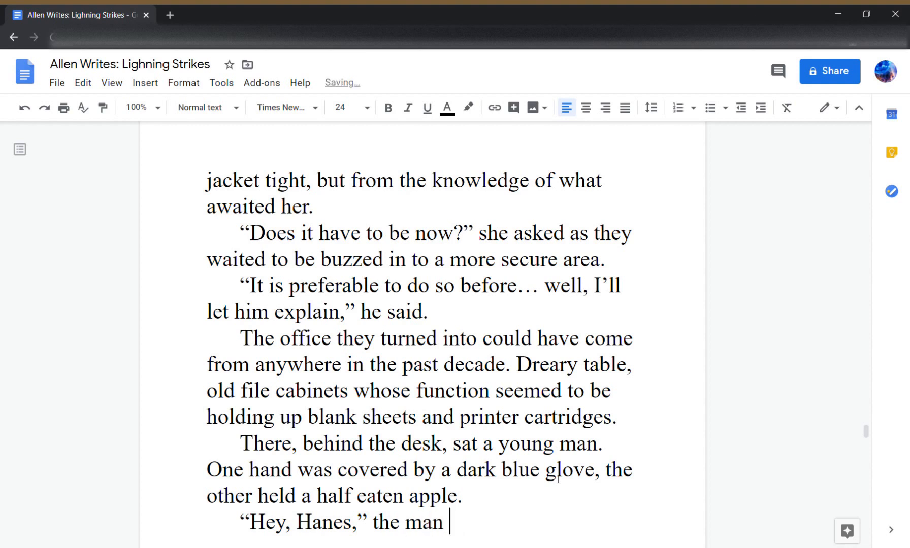
pyautogui.write('behind the desk ')
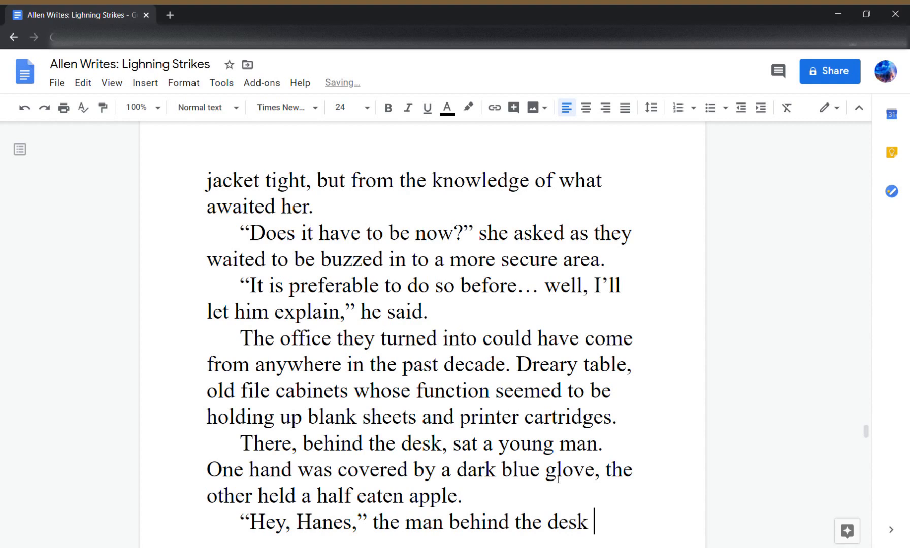
pyautogui.write('said.')
# - Add a new dialogue line with the reply "Got your escort," attributed to the patrolman by name with "replied."
pyautogui.press('Return')
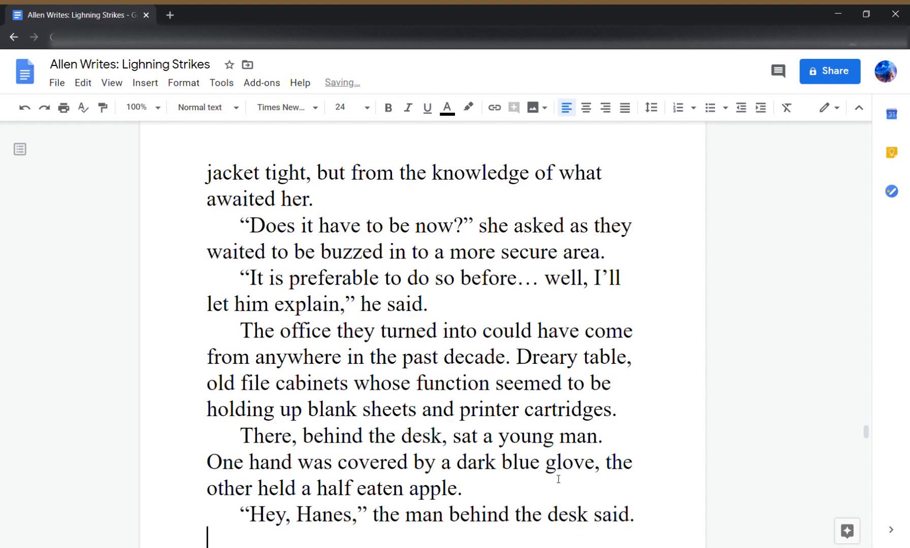
pyautogui.write('"')
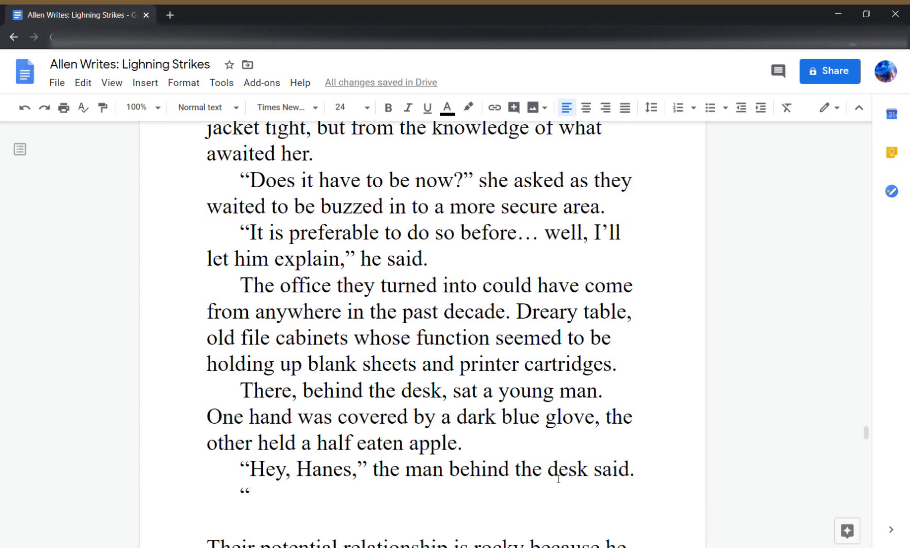
pyautogui.write('Got your ')
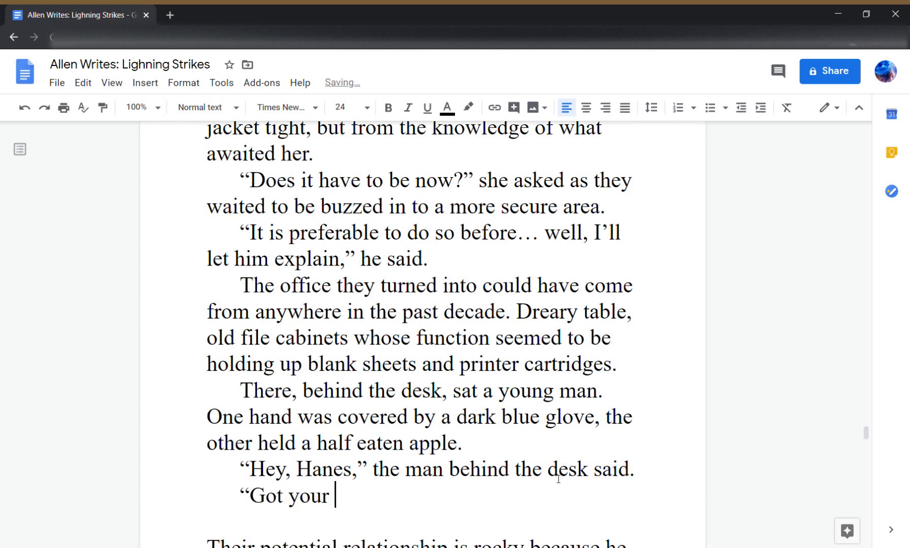
pyautogui.write('escort,"')
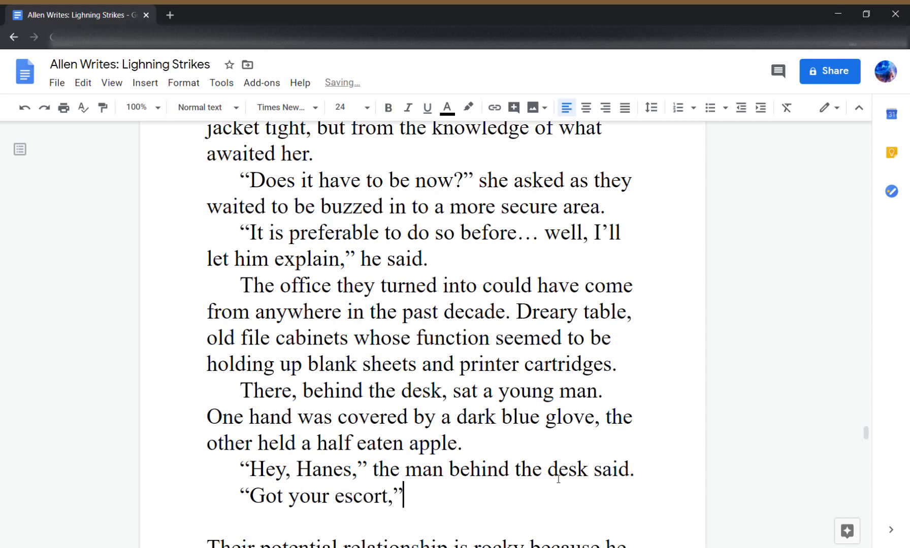
pyautogui.write(' Hanes replied.')
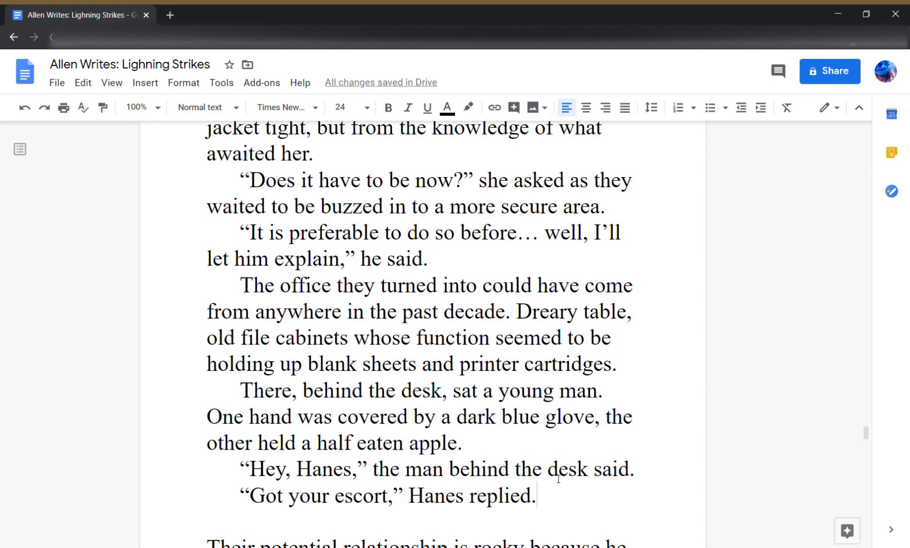
# - Extend the sentence after "replied" with "and that somehow drew a chuckle." and open a new quotation
pyautogui.press('BackSpace')
pyautogui.write('and that ')
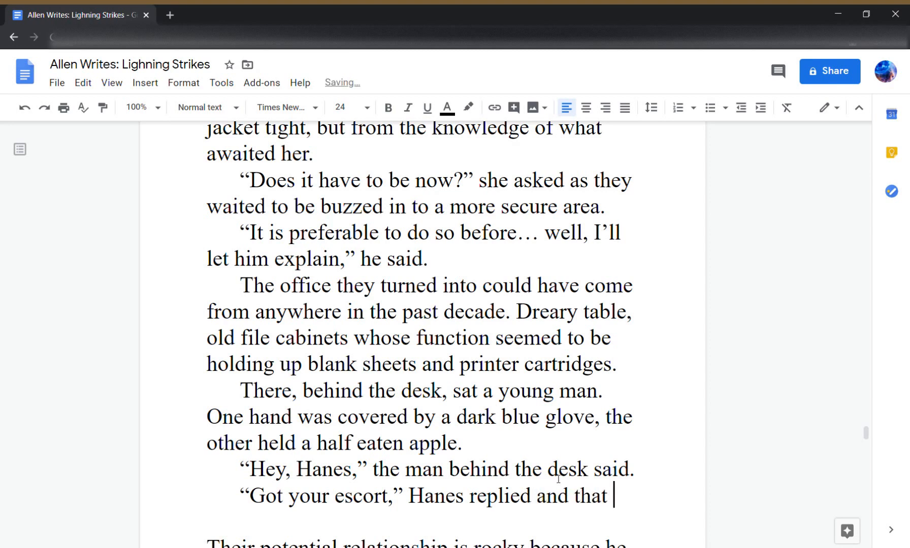
pyautogui.write('somehow')
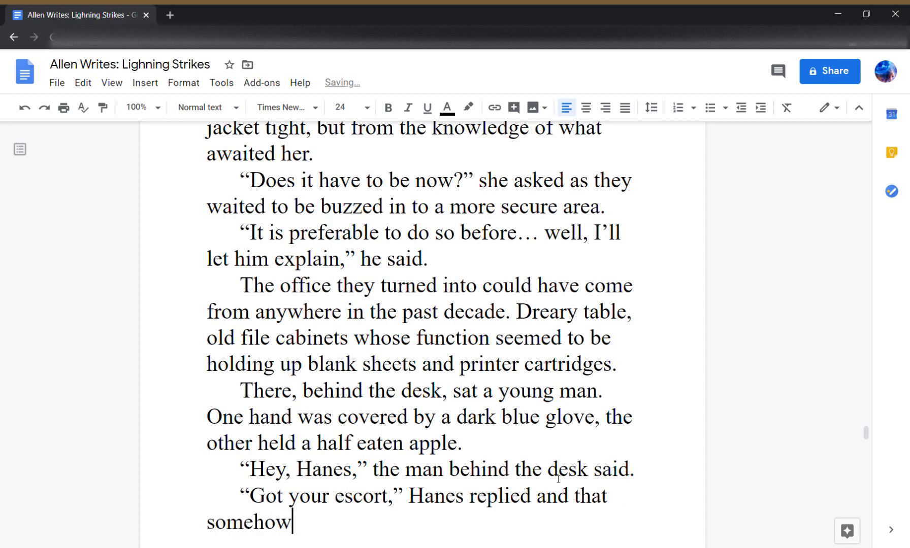
pyautogui.write(' drew a chuic')
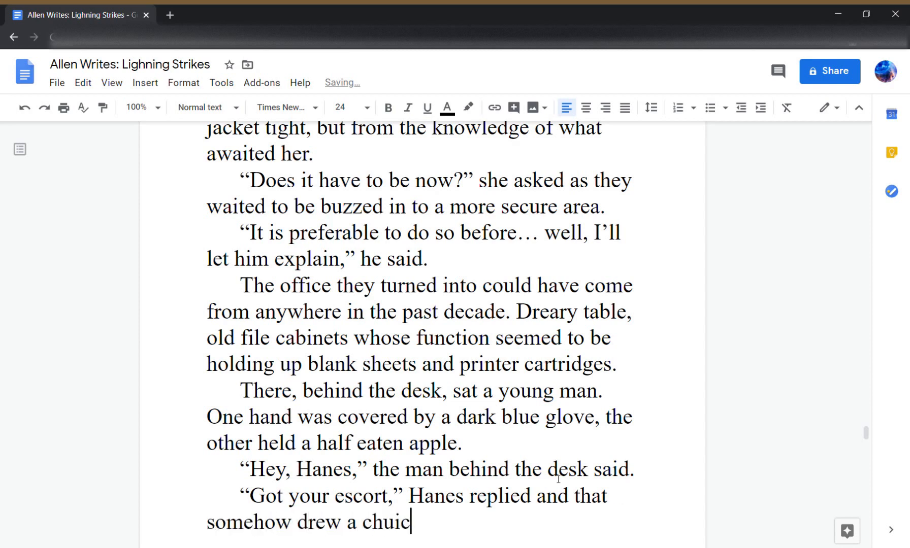
pyautogui.press('BackSpace')
pyautogui.press('BackSpace')
pyautogui.write('ckl')
pyautogui.write('e. "')
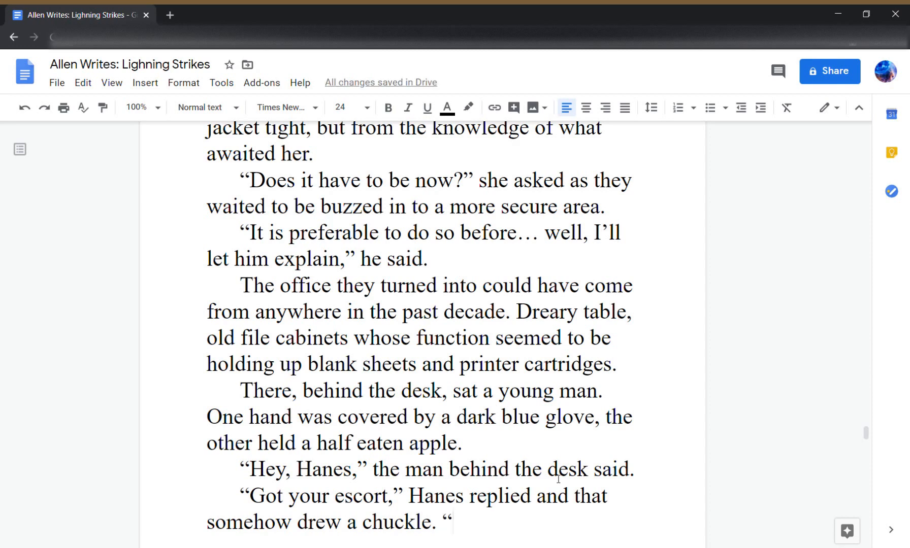
# - Insert "from everyone" after "chuckle" in the patrolman's reply sentence
pyautogui.press('Left')
pyautogui.press('Left')
pyautogui.press('Left')
pyautogui.write('from everyone')
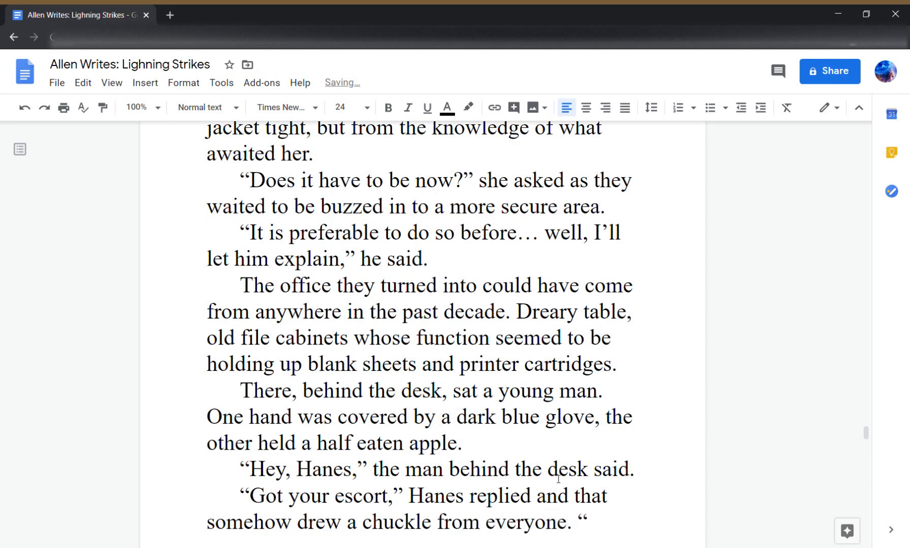
# - Begin the new quotation by addressing the protagonist by name, with "this the assistant chief coronor," and the coroner's full name
pyautogui.write('Kelli, this ')
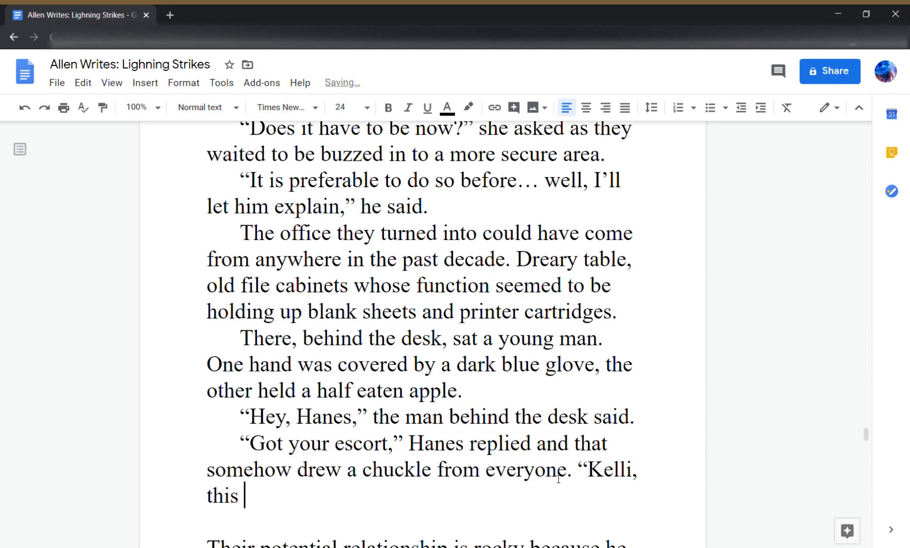
pyautogui.write('the as')
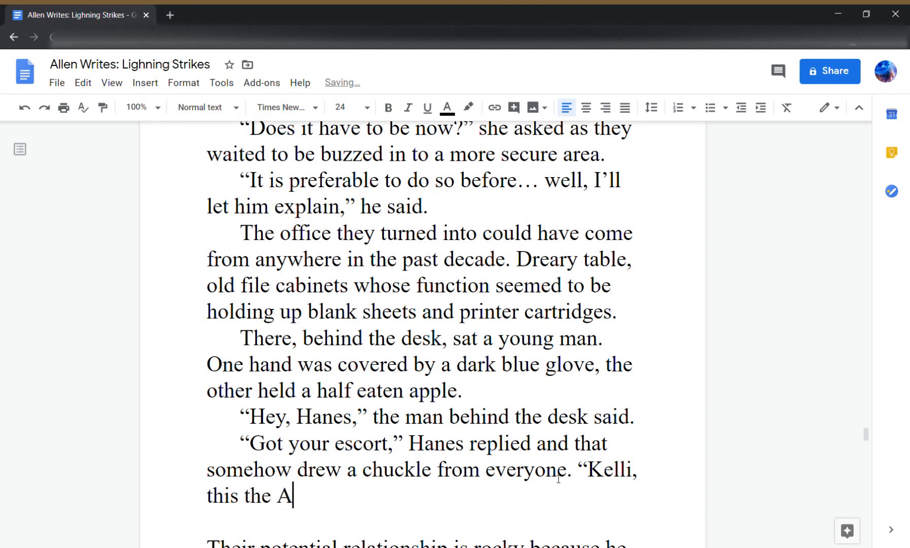
pyautogui.write('sistant')
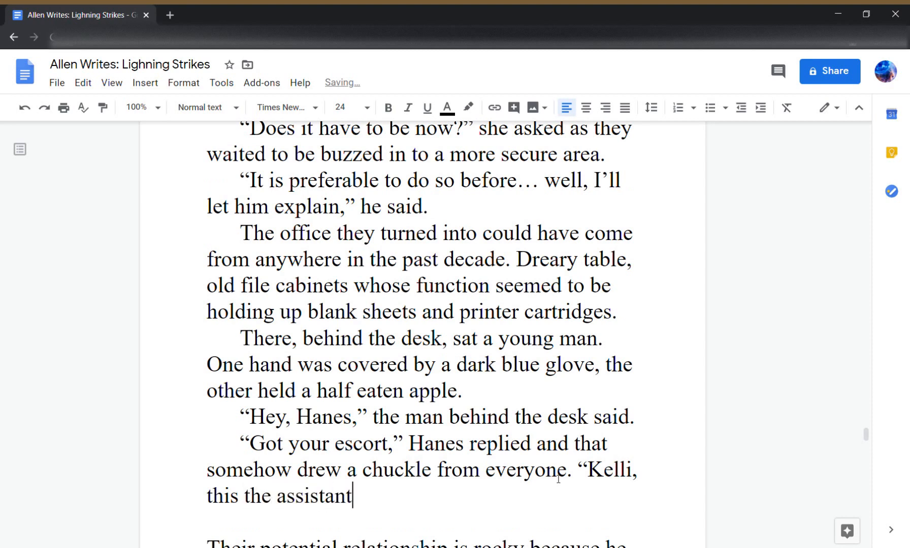
pyautogui.write(' chief co')
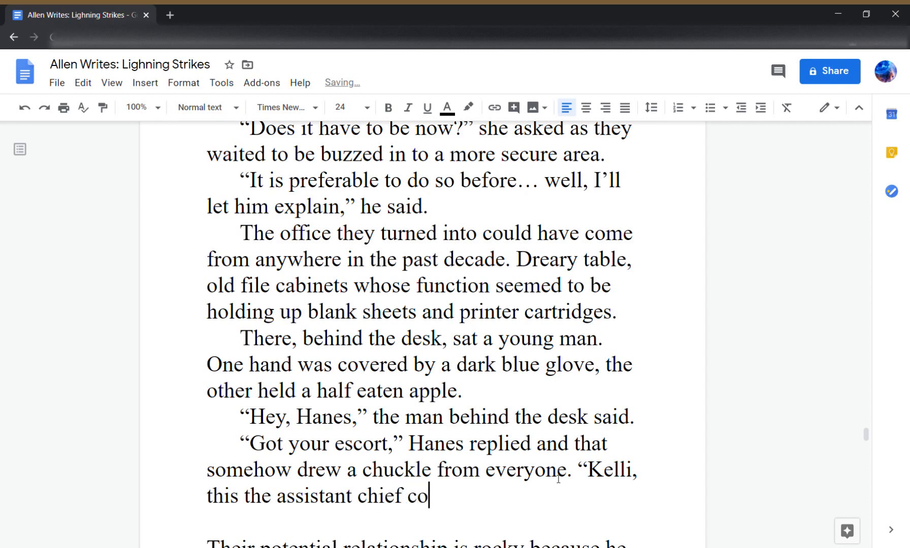
pyautogui.write('ronor')
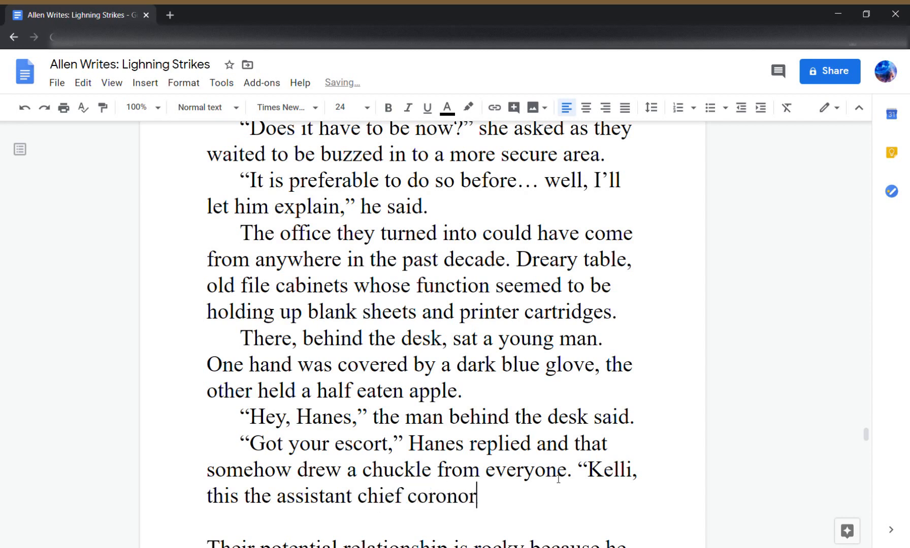
pyautogui.write(', Do')
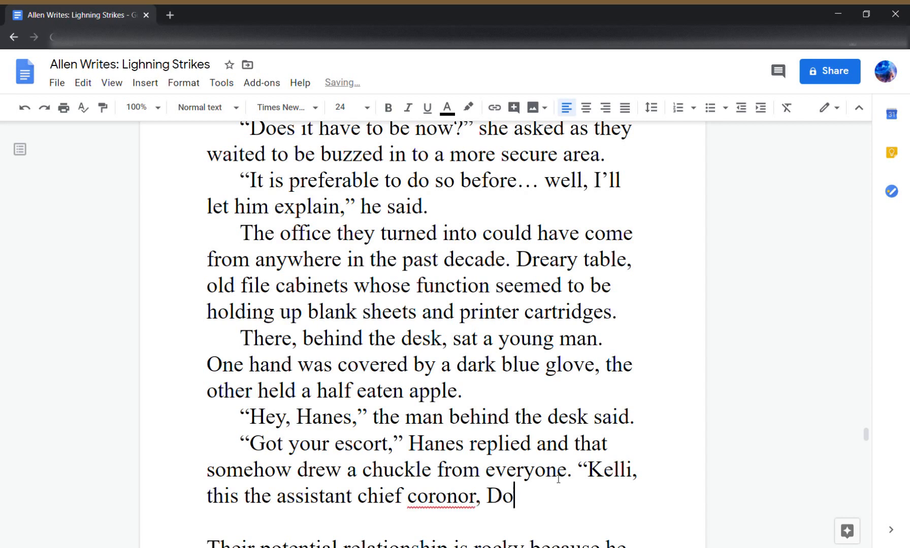
pyautogui.write('uglas')
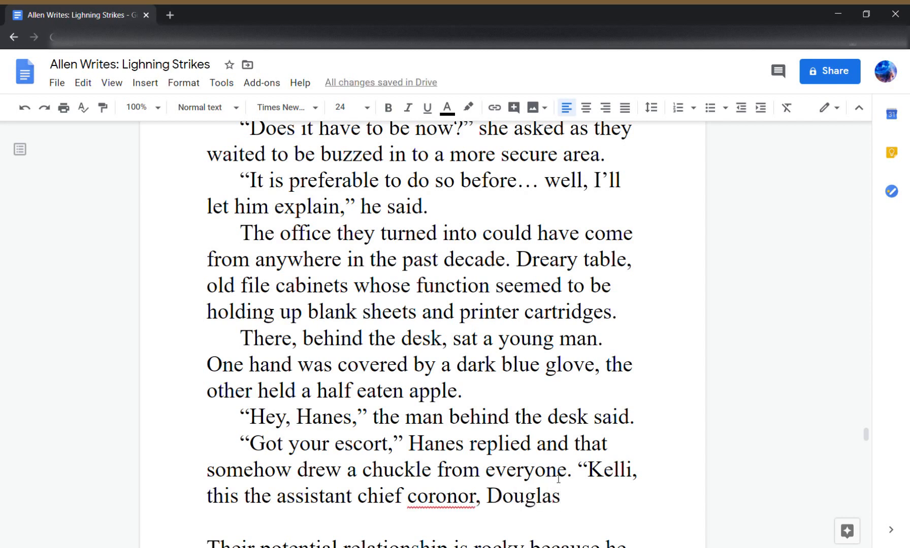
pyautogui.write(' James')
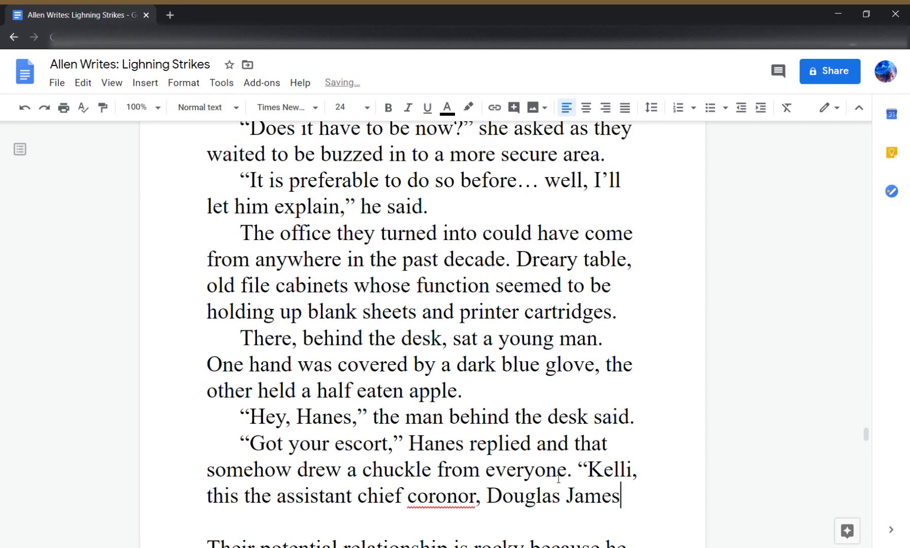
# - Replace the coroner's surname in the introduction with a different one
pyautogui.press('BackSpace')
pyautogui.press('BackSpace')
pyautogui.press('BackSpace')
pyautogui.press('BackSpace')
pyautogui.press('BackSpace')
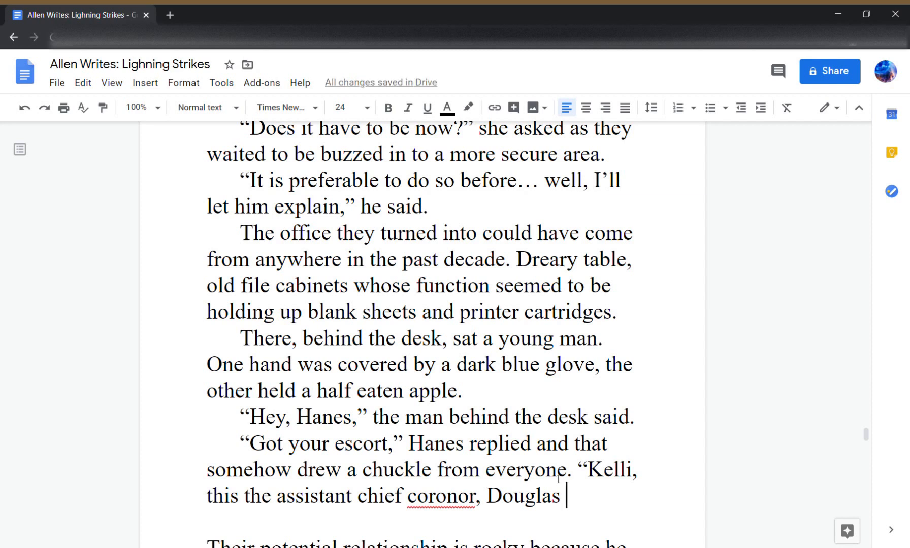
pyautogui.write('C')
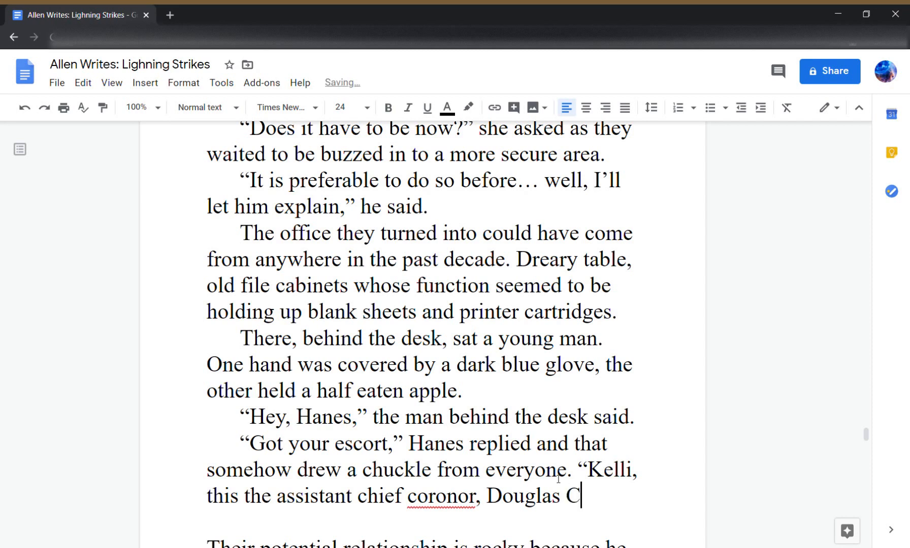
pyautogui.write('onnor')
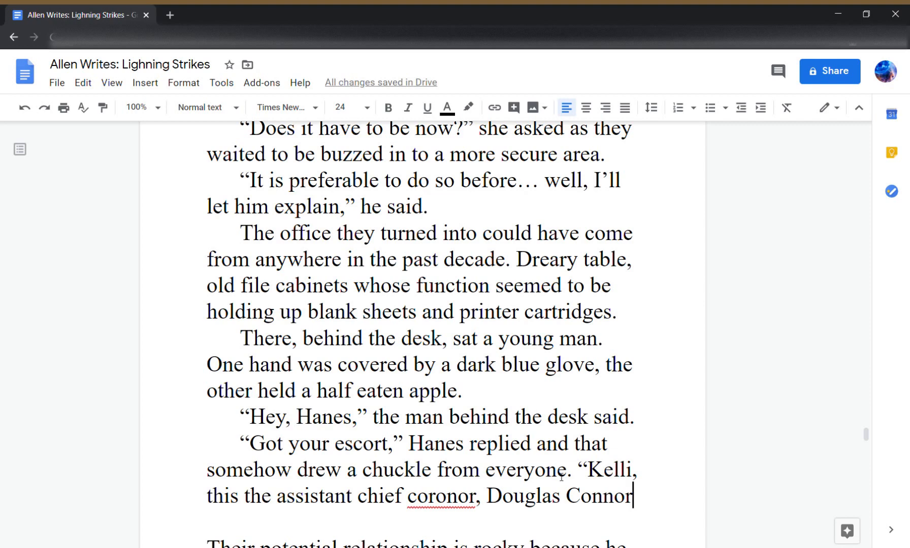
# - Correct the misspelled "coronor" to the suggested spelling "coroner."
pyautogui.click(463, 447)
pyautogui.rightClick(455, 500)
pyautogui.click(513, 352)
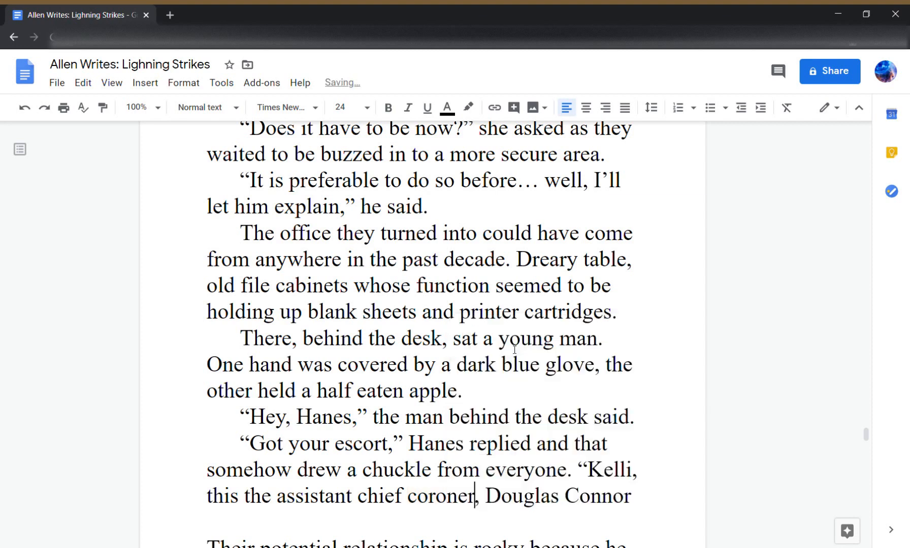
# - End the introduction sentence after the surname and finish the quotation with "Don't let his looks fool you, he knows his work."
pyautogui.click(639, 497)
pyautogui.write('. Don')
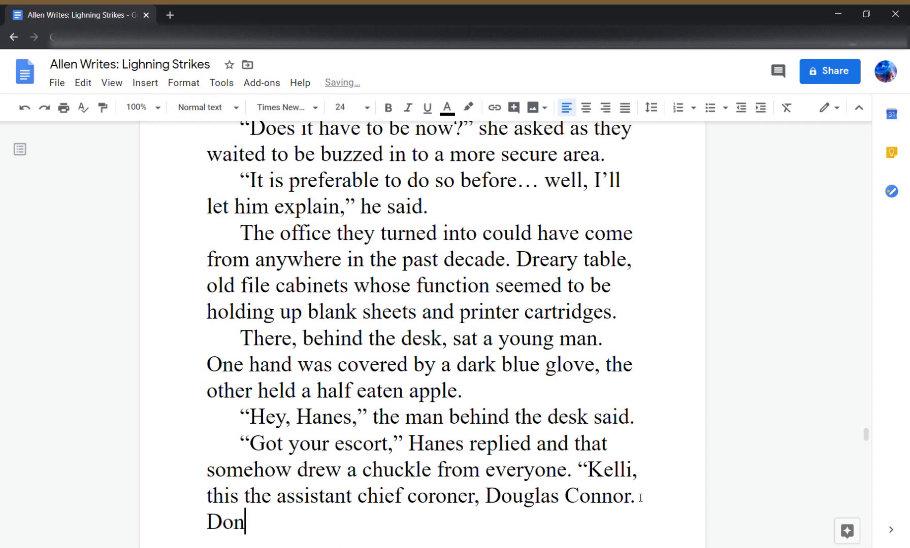
pyautogui.write("'t let his looks fo")
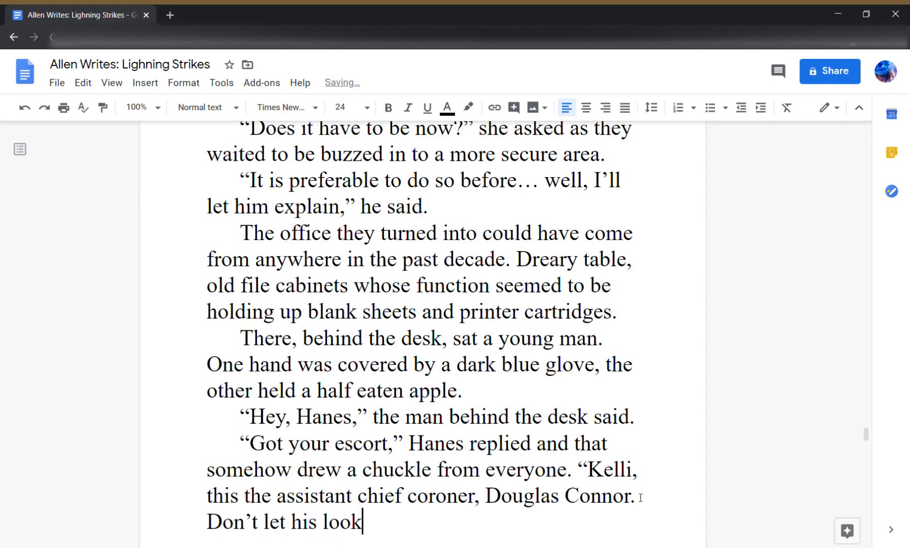
pyautogui.press('BackSpace')
pyautogui.write('u')
pyautogui.press('BackSpace')
pyautogui.write('ool you, he')
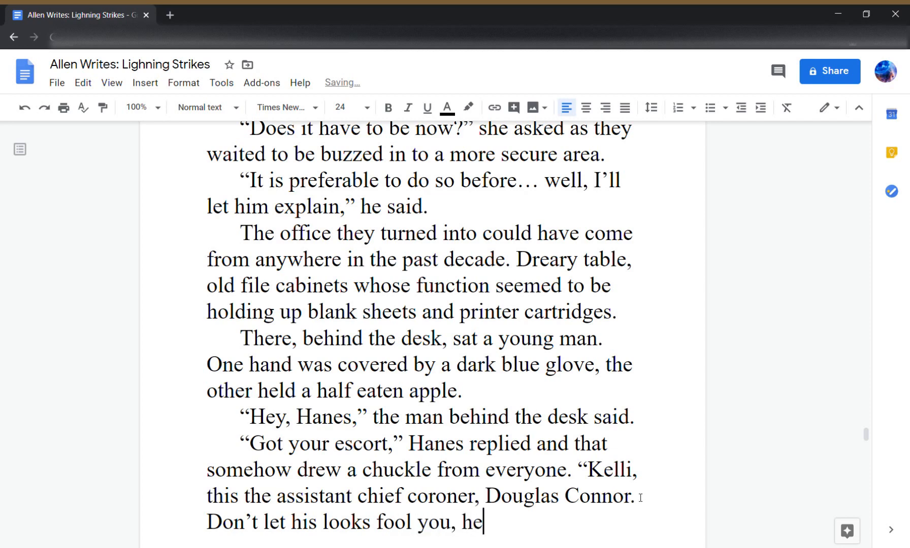
pyautogui.write(' knows his work."')
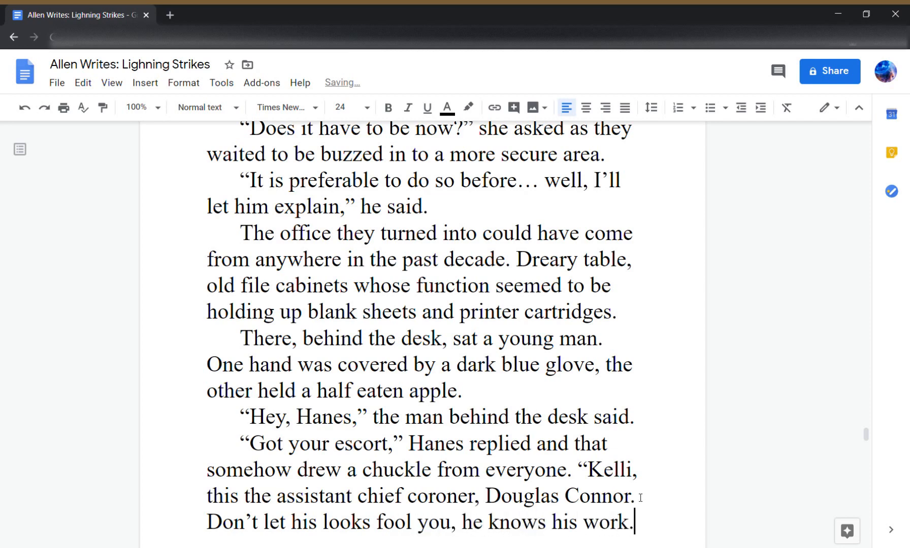
# - Add a new dialogue line, "That's why I'm still here," attributed to the coroner by first name with "said as he stood up."
pyautogui.press('Return')
pyautogui.write('"That\'s why I\'')
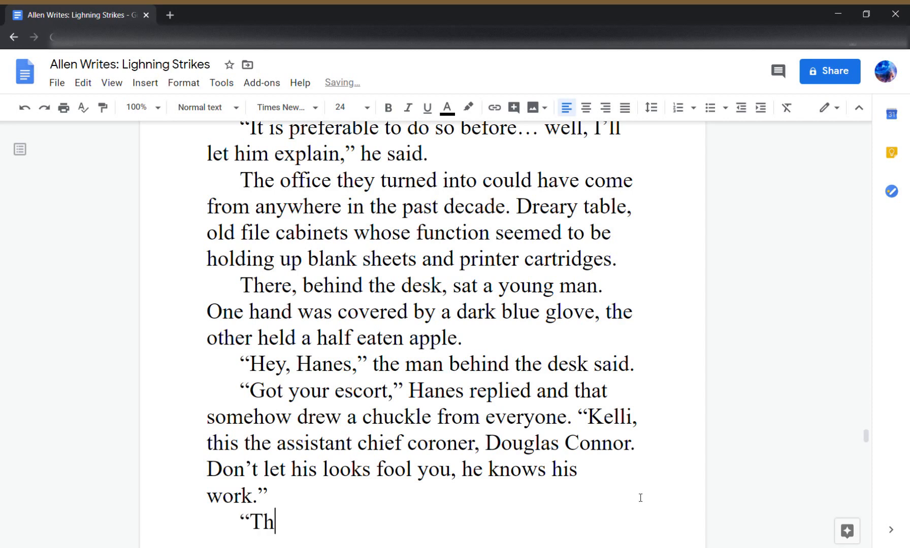
pyautogui.write('m st')
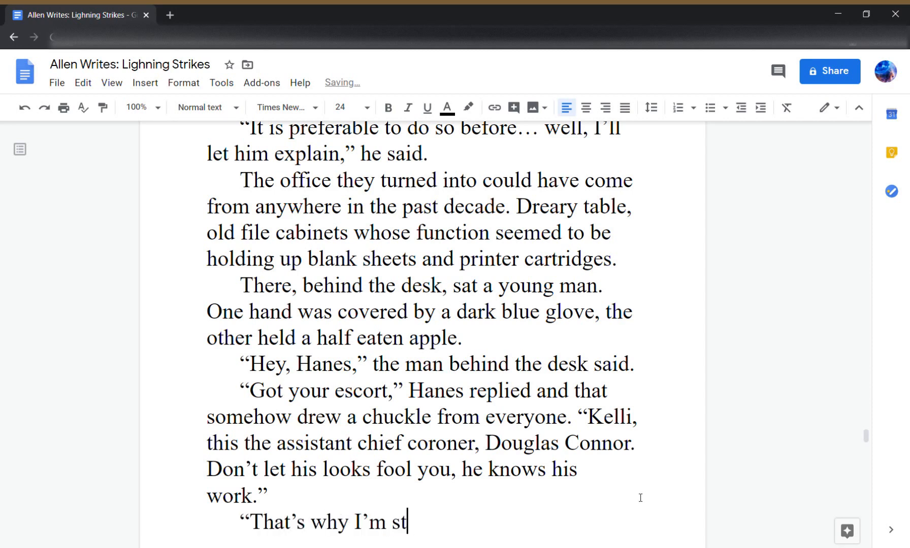
pyautogui.write('ill here," Dou')
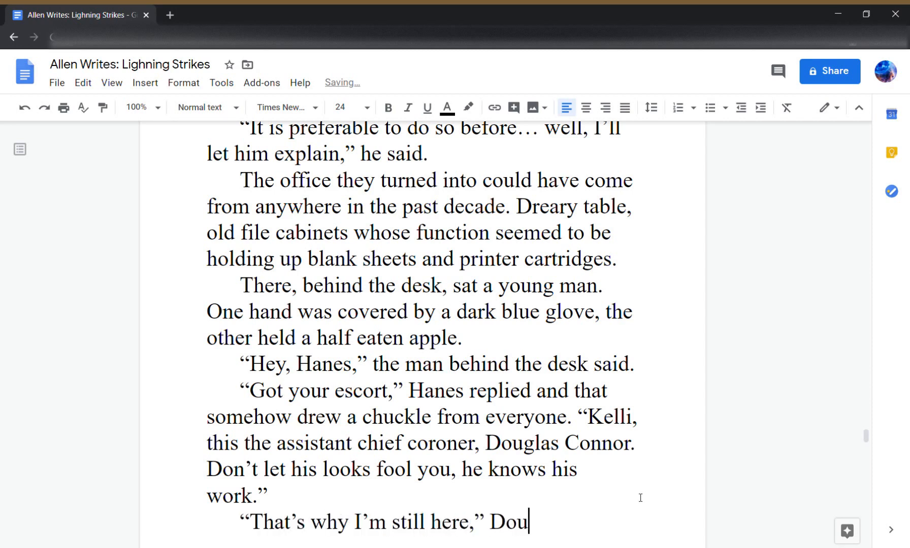
pyautogui.write('glas said as ')
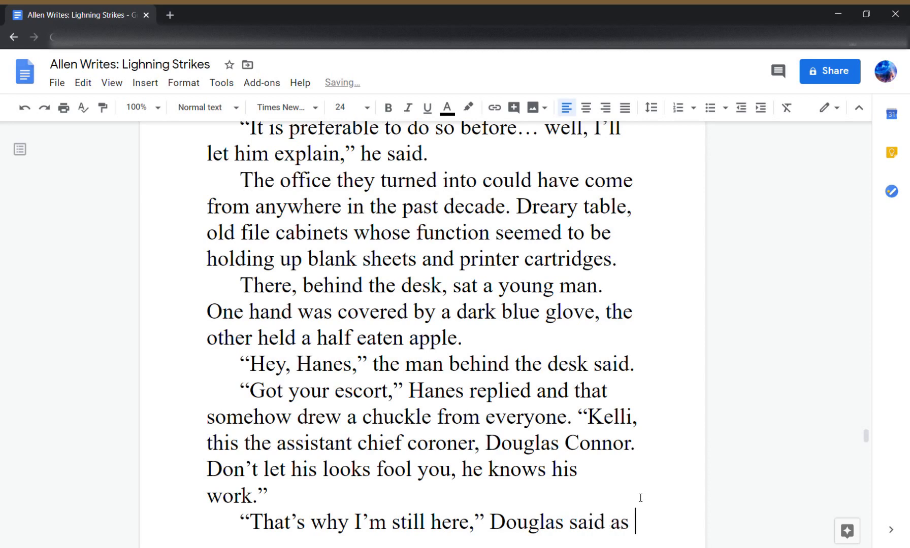
pyautogui.write('he stood up')
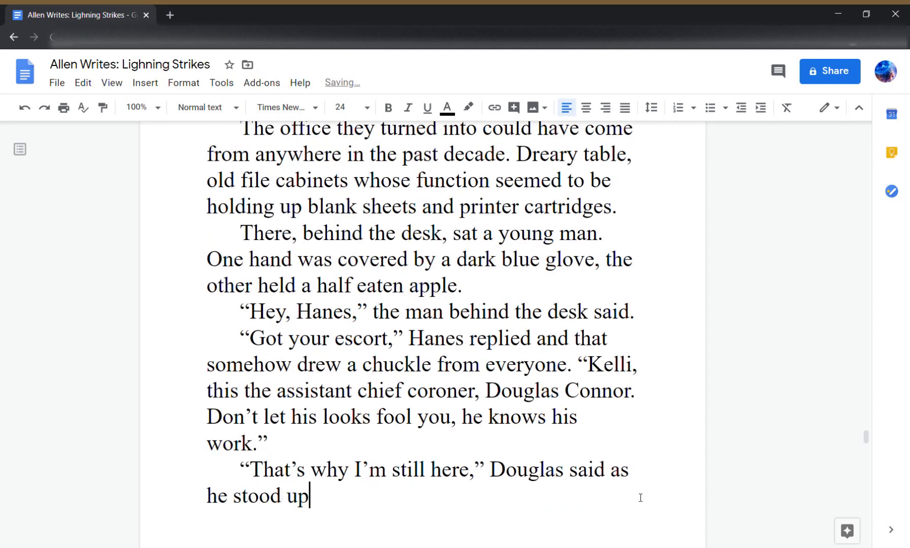
# - Extend the sentence with "and tried to offer his hand to" the protagonist by name, ending with "but the apple was in the way."
pyautogui.write(' and tried of')
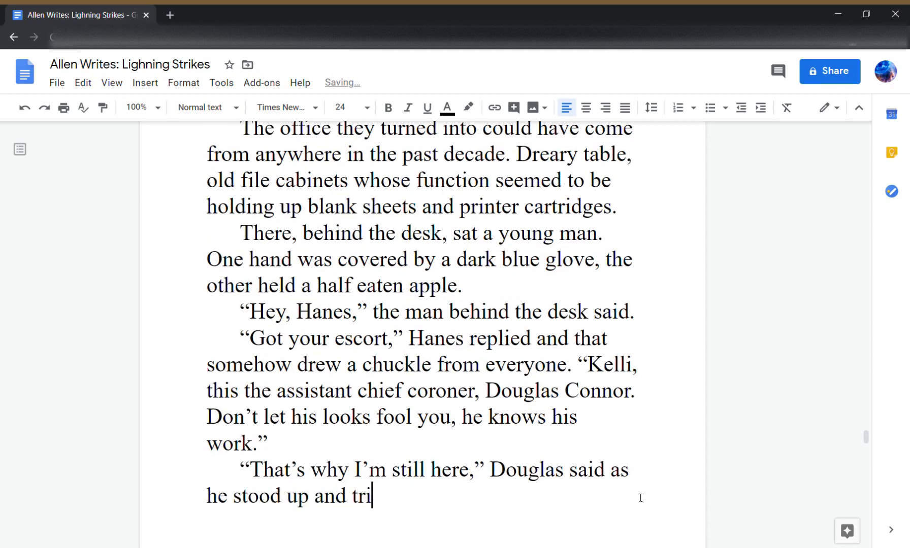
pyautogui.press('BackSpace')
pyautogui.press('BackSpace')
pyautogui.write('to off')
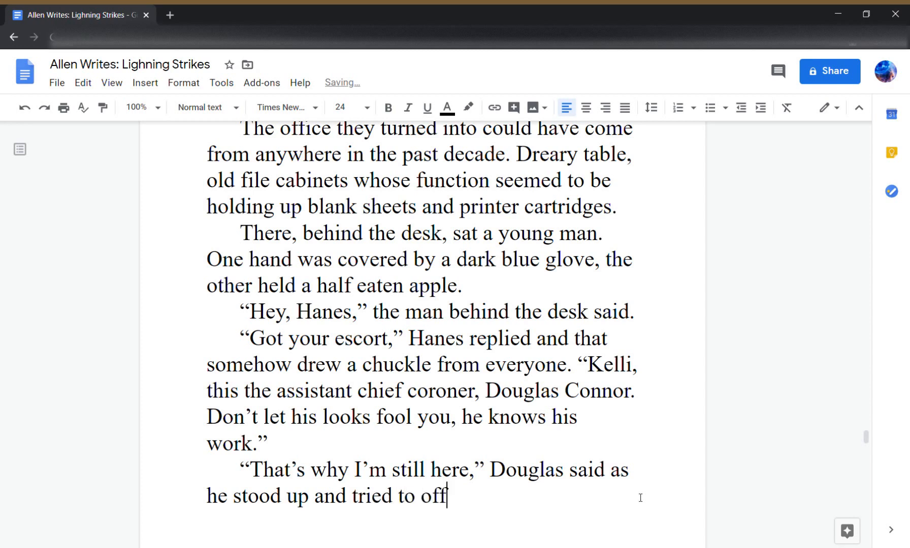
pyautogui.write('er his hand to Ke')
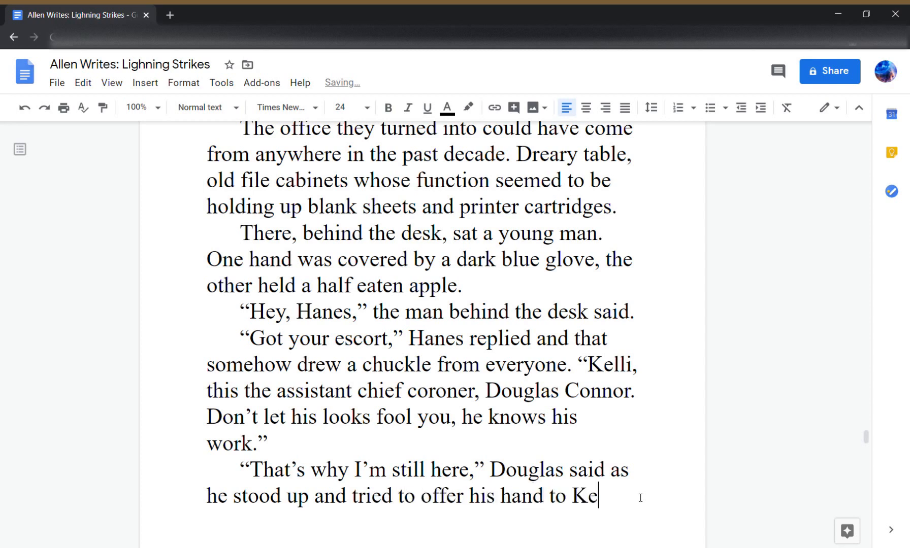
pyautogui.write('lli, but the a')
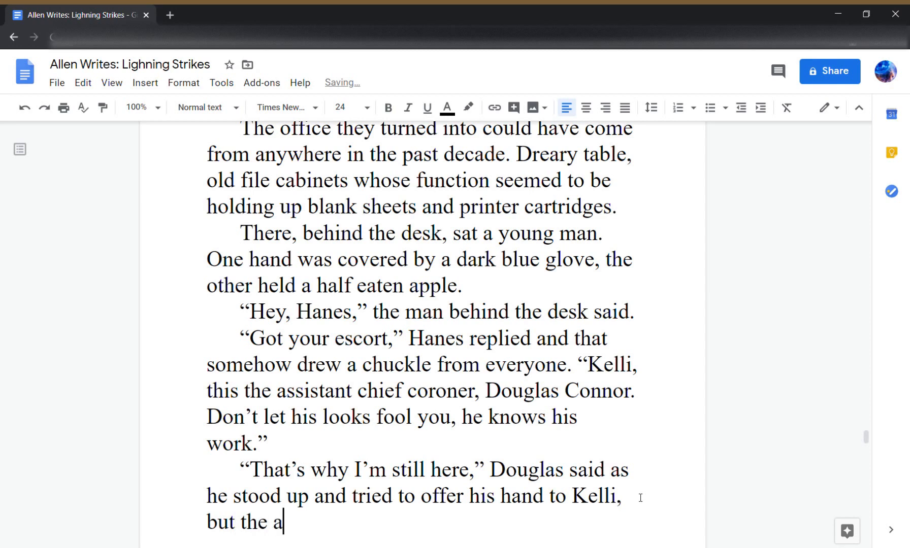
pyautogui.write('pple was in th w')
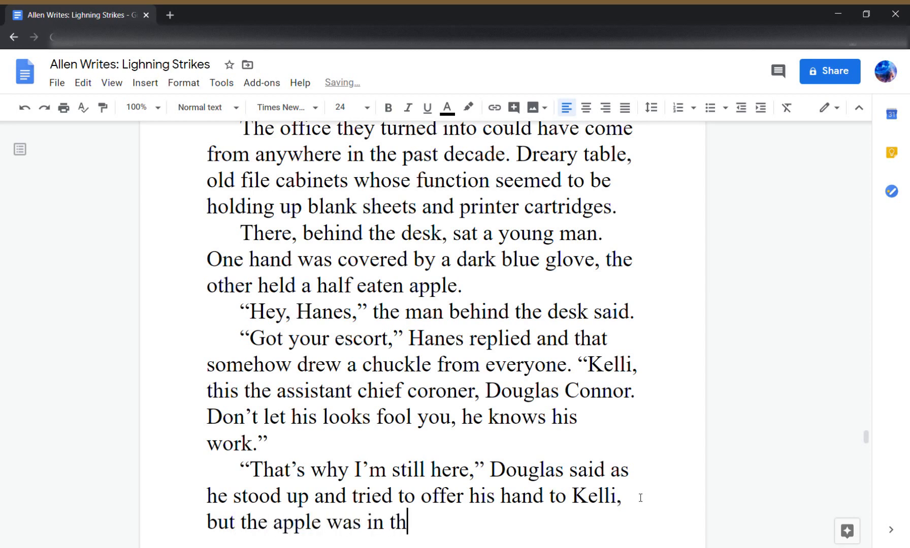
pyautogui.press('BackSpace')
pyautogui.press('BackSpace')
pyautogui.write('e way.')
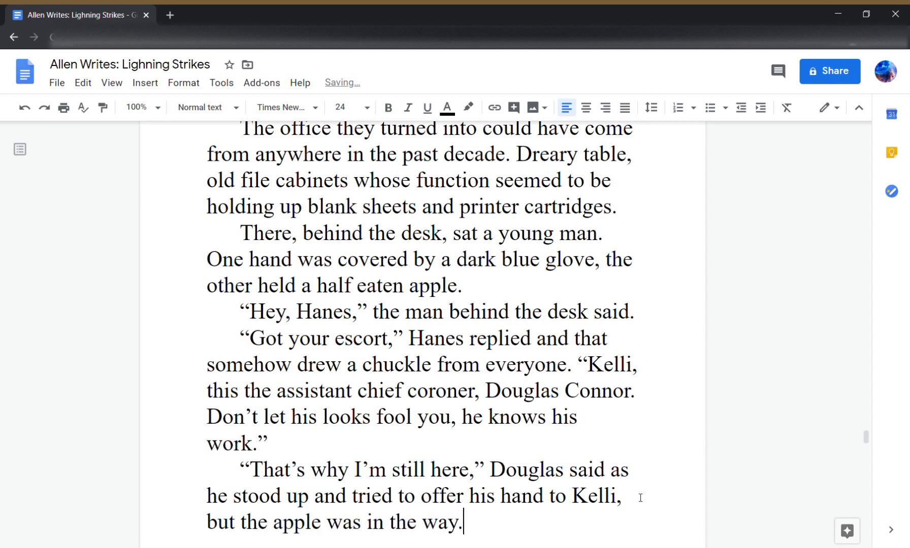
# - Open a new quotation after "in the way." with the trial words "Oh, nevermind" and delete those words
pyautogui.write(' "Oh, never')
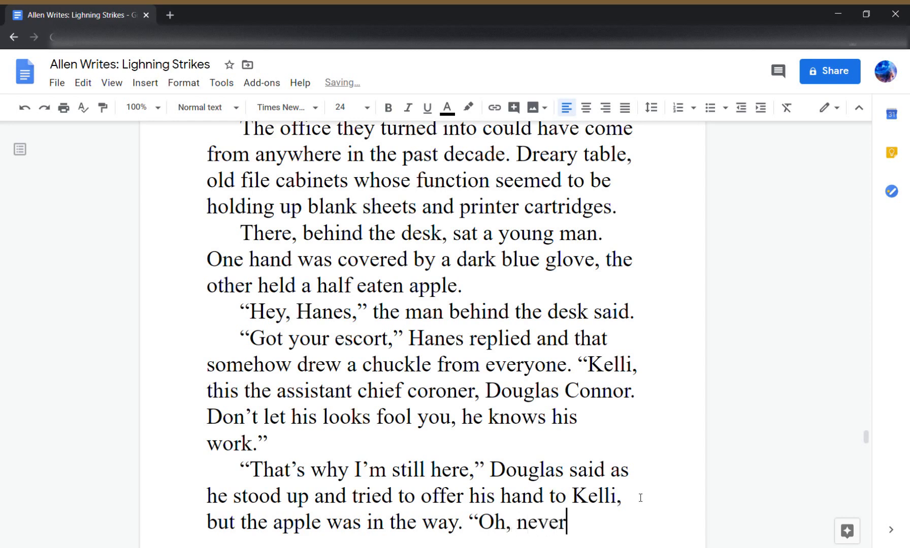
pyautogui.write('mind')
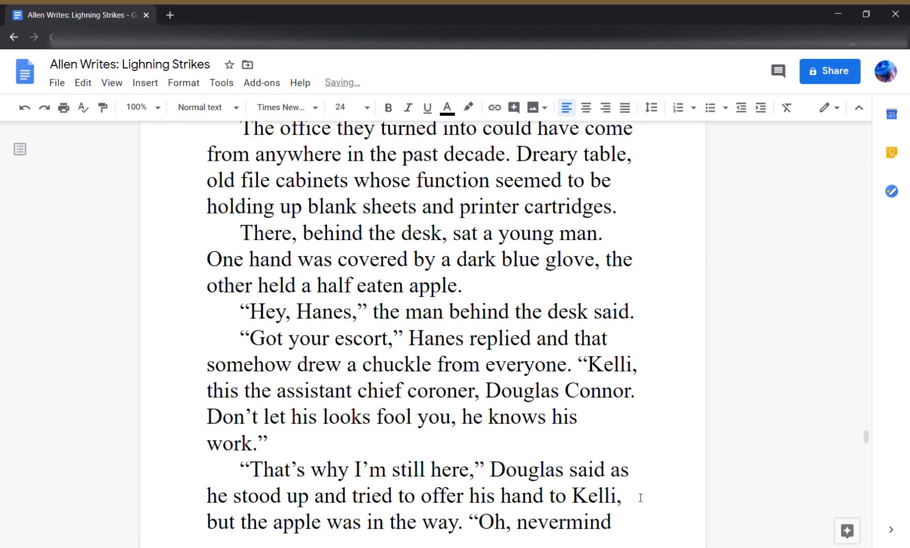
pyautogui.press('BackSpace')
pyautogui.press('BackSpace')
pyautogui.press('BackSpace')
pyautogui.press('BackSpace')
pyautogui.press('BackSpace')
pyautogui.press('BackSpace')
pyautogui.press('BackSpace')
pyautogui.press('BackSpace')
pyautogui.press('BackSpace')
pyautogui.press('BackSpace')
pyautogui.press('BackSpace')
pyautogui.press('BackSpace')
pyautogui.press('BackSpace')
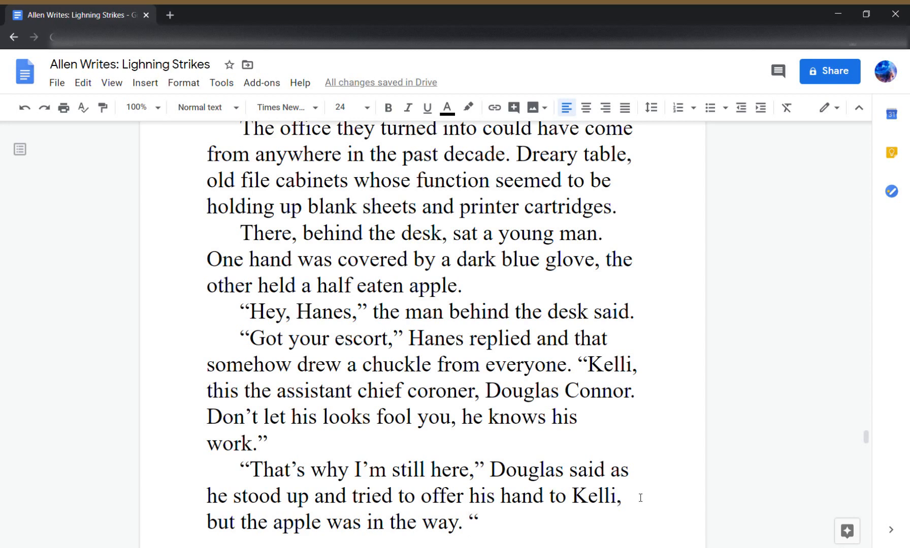
# - Insert "With a snort he lowered when it became clear she wasn't going to shake either." before the open quotation mark
pyautogui.write('With a snort he')
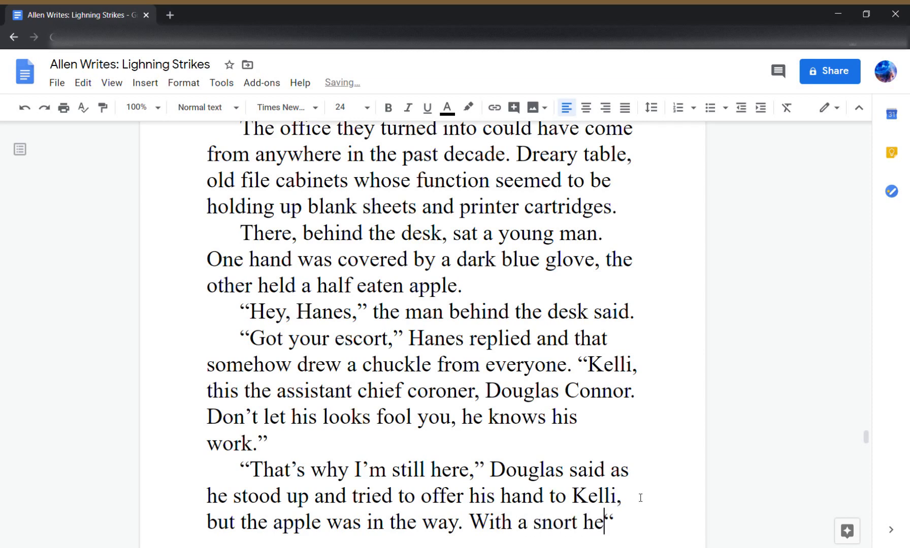
pyautogui.write(' lowered when')
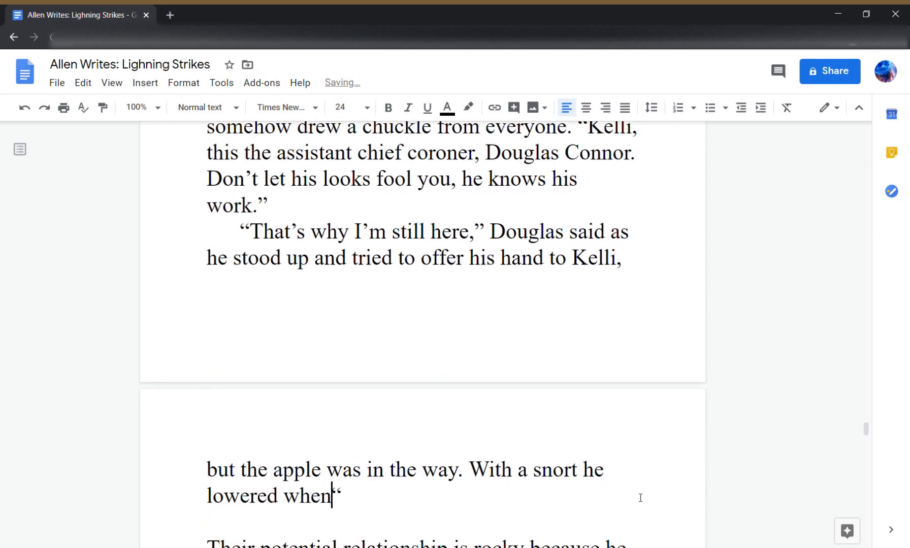
pyautogui.write(' it became clear')
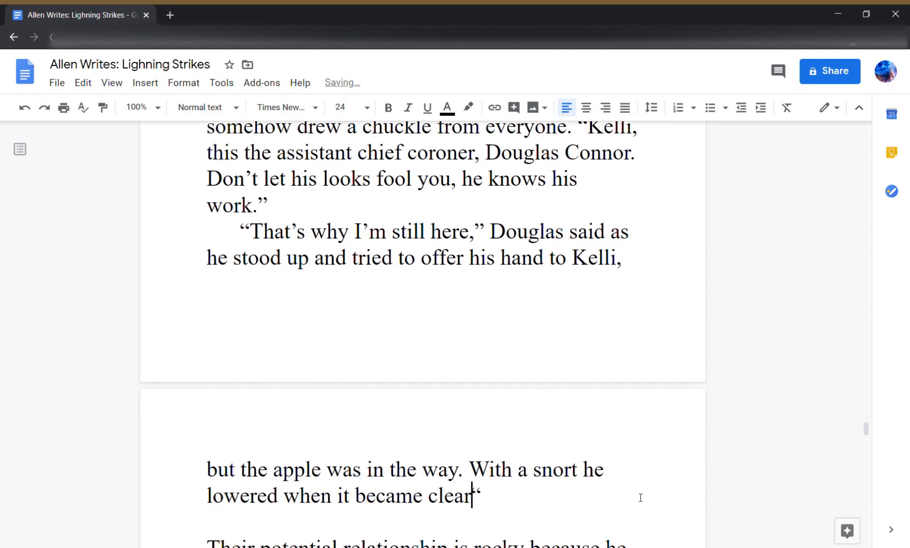
pyautogui.write(" she wasn't ")
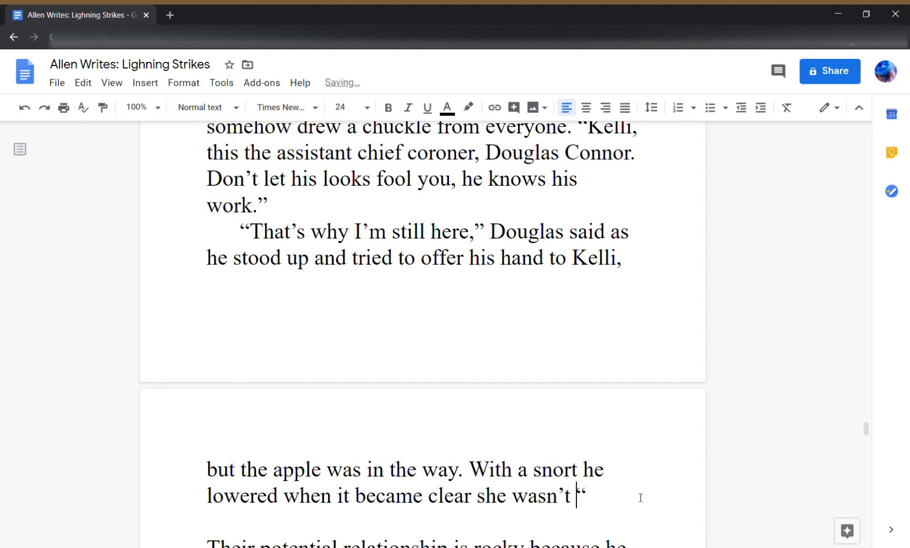
pyautogui.write('going to ')
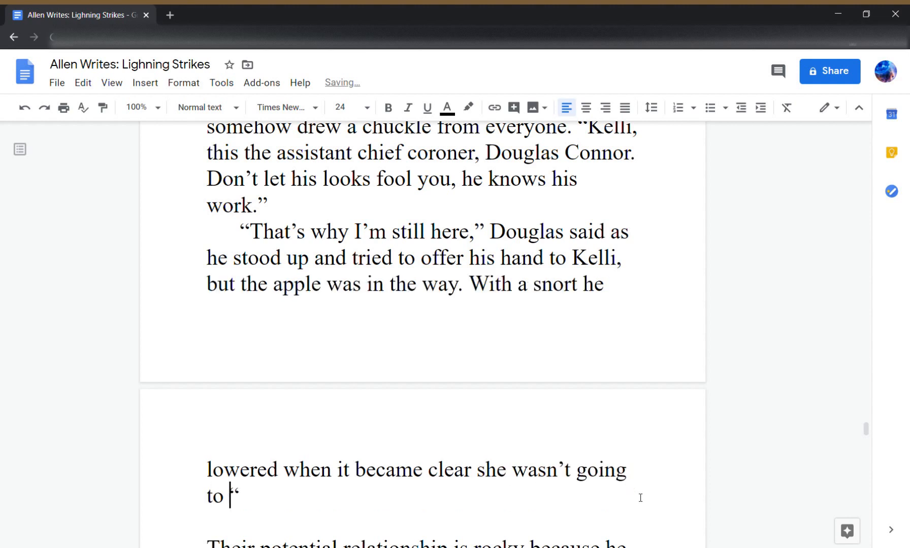
pyautogui.write('shake either.')
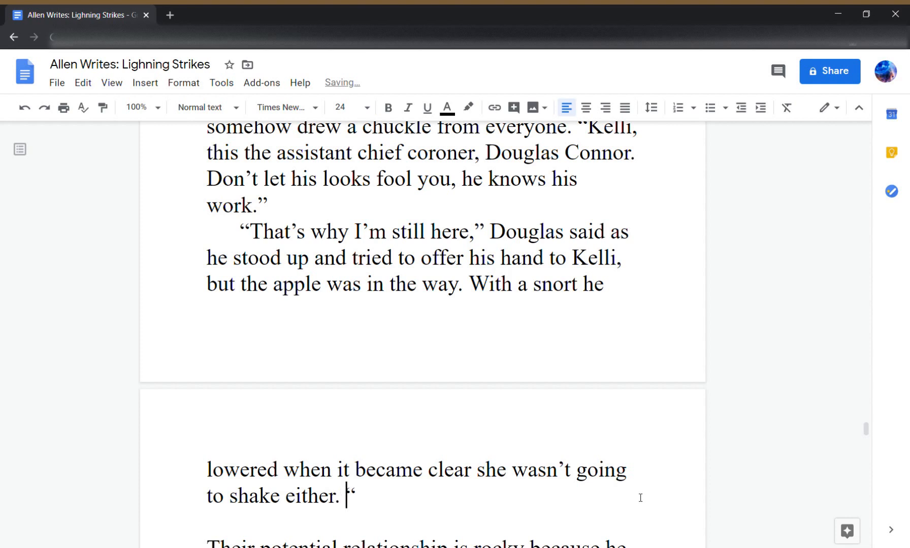
# - Complete the coroner's open quotation with "Good to meet you. Are you ready?"
pyautogui.press('Down')
pyautogui.press('Left')
pyautogui.write('Good to y')
pyautogui.press('BackSpace')
pyautogui.write('me')
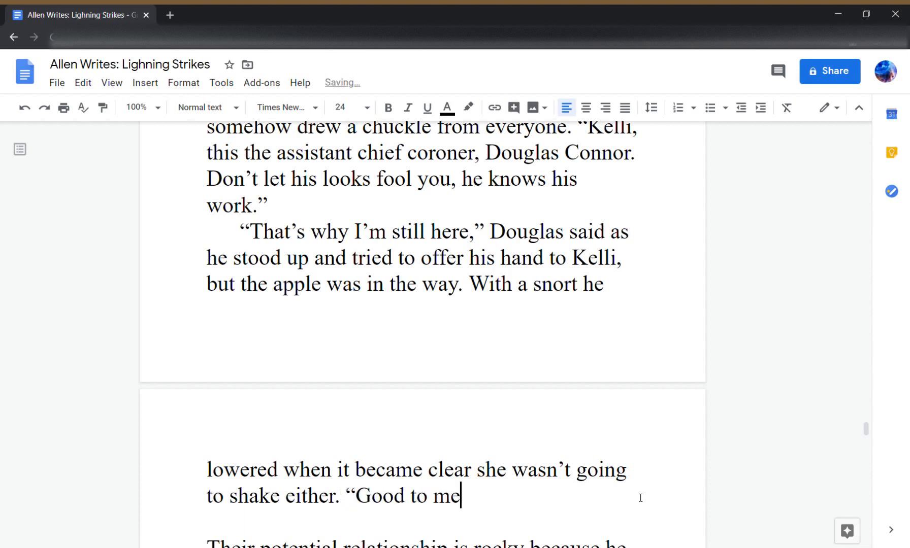
pyautogui.write('et you')
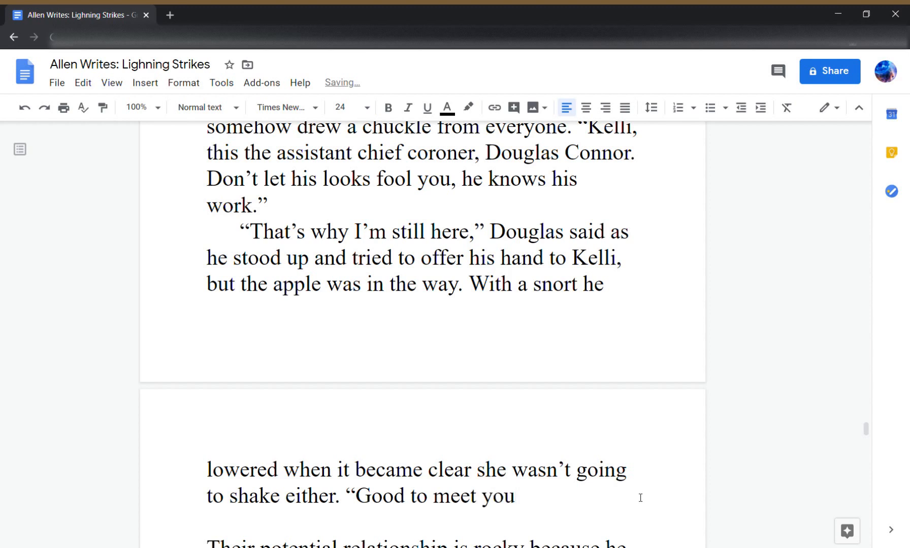
pyautogui.write('. H')
pyautogui.press('BackSpace')
pyautogui.write('Are you')
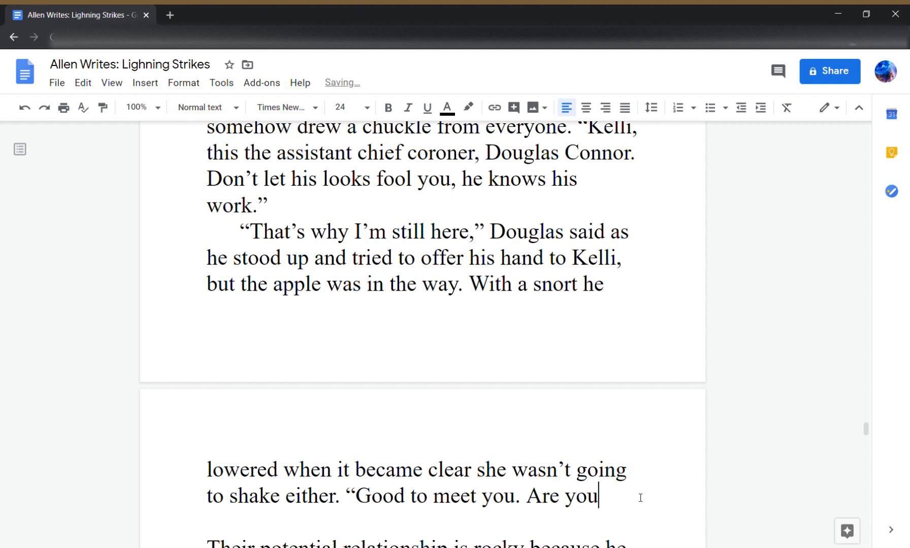
pyautogui.write(' ready?"')
# - Add a new paragraph: "That's why I'm here," she said, but felt her stomach churn at the thought of what came next
pyautogui.press('Return')
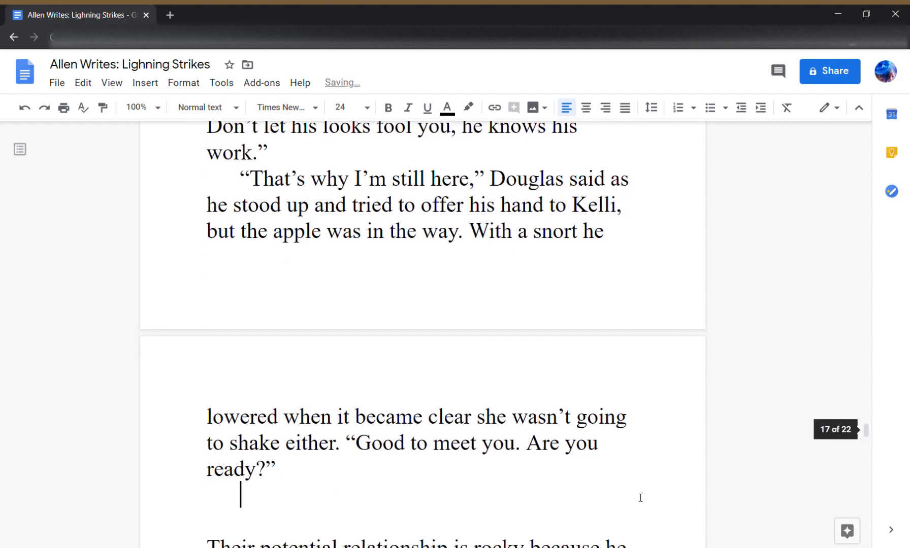
pyautogui.write('"S')
pyautogui.press('BackSpace')
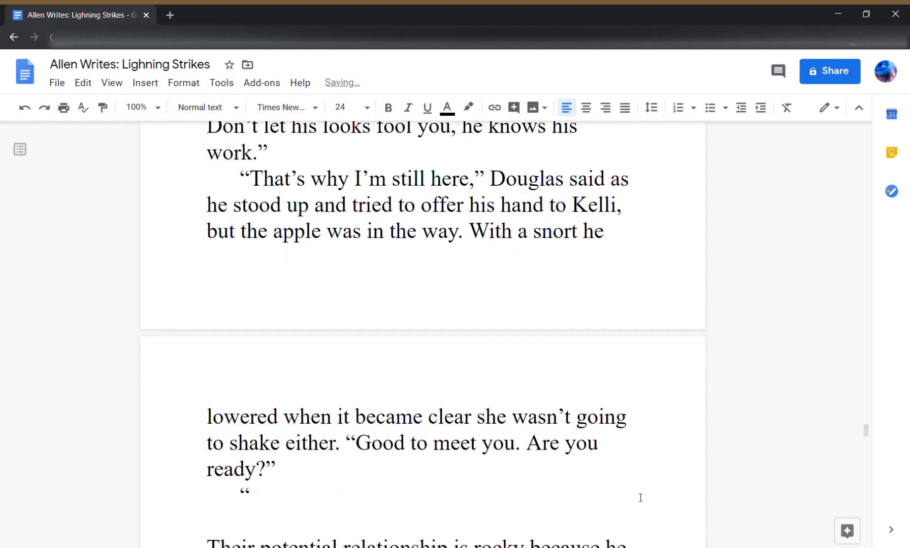
pyautogui.write("That's why I'm ")
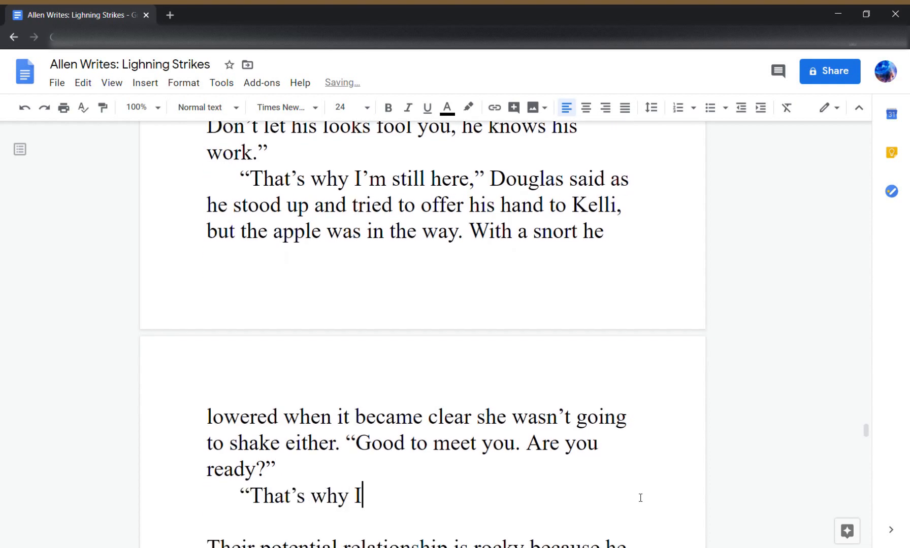
pyautogui.write('here," she ')
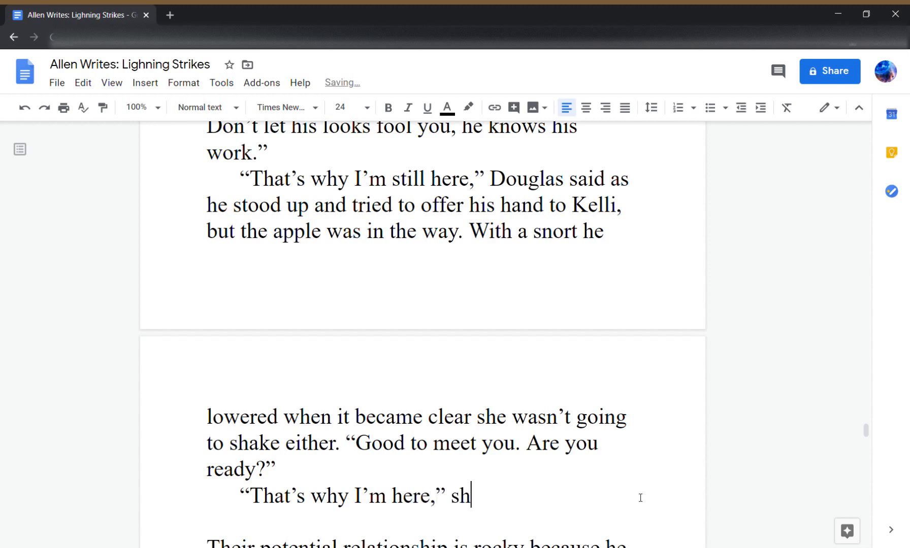
pyautogui.write('said, b')
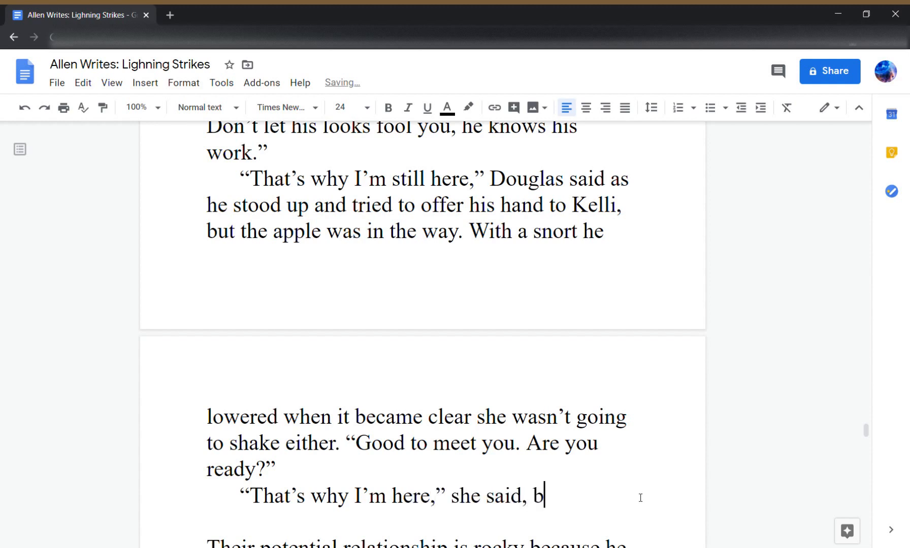
pyautogui.write('ut felt her sto')
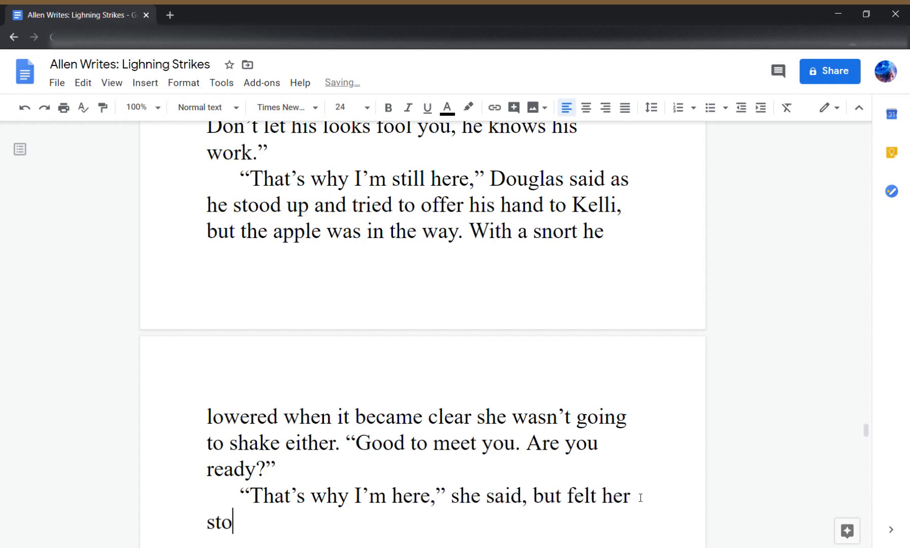
pyautogui.write('mach churn')
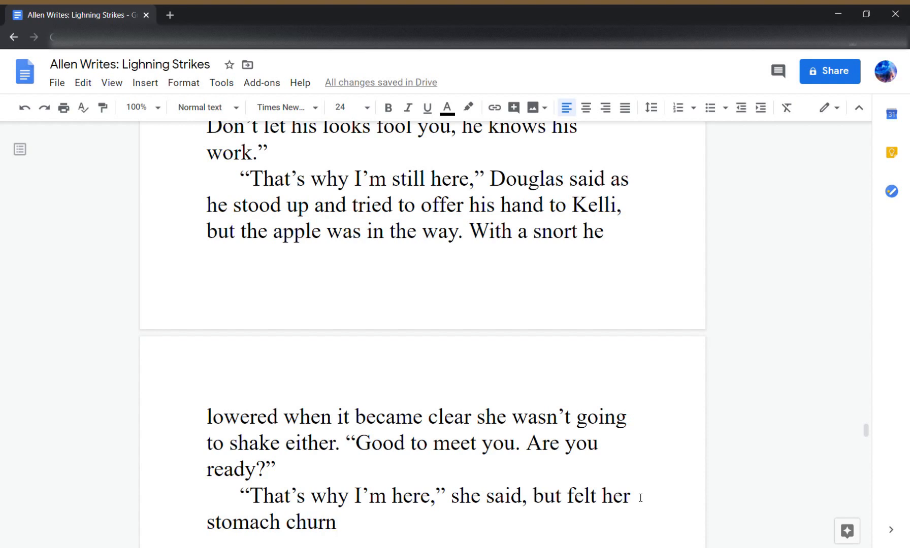
pyautogui.write('at the thought')
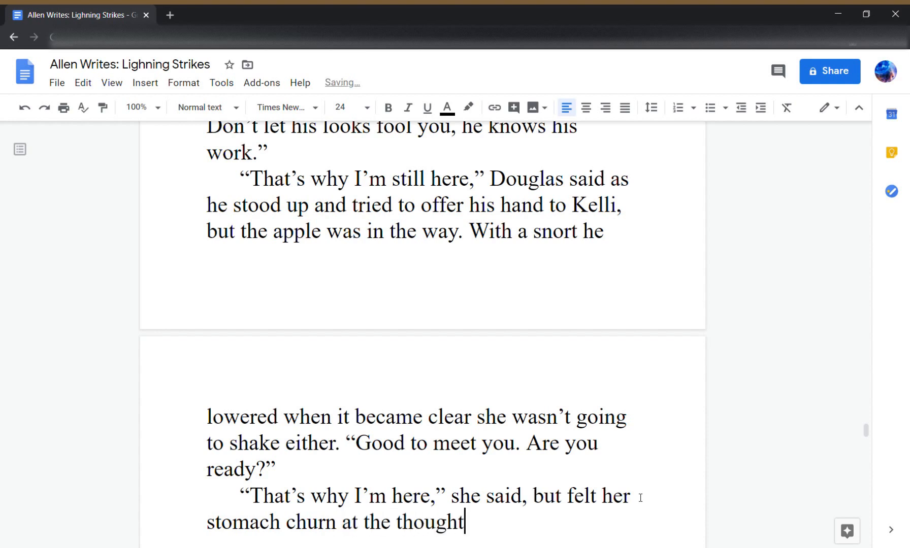
pyautogui.write(' of what came ne')
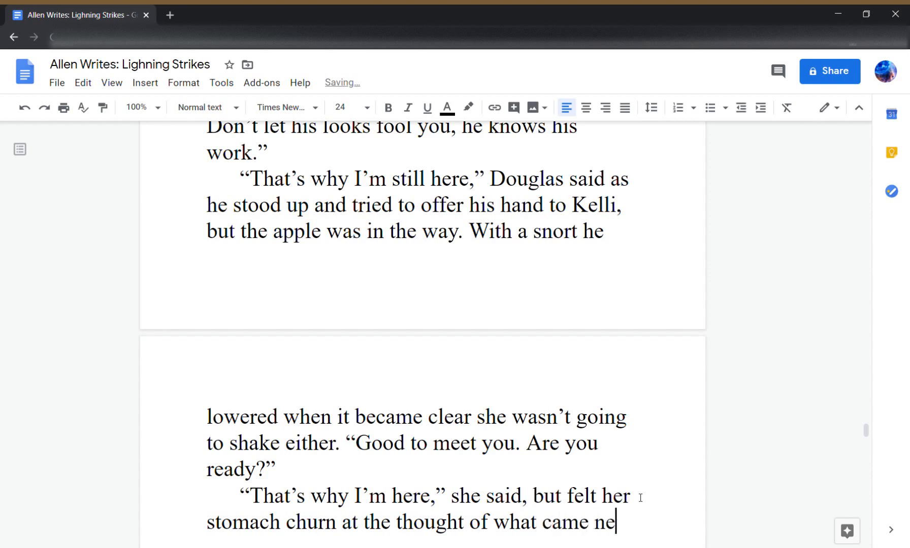
pyautogui.write('xt.')
# - Leave a blank line below the scene and add a parenthesized character note with "Patrolman" and the patrolman's full name
pyautogui.press('Return')
pyautogui.press('Return')
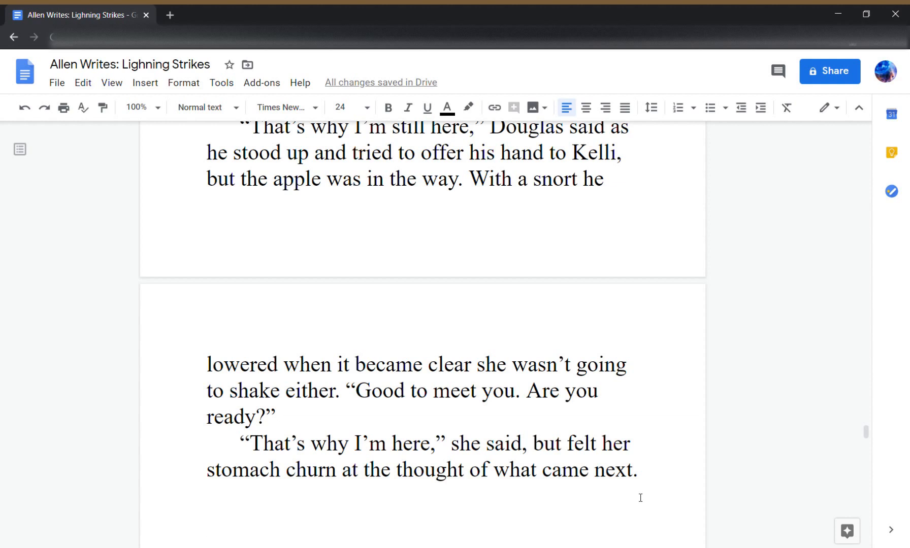
pyautogui.write('(Patrola')
pyautogui.press('BackSpace')
pyautogui.write('man')
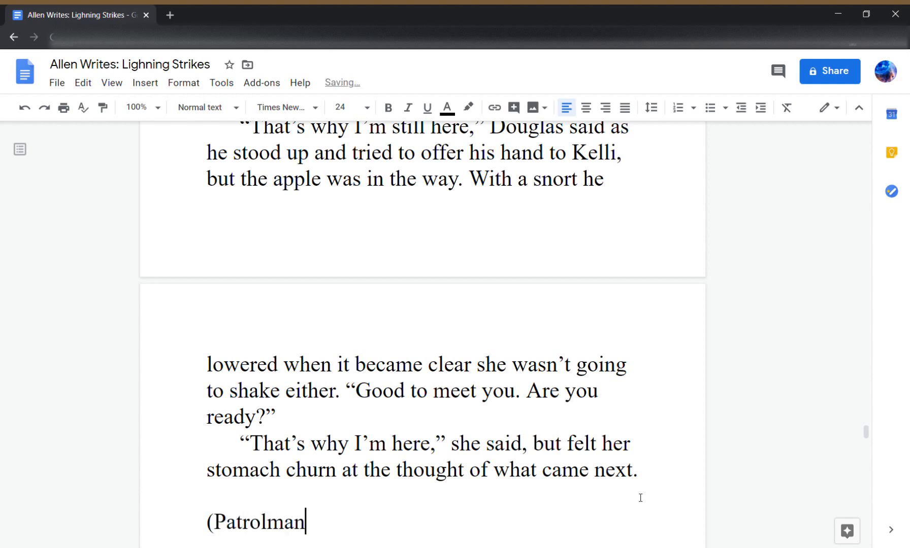
pyautogui.press('BackSpace')
pyautogui.write(', James Hanes)')
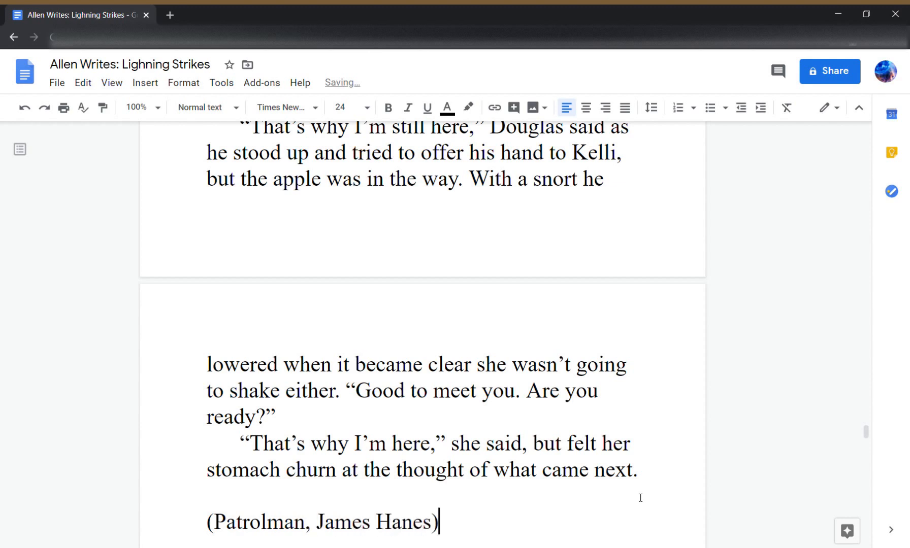
# - Add a second parenthesized note line with "Coronor" and the coroner's full name, replacing the wrong leading bracket with an opening one
pyautogui.press('Return')
pyautogui.write(')Co')
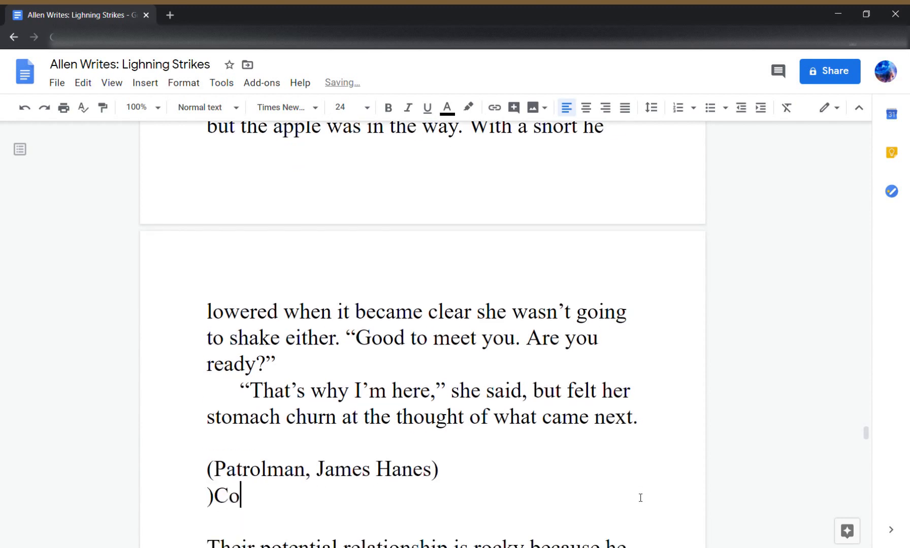
pyautogui.write('ronor, Douglas')
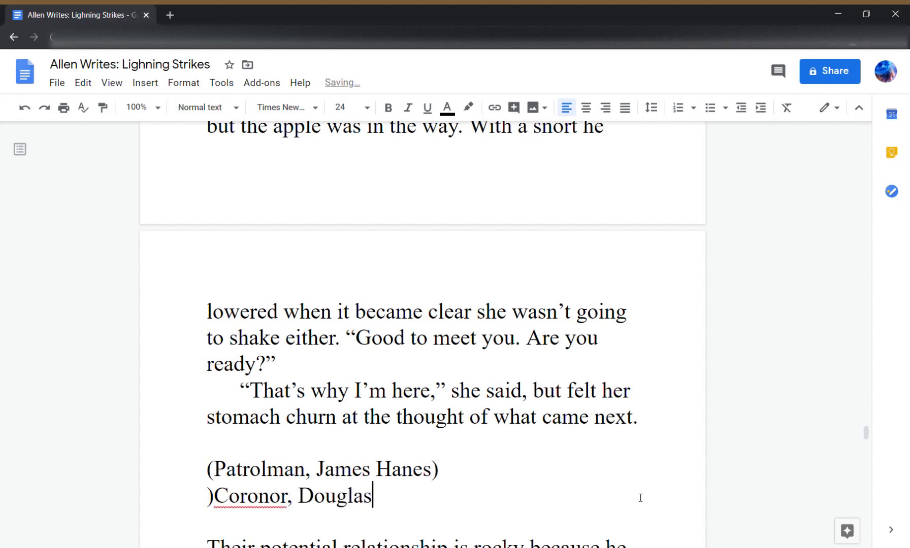
pyautogui.write(' Connor)')
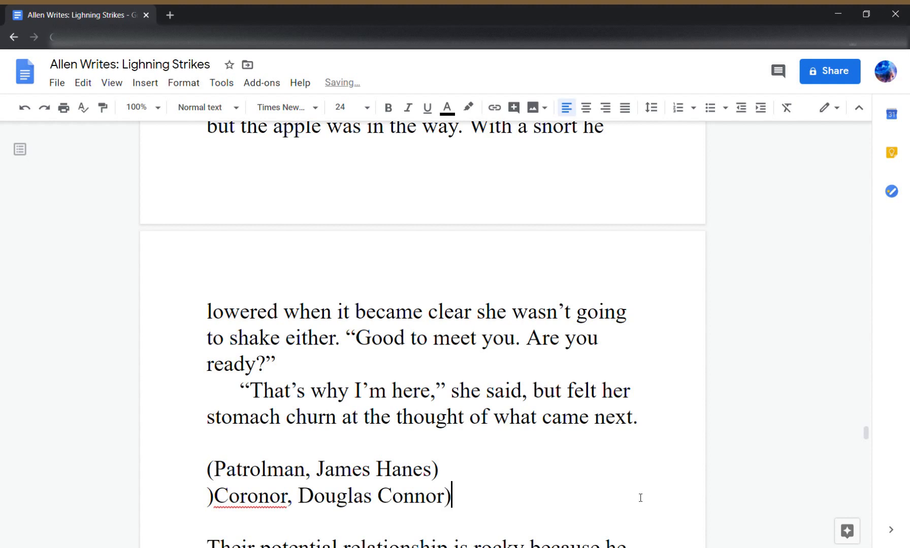
pyautogui.press('Home')
pyautogui.press('Delete')
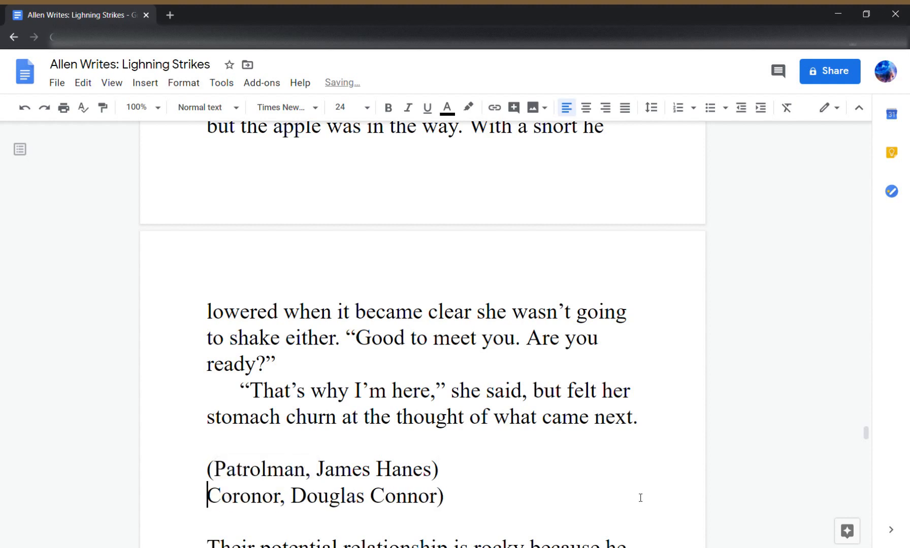
pyautogui.write('(')
pyautogui.press('Down')
pyautogui.press('Up')
pyautogui.press('Left')
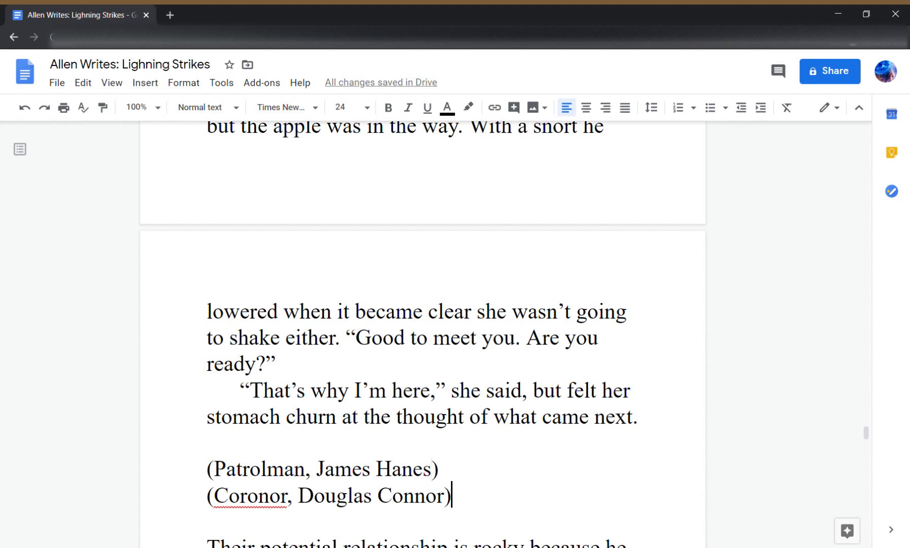
# - Correct the misspelled "Coronor" in the second character note to the suggested spelling "Coroner"
pyautogui.doubleClick(394, 444)
pyautogui.click(241, 496)
pyautogui.rightClick(242, 496)
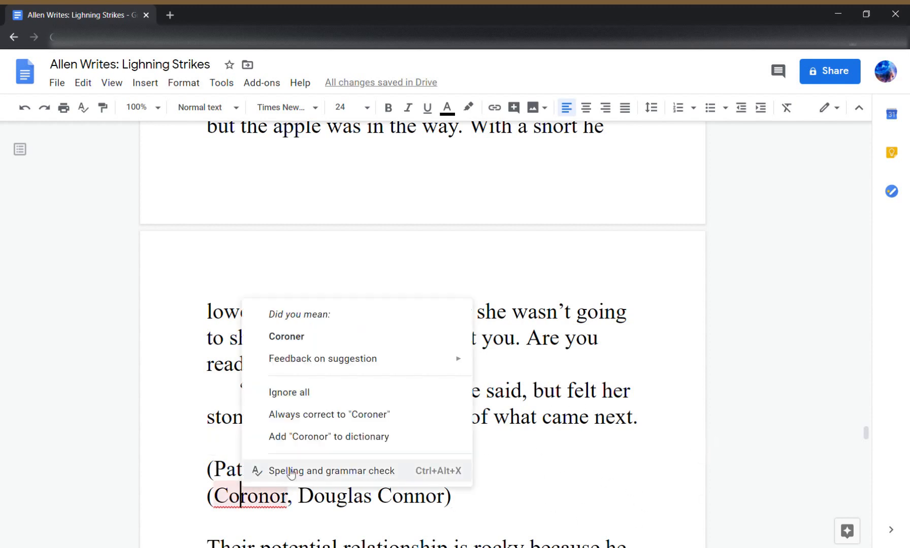
pyautogui.click(331, 337)
pyautogui.click(318, 467)
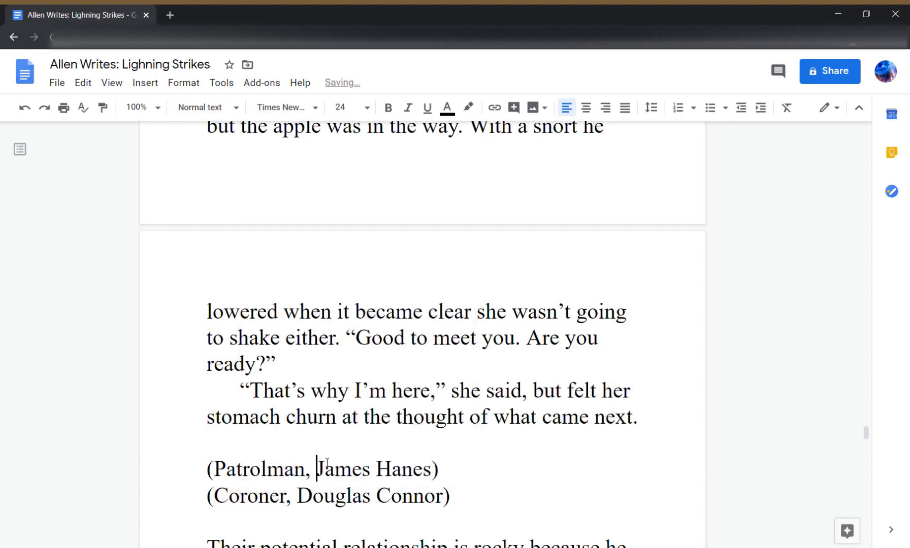
pyautogui.click(449, 472)
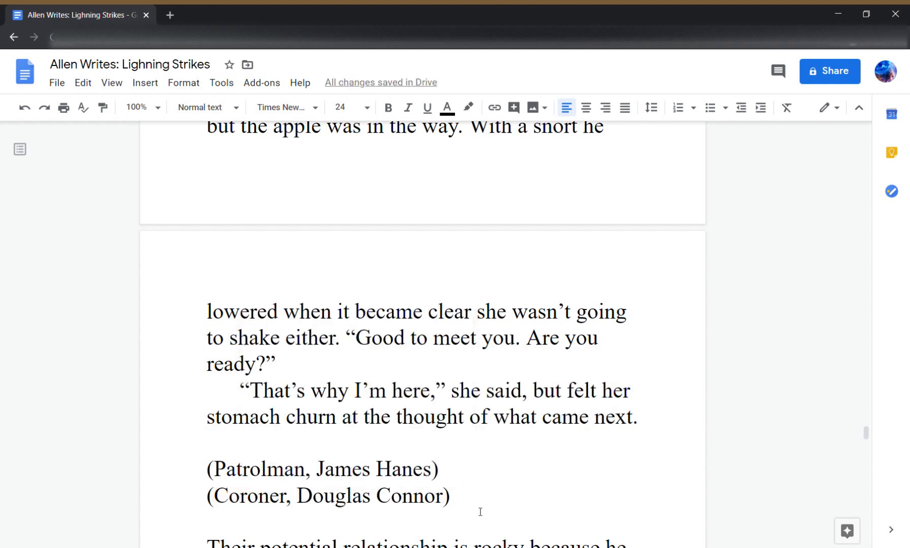